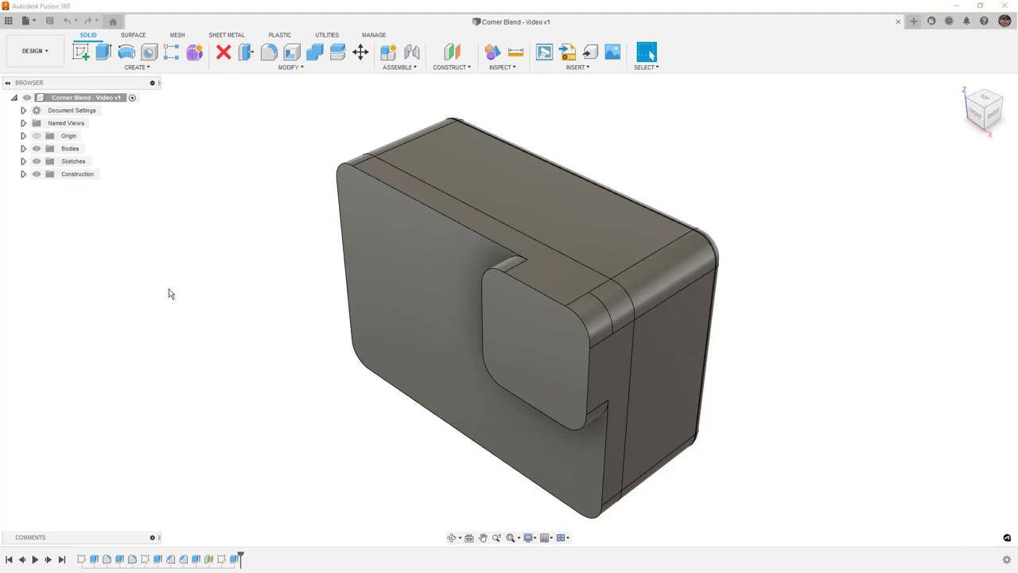
# Hide the Main Body and Back bodies so that only the Front body is shown
pyautogui.click(23, 148)
pyautogui.click(341, 326)
pyautogui.keyDown('shift'); pyautogui.moveTo(342, 326); pyautogui.dragTo(454, 329, button='middle'); pyautogui.keyUp('shift')
pyautogui.press('Escape')
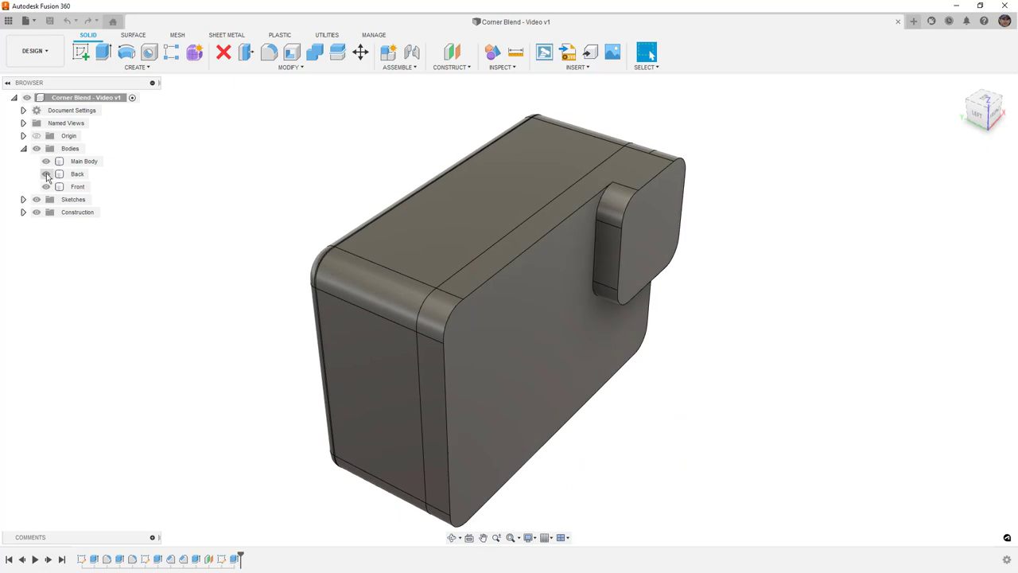
pyautogui.click(46, 173)
pyautogui.click(46, 161)
pyautogui.click(557, 300)
pyautogui.click(771, 306)
# Examine the edges and rounded corner face where the raised pad meets the plate's front face
pyautogui.keyDown('shift'); pyautogui.moveTo(745, 268); pyautogui.dragTo(723, 231, button='middle'); pyautogui.keyUp('shift')
pyautogui.scroll(3, 597, 212)
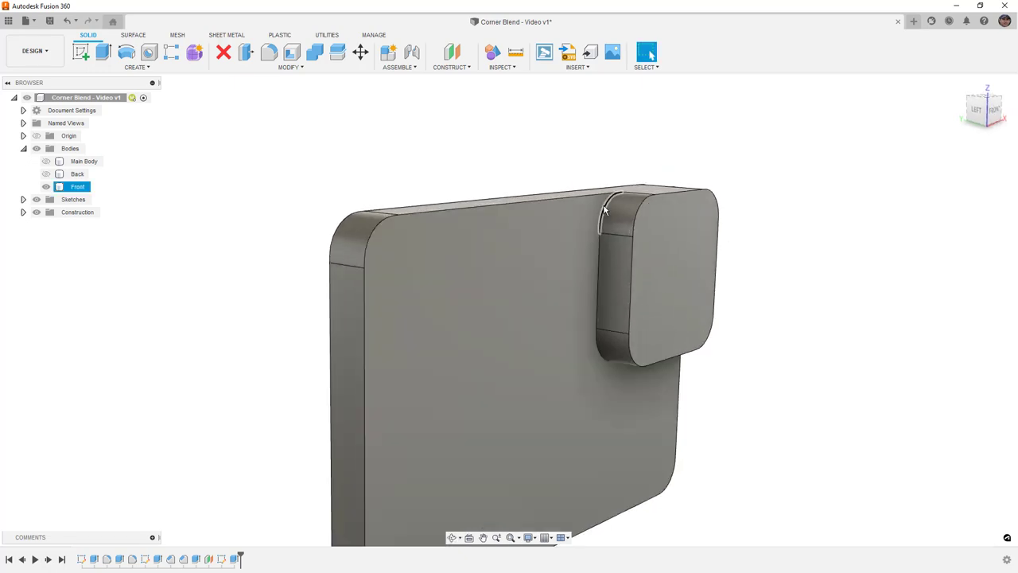
pyautogui.click(599, 242)
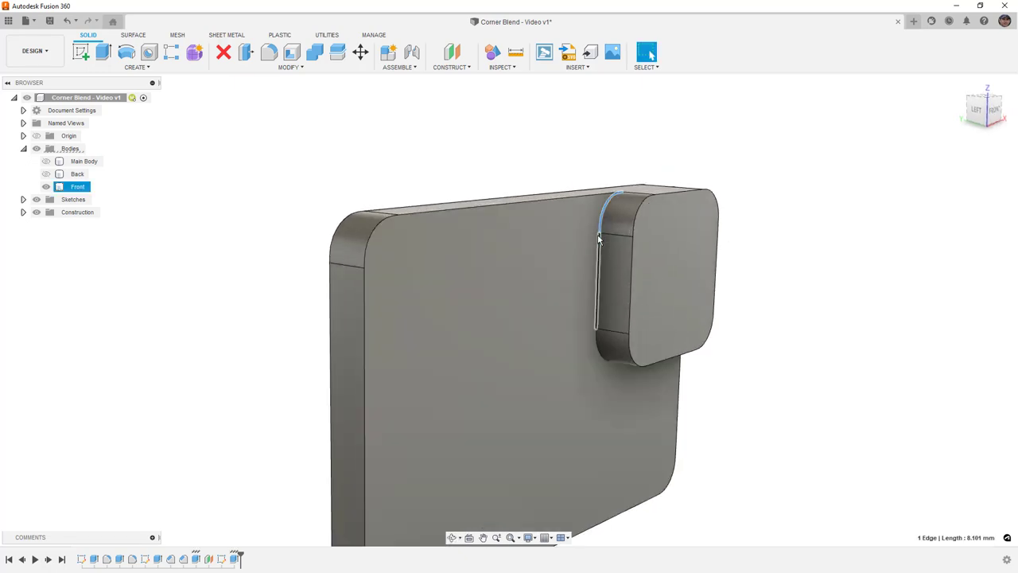
pyautogui.keyDown('ctrl'); pyautogui.click(591, 195); pyautogui.keyUp('ctrl')
pyautogui.keyDown('shift'); pyautogui.moveTo(603, 226); pyautogui.dragTo(630, 216, button='middle'); pyautogui.keyUp('shift')
pyautogui.click(633, 215)
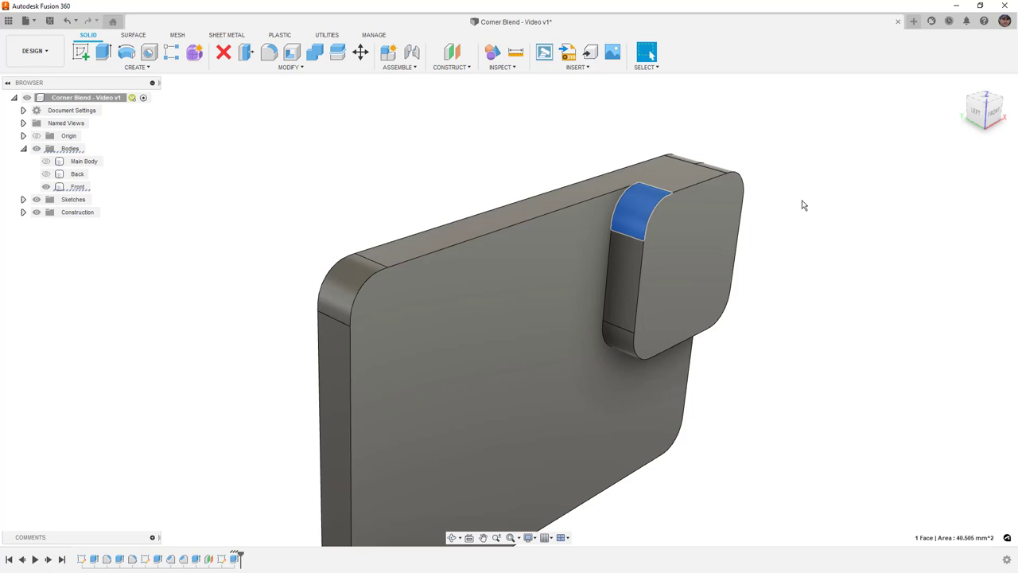
pyautogui.click(407, 144)
# Try to fillet the plate's front outline edges with Curvature (G2) continuity at a 2 mm and a 1 mm radius
pyautogui.click(269, 52)
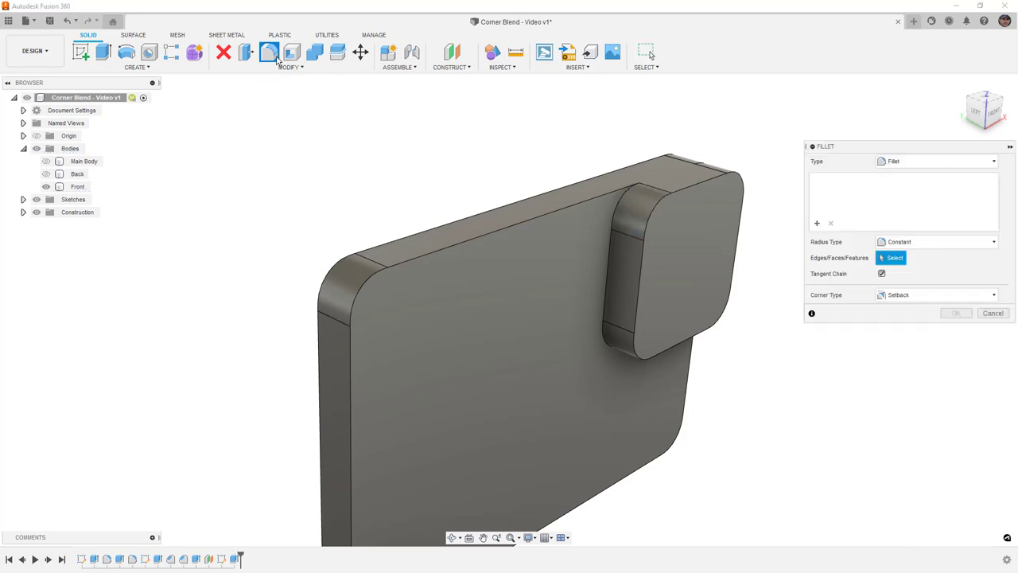
pyautogui.click(596, 199)
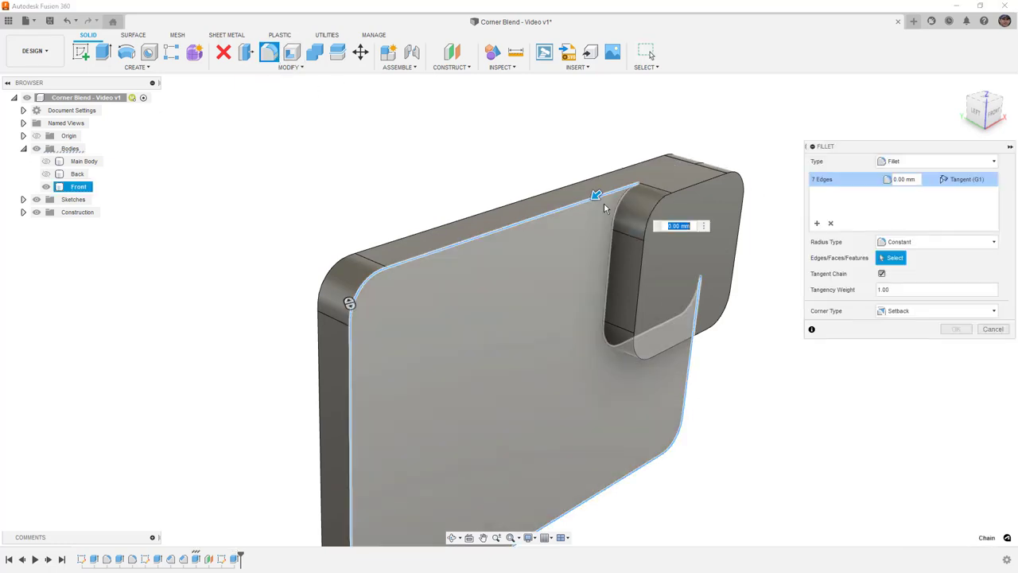
pyautogui.click(986, 181)
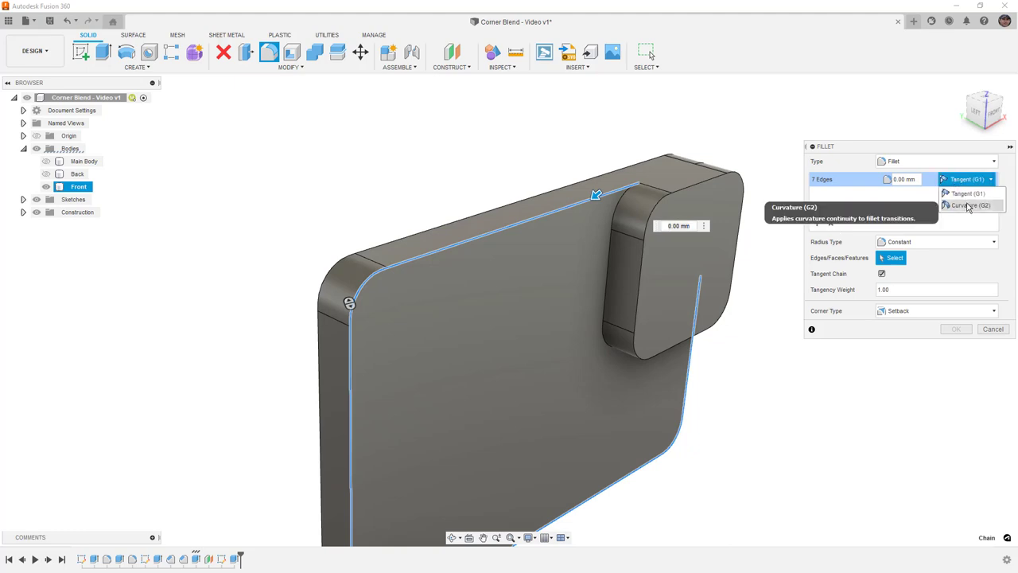
pyautogui.click(968, 207)
pyautogui.moveTo(915, 180); pyautogui.dragTo(872, 183)
pyautogui.write('2')
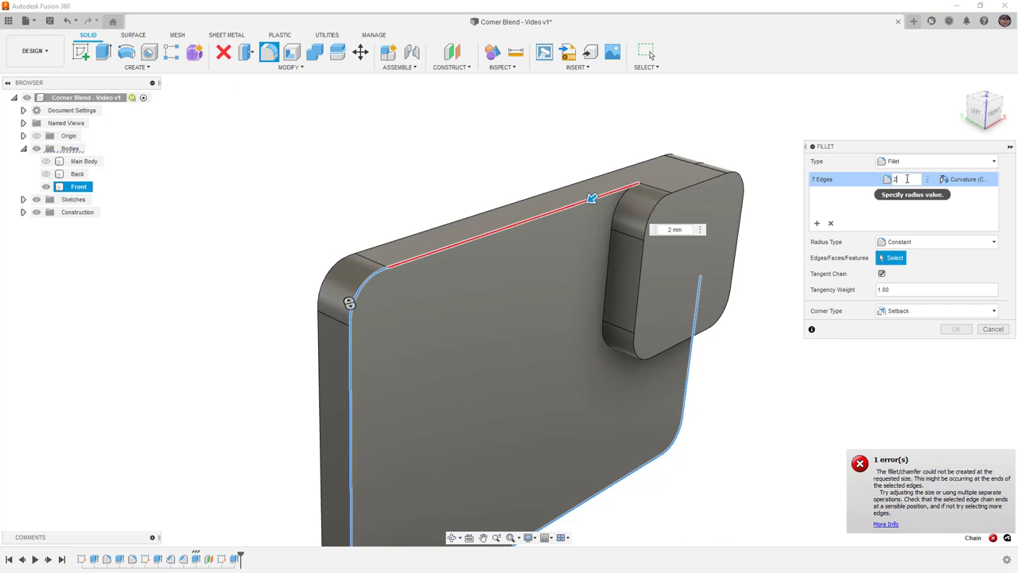
pyautogui.doubleClick(897, 180)
pyautogui.write('1')
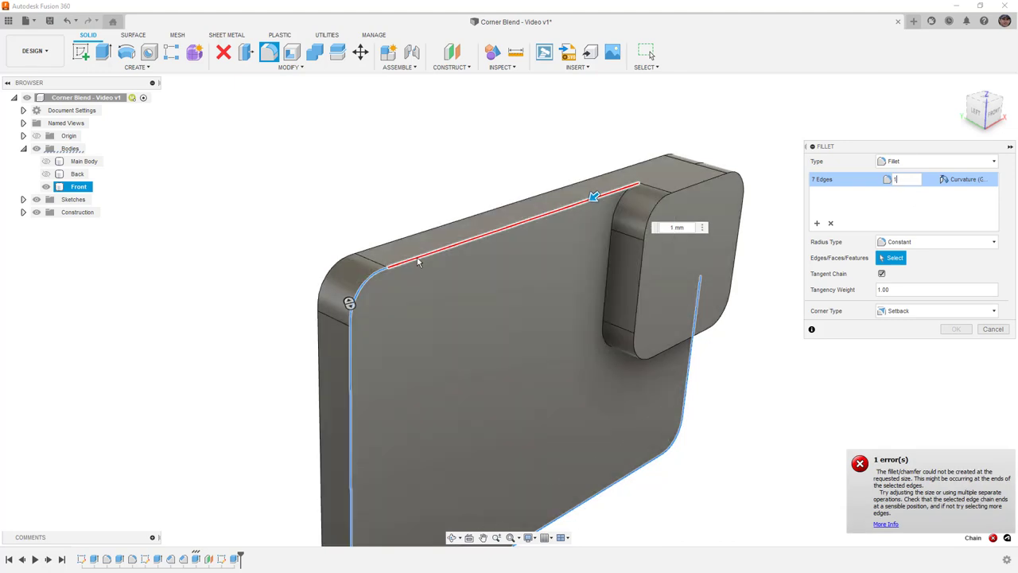
pyautogui.click(831, 223)
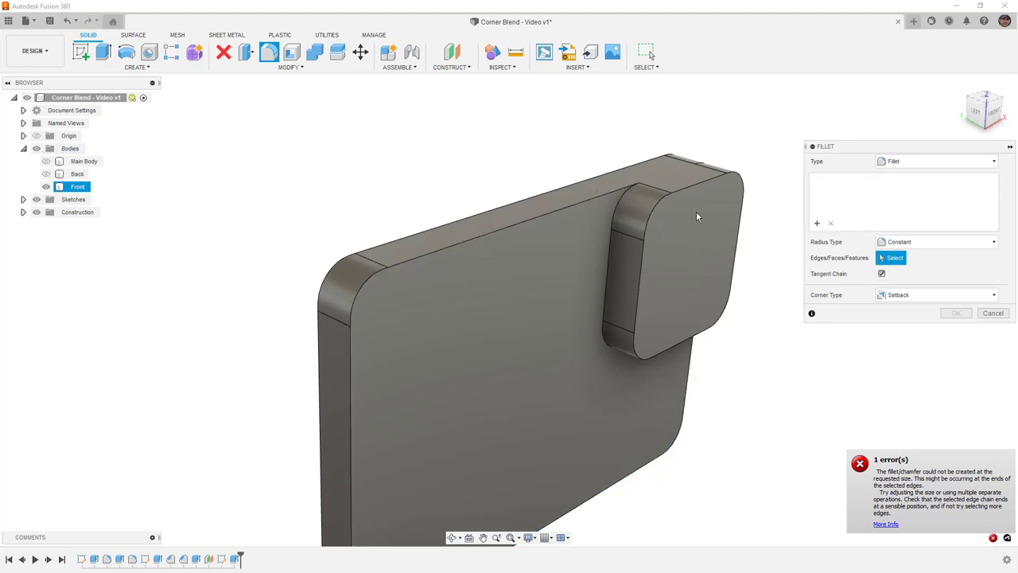
# Fillet the edge chain where the raised pad meets the plate with a 4 mm radius and Curvature (G2) continuity
pyautogui.click(625, 194)
pyautogui.write('3')
pyautogui.click(972, 180)
pyautogui.click(970, 206)
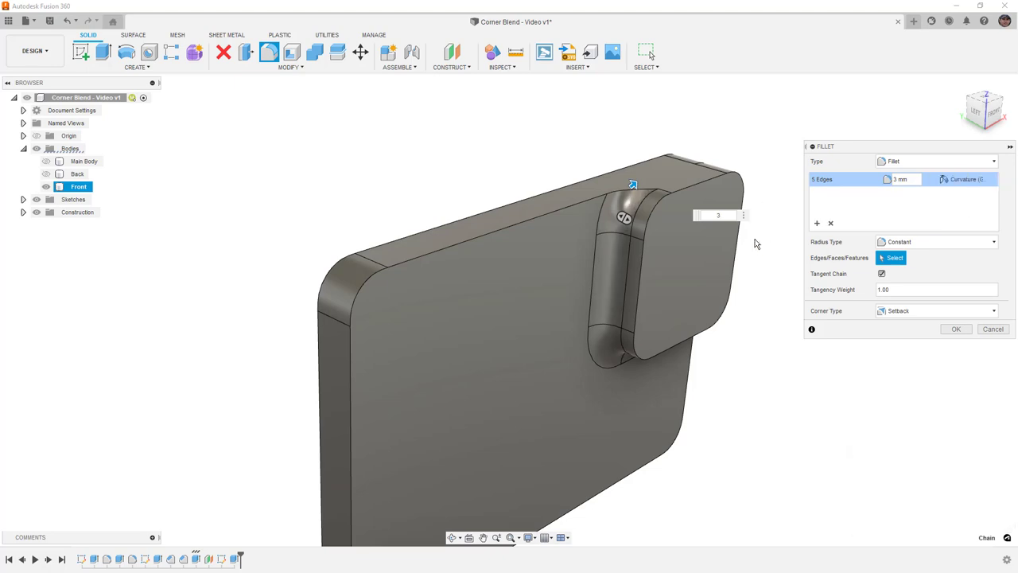
pyautogui.doubleClick(897, 180)
pyautogui.write('4')
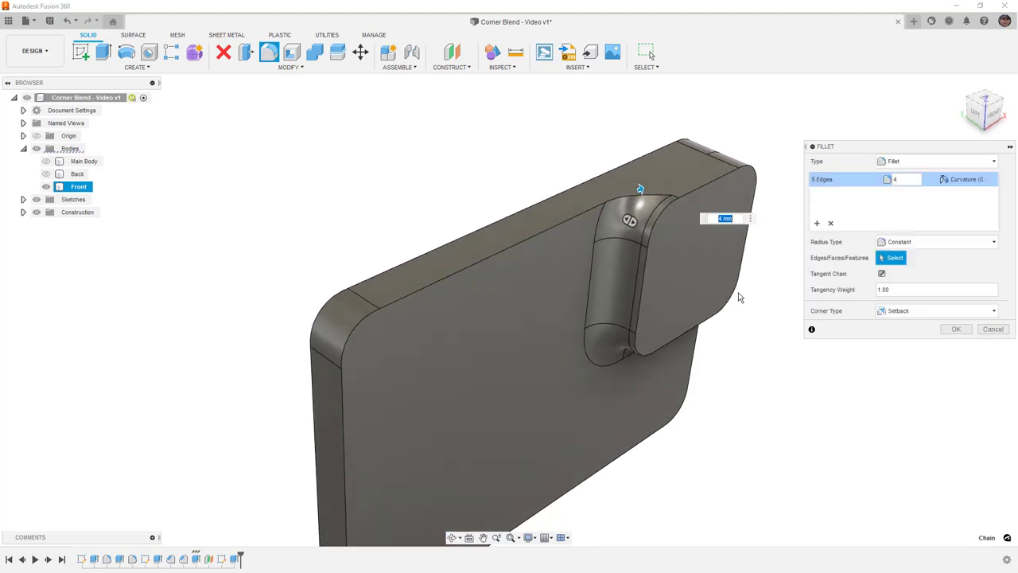
pyautogui.click(956, 329)
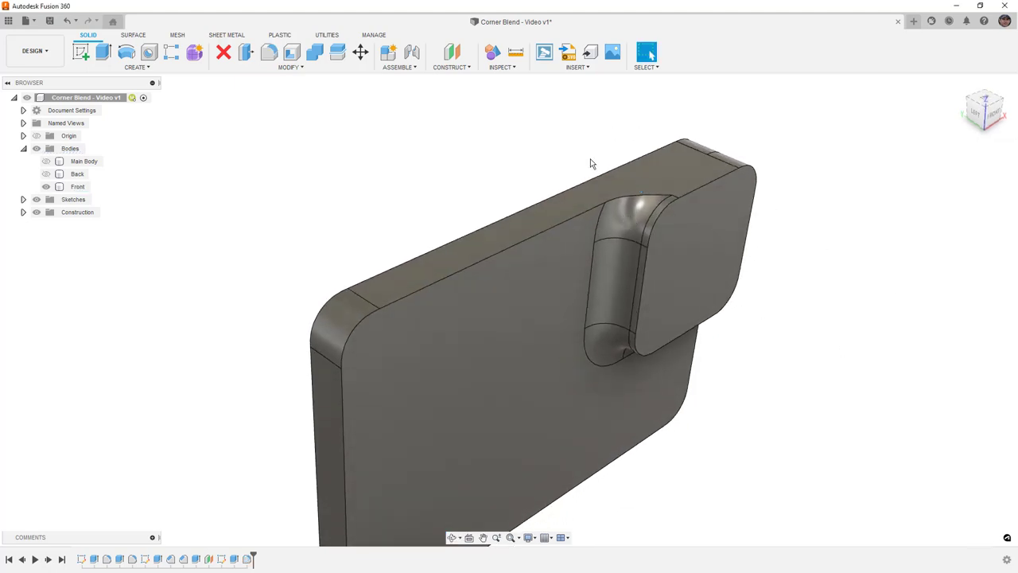
# Fillet the plate's front outline edge chain with a 2 mm radius and Curvature (G2) continuity
pyautogui.press('f')
pyautogui.click(591, 214)
pyautogui.write('2')
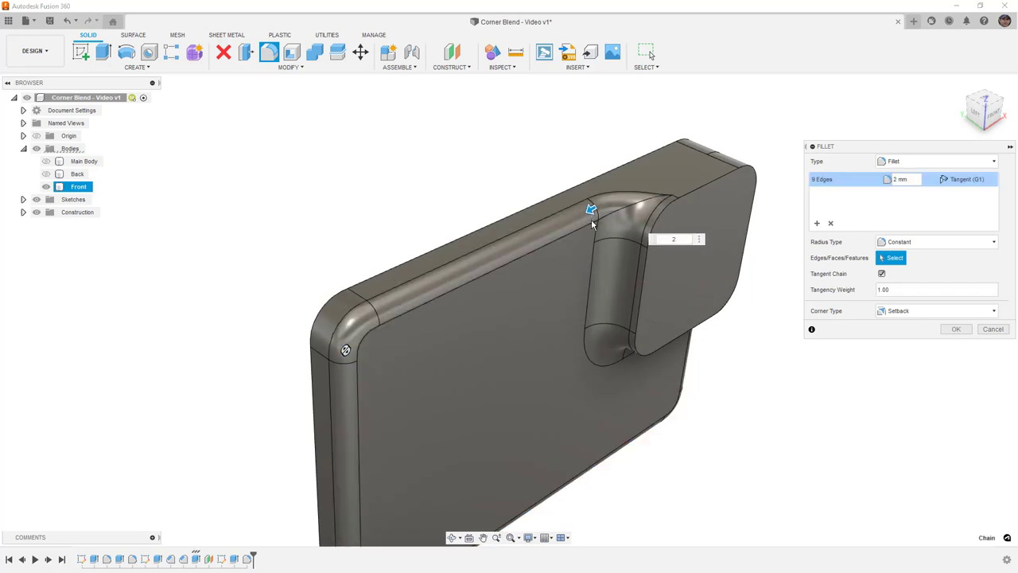
pyautogui.click(967, 179)
pyautogui.click(970, 208)
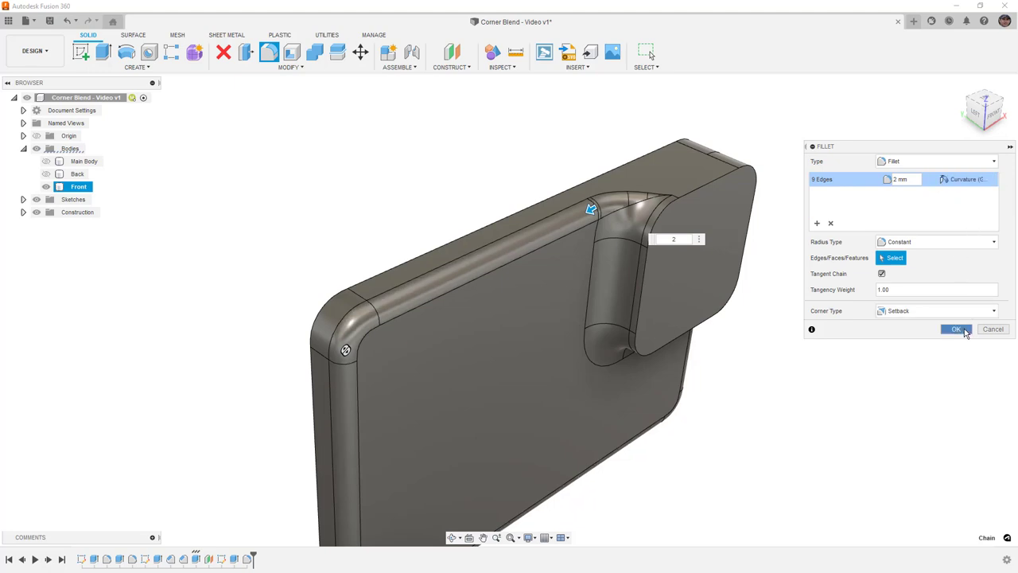
pyautogui.click(957, 329)
# Examine the upper corner from several angles where the two fillets run together beside the raised pad
pyautogui.click(790, 186)
pyautogui.keyDown('shift'); pyautogui.moveTo(827, 179); pyautogui.dragTo(817, 183, button='middle'); pyautogui.keyUp('shift')
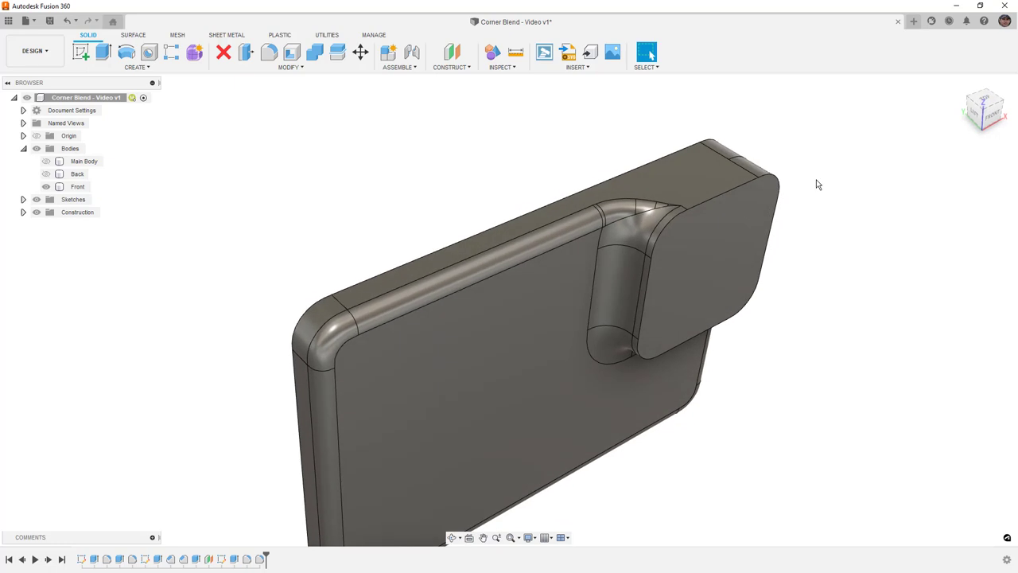
pyautogui.keyDown('shift'); pyautogui.moveTo(814, 182); pyautogui.dragTo(795, 215, button='middle'); pyautogui.keyUp('shift')
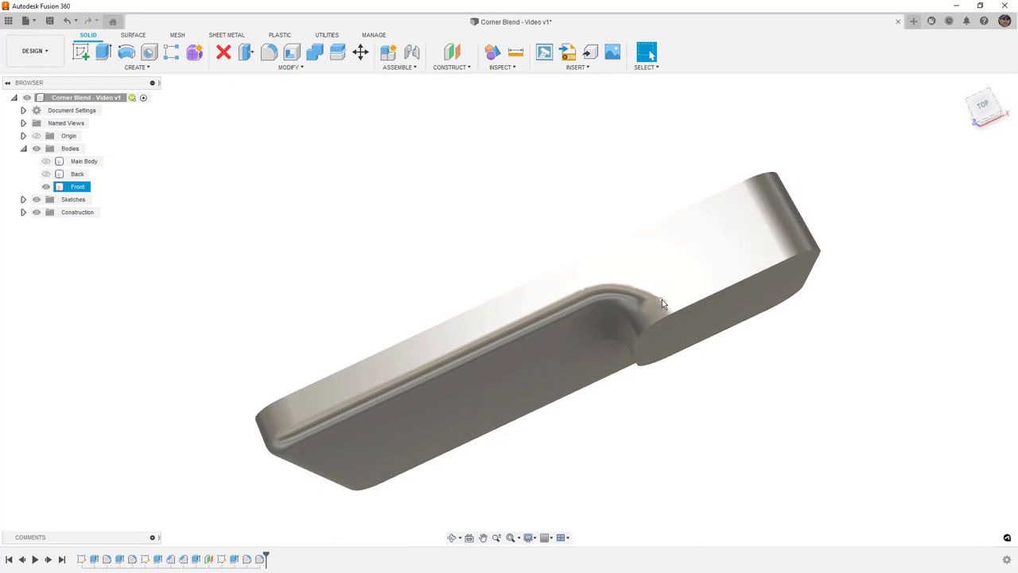
pyautogui.keyDown('shift'); pyautogui.moveTo(592, 300); pyautogui.dragTo(648, 215, button='middle'); pyautogui.keyUp('shift')
pyautogui.scroll(4, 648, 215)
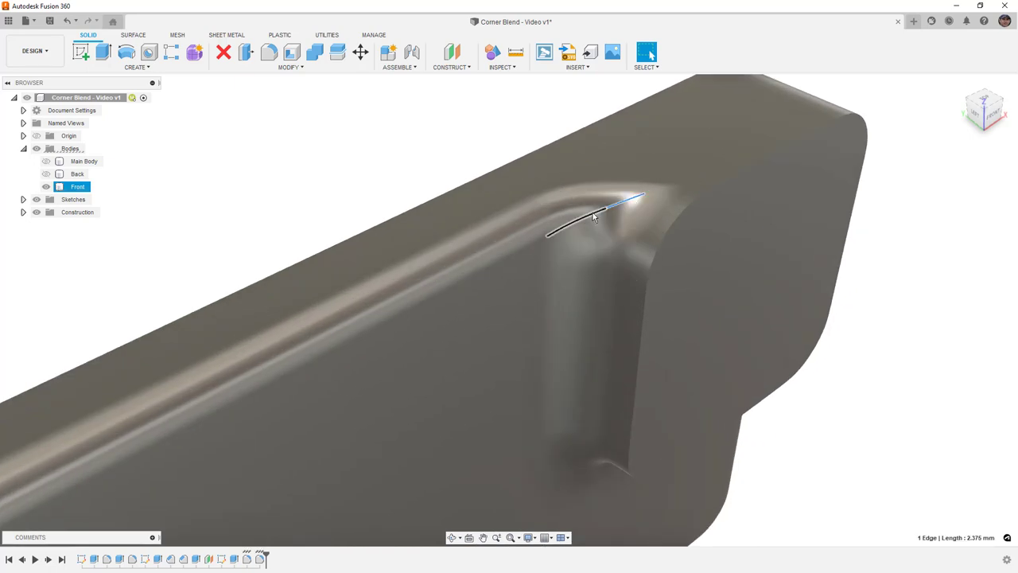
pyautogui.keyDown('shift'); pyautogui.moveTo(831, 262); pyautogui.dragTo(847, 285, button='middle'); pyautogui.keyUp('shift')
pyautogui.click(881, 295)
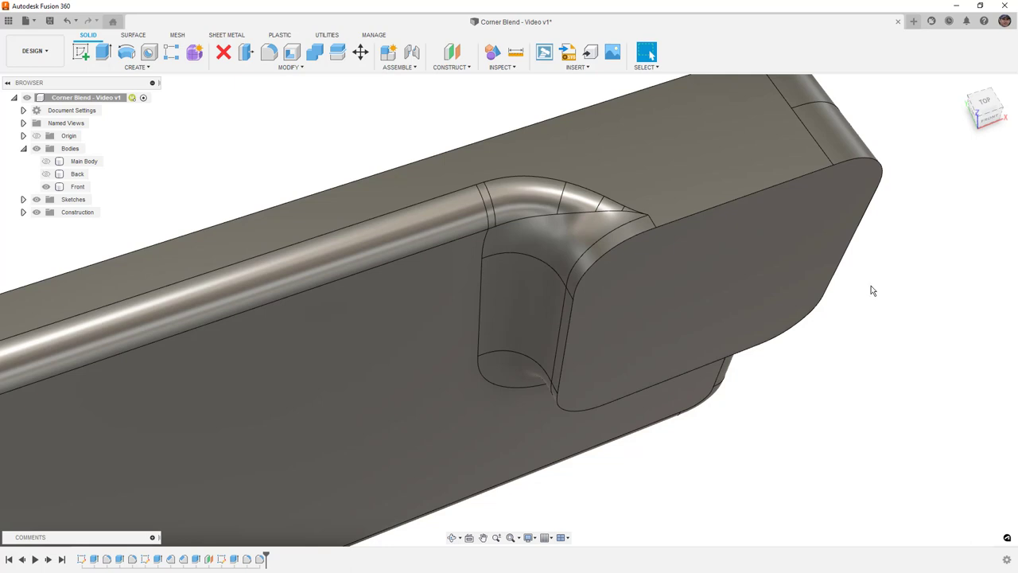
# Delete the curved run of small fillet faces and the large blend face at the raised pad's upper corner
pyautogui.click(133, 35)
pyautogui.scroll(2, 503, 212)
pyautogui.click(488, 198)
pyautogui.click(541, 195)
pyautogui.click(608, 199)
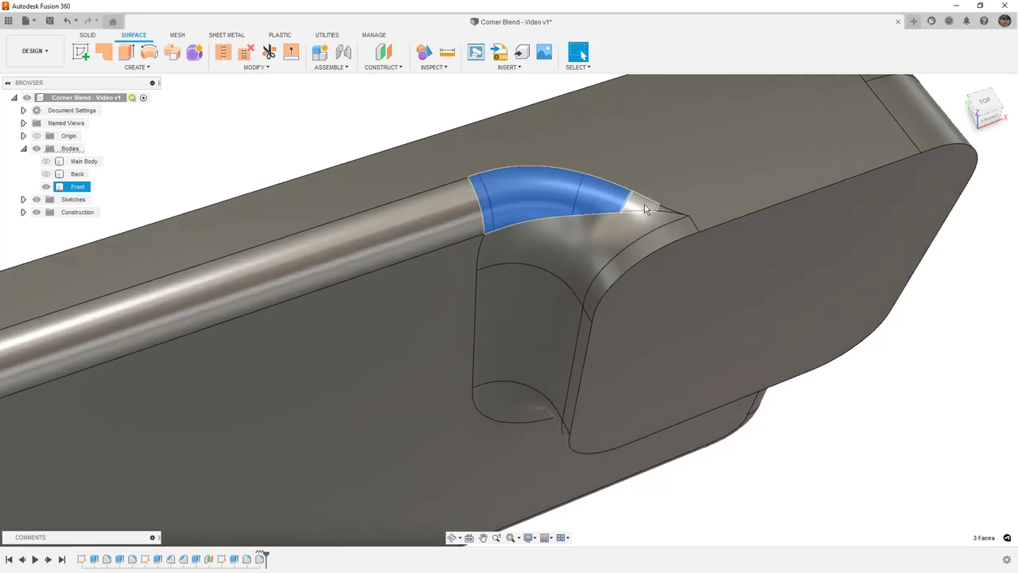
pyautogui.scroll(2, 648, 205)
pyautogui.click(660, 203)
pyautogui.click(577, 244)
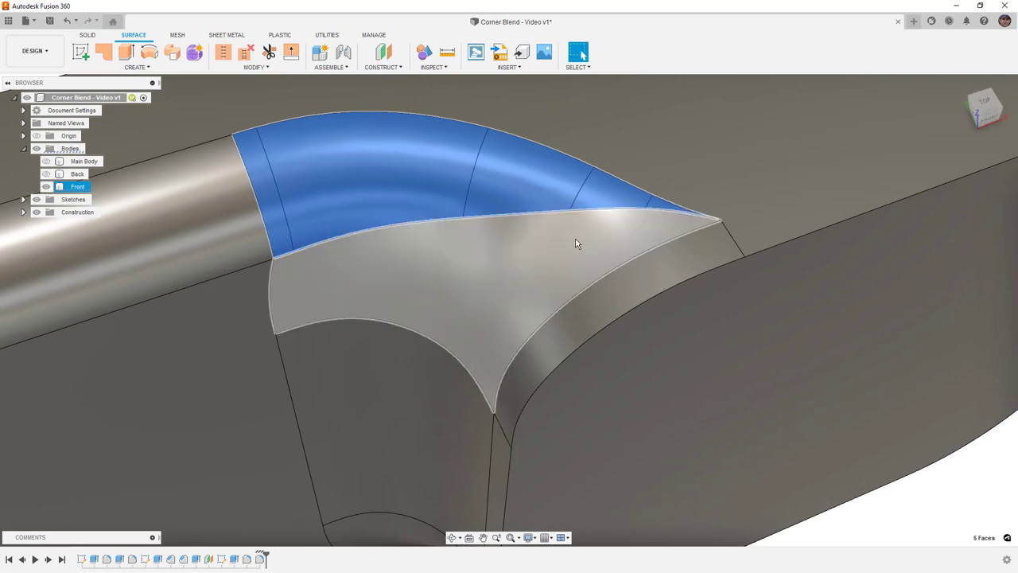
pyautogui.press('Delete')
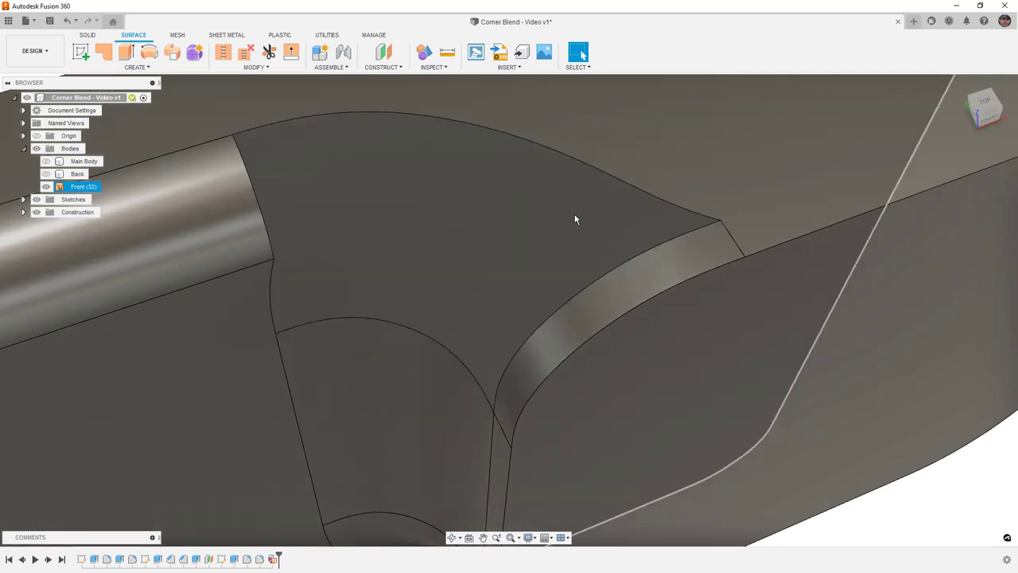
# Examine the opened corner from the front, including the curved edge below the end of the plate's outline fillet
pyautogui.scroll(-3, 575, 220)
pyautogui.keyDown('shift'); pyautogui.moveTo(521, 268); pyautogui.dragTo(485, 253, button='middle'); pyautogui.keyUp('shift')
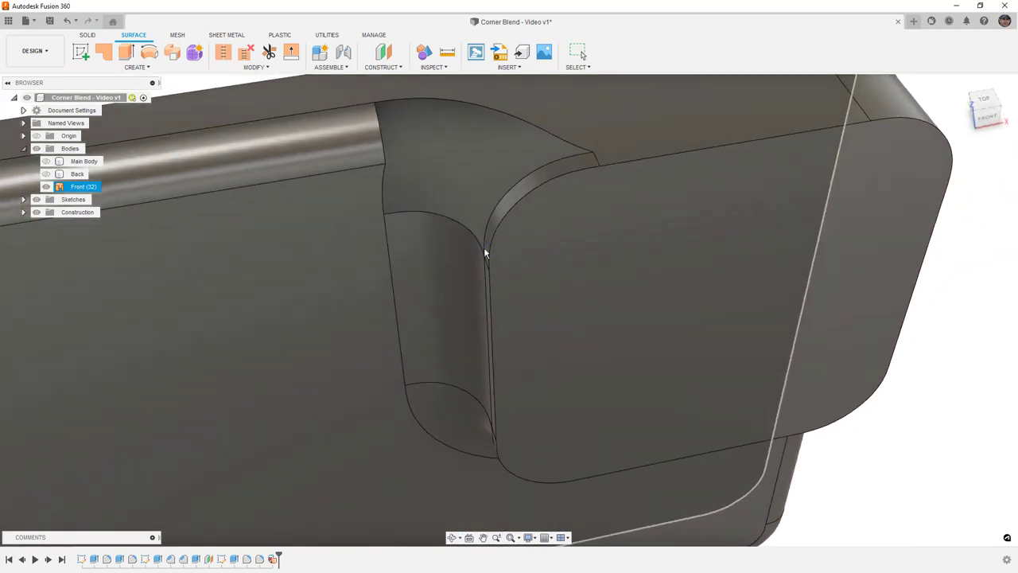
pyautogui.click(986, 117)
pyautogui.scroll(-2, 557, 302)
pyautogui.moveTo(562, 255); pyautogui.dragTo(552, 307, button='middle')
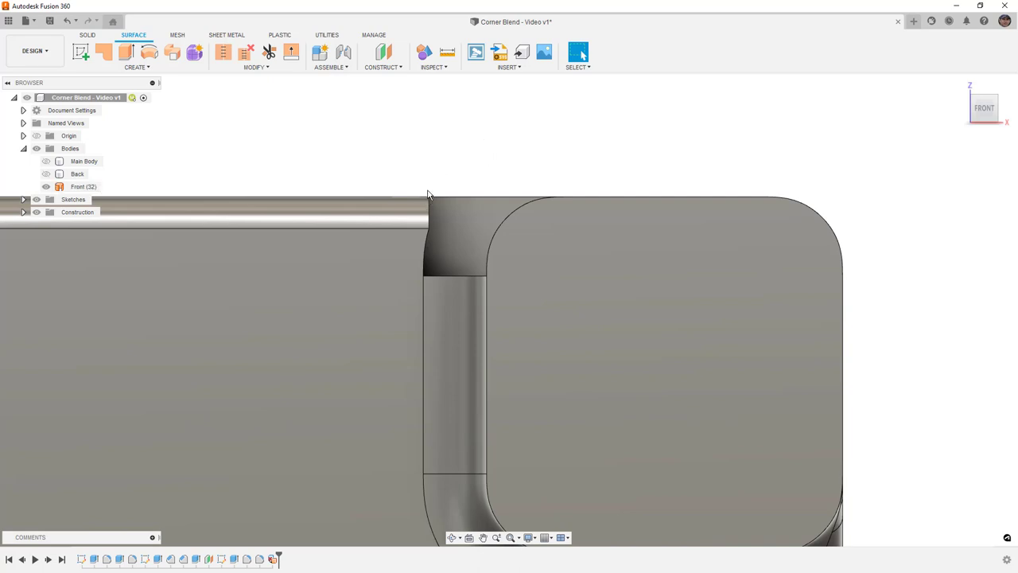
pyautogui.scroll(1, 428, 193)
pyautogui.scroll(1, 428, 194)
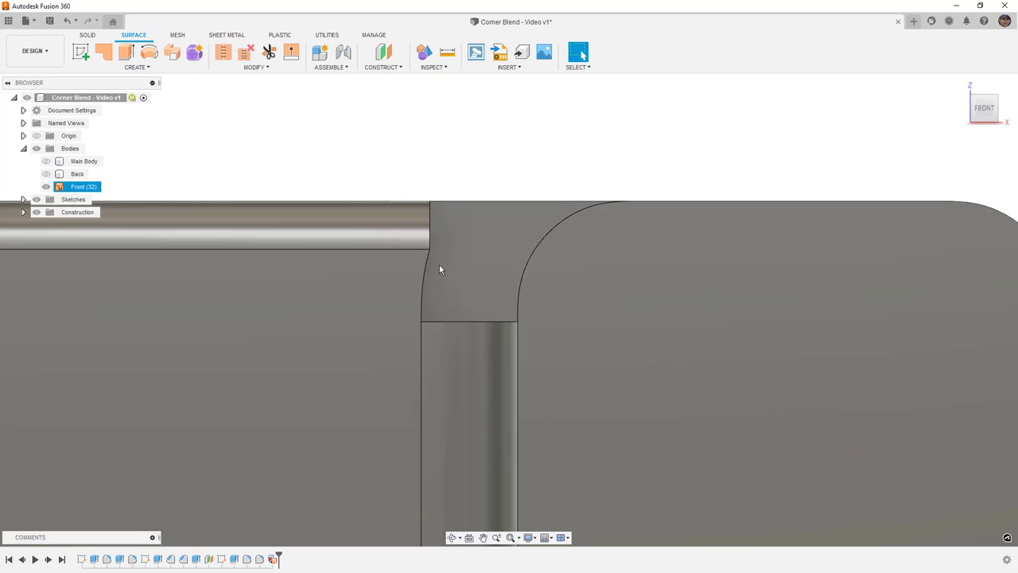
pyautogui.click(426, 265)
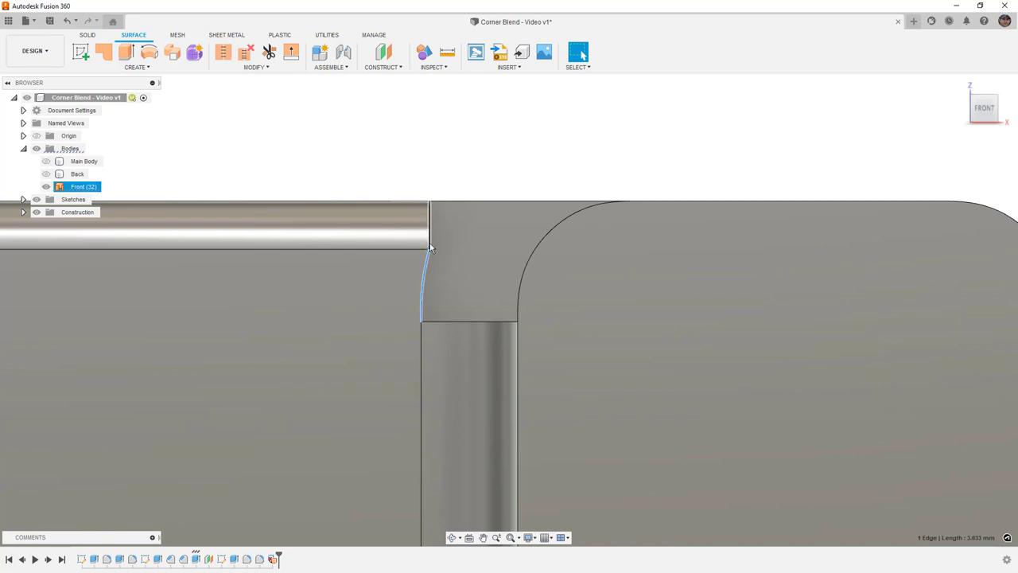
pyautogui.click(447, 167)
pyautogui.keyDown('shift'); pyautogui.moveTo(443, 168); pyautogui.dragTo(502, 203, button='middle'); pyautogui.keyUp('shift')
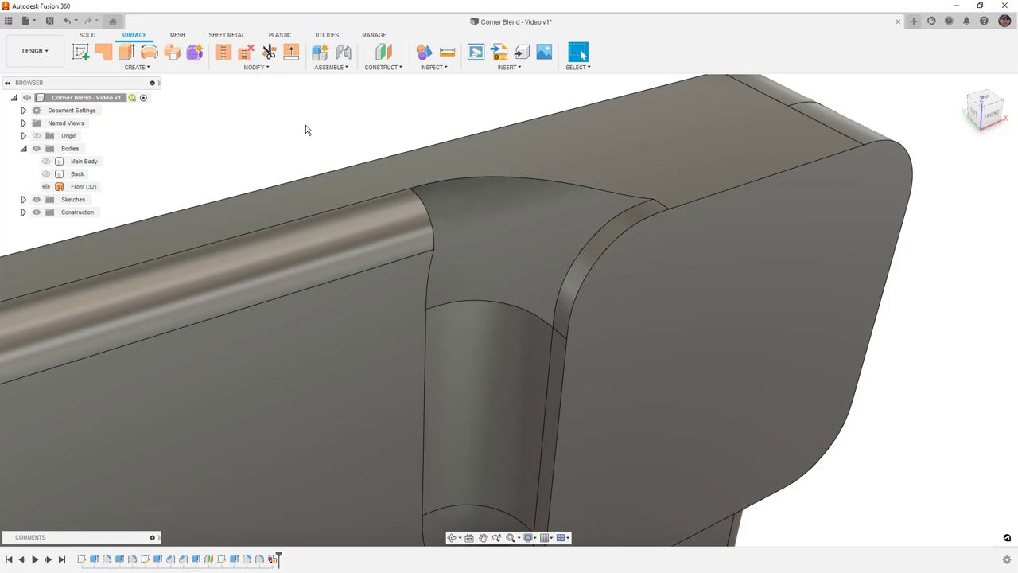
# Patch the open corner boundary as a new body with curvature continuity to the surrounding faces
pyautogui.click(104, 54)
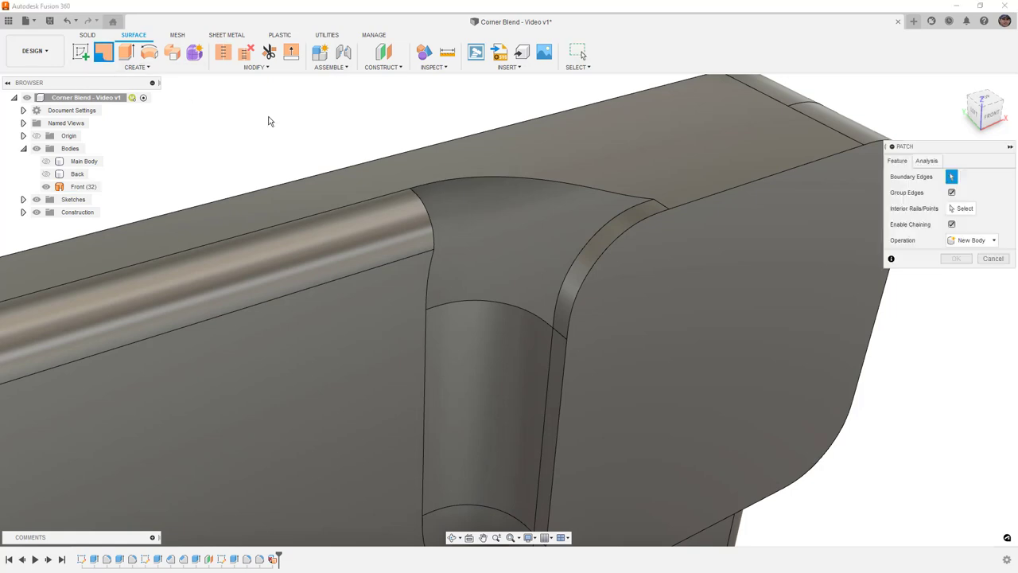
pyautogui.click(470, 176)
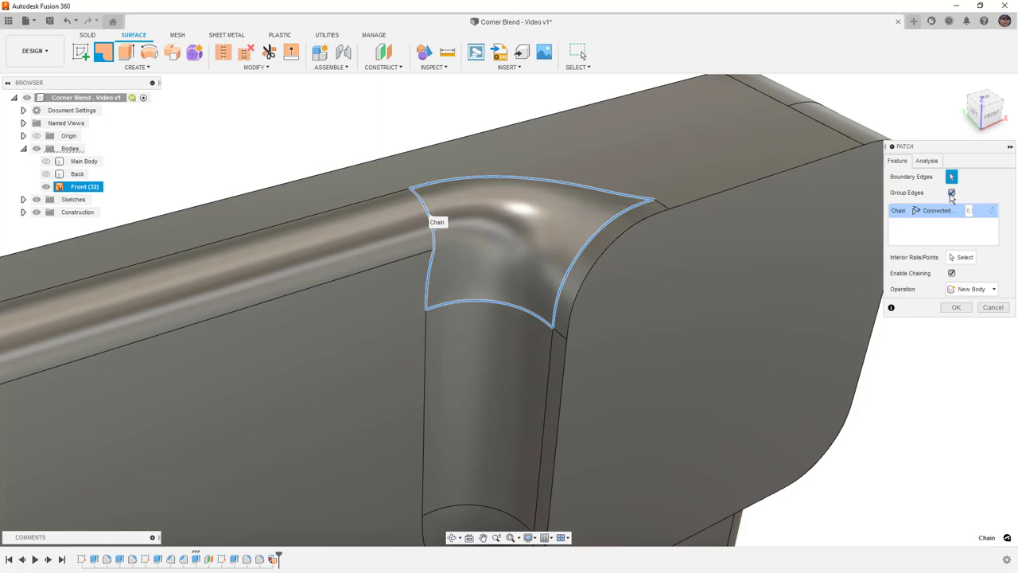
pyautogui.click(944, 210)
pyautogui.click(932, 242)
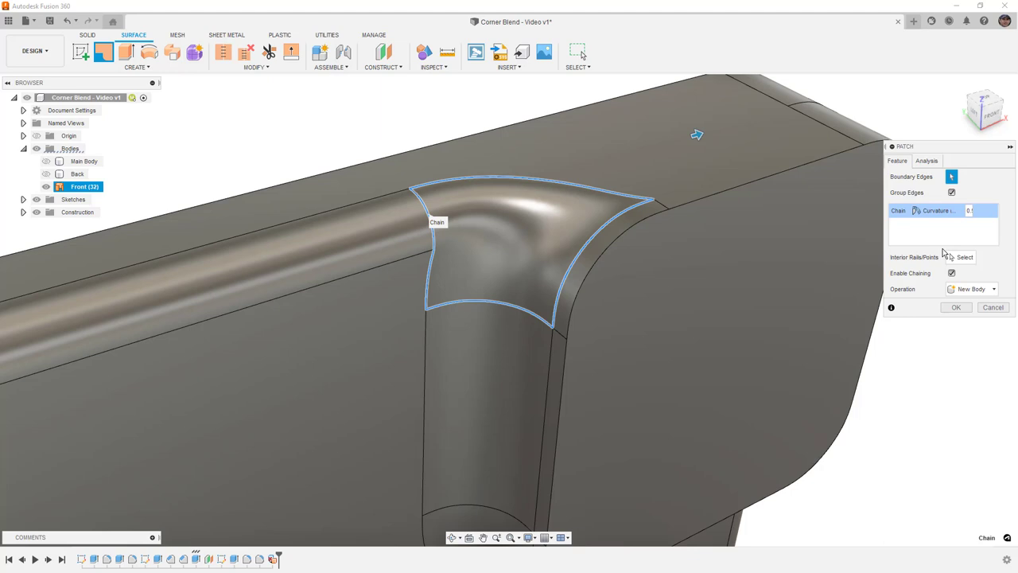
pyautogui.click(951, 308)
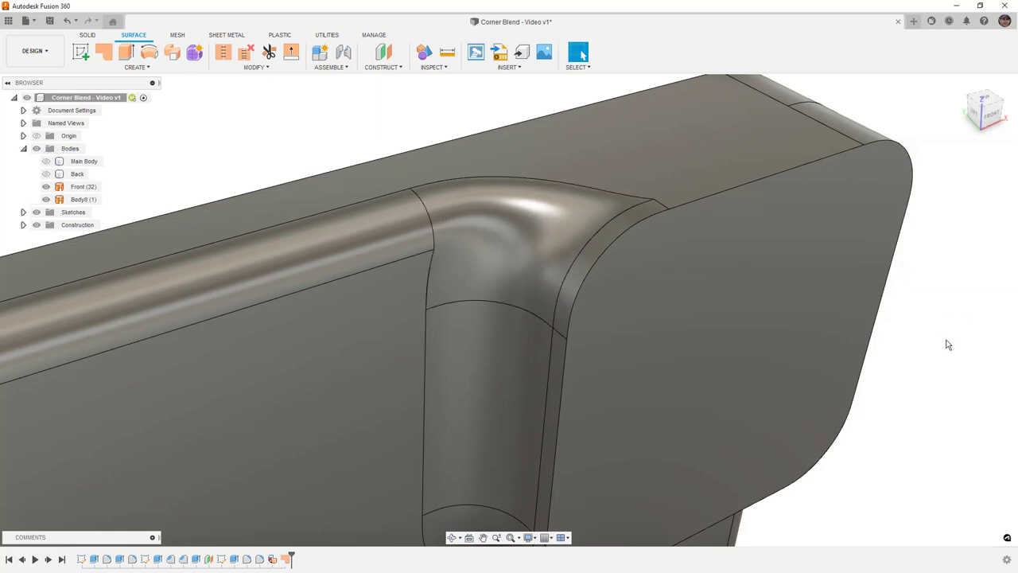
# Run a Gaussian curvature map analysis on the corner patch body and the Front body
pyautogui.keyDown('shift'); pyautogui.moveTo(893, 334); pyautogui.dragTo(672, 311, button='middle'); pyautogui.keyUp('shift')
pyautogui.click(364, 154)
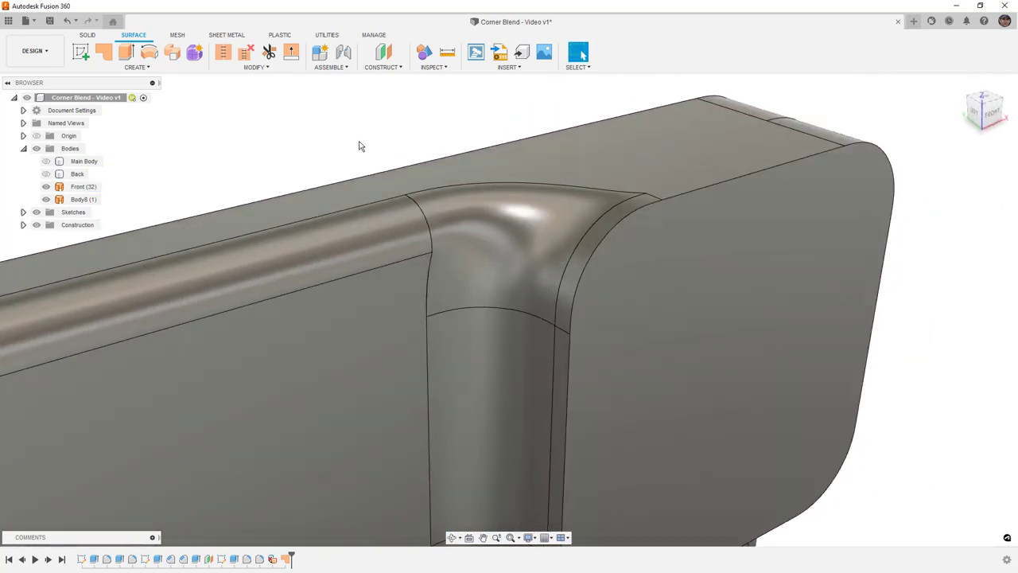
pyautogui.click(441, 69)
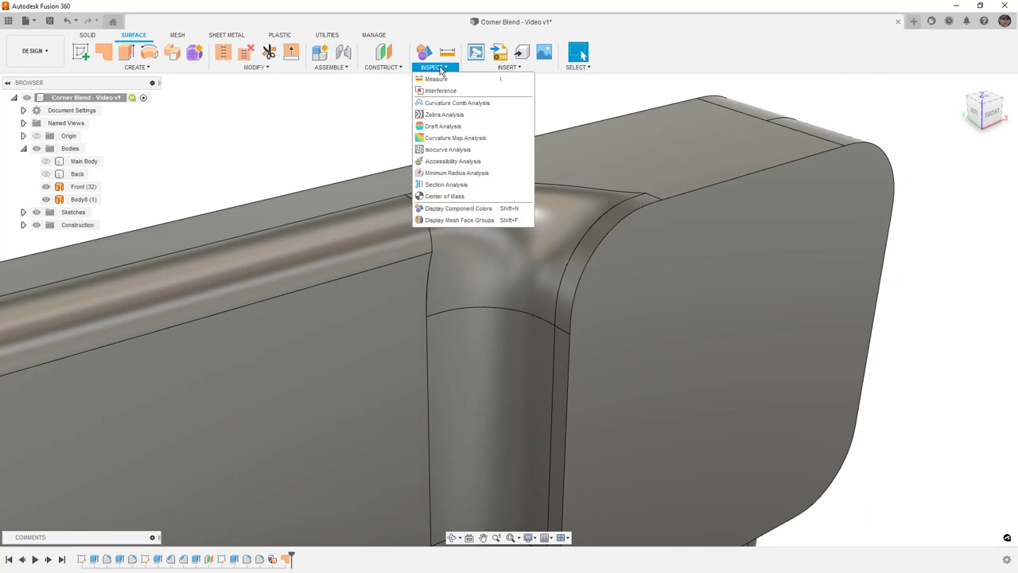
pyautogui.click(462, 137)
pyautogui.click(498, 215)
pyautogui.click(401, 265)
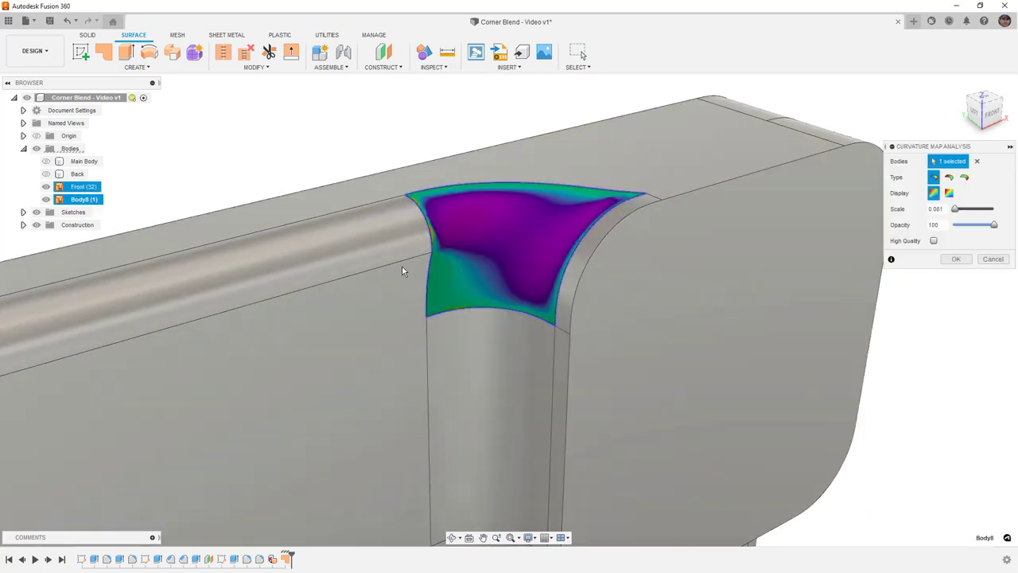
pyautogui.keyDown('shift'); pyautogui.moveTo(840, 235); pyautogui.dragTo(748, 270, button='middle'); pyautogui.keyUp('shift')
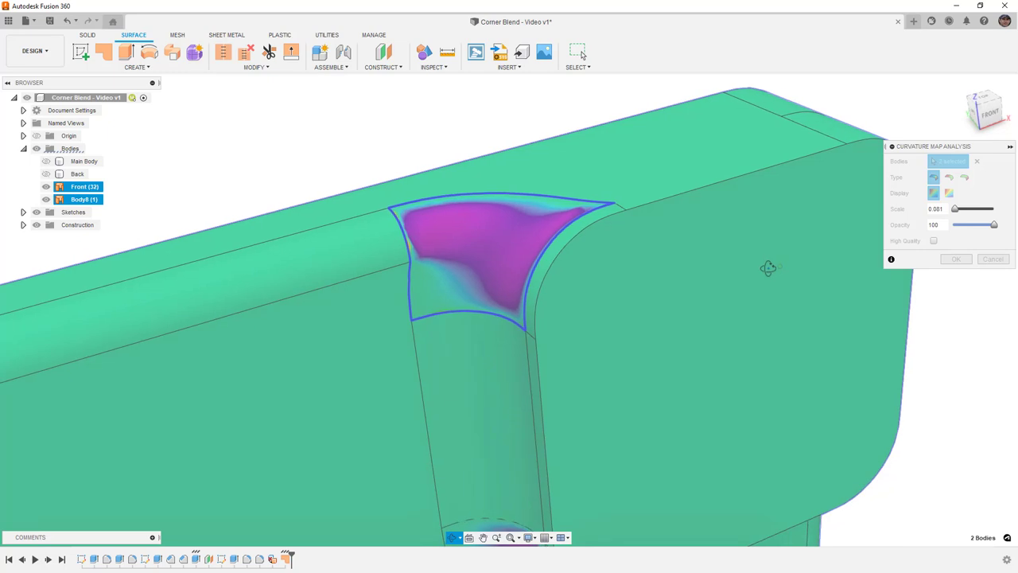
pyautogui.keyDown('shift'); pyautogui.moveTo(445, 238); pyautogui.dragTo(483, 242, button='middle'); pyautogui.keyUp('shift')
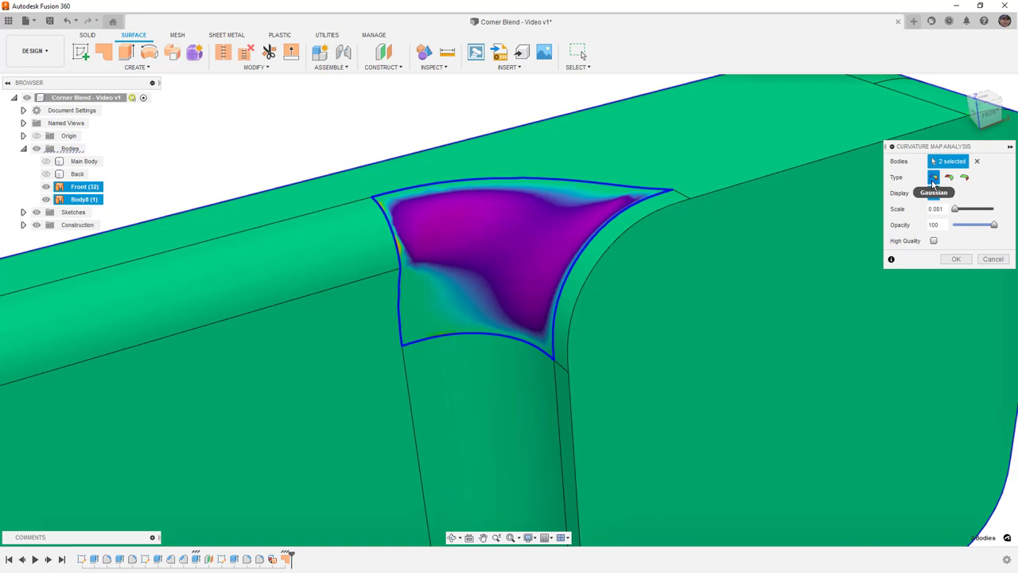
# Vary the curvature map scale from 0.258 down to 0 and settle on 0.065 to compare the patch with its neighbouring faces
pyautogui.moveTo(956, 211); pyautogui.dragTo(963, 211)
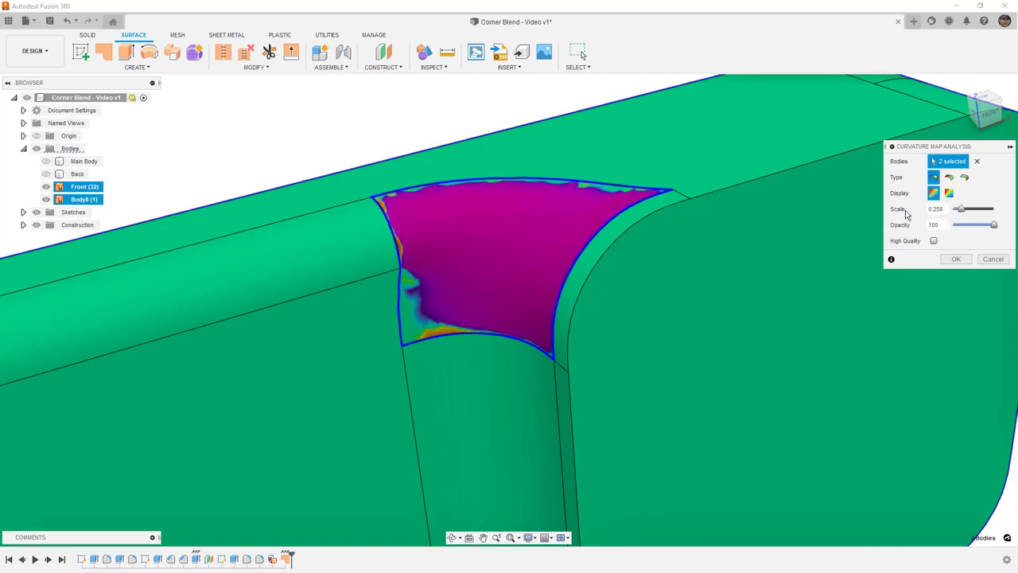
pyautogui.scroll(2, 401, 250)
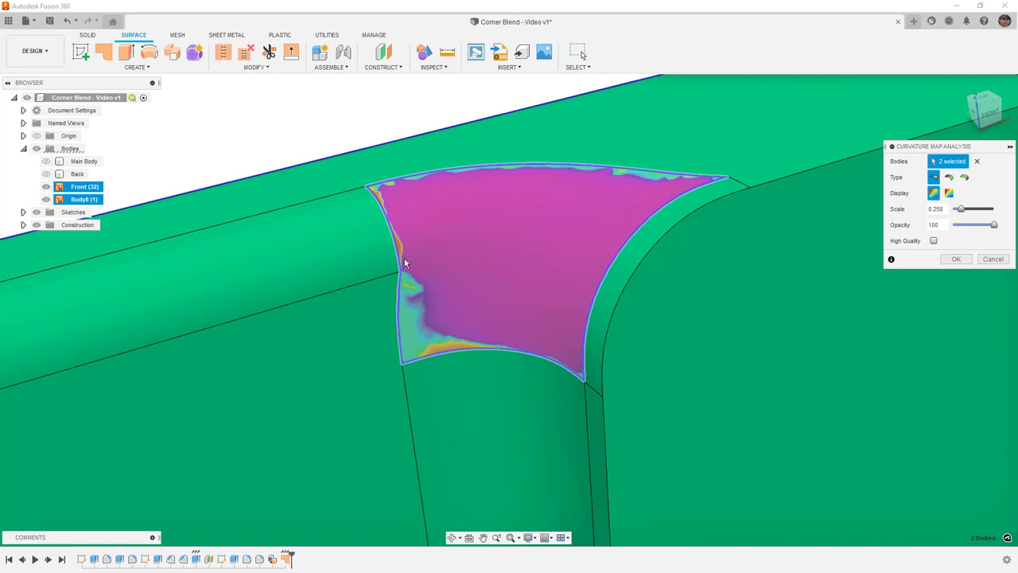
pyautogui.keyDown('shift'); pyautogui.moveTo(404, 258); pyautogui.dragTo(391, 239, button='middle'); pyautogui.keyUp('shift')
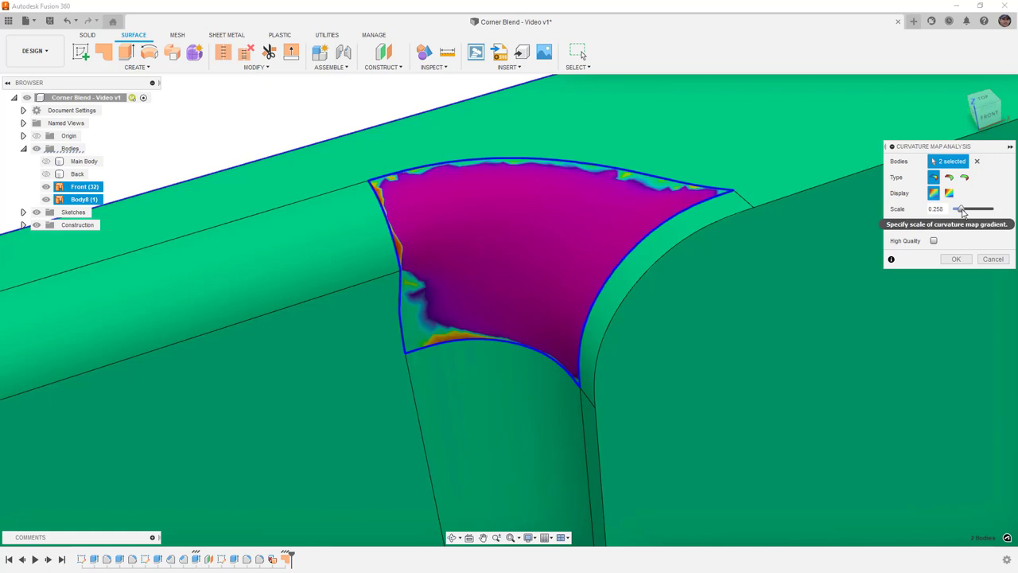
pyautogui.moveTo(962, 211); pyautogui.dragTo(953, 213)
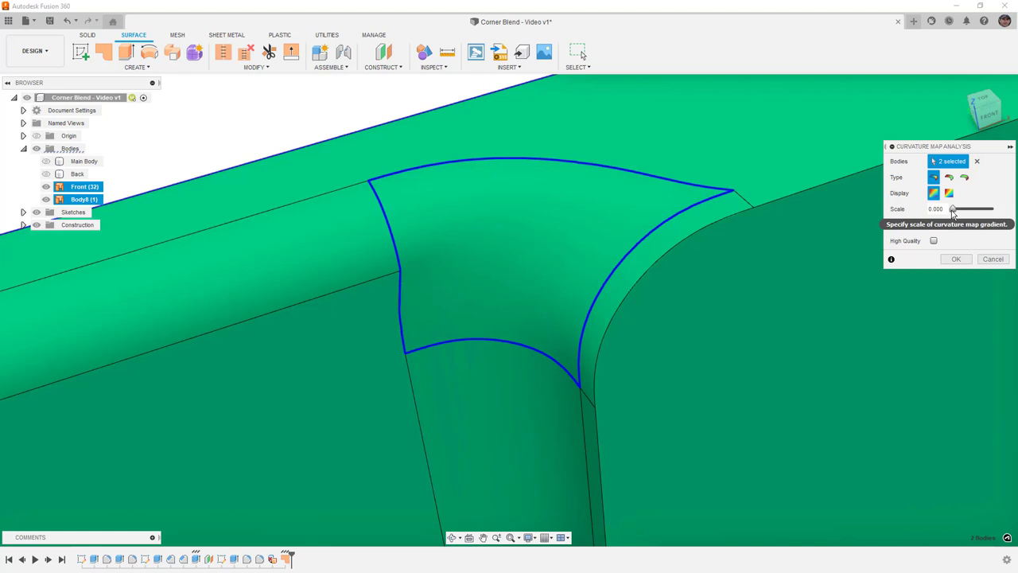
pyautogui.moveTo(955, 212); pyautogui.dragTo(957, 213)
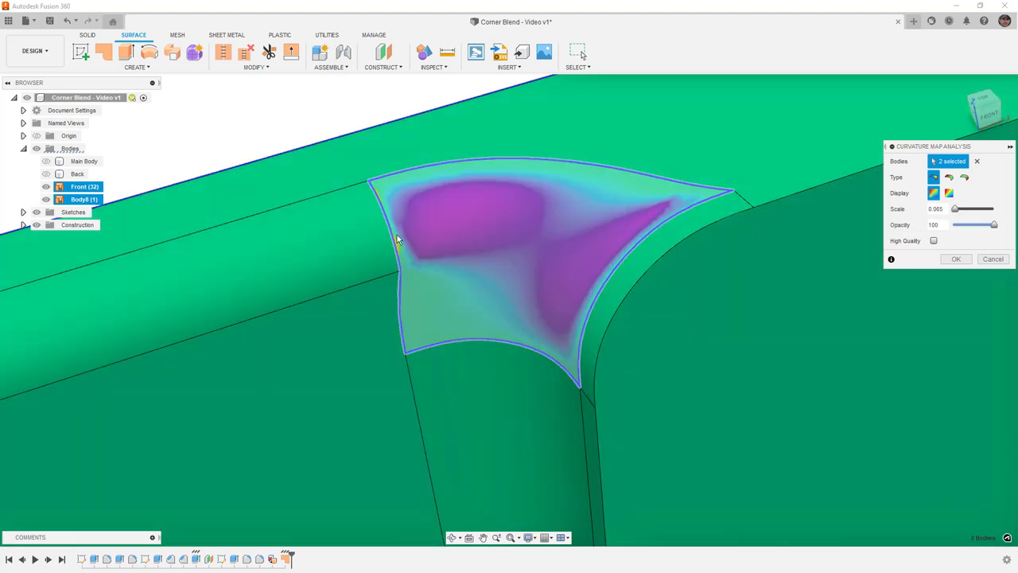
# Inspect the patch's seam with the outline fillet, raise the map scale to about 0.32 and switch its display style
pyautogui.scroll(6, 400, 244)
pyautogui.scroll(1, 406, 251)
pyautogui.scroll(-7, 401, 247)
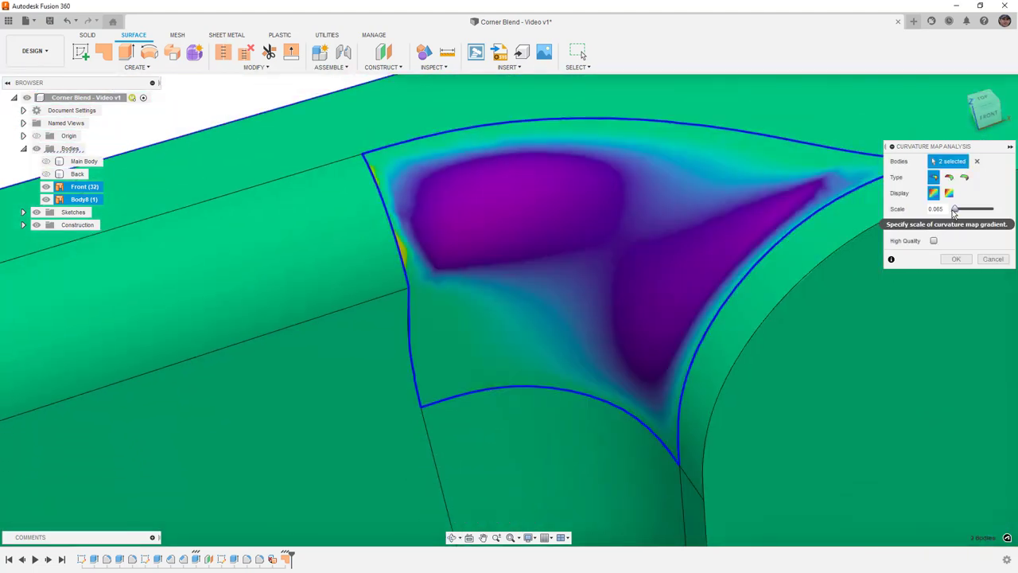
pyautogui.moveTo(954, 210); pyautogui.dragTo(963, 208)
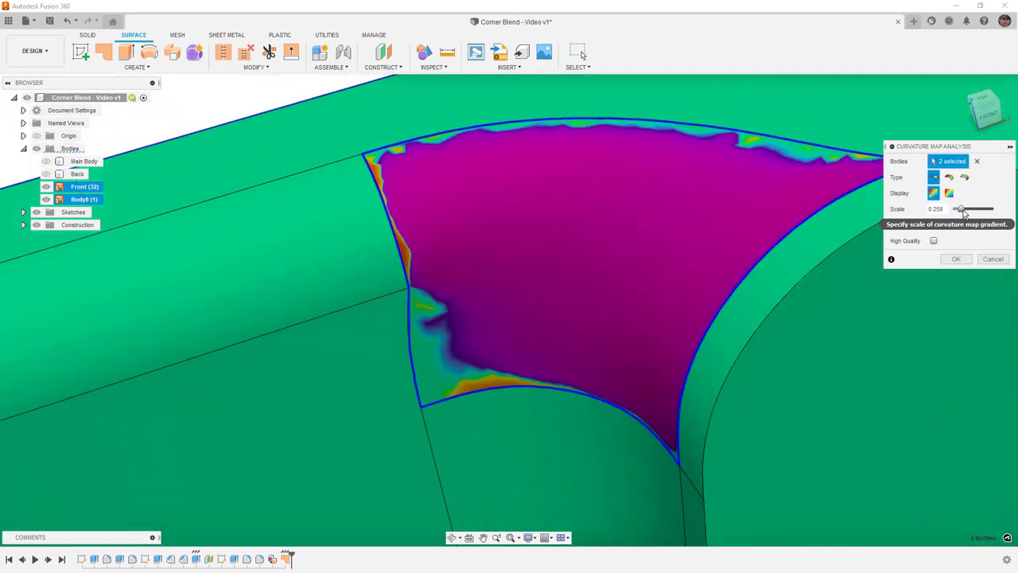
pyautogui.click(950, 195)
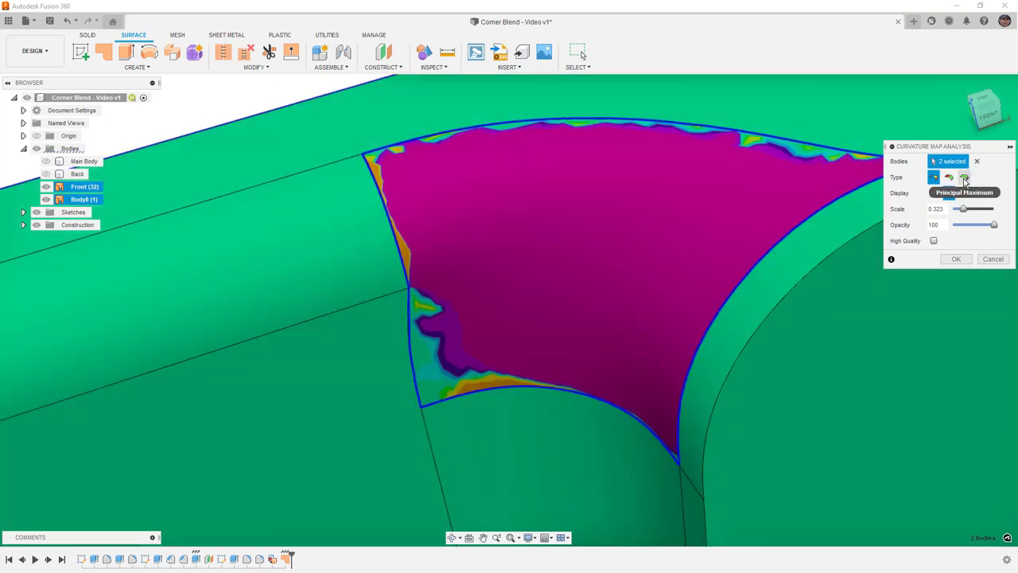
# Map the Principal Maximum curvature with a 1.879 mm maximum limit and examine the seam between the patch and the outline fillet
pyautogui.click(966, 178)
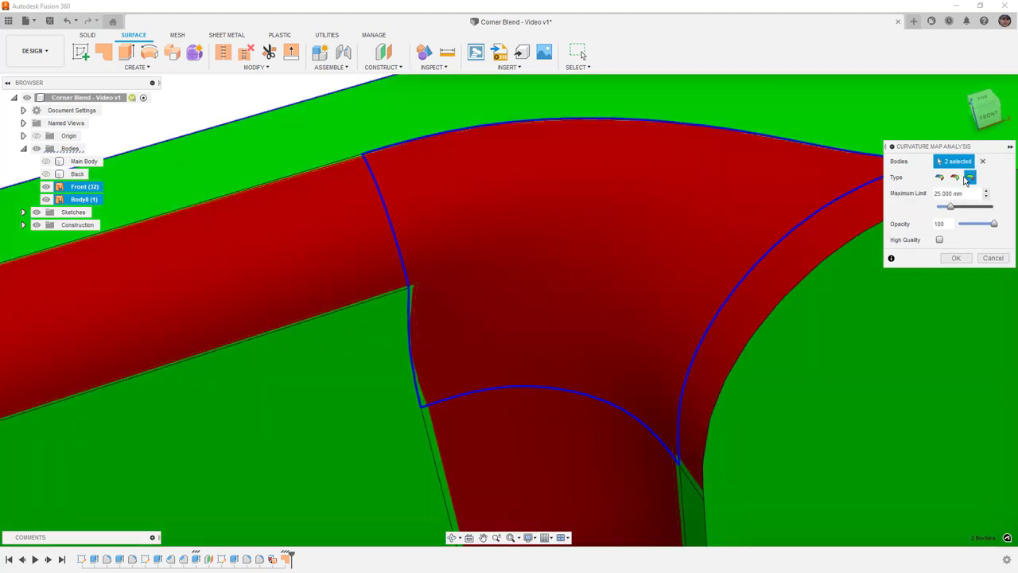
pyautogui.moveTo(953, 209); pyautogui.dragTo(939, 209)
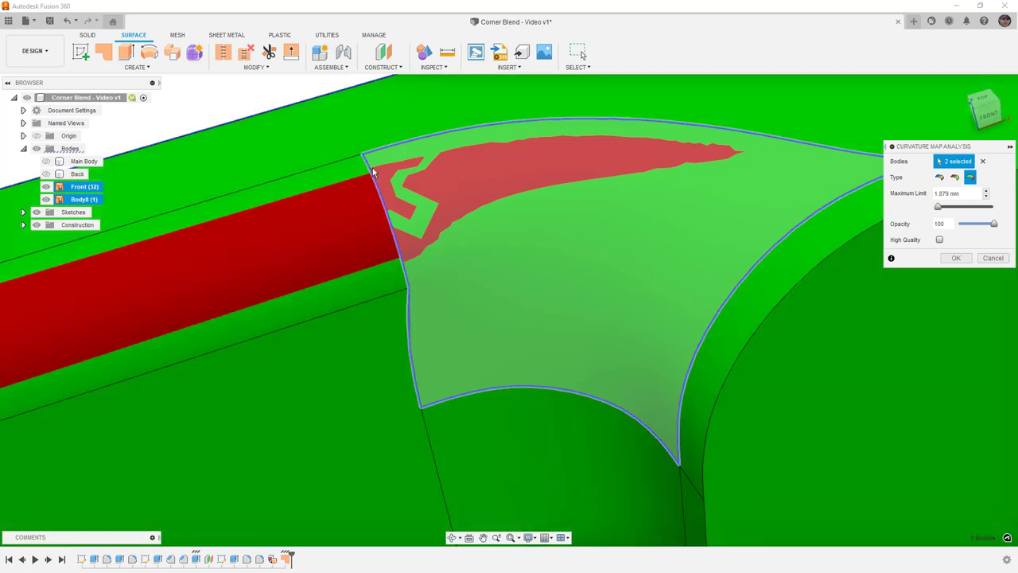
pyautogui.scroll(-3, 385, 226)
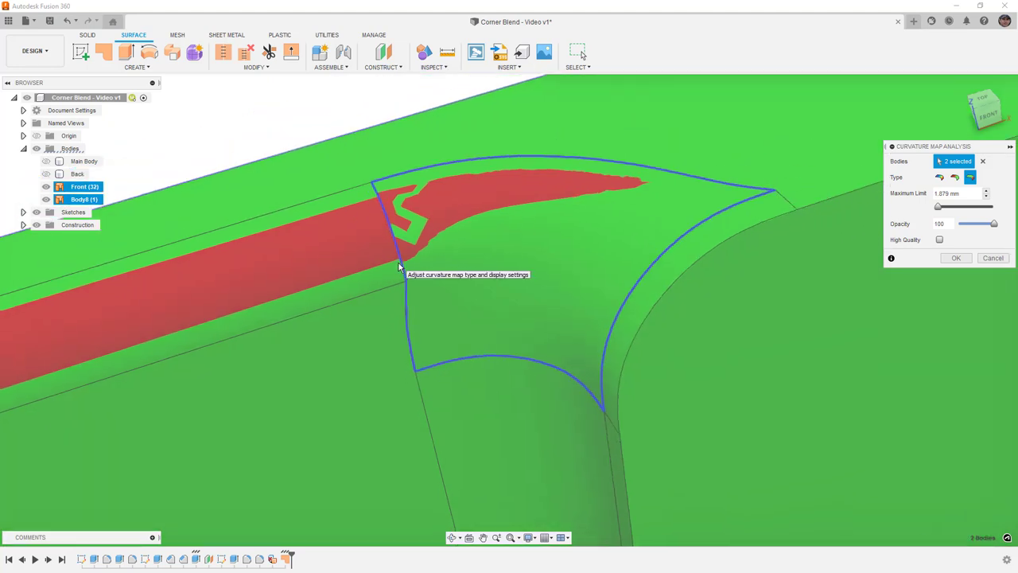
pyautogui.scroll(2, 383, 216)
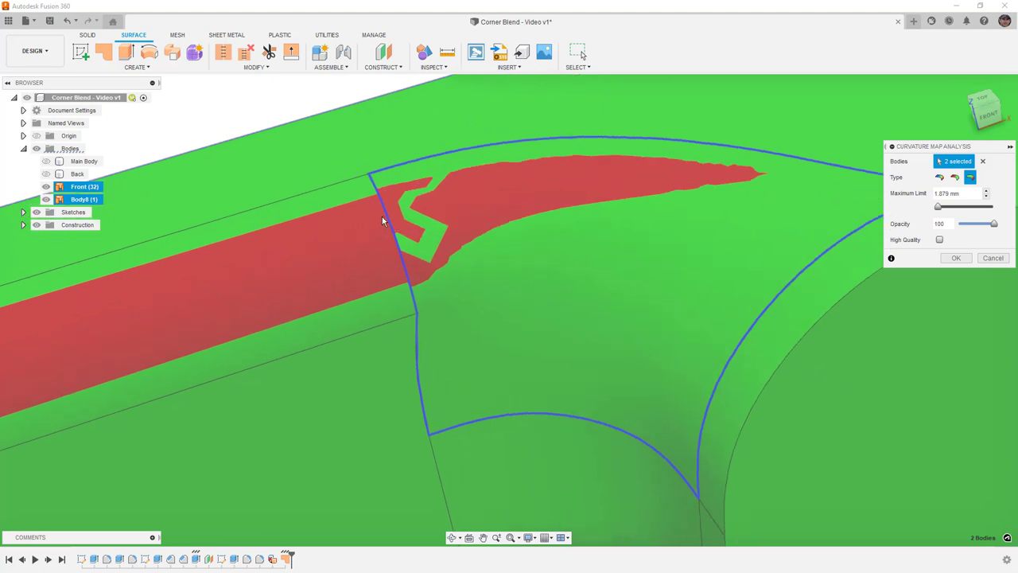
# Raise the maximum limit to 10.289 mm, examine the patch's inner corner at the fillet end, and discard the analysis
pyautogui.moveTo(941, 207); pyautogui.dragTo(944, 210)
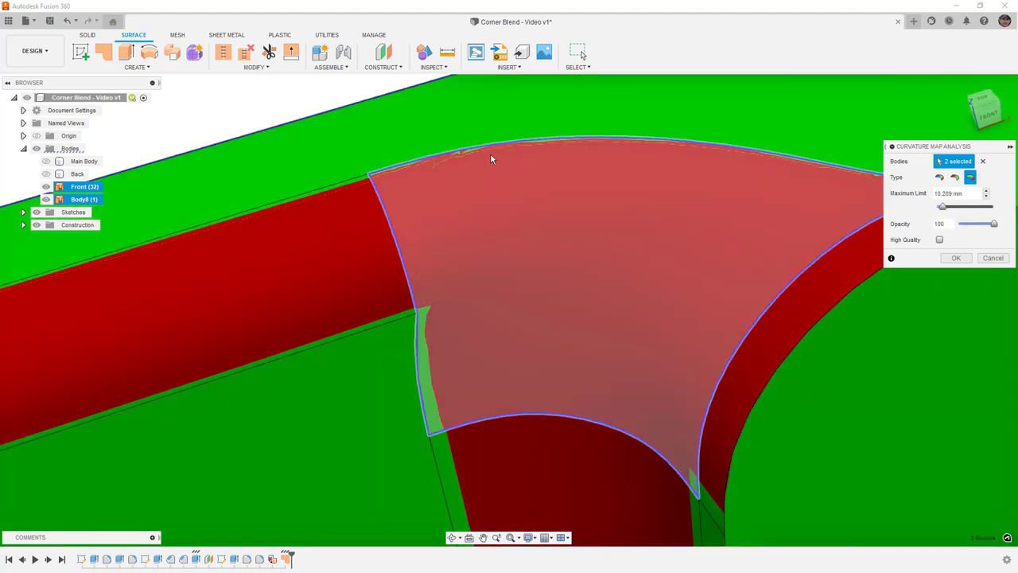
pyautogui.scroll(5, 402, 213)
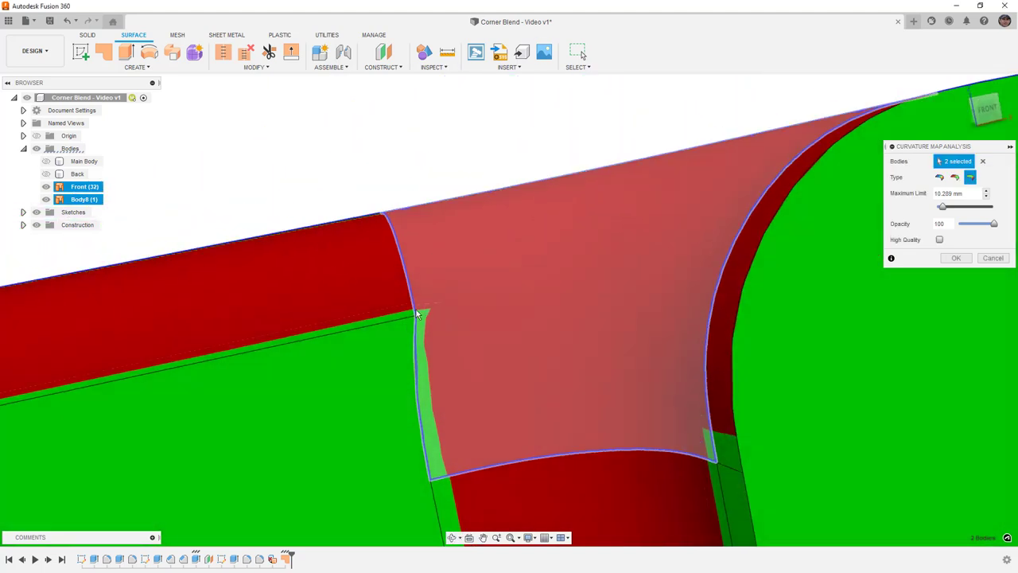
pyautogui.scroll(3, 419, 318)
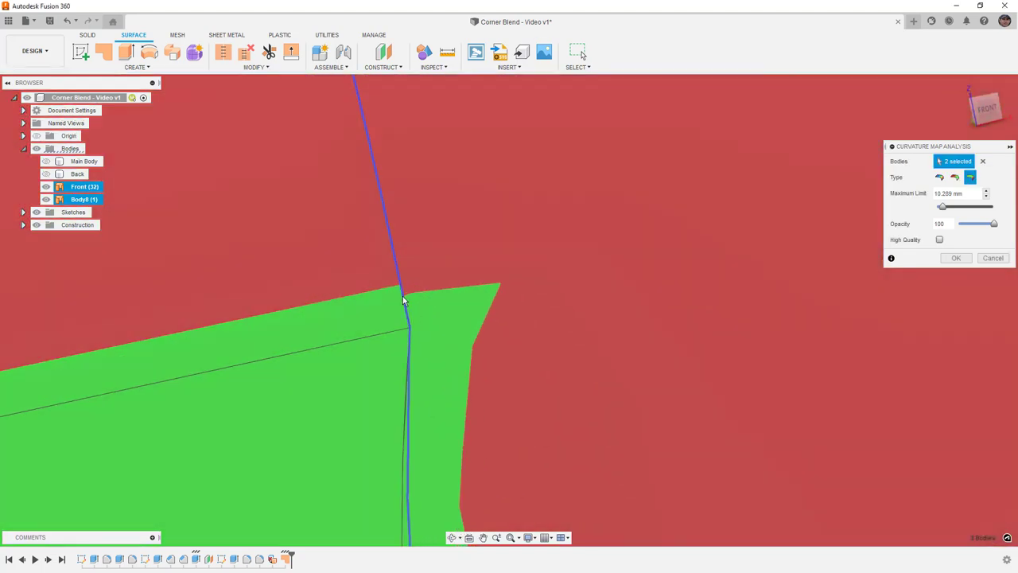
pyautogui.scroll(-5, 403, 300)
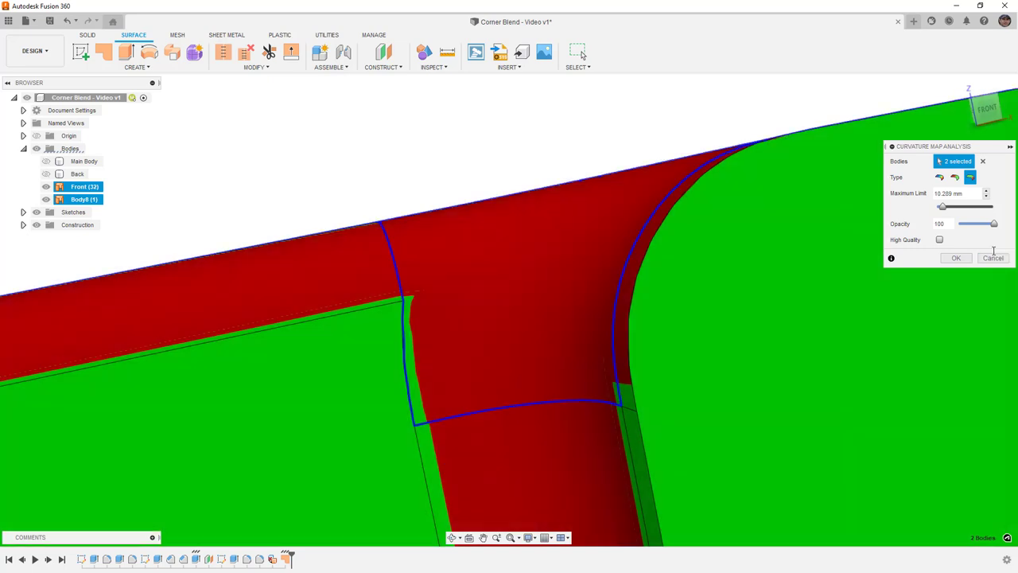
pyautogui.click(993, 258)
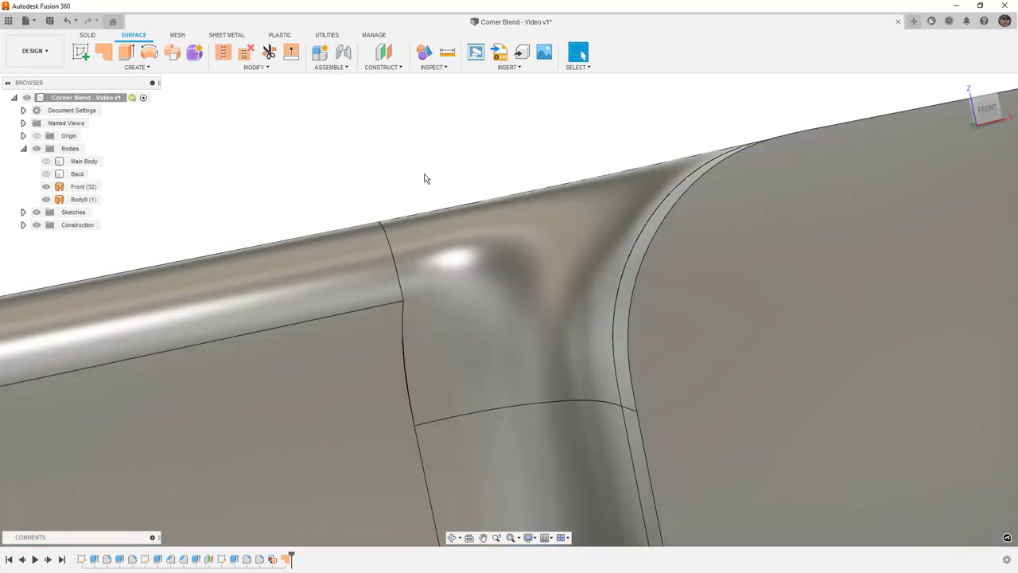
# Delete the corner patch feature to reopen the corner
pyautogui.click(288, 560)
pyautogui.press('Delete')
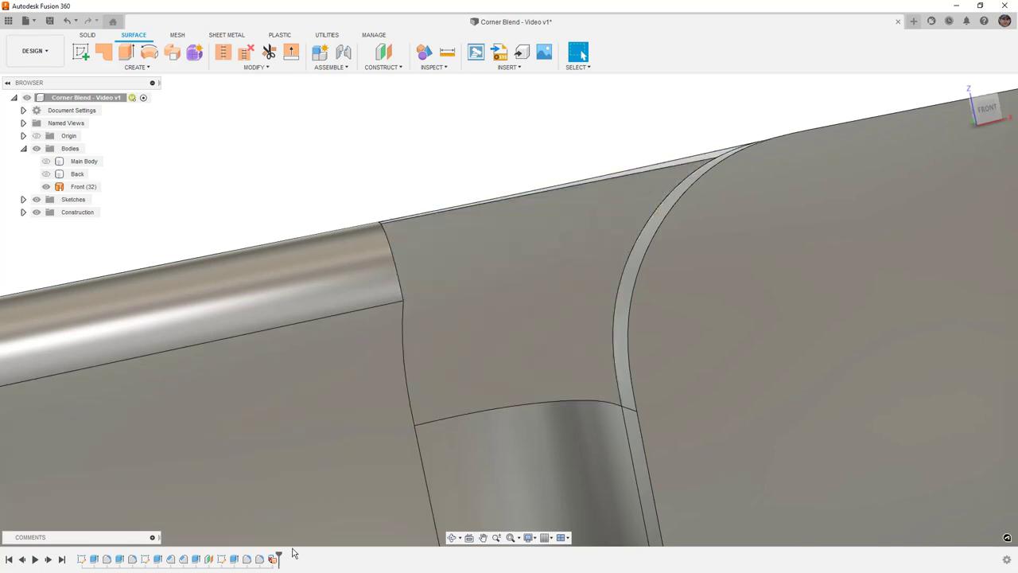
# Sketch a vertical line on the plate's front face from the opening's lower inner corner up past the plate's top edge
pyautogui.click(375, 420)
pyautogui.rightClick(374, 421)
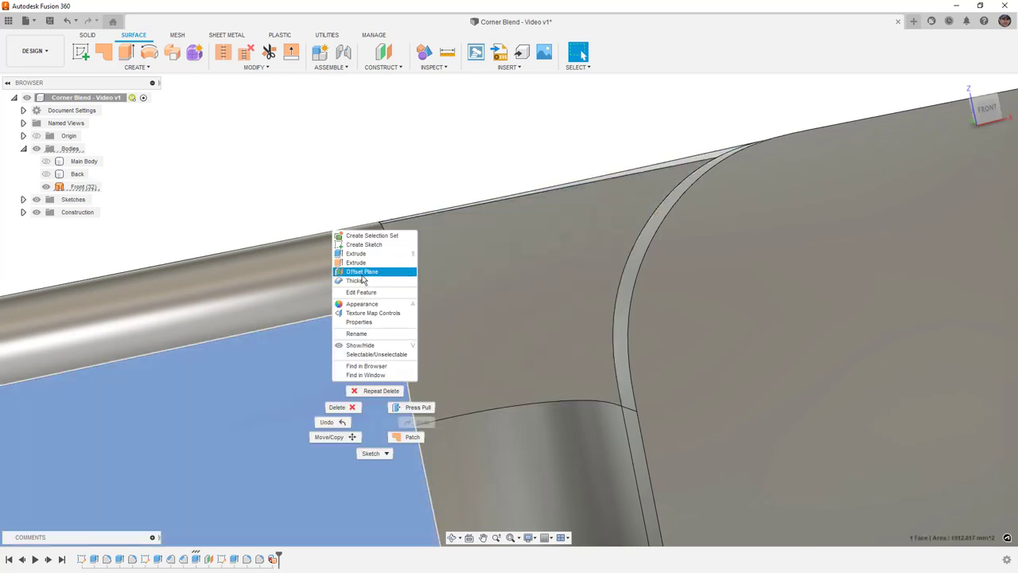
pyautogui.click(364, 244)
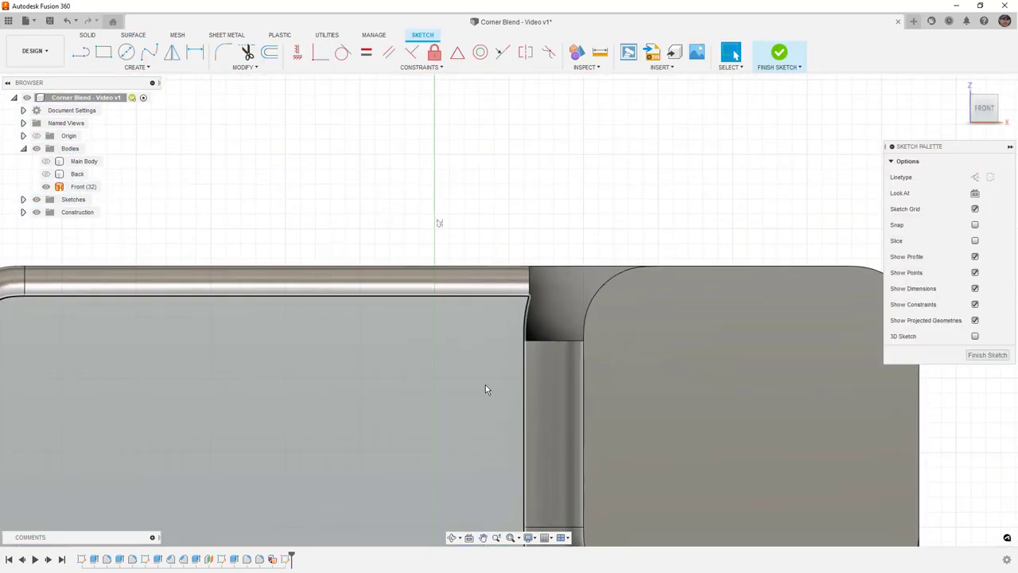
pyautogui.press('l')
pyautogui.click(524, 338)
pyautogui.click(525, 211)
pyautogui.press('Escape')
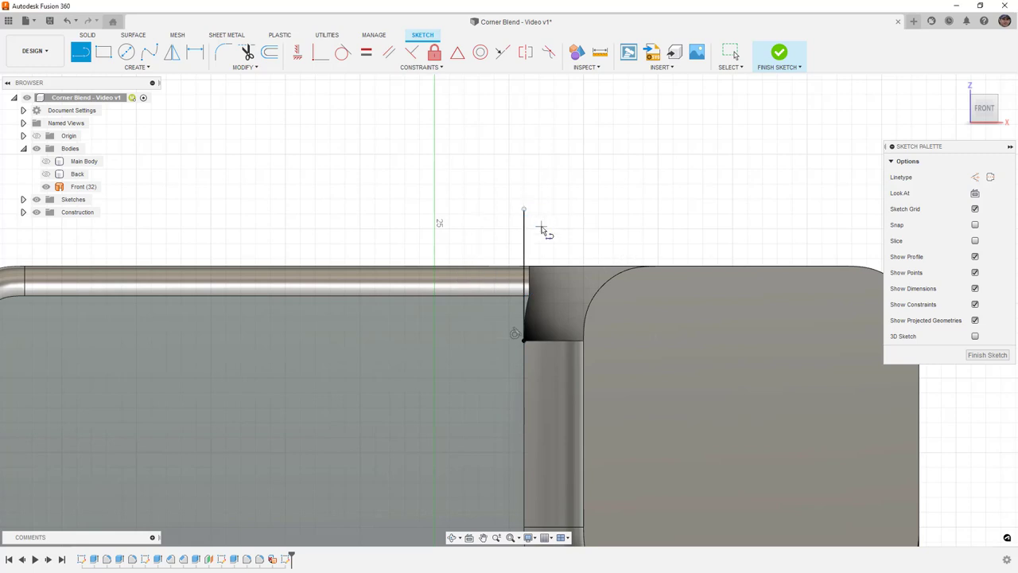
pyautogui.click(780, 54)
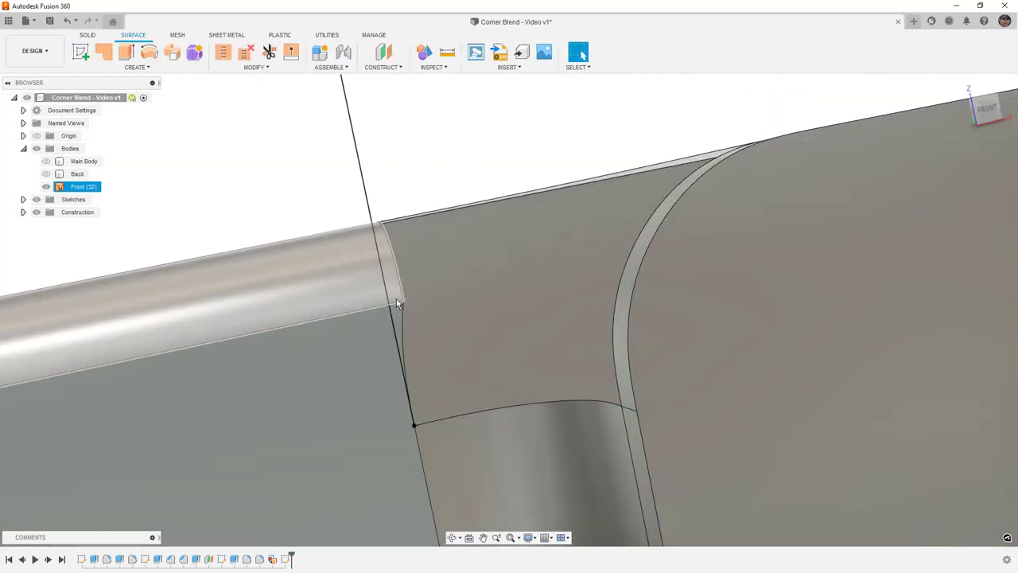
pyautogui.click(268, 54)
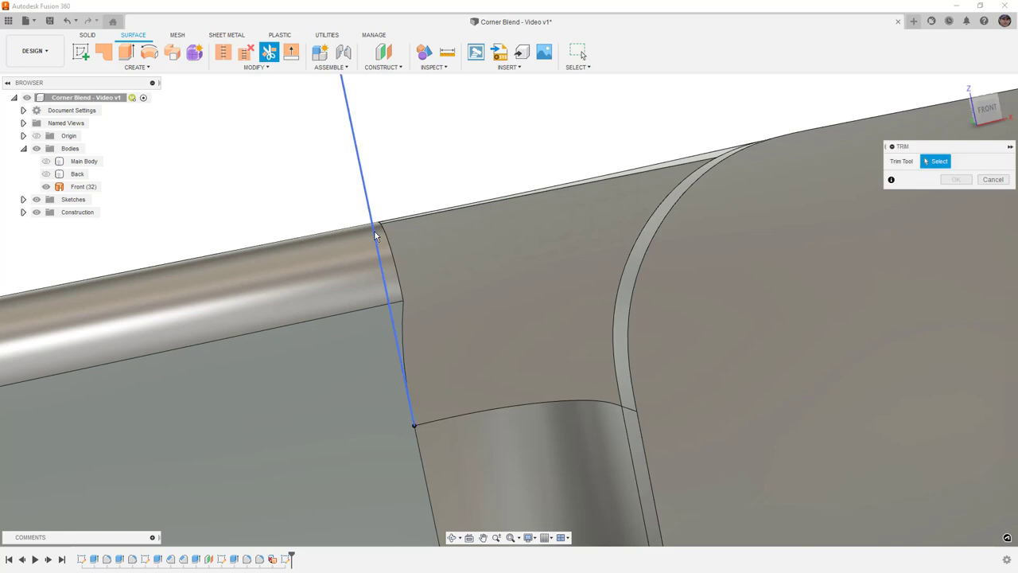
pyautogui.click(373, 228)
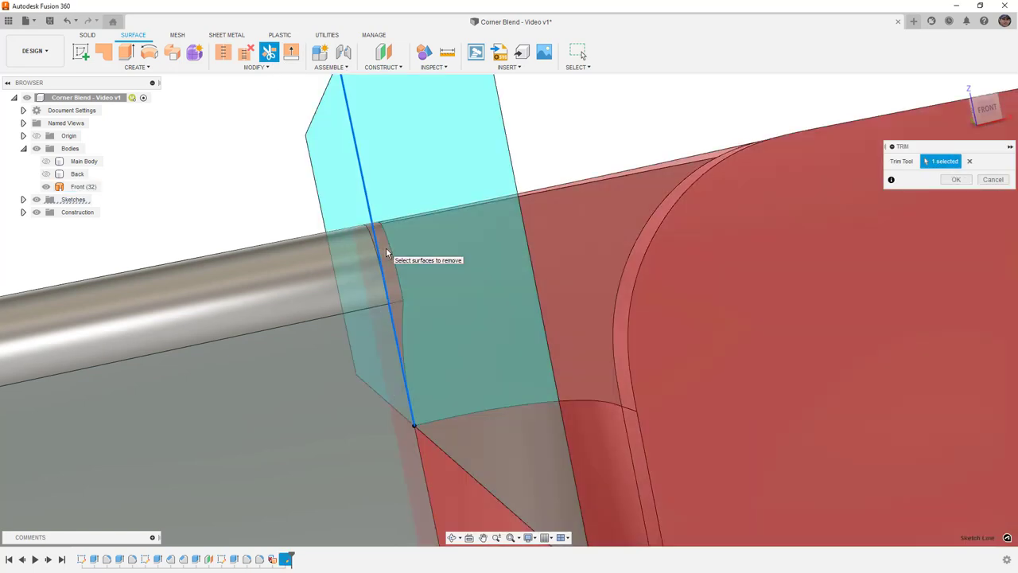
pyautogui.keyDown('shift'); pyautogui.moveTo(386, 253); pyautogui.dragTo(549, 204, button='middle'); pyautogui.keyUp('shift')
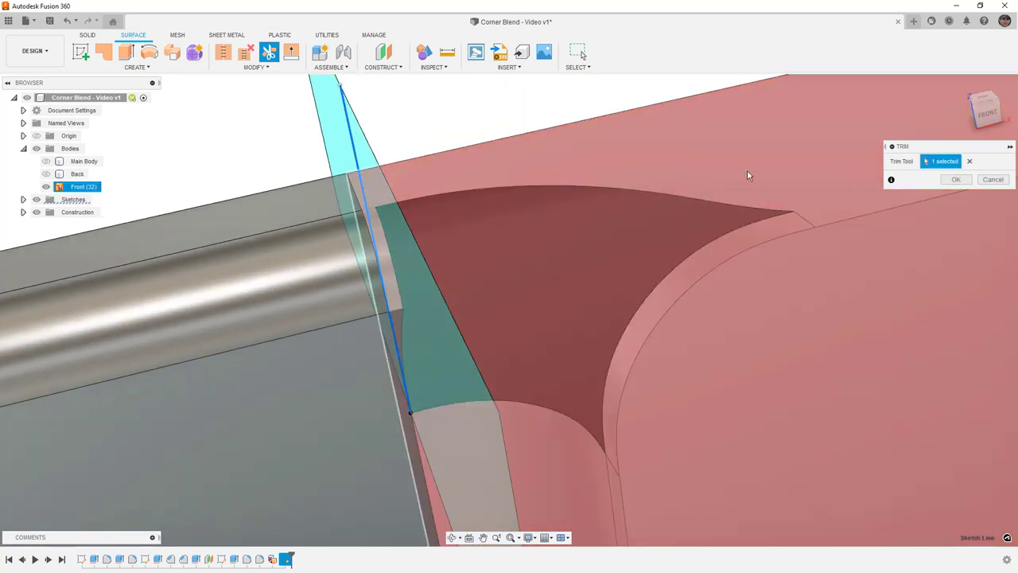
pyautogui.click(554, 197)
pyautogui.click(993, 179)
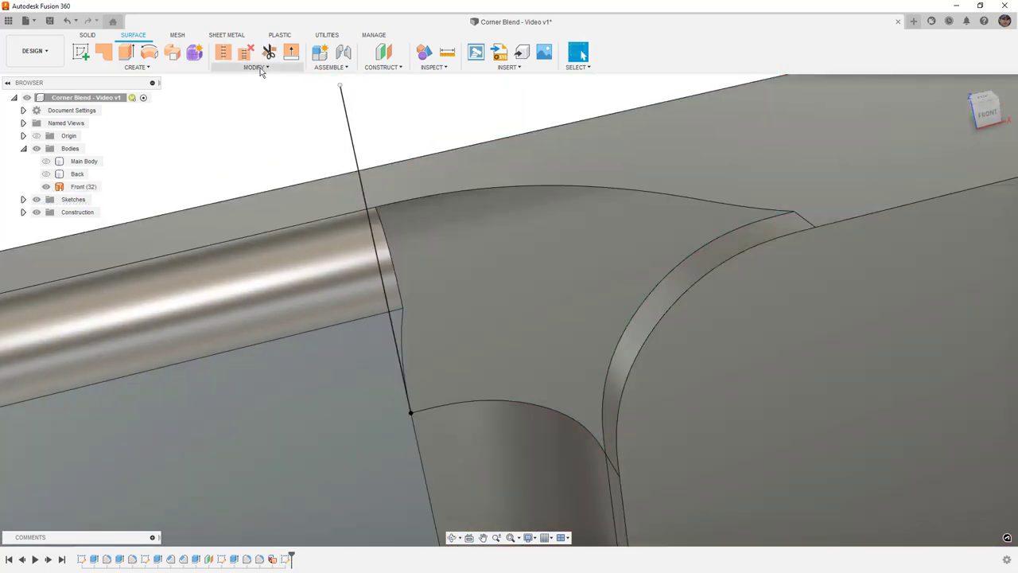
# Split the outline fillet and the adjoining front face beside the open corner, using the sketched vertical line as the splitting tool
pyautogui.click(261, 70)
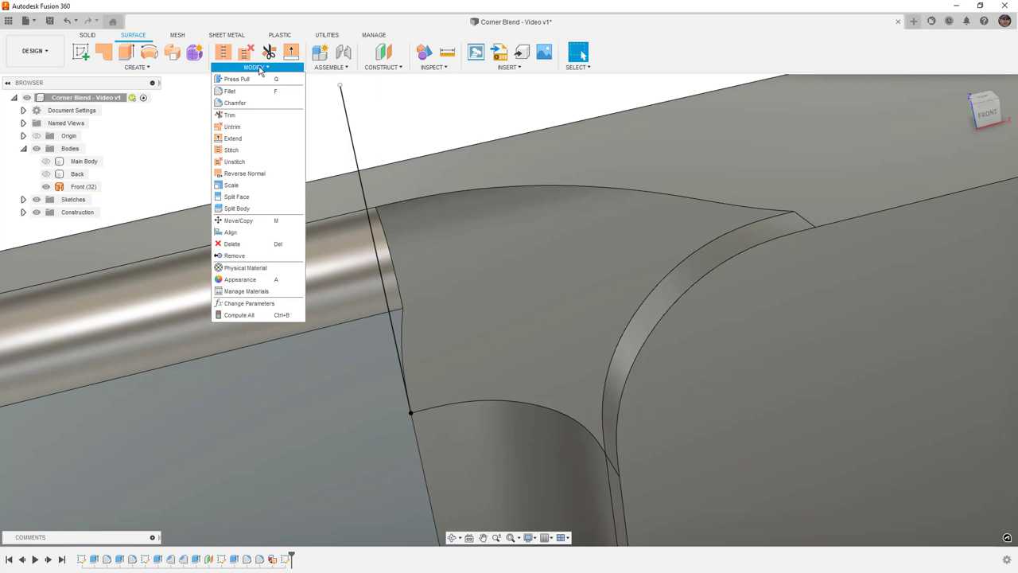
pyautogui.click(238, 197)
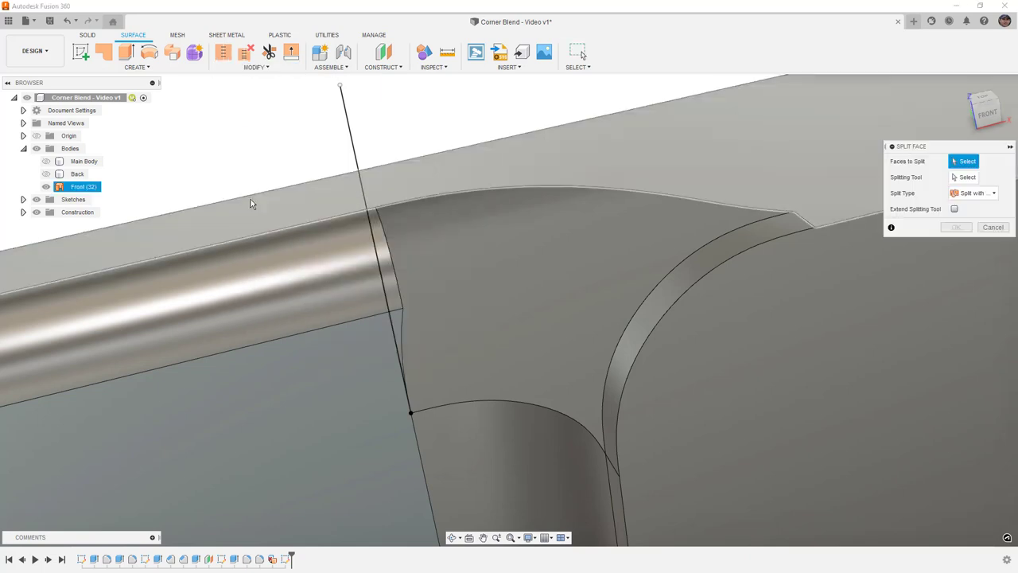
pyautogui.click(358, 307)
pyautogui.click(396, 332)
pyautogui.click(964, 177)
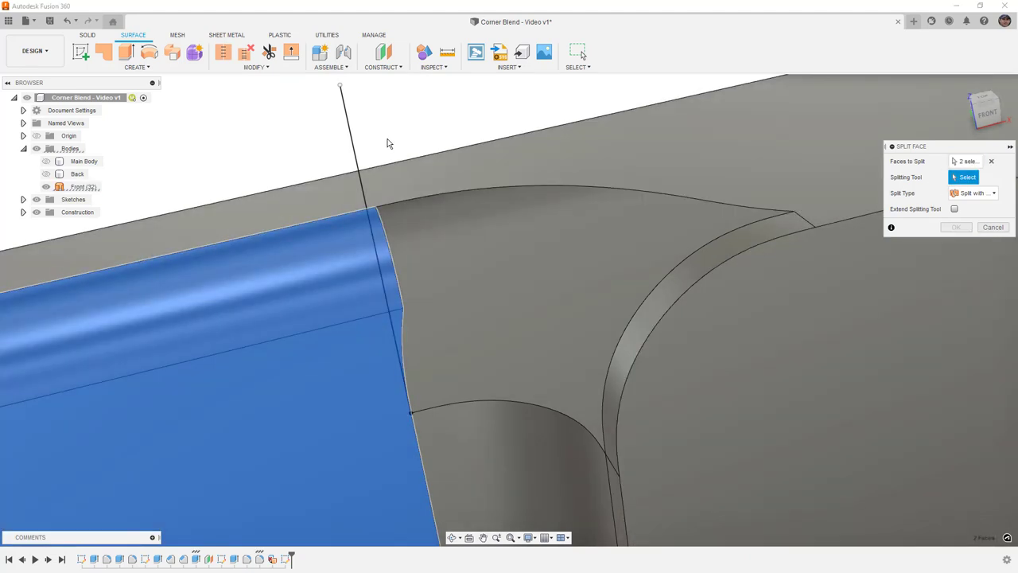
pyautogui.click(351, 137)
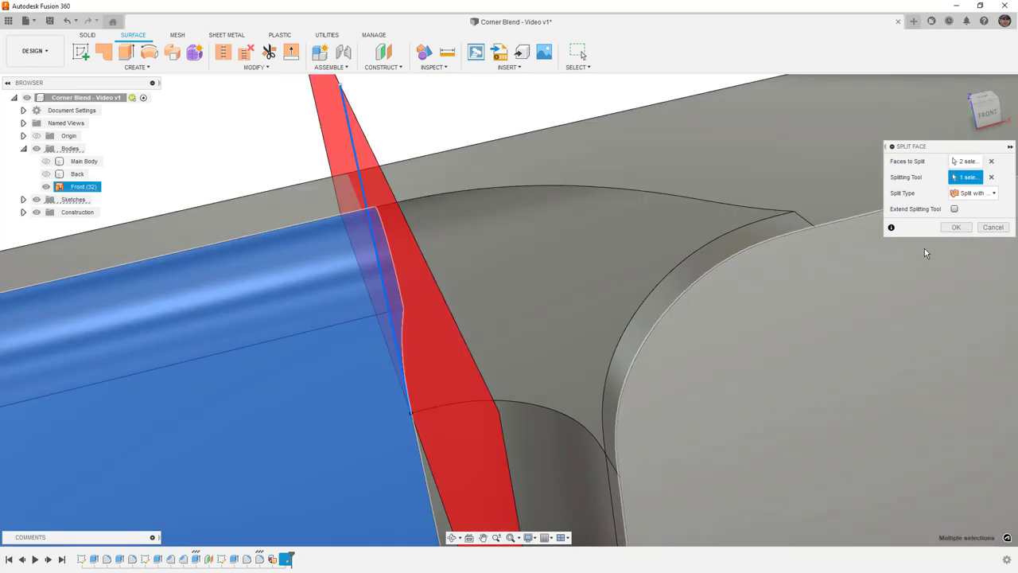
pyautogui.click(946, 229)
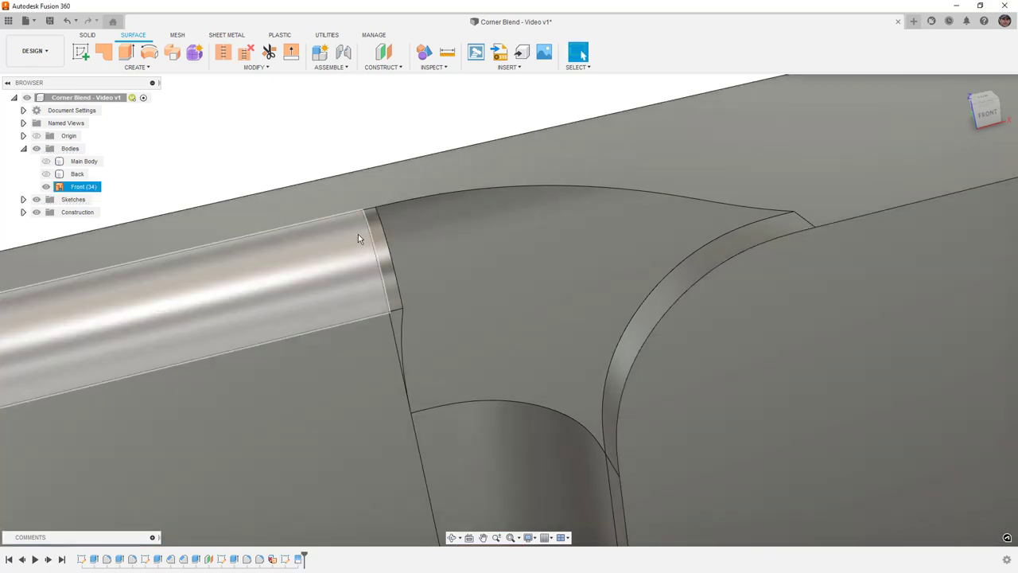
# Delete the two sliver faces between the split line and the corner opening, and inspect the opening's straightened edge
pyautogui.click(398, 304)
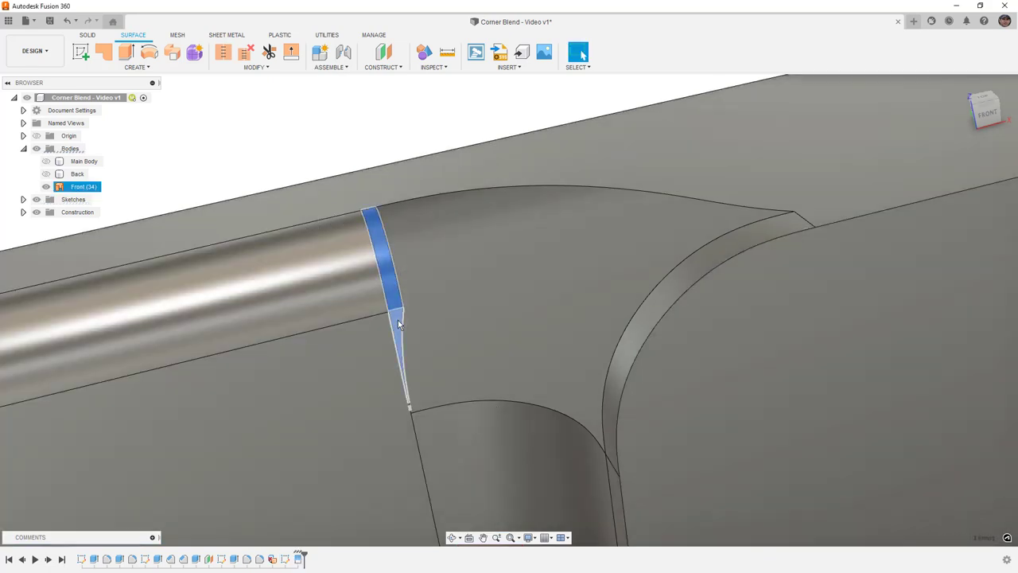
pyautogui.press('Delete')
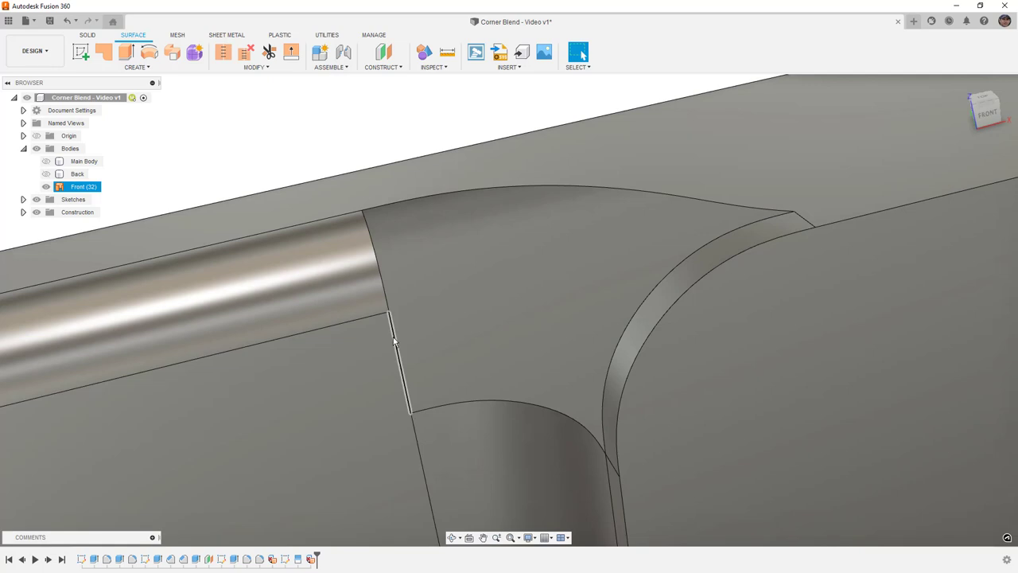
pyautogui.click(395, 341)
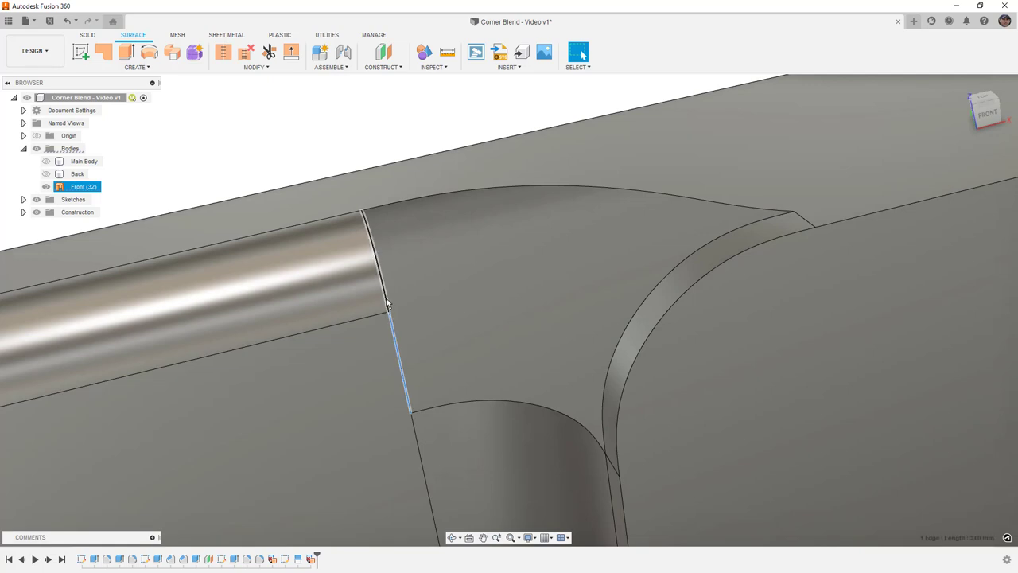
pyautogui.keyDown('ctrl'); pyautogui.click(390, 297); pyautogui.keyUp('ctrl')
pyautogui.keyDown('shift'); pyautogui.moveTo(386, 297); pyautogui.dragTo(389, 328, button='middle'); pyautogui.keyUp('shift')
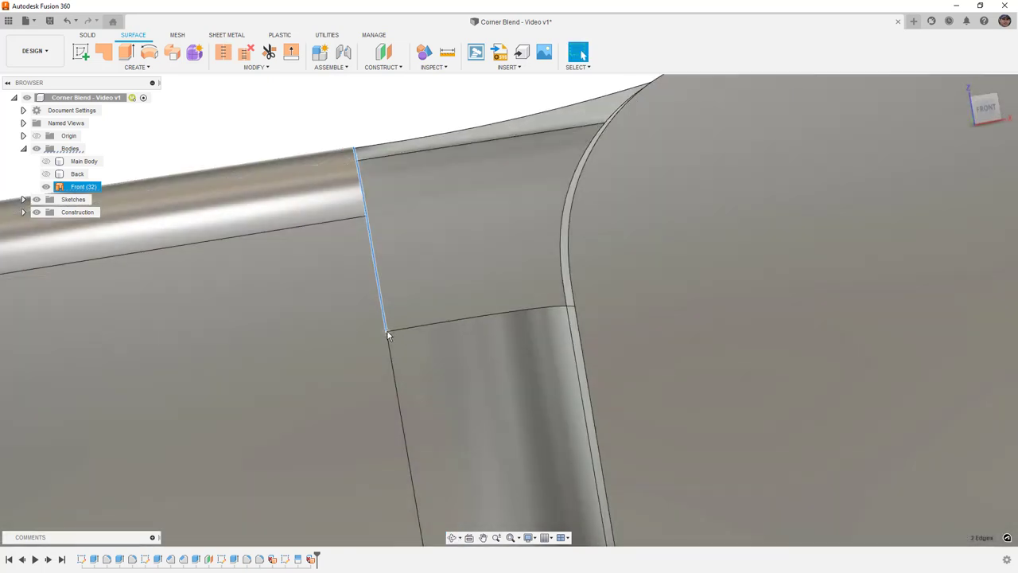
pyautogui.scroll(-3, 387, 332)
pyautogui.keyDown('shift'); pyautogui.moveTo(388, 332); pyautogui.dragTo(345, 205, button='middle'); pyautogui.keyUp('shift')
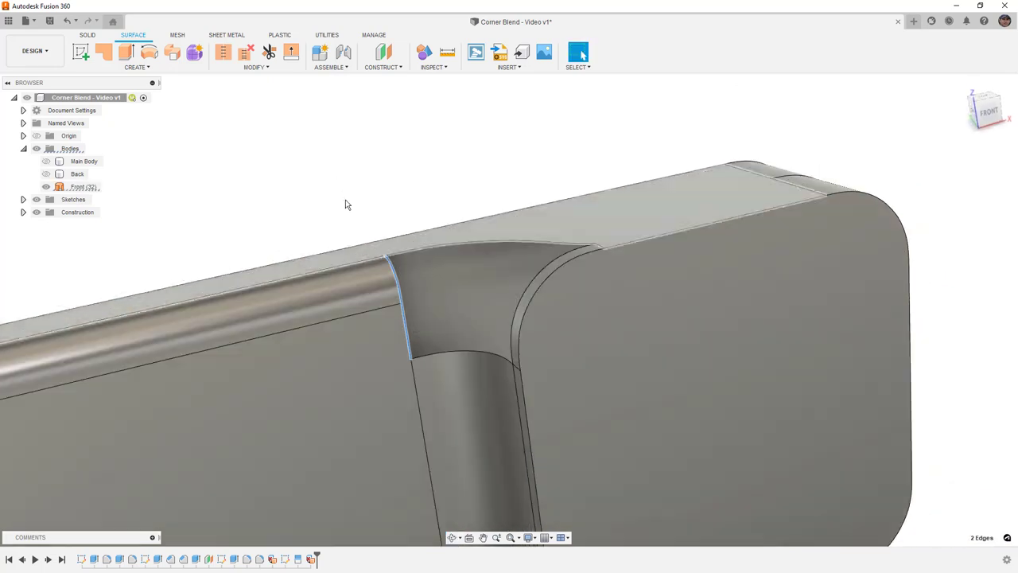
# Patch the corner opening from its chained boundary edges with Curvature (G2) continuity as a new body
pyautogui.click(103, 52)
pyautogui.click(390, 256)
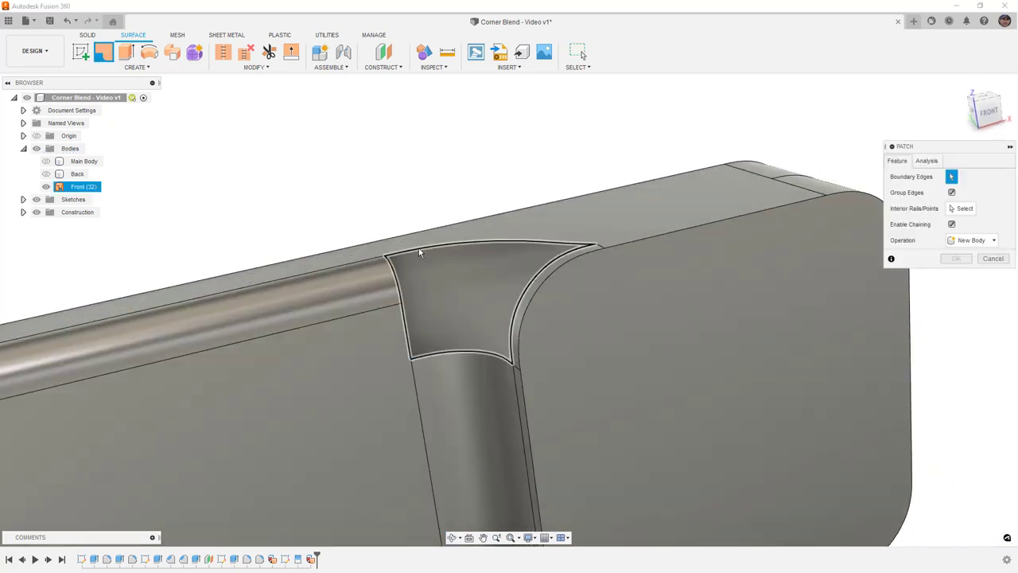
pyautogui.click(952, 192)
pyautogui.click(957, 211)
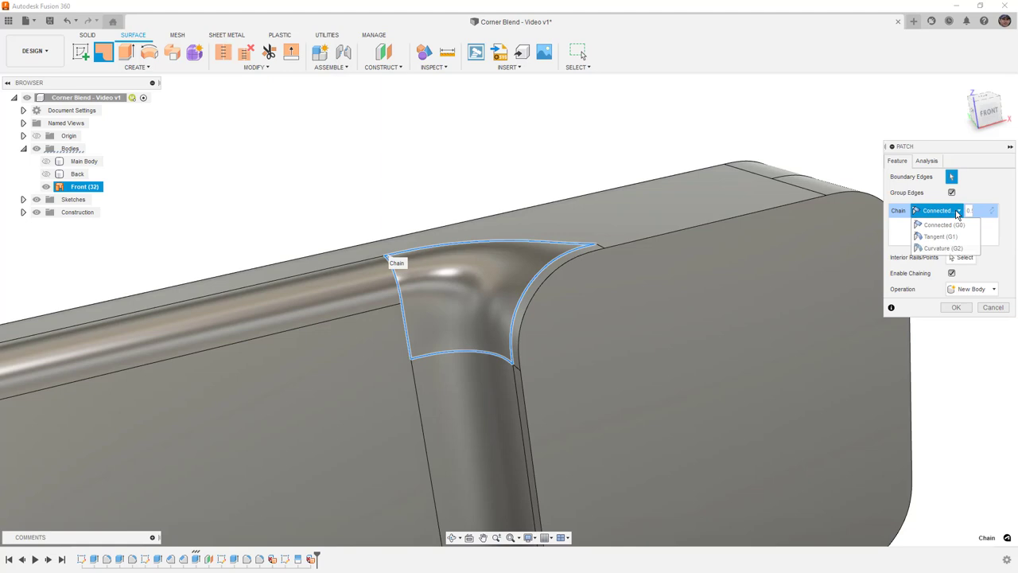
pyautogui.click(949, 250)
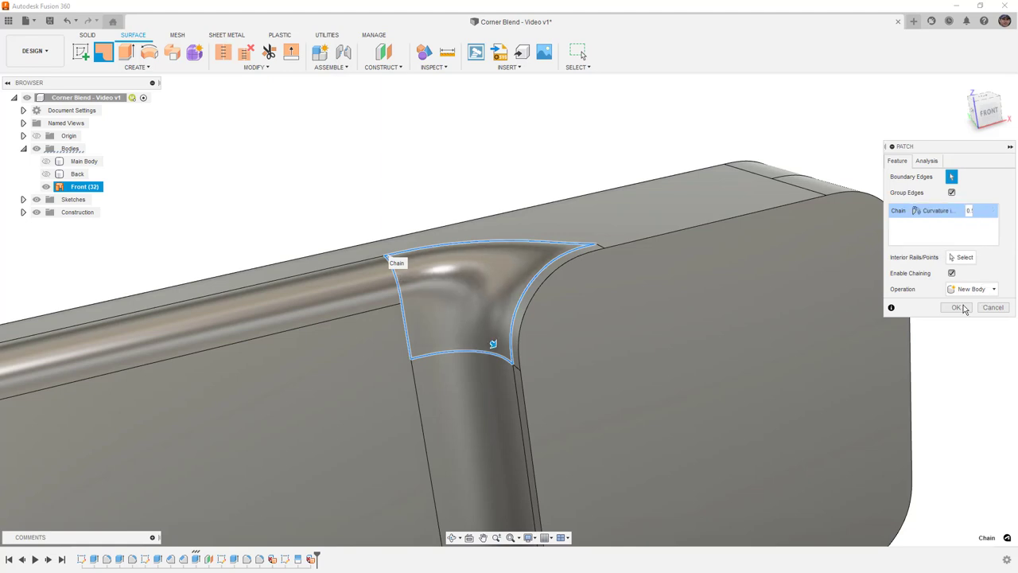
pyautogui.press('Return')
# Run a curvature map analysis on the Front body and the corner patch at scale 0.839 and examine the fillet seam
pyautogui.click(382, 67)
pyautogui.click(434, 67)
pyautogui.click(430, 138)
pyautogui.click(378, 278)
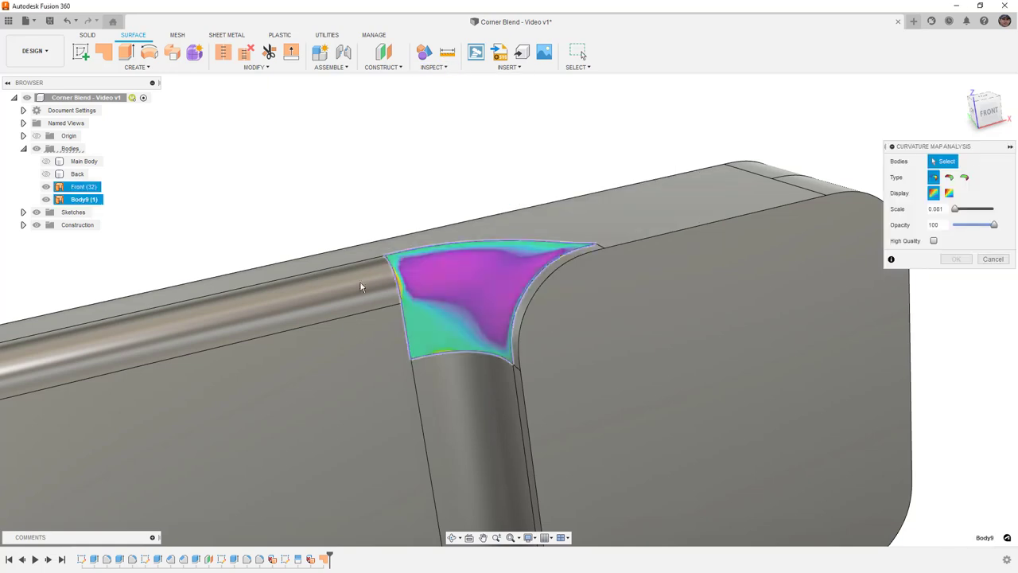
pyautogui.click(425, 296)
pyautogui.scroll(4, 420, 298)
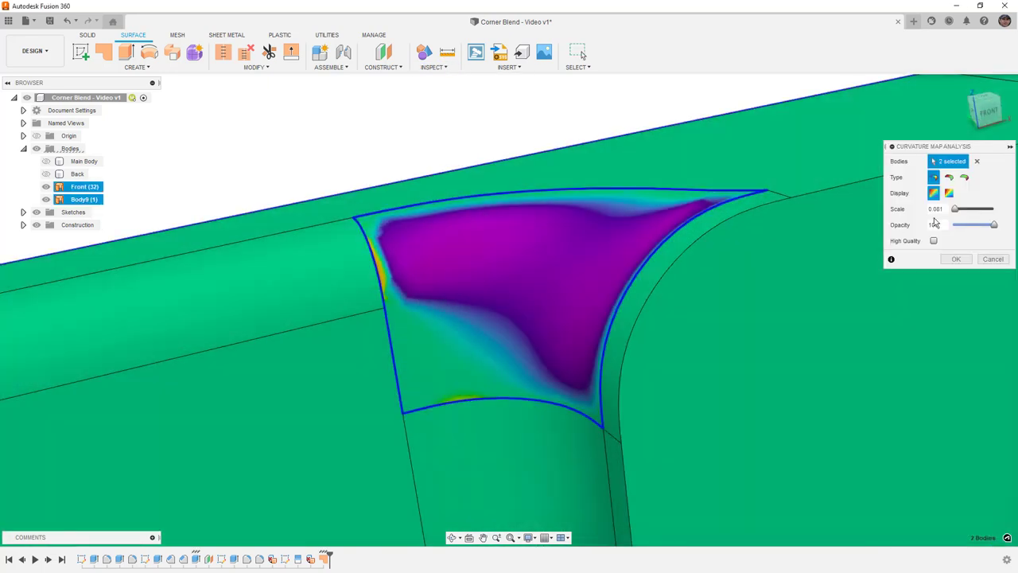
pyautogui.moveTo(954, 210); pyautogui.dragTo(980, 213)
pyautogui.scroll(4, 403, 308)
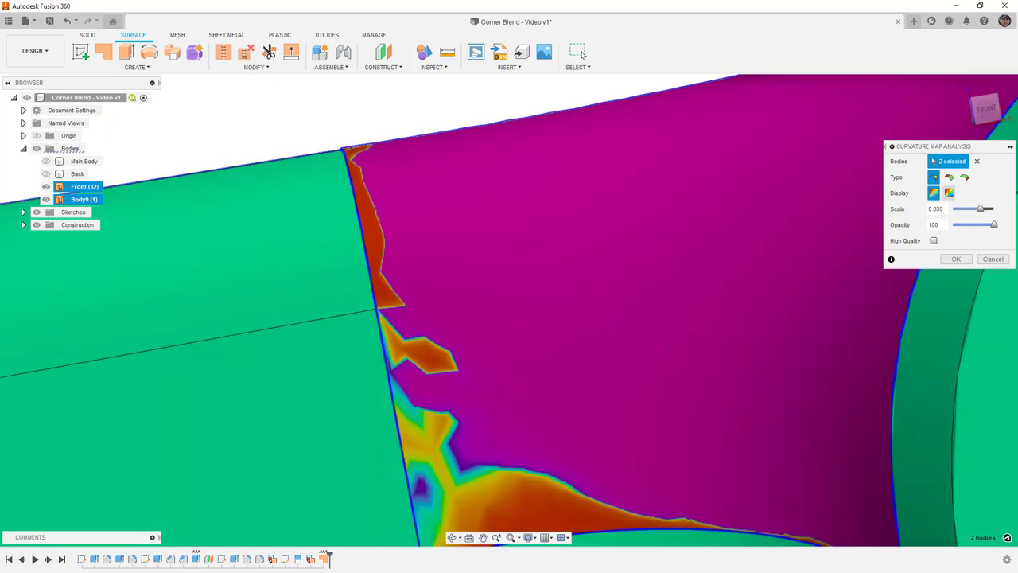
# Compare the banded and smooth displays of the curvature map, and re-examine the patch's seam at a lower scale
pyautogui.click(949, 193)
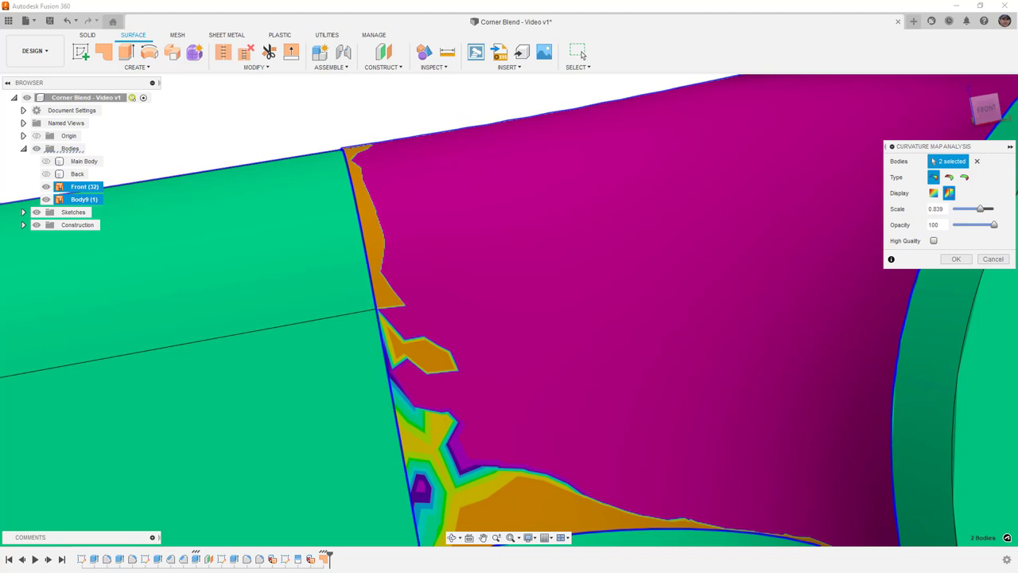
pyautogui.click(933, 193)
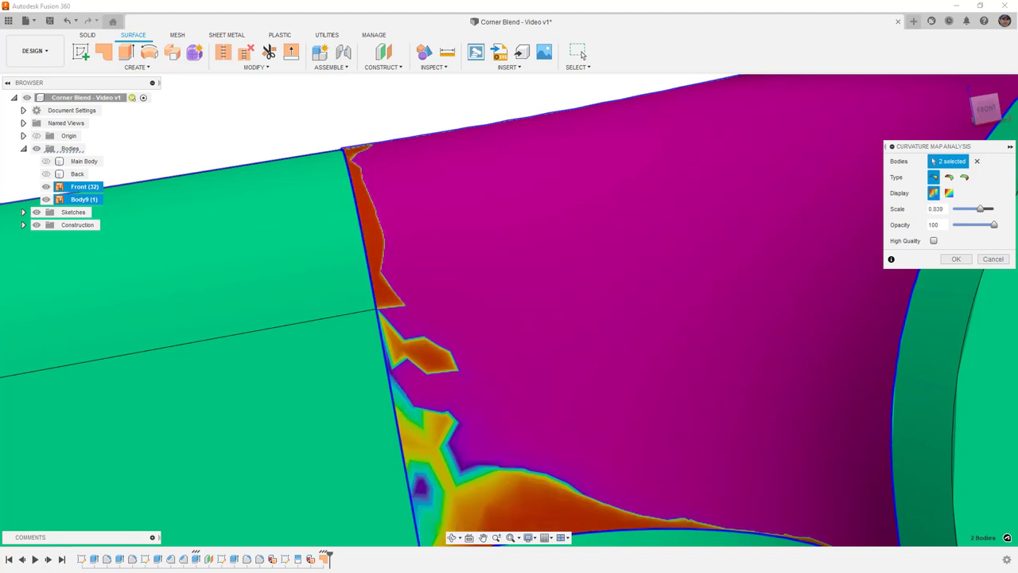
pyautogui.moveTo(581, 230)
pyautogui.keyDown('shift'); pyautogui.mouseDown(button='middle')
pyautogui.moveTo(591, 273)
pyautogui.moveTo(596, 246)
pyautogui.moveTo(581, 216)
pyautogui.moveTo(589, 222)
pyautogui.mouseUp(button='middle'); pyautogui.keyUp('shift')
pyautogui.moveTo(982, 209); pyautogui.dragTo(963, 209)
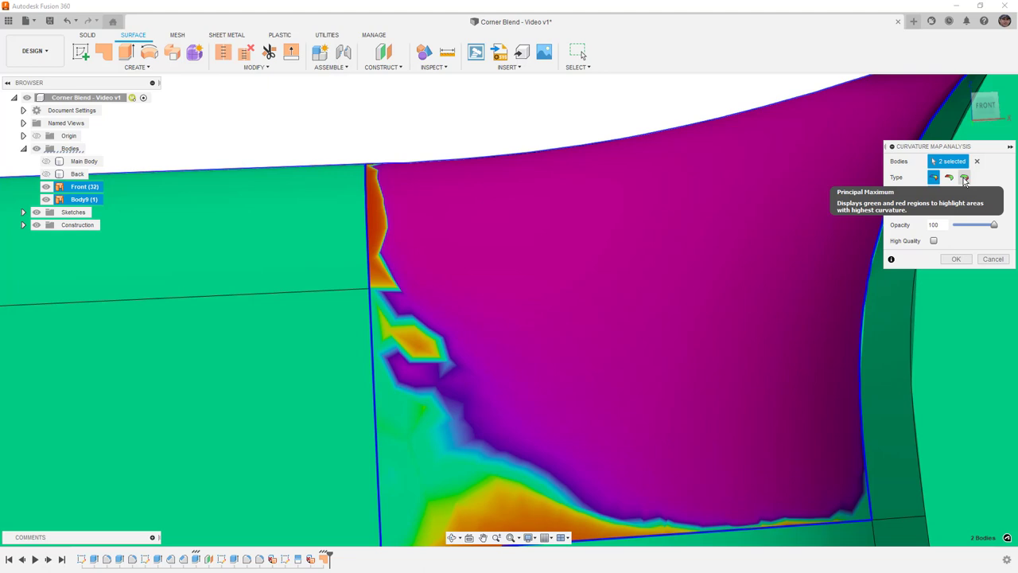
# Map the Principal Maximum curvature with maximum limits of 5.617 mm and 1.879 mm, examine the patch, and discard the analysis
pyautogui.click(964, 178)
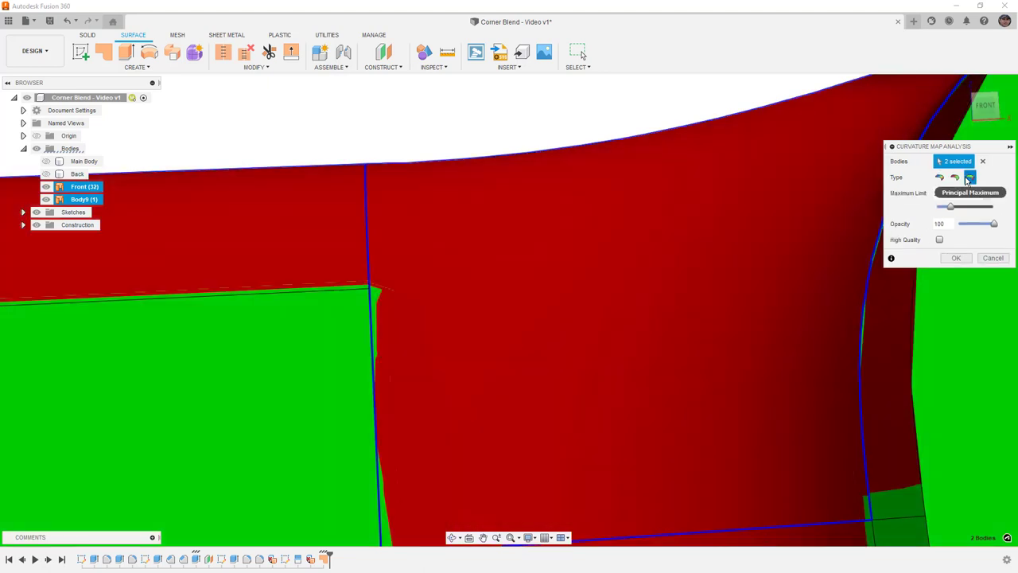
pyautogui.moveTo(957, 208); pyautogui.dragTo(940, 206)
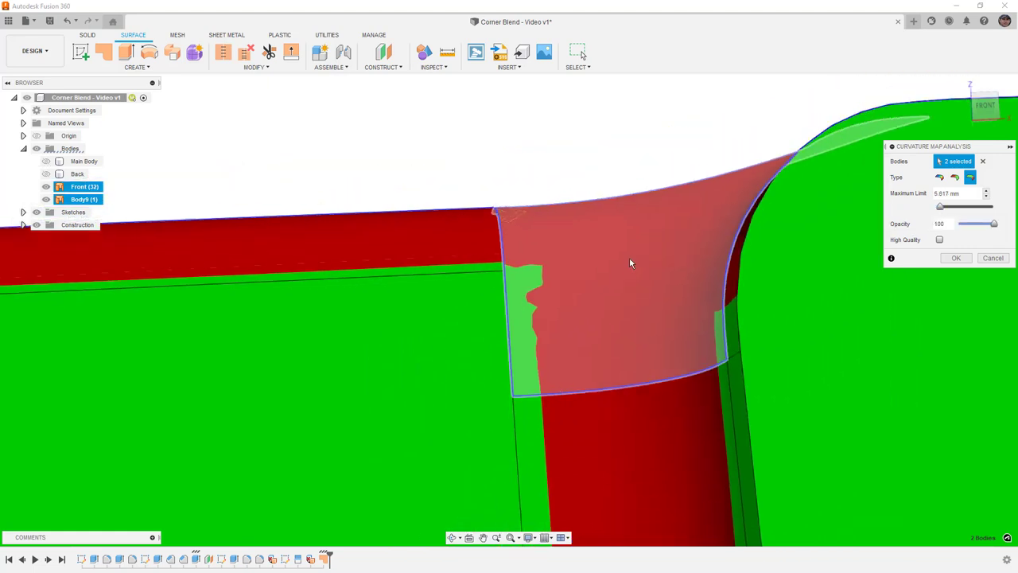
pyautogui.keyDown('shift'); pyautogui.moveTo(630, 263); pyautogui.dragTo(605, 273, button='middle'); pyautogui.keyUp('shift')
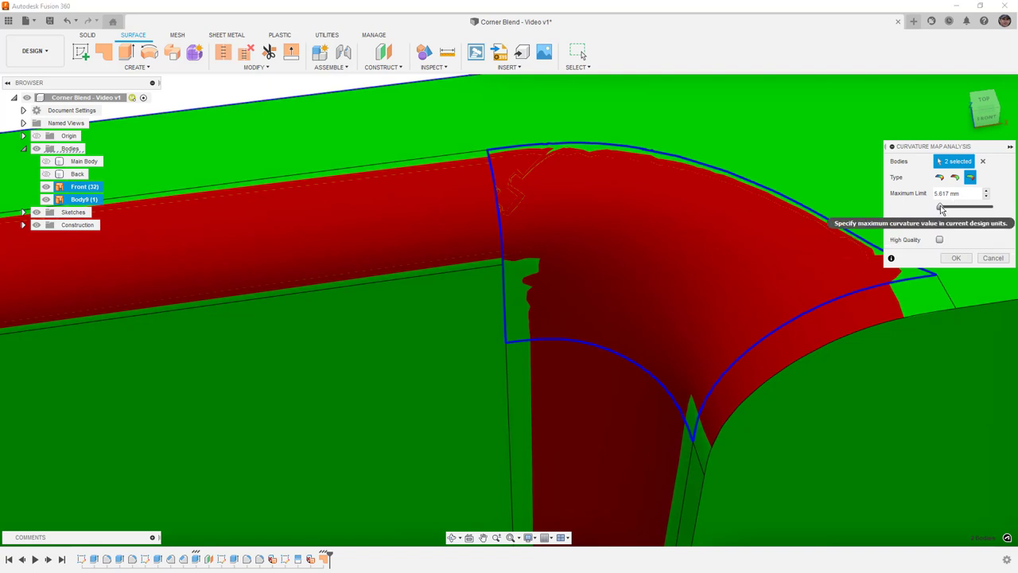
pyautogui.moveTo(940, 206); pyautogui.dragTo(938, 206)
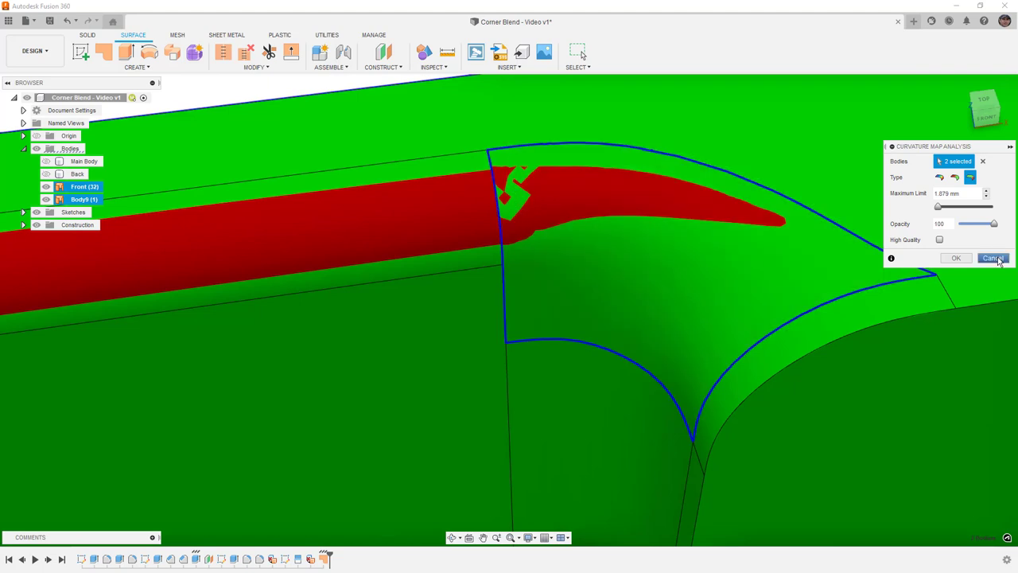
pyautogui.click(992, 257)
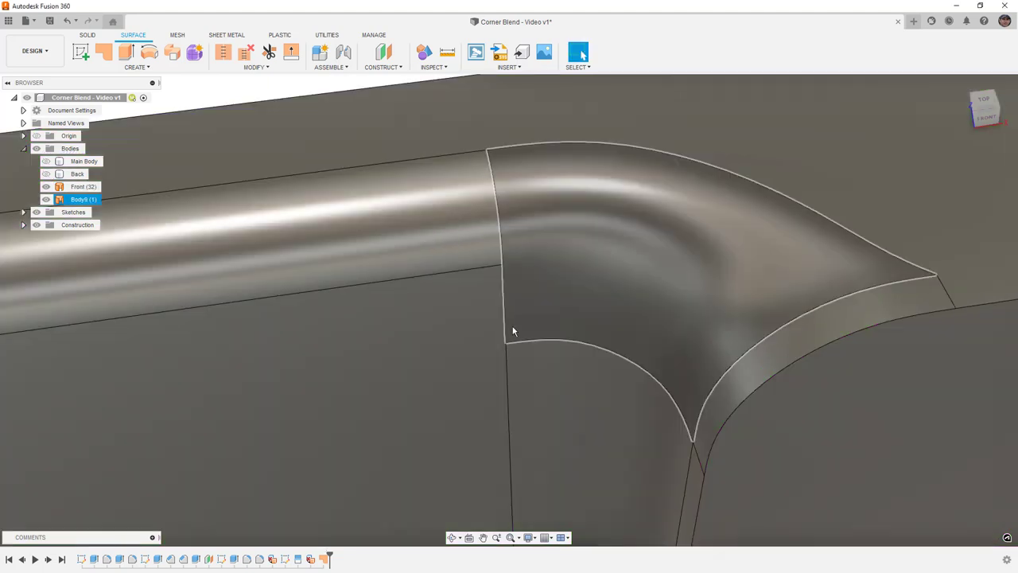
# Delete the latest surface patch feature to open the corner again
pyautogui.click(325, 560)
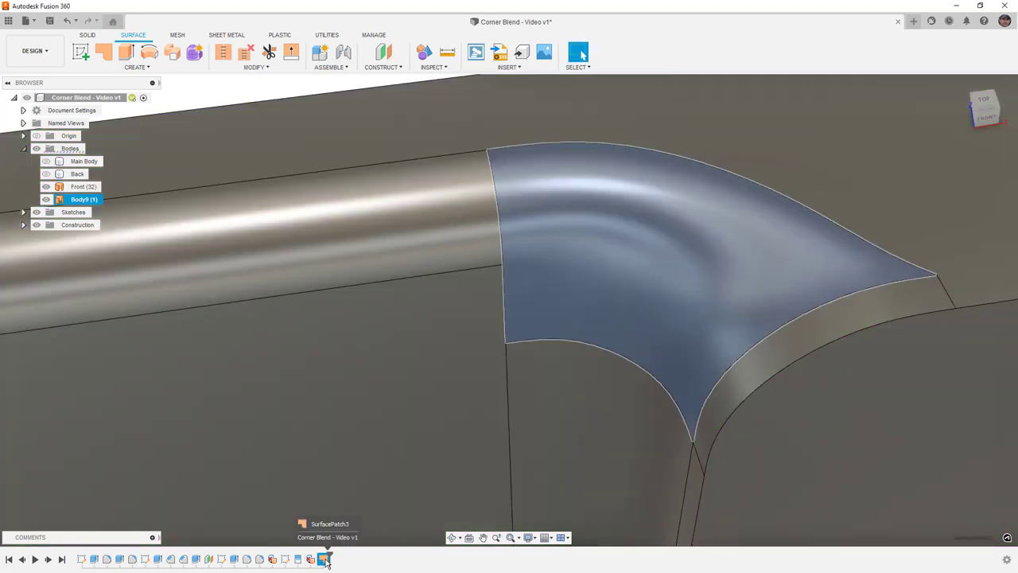
pyautogui.press('Delete')
pyautogui.scroll(-5, 570, 218)
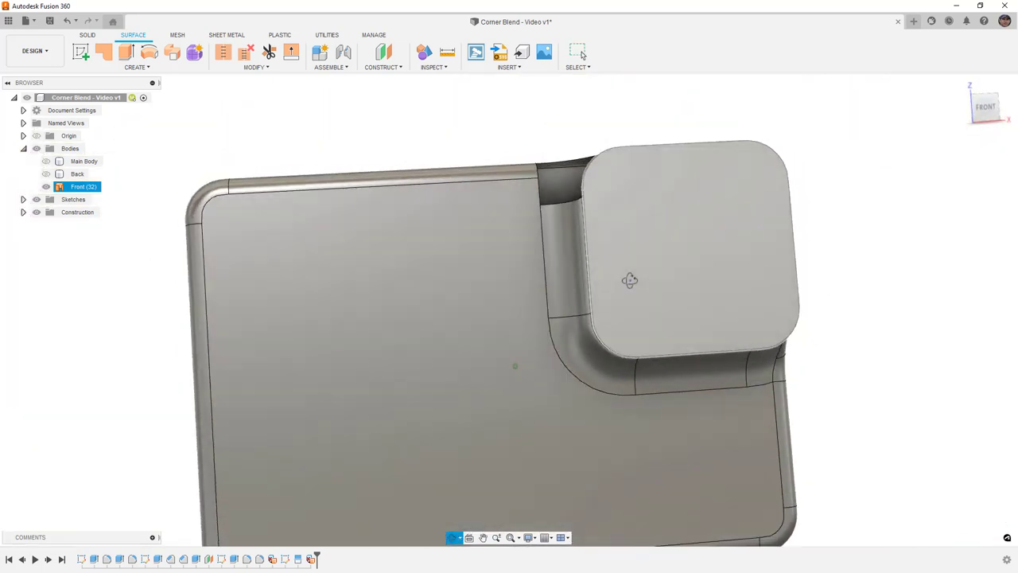
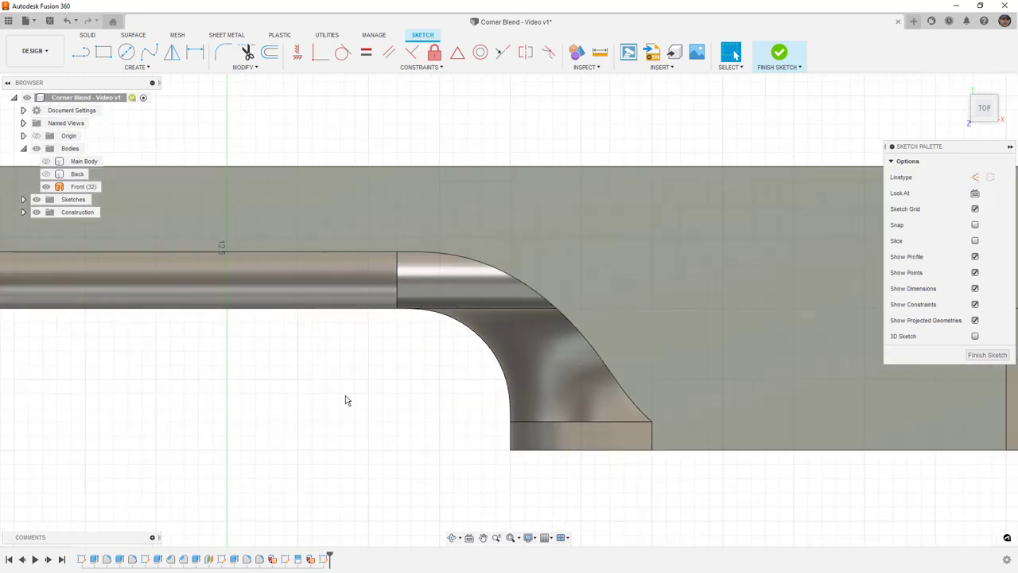
# Sketch an eight-point, degree 5 control point spline in the top view from the outline fillet's end to the opening's far outer corner
pyautogui.click(151, 69)
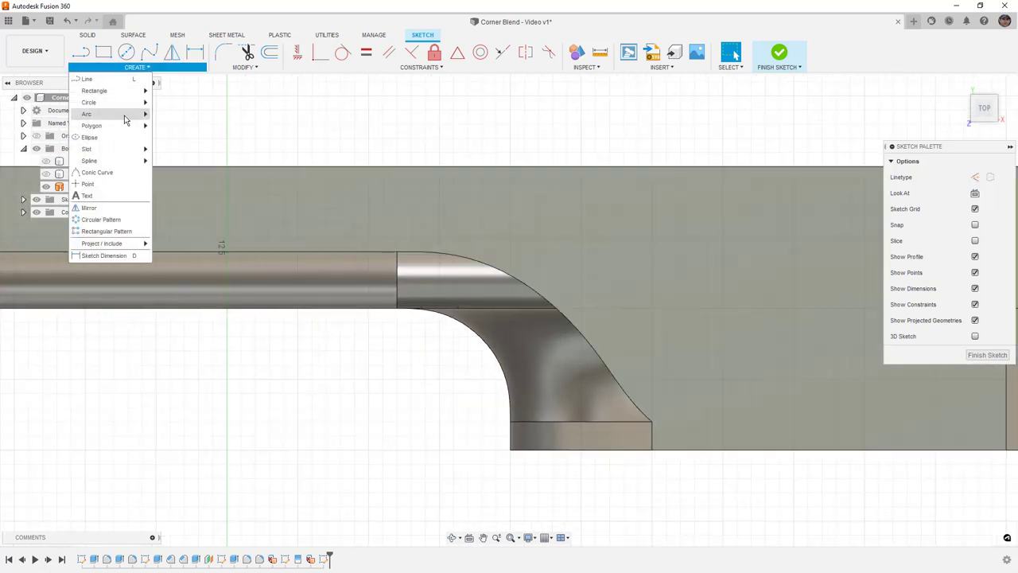
pyautogui.moveTo(116, 160)
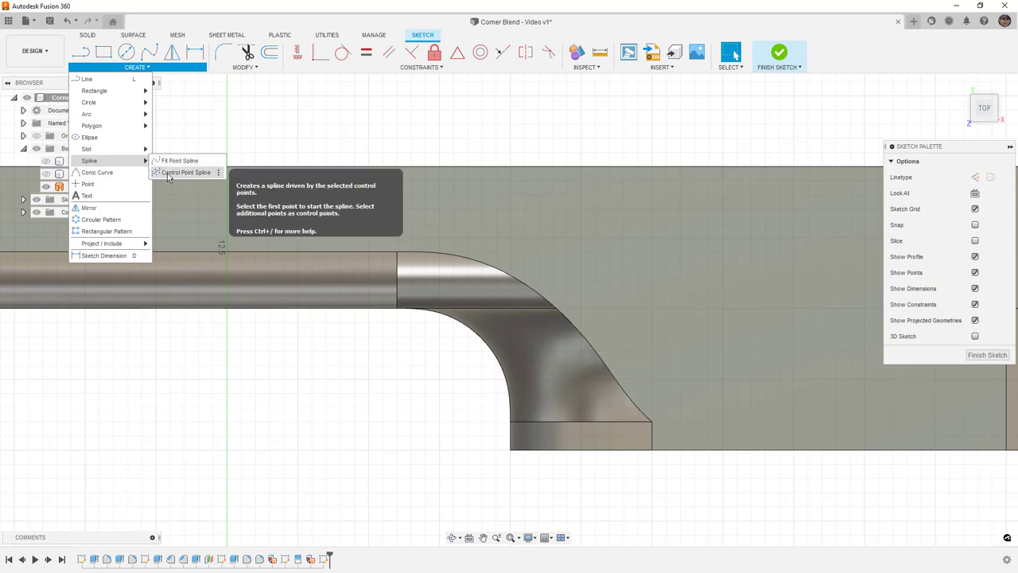
pyautogui.click(167, 173)
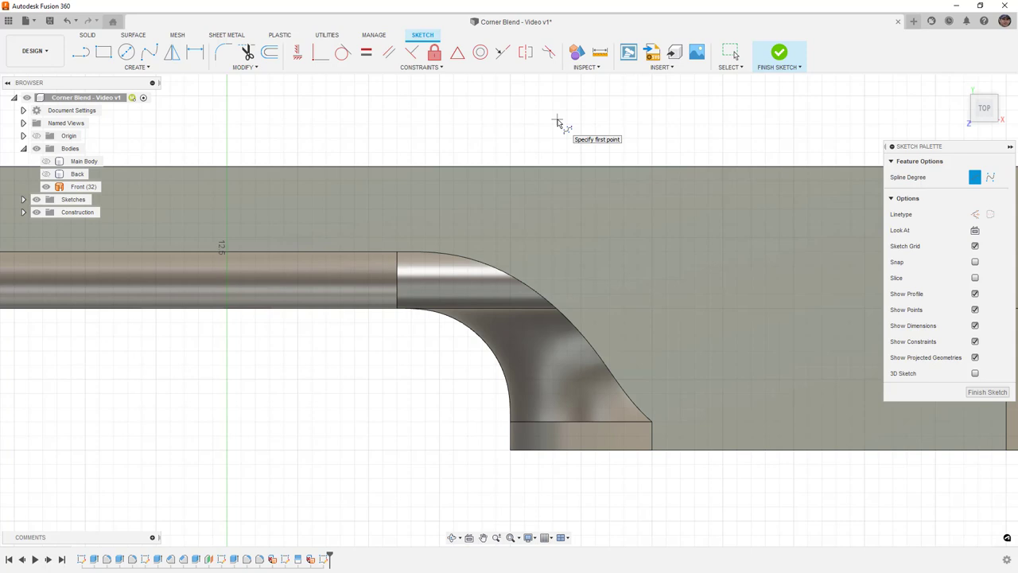
pyautogui.click(398, 252)
pyautogui.click(477, 251)
pyautogui.click(531, 253)
pyautogui.click(605, 252)
pyautogui.click(650, 300)
pyautogui.click(651, 347)
pyautogui.click(652, 380)
pyautogui.click(652, 422)
pyautogui.click(628, 421)
# Constrain the spline's first three control polygon segments to horizontal and its last three to vertical
pyautogui.click(298, 53)
pyautogui.scroll(2, 454, 258)
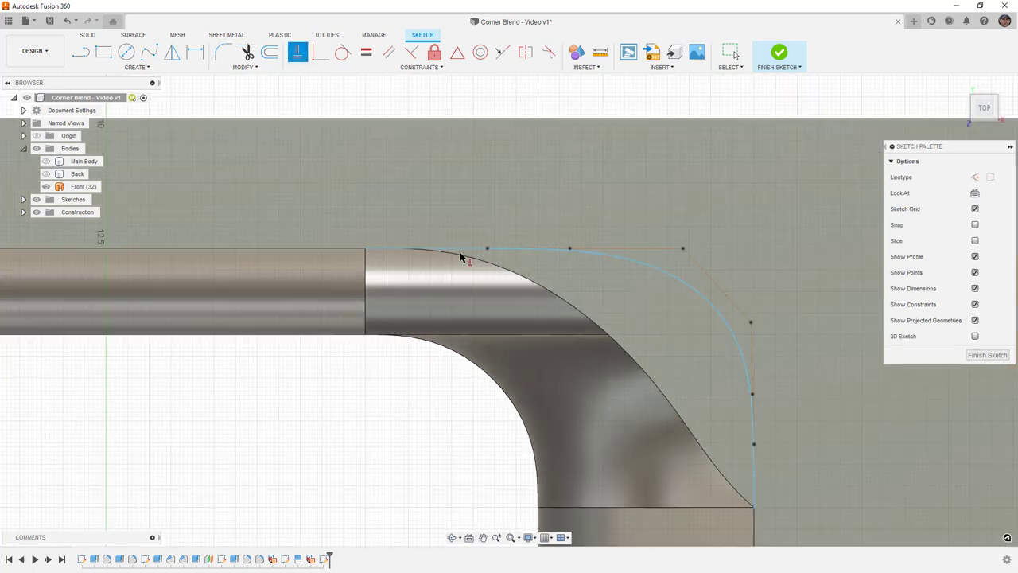
pyautogui.click(521, 250)
pyautogui.click(590, 252)
pyautogui.click(754, 350)
pyautogui.click(752, 417)
pyautogui.click(756, 470)
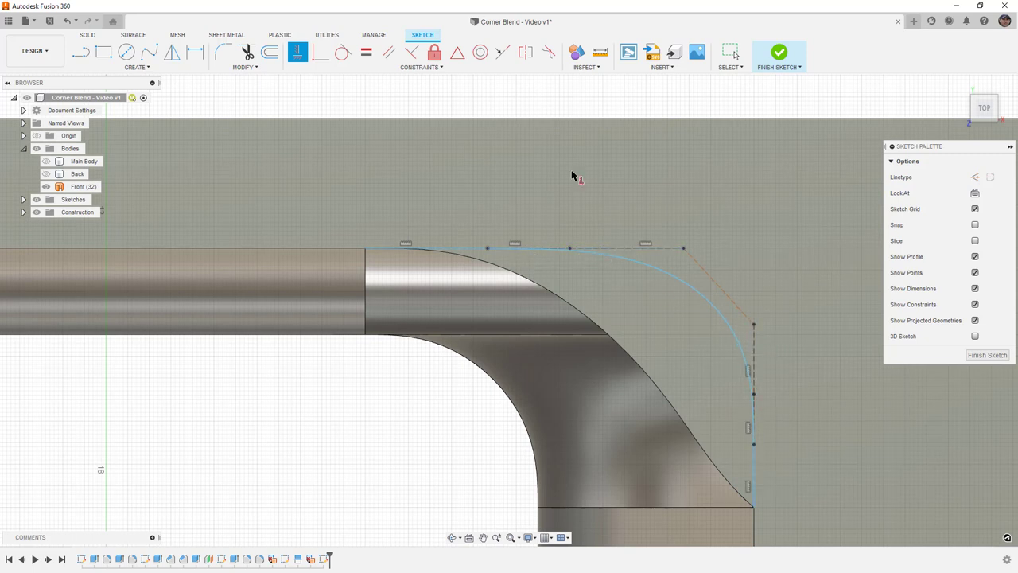
# Make the three horizontal control polygon segments equal in length, and the three vertical segments equal to each other
pyautogui.click(366, 52)
pyautogui.click(460, 254)
pyautogui.click(538, 251)
pyautogui.click(640, 248)
pyautogui.click(755, 489)
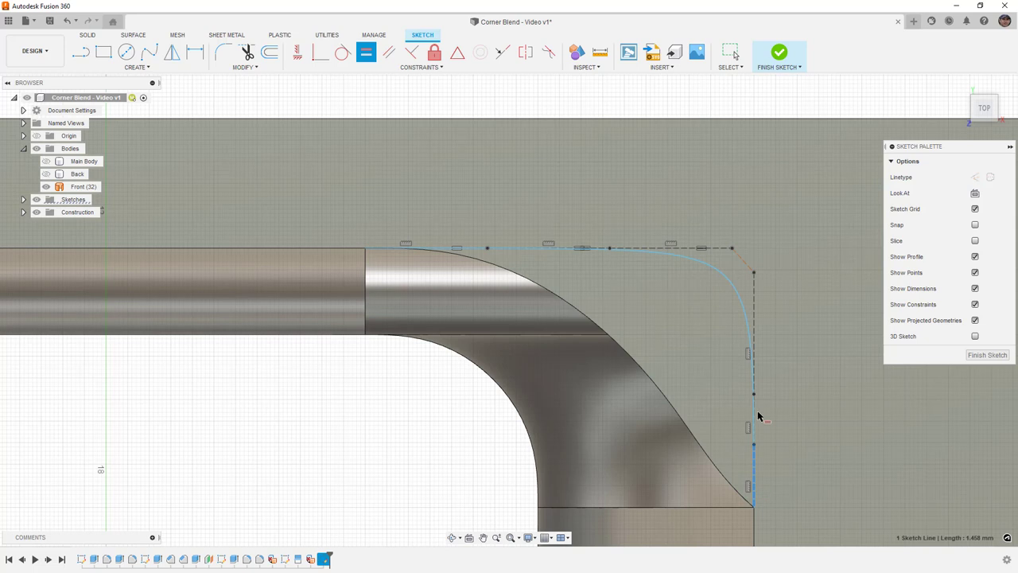
pyautogui.click(755, 416)
pyautogui.click(754, 324)
pyautogui.press('Escape')
# Display the spline's curvature comb with density 20 and scale 1.000
pyautogui.click(720, 273)
pyautogui.click(975, 177)
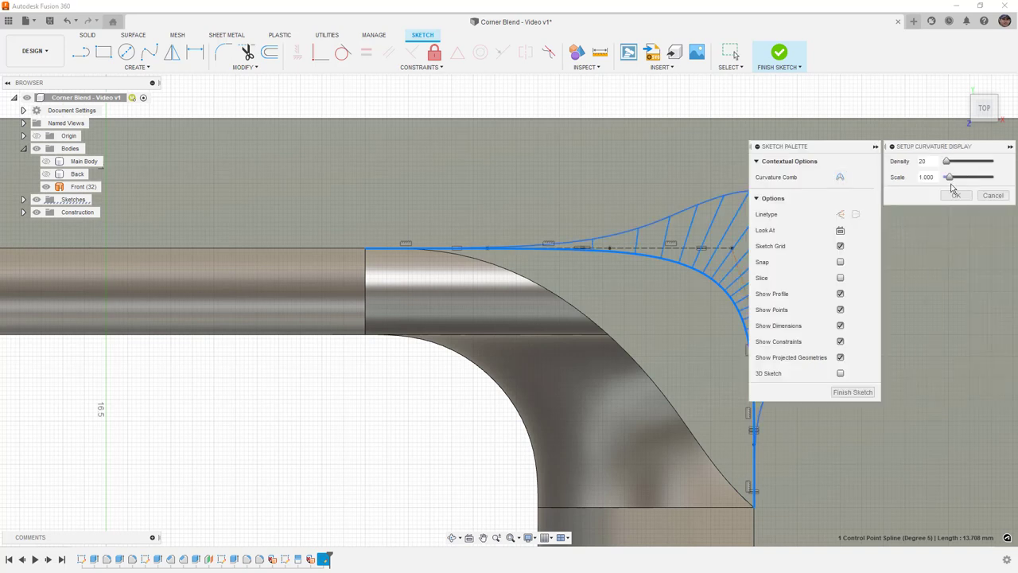
pyautogui.click(956, 195)
pyautogui.scroll(-3, 673, 326)
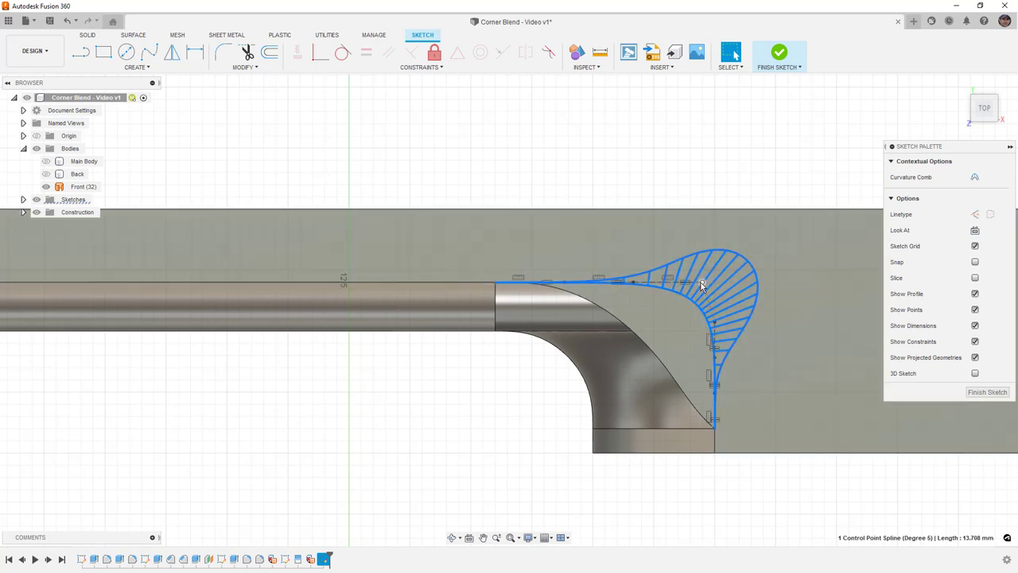
# Adjust the spline's shape with its innermost horizontal and vertical control points, placing the vertical one at about Y -14.22 mm, and finish the sketch
pyautogui.press('Escape')
pyautogui.moveTo(679, 285); pyautogui.dragTo(650, 283)
pyautogui.moveTo(717, 326); pyautogui.dragTo(714, 366)
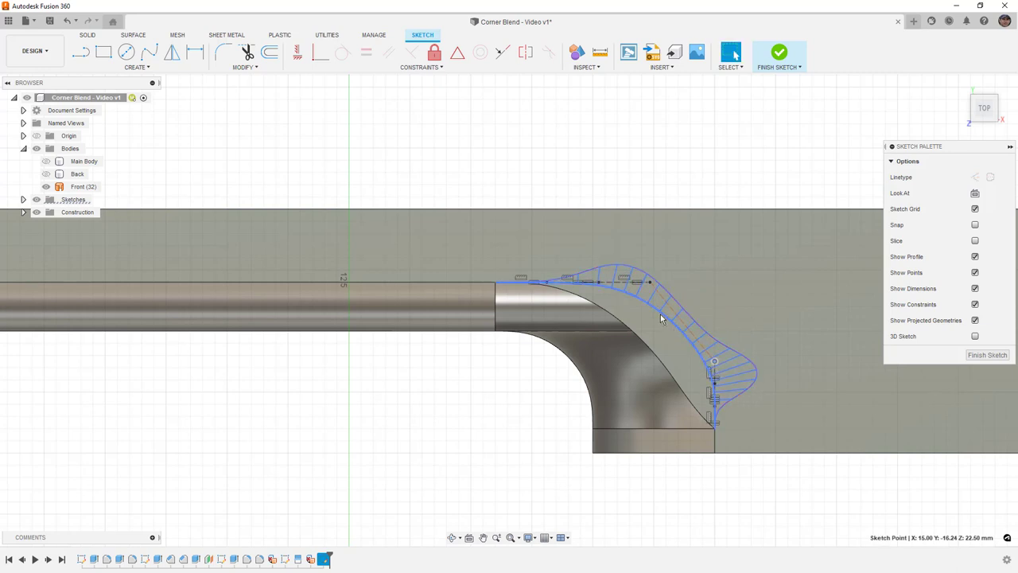
pyautogui.moveTo(650, 282); pyautogui.dragTo(693, 284)
pyautogui.moveTo(715, 361); pyautogui.dragTo(719, 311)
pyautogui.moveTo(716, 395); pyautogui.dragTo(715, 332)
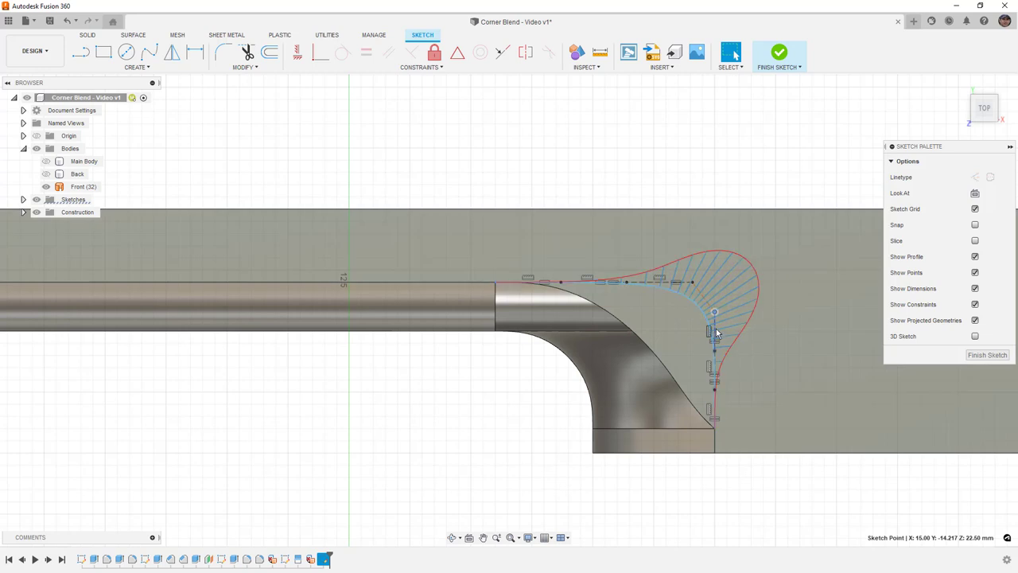
pyautogui.moveTo(716, 329); pyautogui.dragTo(714, 322)
pyautogui.click(780, 55)
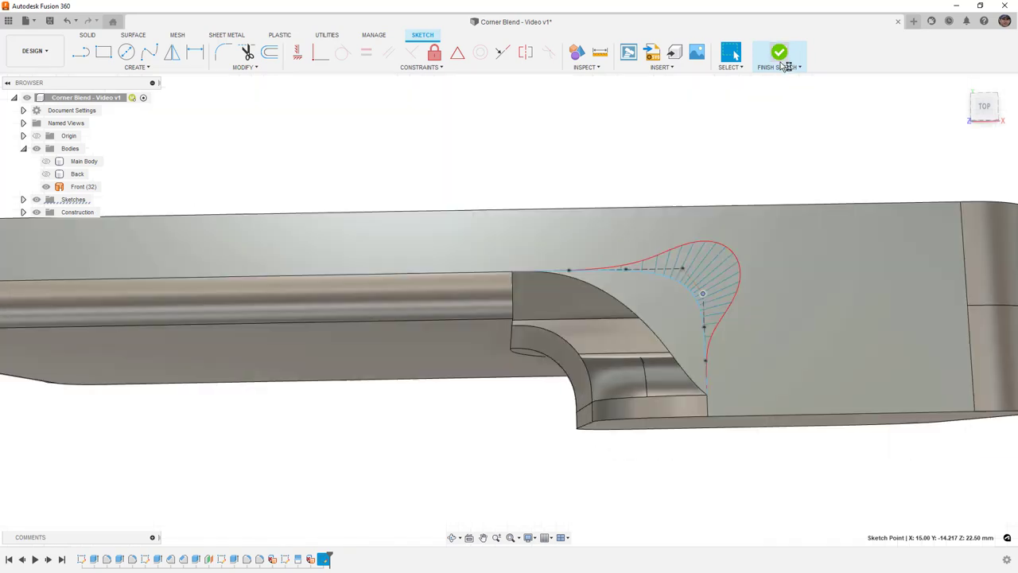
# Split the Front body's upper face along the spline and delete the small face between the spline and the opening
pyautogui.click(291, 68)
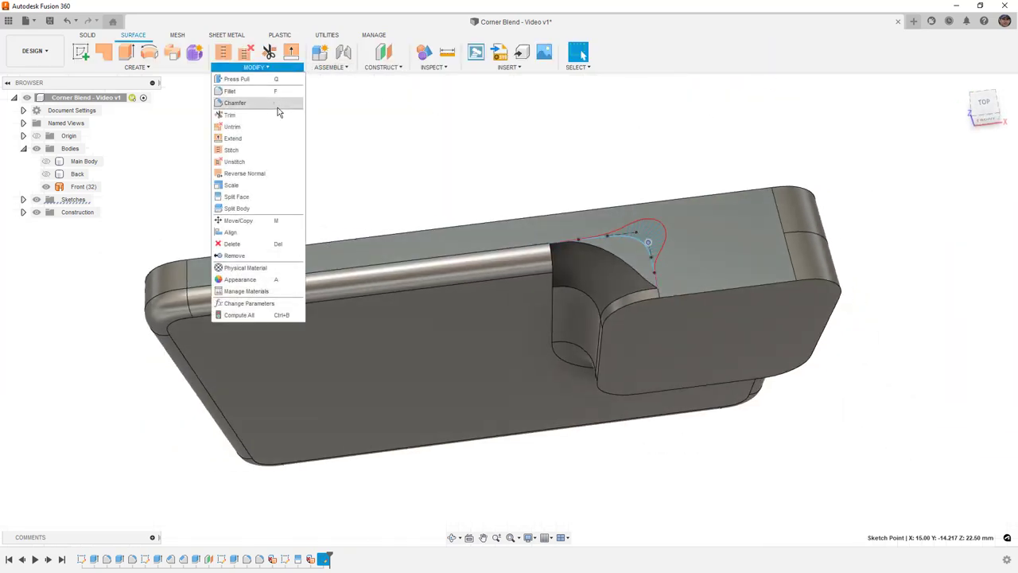
pyautogui.click(237, 197)
pyautogui.scroll(3, 627, 271)
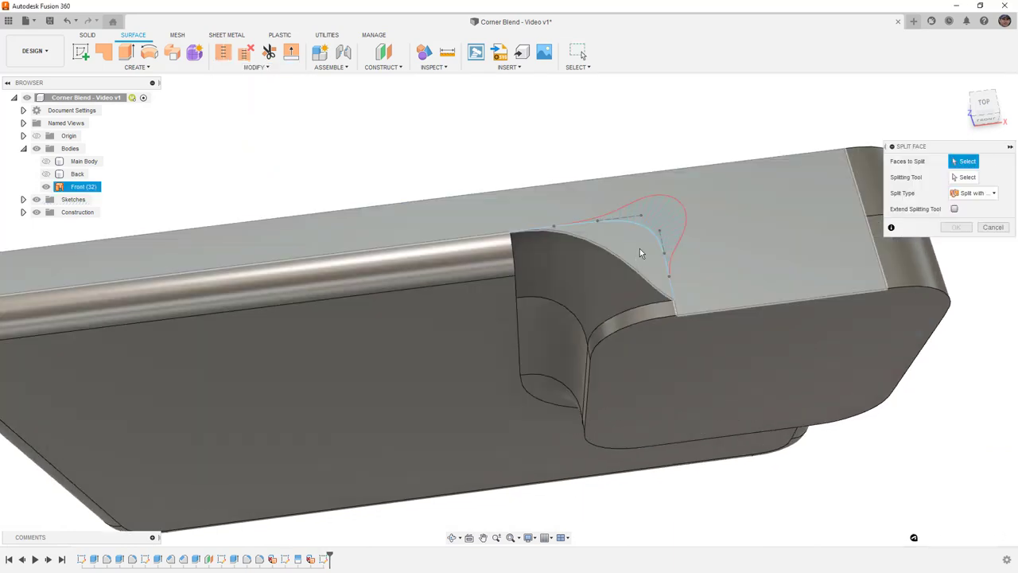
pyautogui.click(640, 248)
pyautogui.click(654, 232)
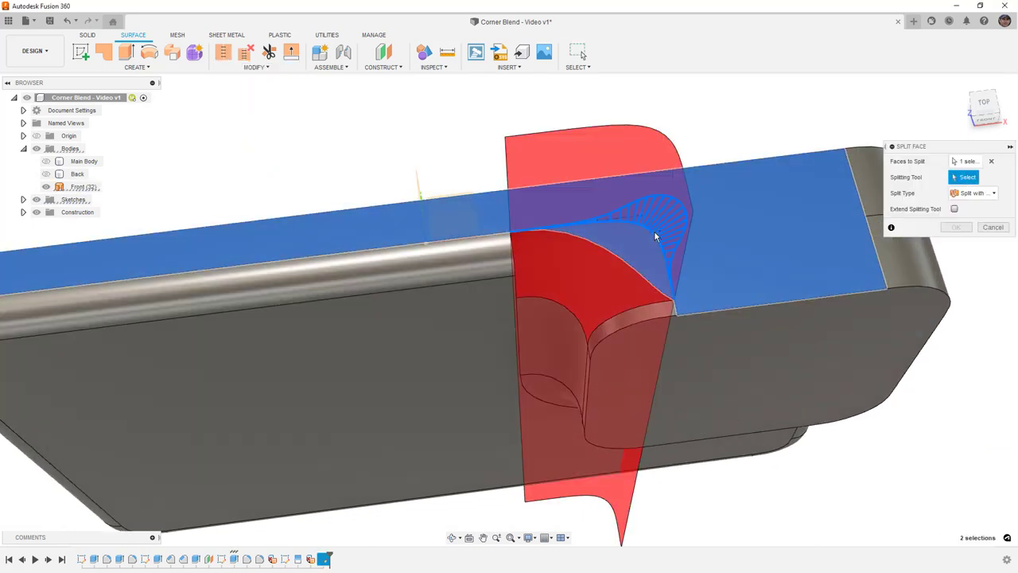
pyautogui.press('Return')
pyautogui.click(635, 249)
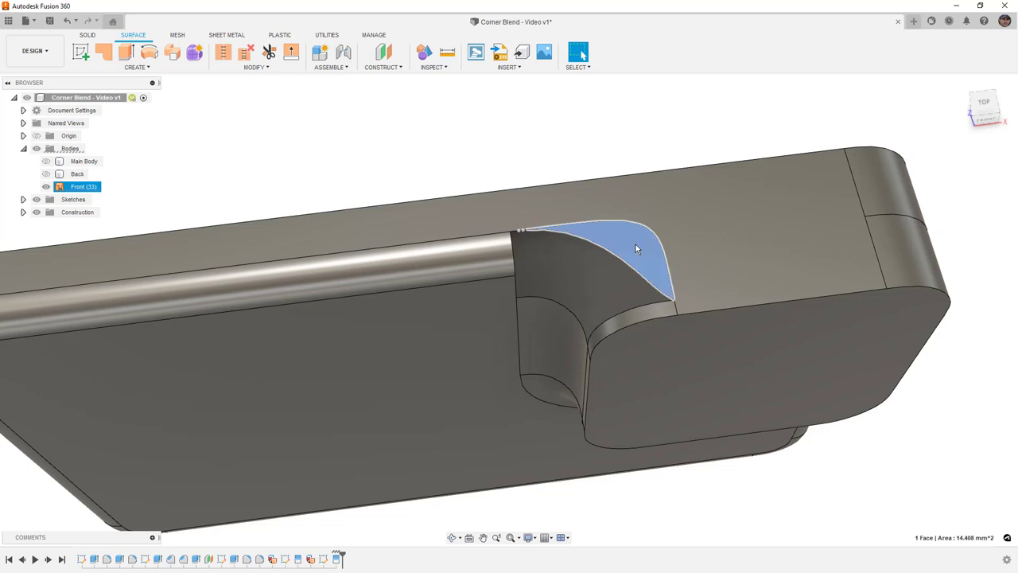
pyautogui.press('Delete')
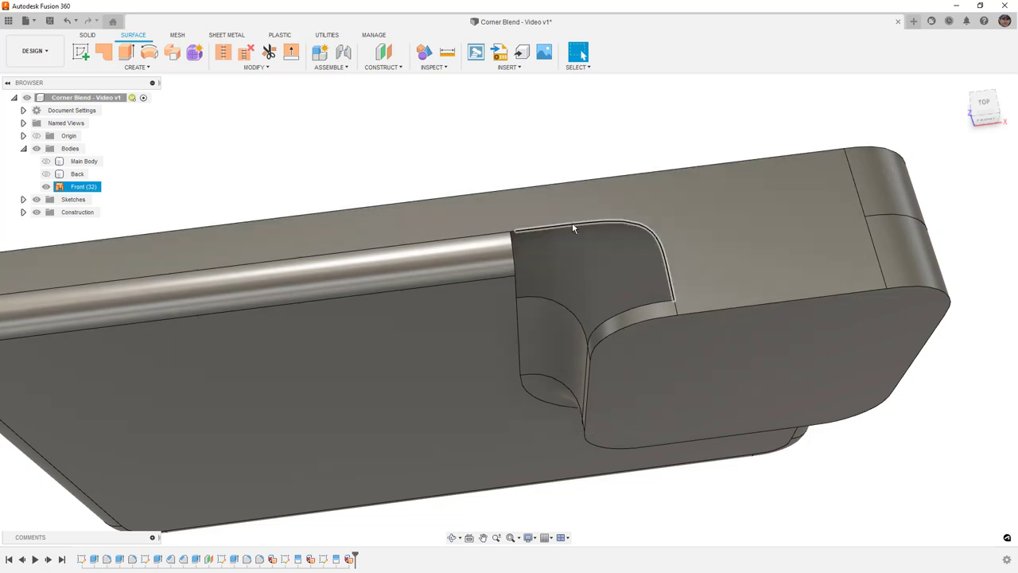
# Reopen the spline sketch and shift the innermost horizontal control point to about X 13.70 mm, checking the fillet end, and finish the sketch
pyautogui.click(549, 232)
pyautogui.scroll(5, 549, 233)
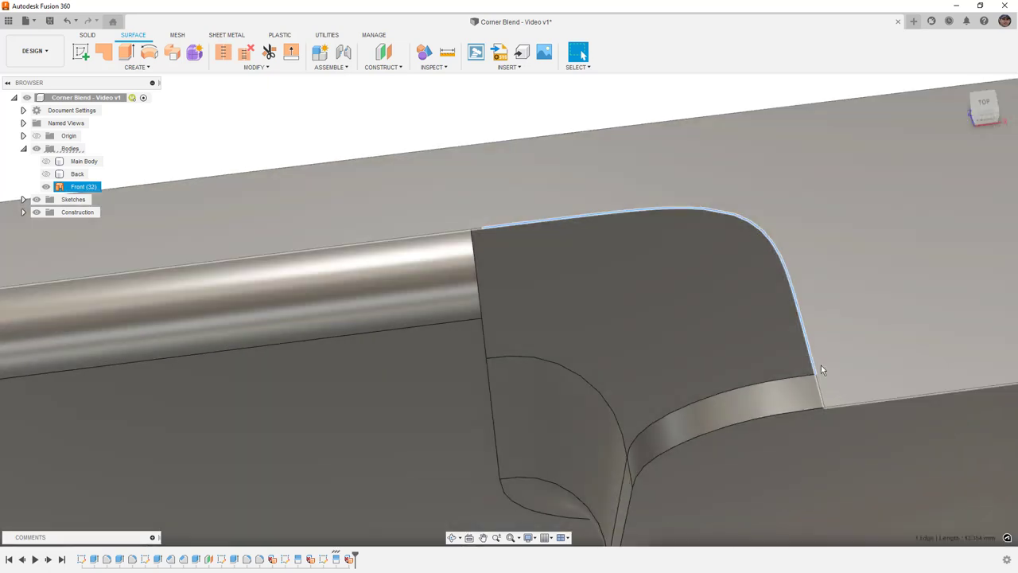
pyautogui.scroll(5, 462, 221)
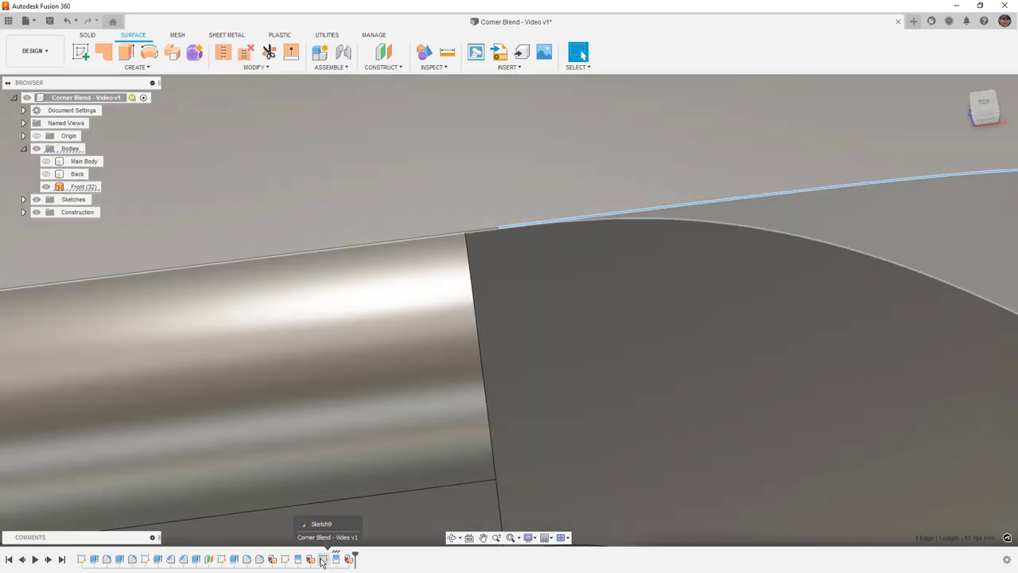
pyautogui.doubleClick(323, 560)
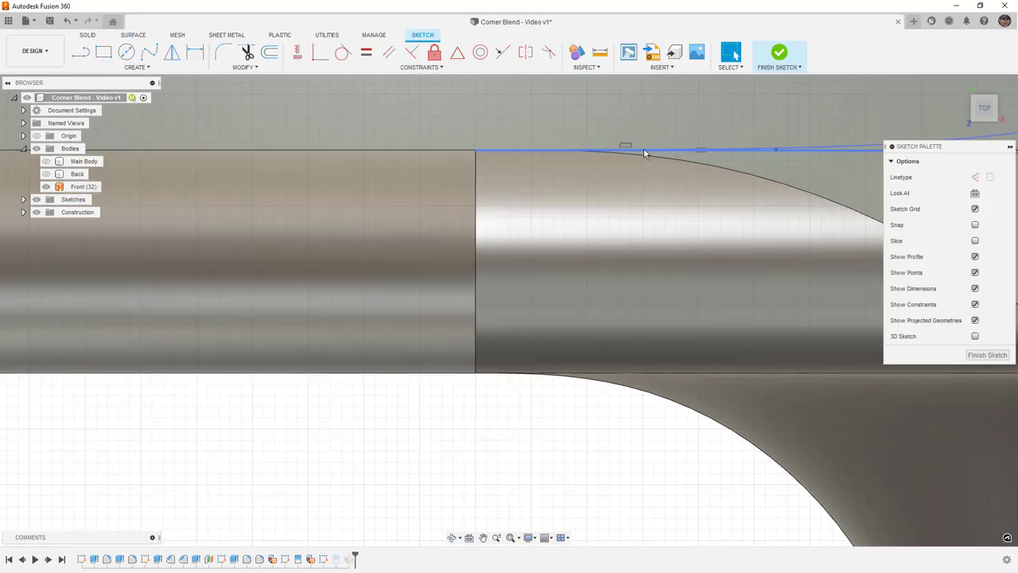
pyautogui.click(645, 151)
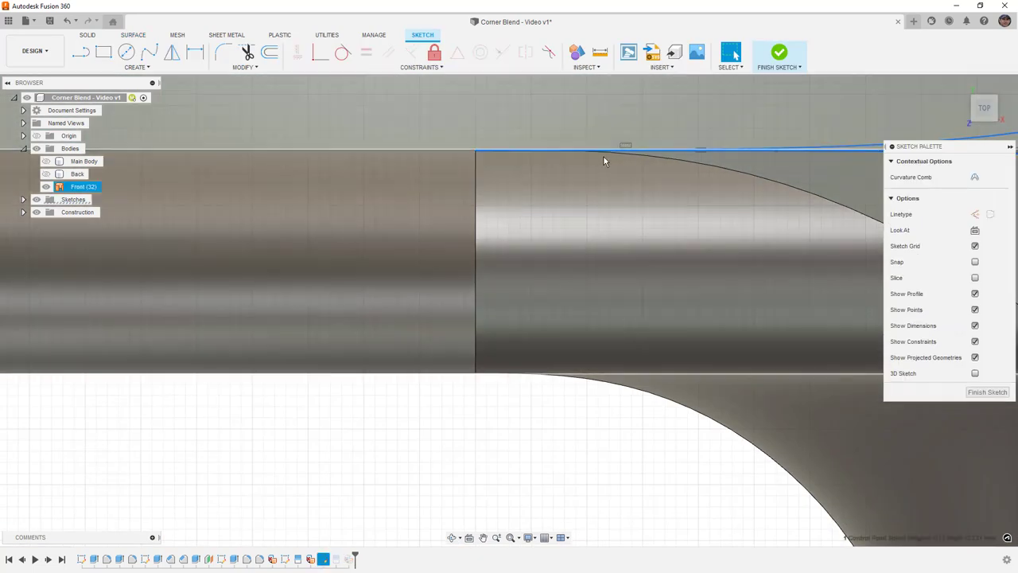
pyautogui.scroll(5, 591, 148)
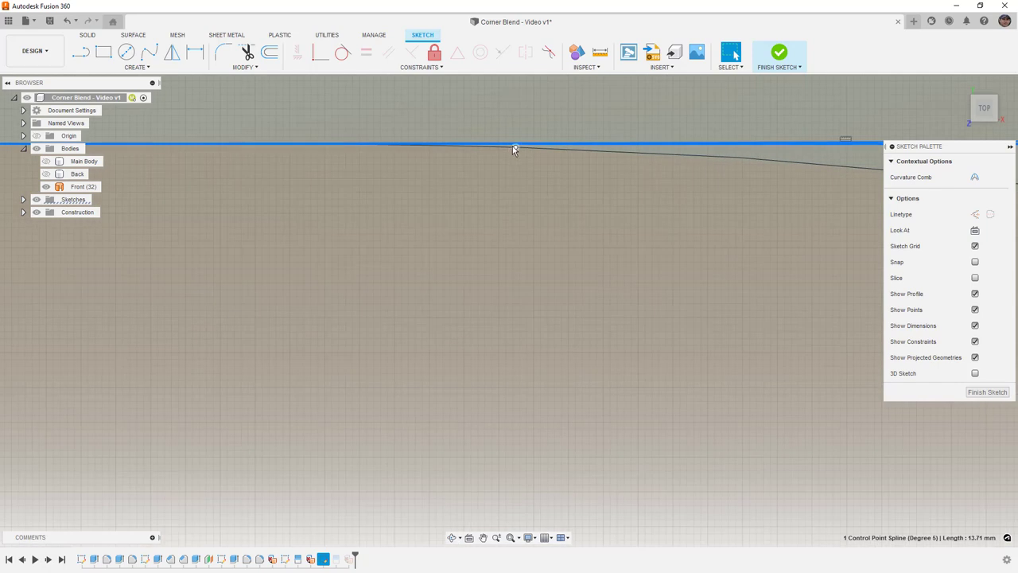
pyautogui.click(502, 146)
pyautogui.scroll(-4, 502, 149)
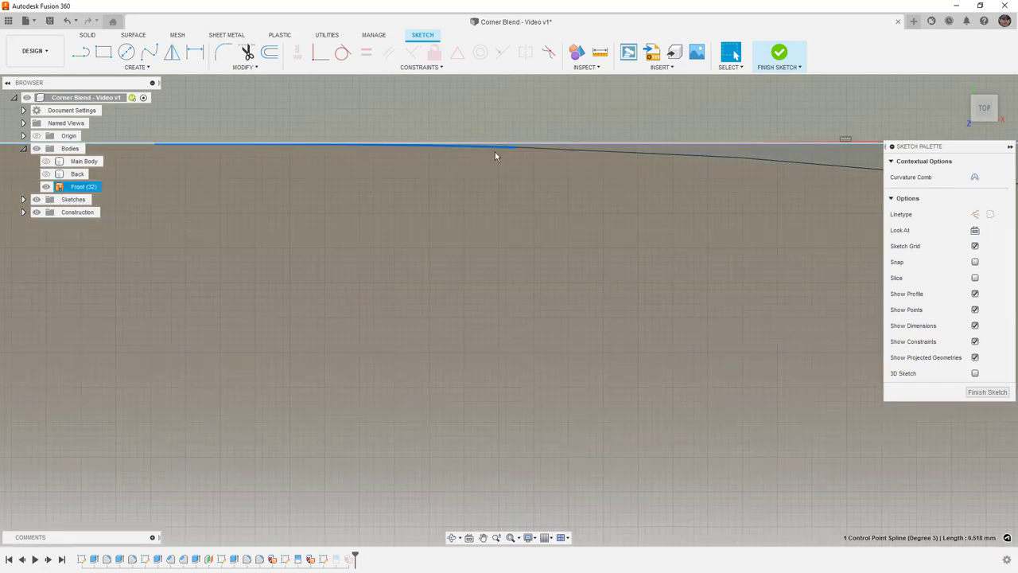
pyautogui.scroll(-2, 507, 151)
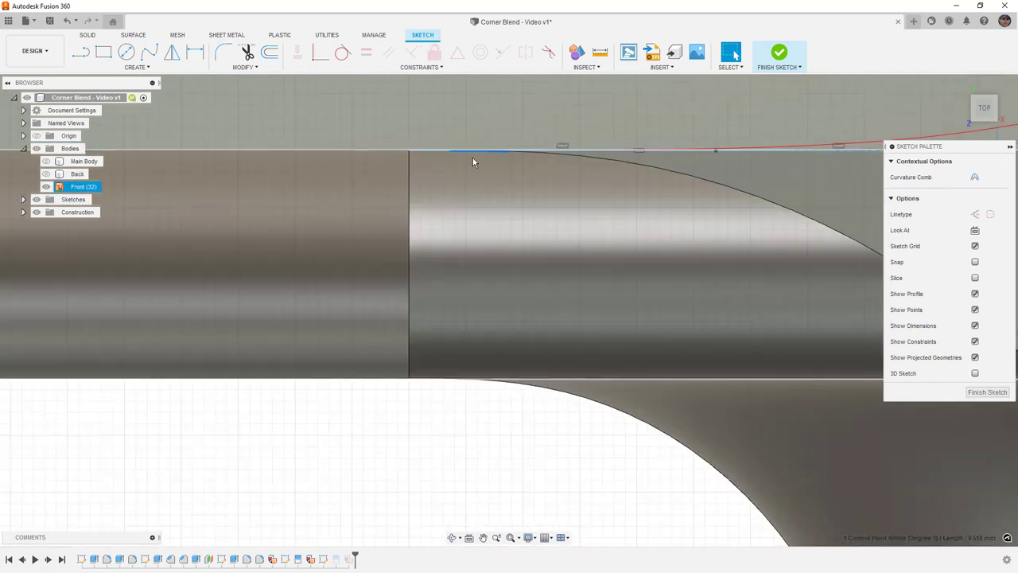
pyautogui.scroll(-3, 475, 155)
pyautogui.scroll(5, 525, 167)
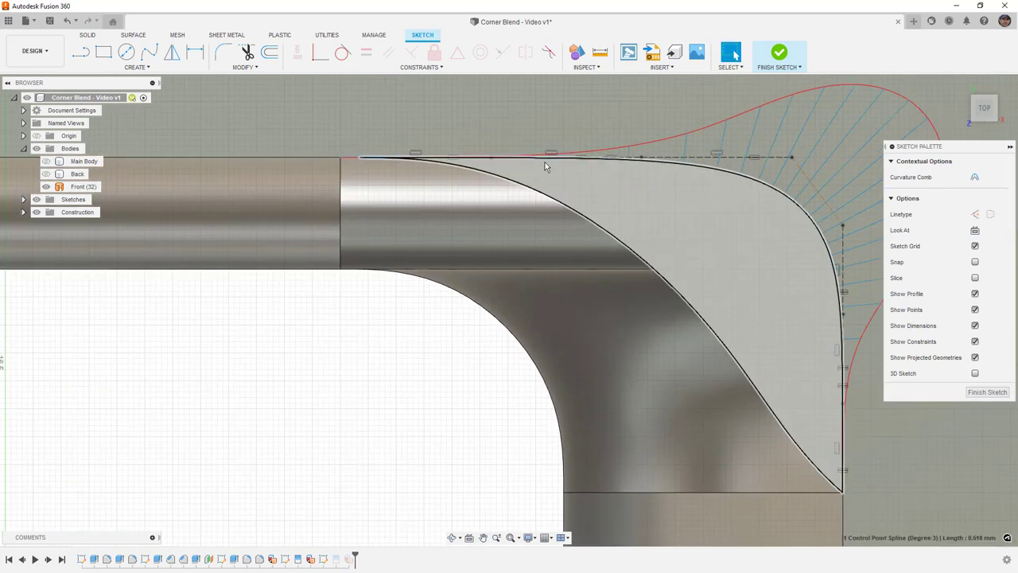
pyautogui.moveTo(520, 164)
pyautogui.mouseDown()
pyautogui.moveTo(776, 157)
pyautogui.moveTo(766, 156)
pyautogui.mouseUp()
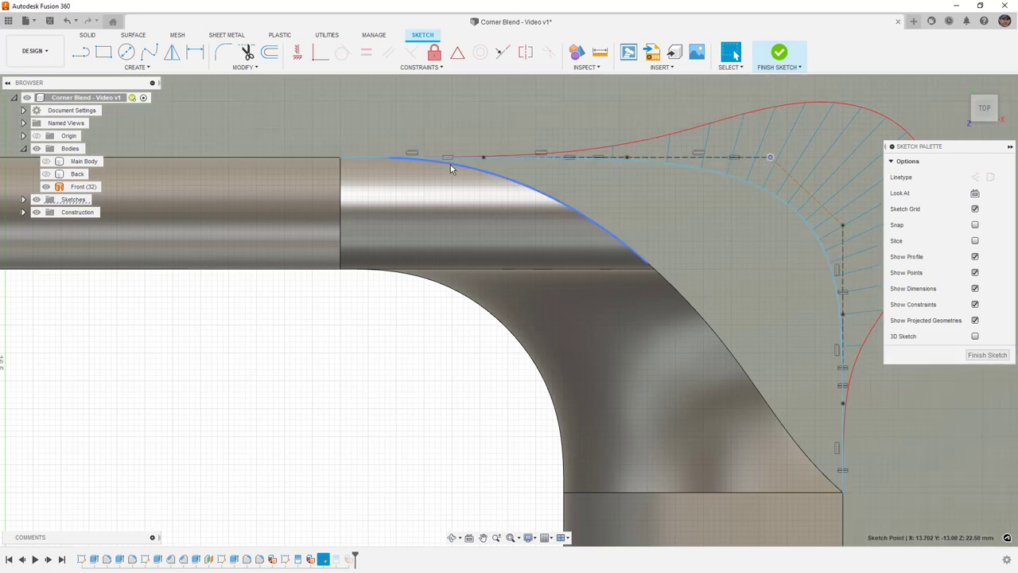
pyautogui.scroll(-5, 451, 165)
pyautogui.keyDown('shift'); pyautogui.moveTo(457, 165); pyautogui.dragTo(579, 166, button='middle'); pyautogui.keyUp('shift')
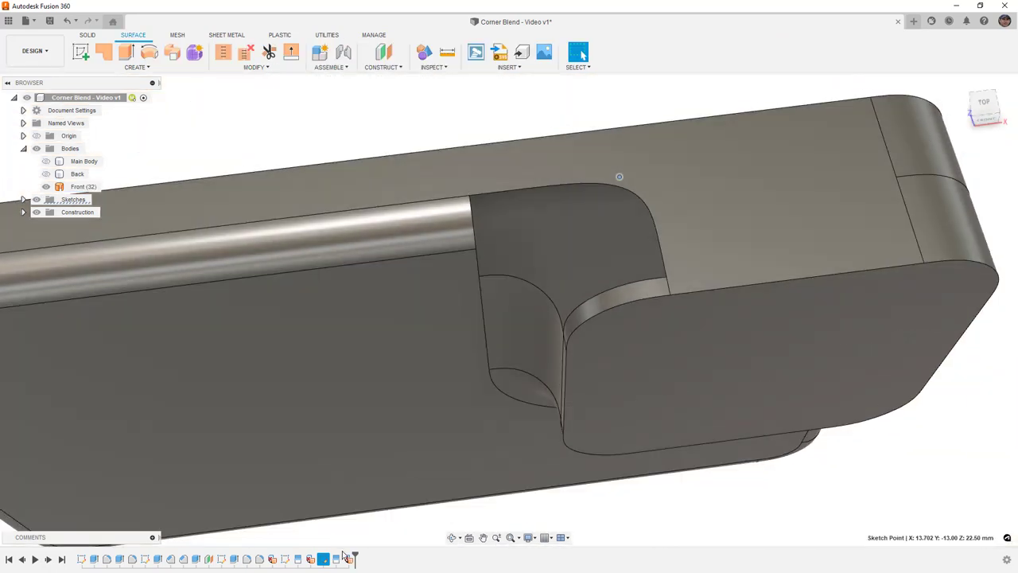
# Examine the spline edge and the short leftover edge between it and the end of the outline fillet
pyautogui.scroll(2, 492, 203)
pyautogui.click(489, 202)
pyautogui.scroll(3, 487, 201)
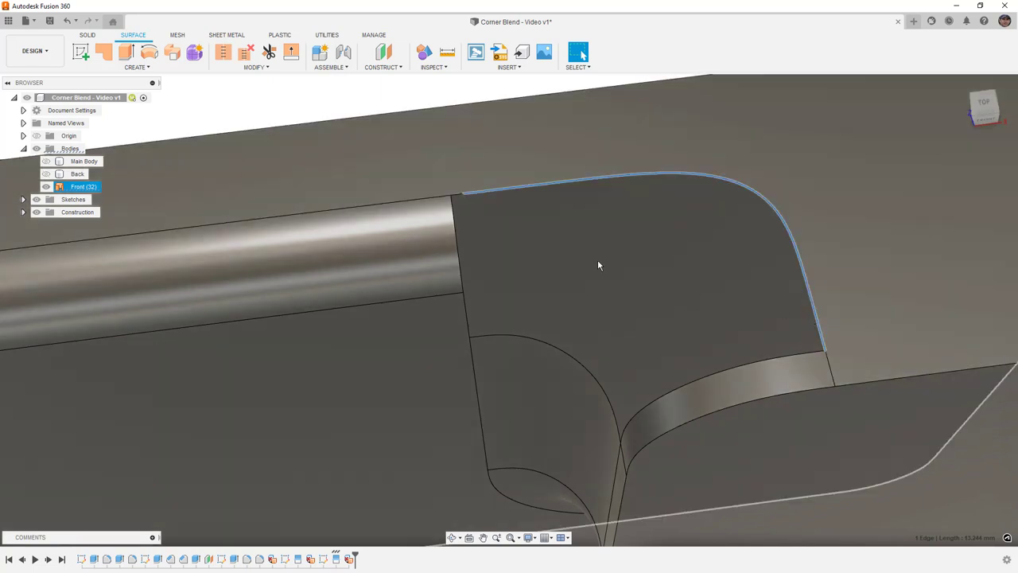
pyautogui.scroll(3, 455, 198)
pyautogui.click(458, 199)
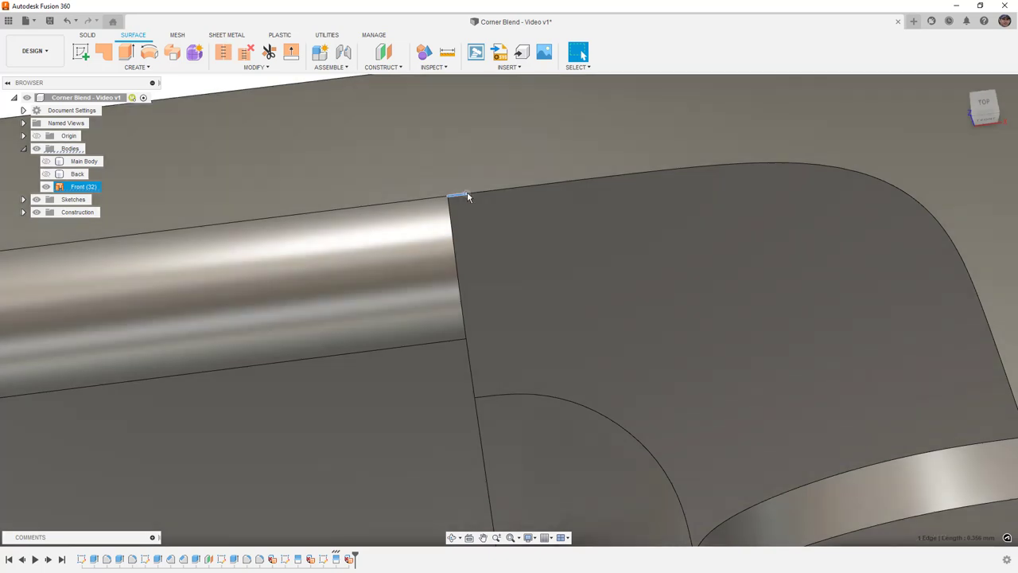
pyautogui.scroll(-5, 467, 196)
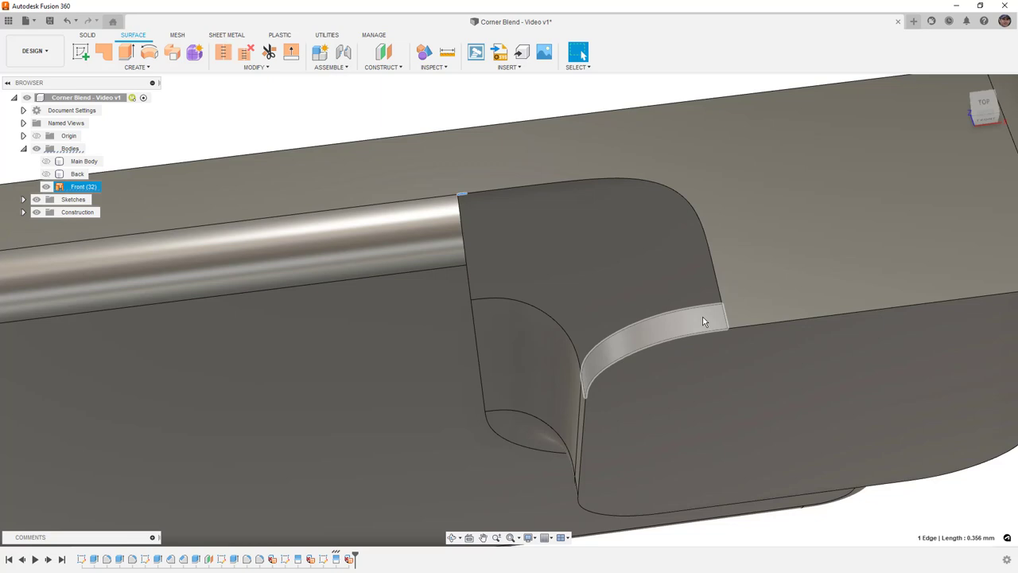
pyautogui.keyDown('shift'); pyautogui.moveTo(704, 322); pyautogui.dragTo(502, 163, button='middle'); pyautogui.keyUp('shift')
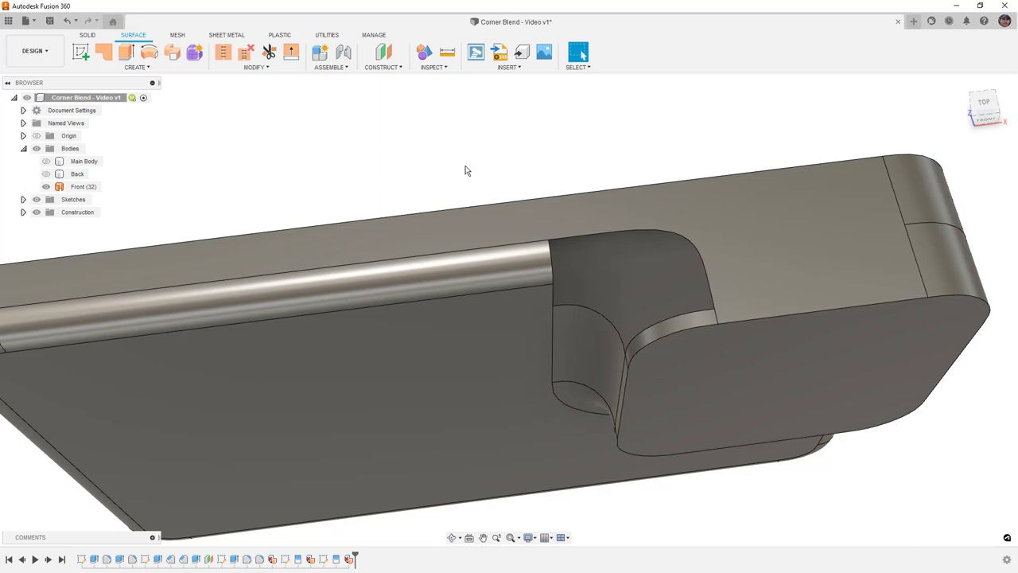
# Duplicate the Front body, move the copy -19 mm in Y, and hide the copy
pyautogui.click(79, 187)
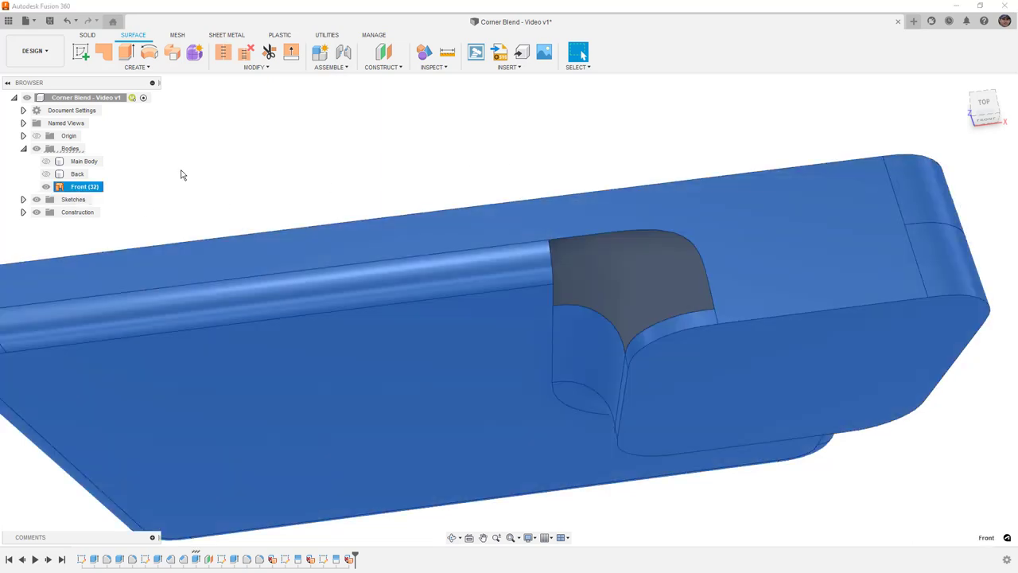
pyautogui.hotkey('ctrl', 'c')
pyautogui.hotkey('ctrl', 'v')
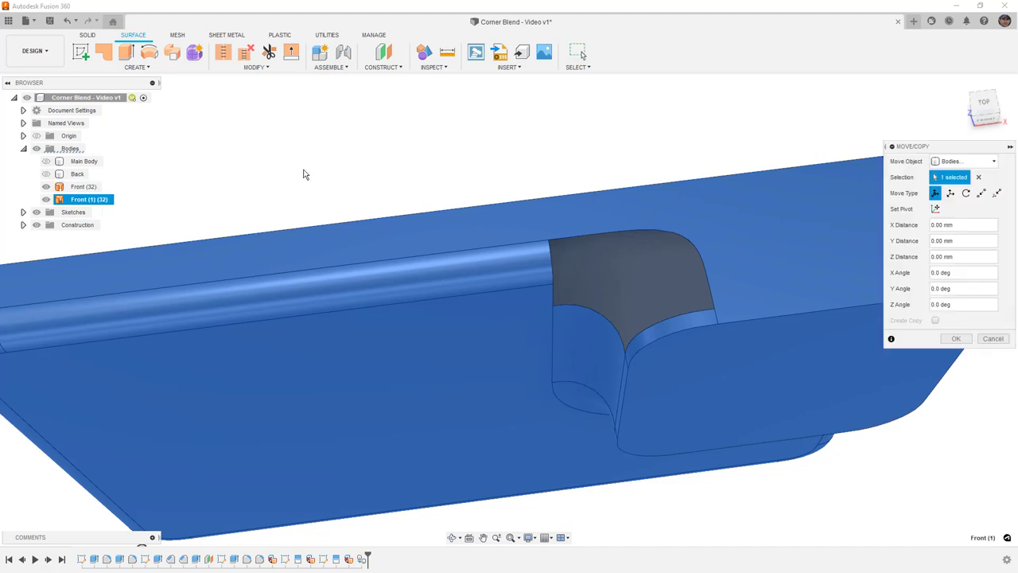
pyautogui.scroll(-5, 352, 183)
pyautogui.moveTo(253, 359); pyautogui.dragTo(257, 451)
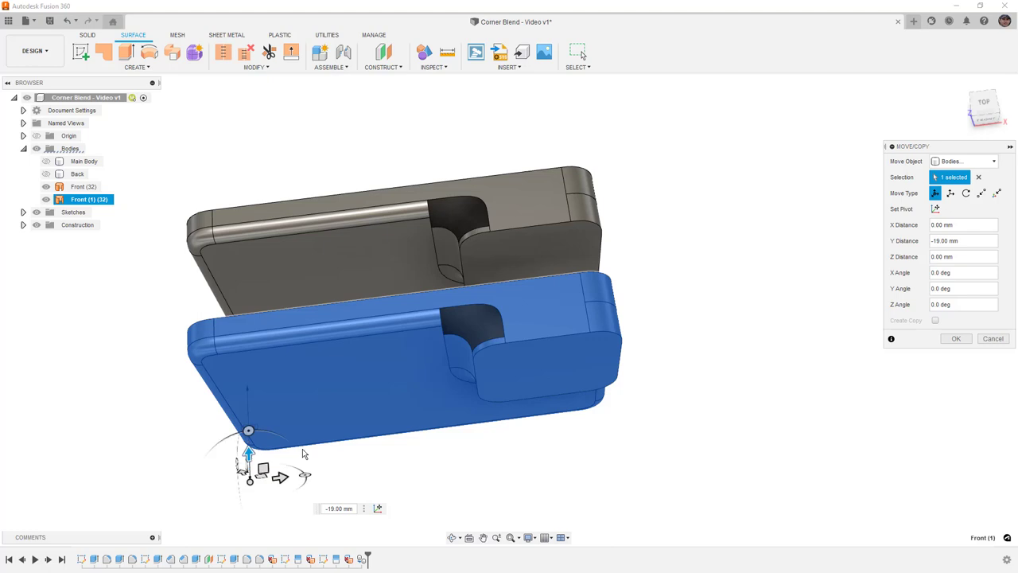
pyautogui.click(956, 338)
pyautogui.keyDown('shift'); pyautogui.moveTo(671, 310); pyautogui.dragTo(568, 268, button='middle'); pyautogui.keyUp('shift')
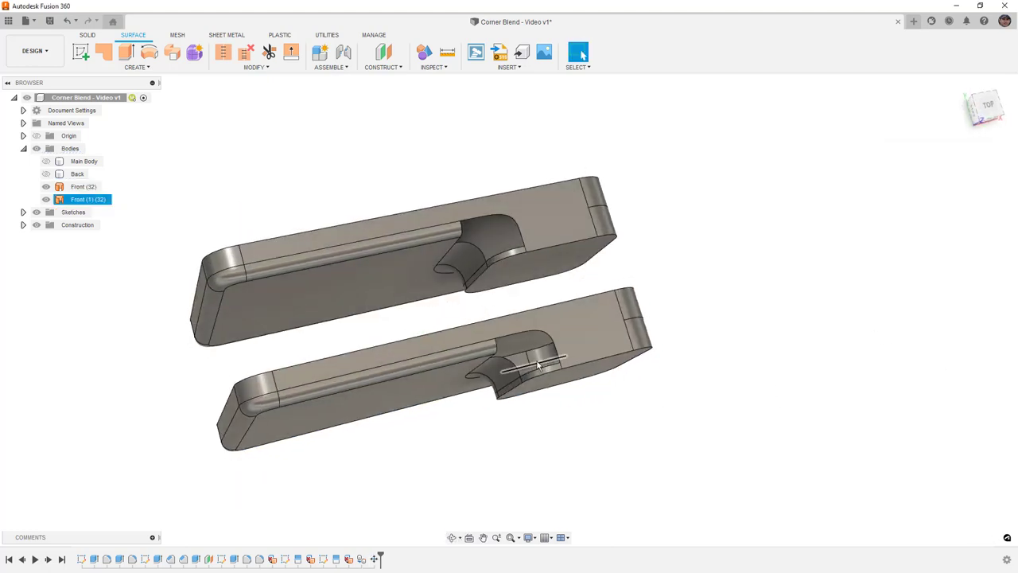
pyautogui.click(47, 199)
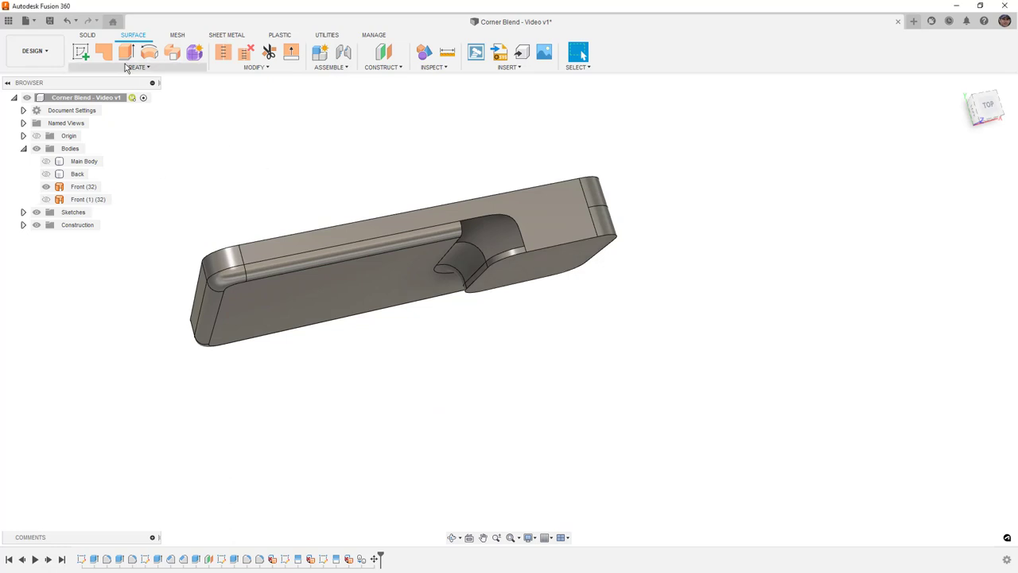
# Set up a Patch over the corner opening's whole edge chain with Curvature (G2) continuity, grouped edges and a new body
pyautogui.click(103, 52)
pyautogui.scroll(3, 516, 237)
pyautogui.click(514, 226)
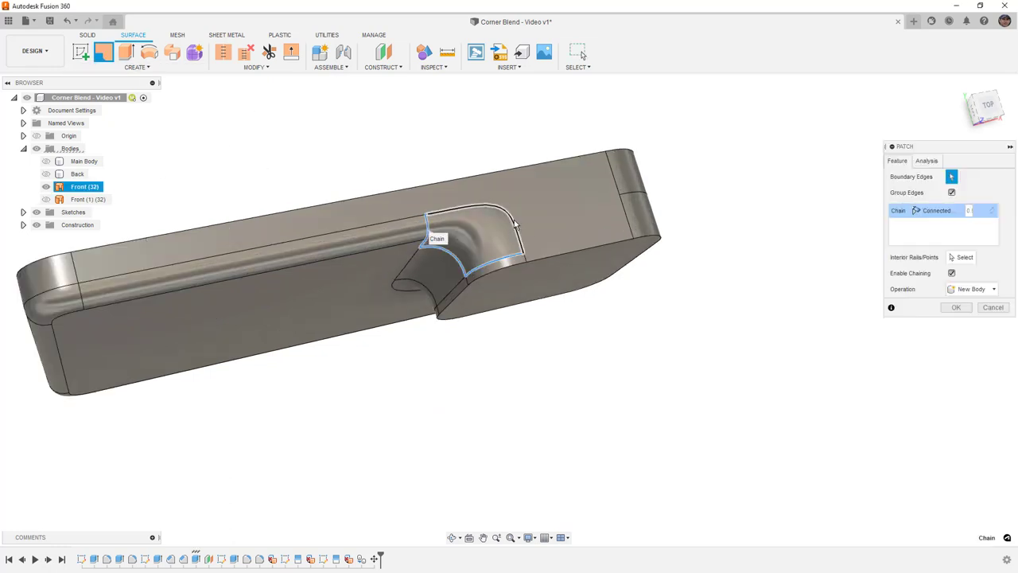
pyautogui.scroll(5, 515, 226)
pyautogui.click(510, 177)
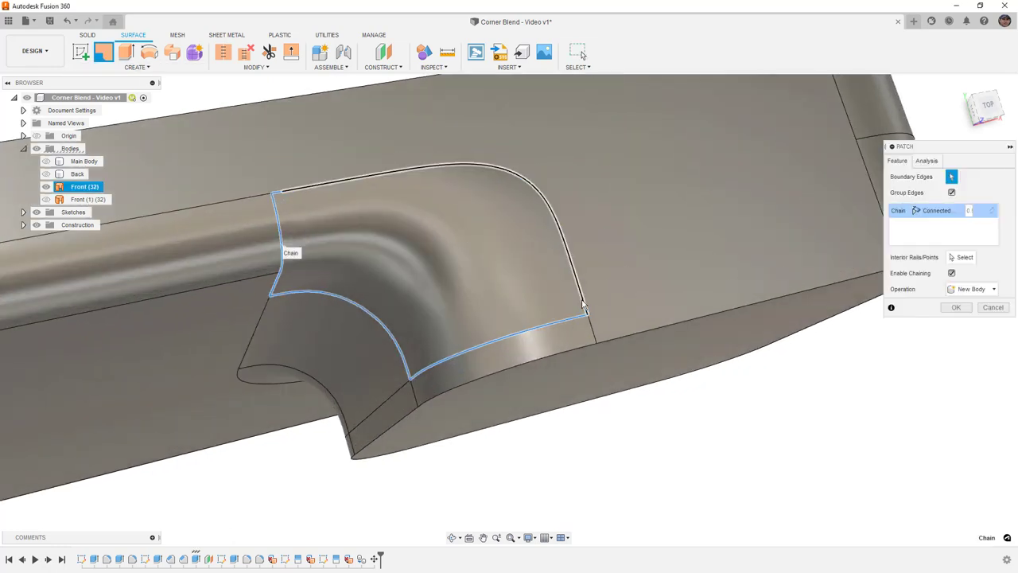
pyautogui.click(946, 210)
pyautogui.click(941, 248)
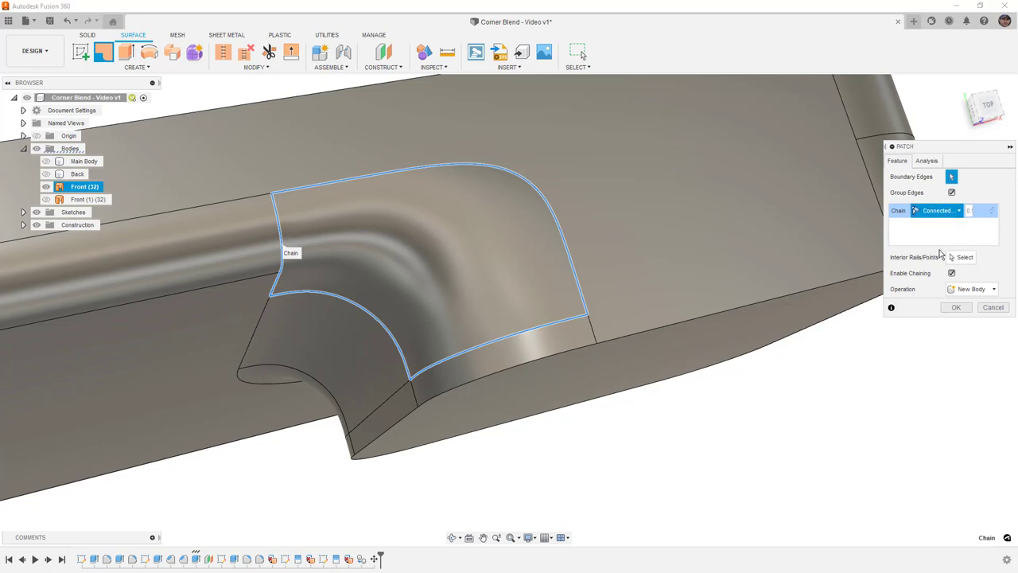
pyautogui.scroll(4, 437, 350)
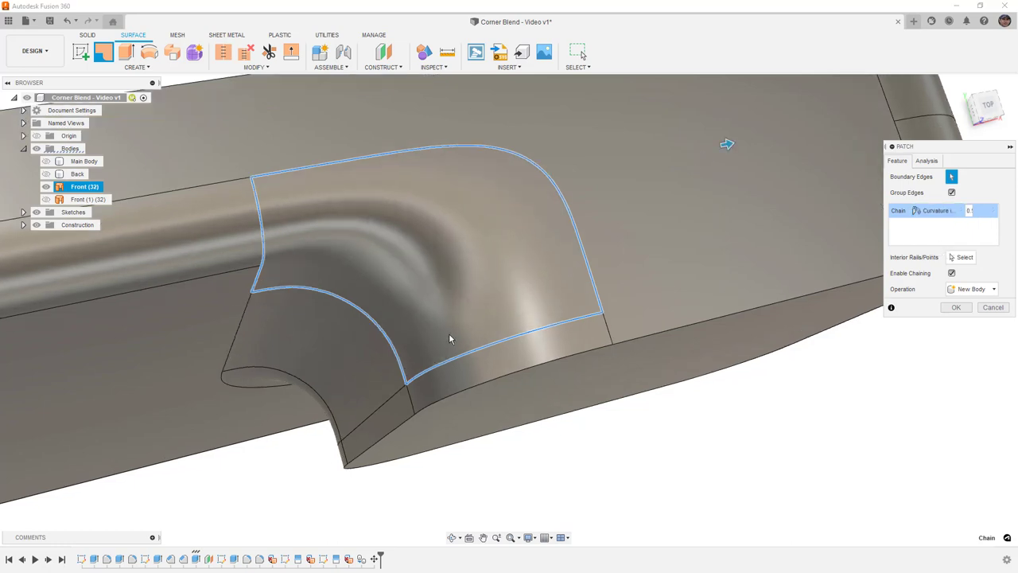
# Try Tangent (G1) and Connected (G0) continuity on the patch's edge chain and return it to Curvature (G2)
pyautogui.click(939, 210)
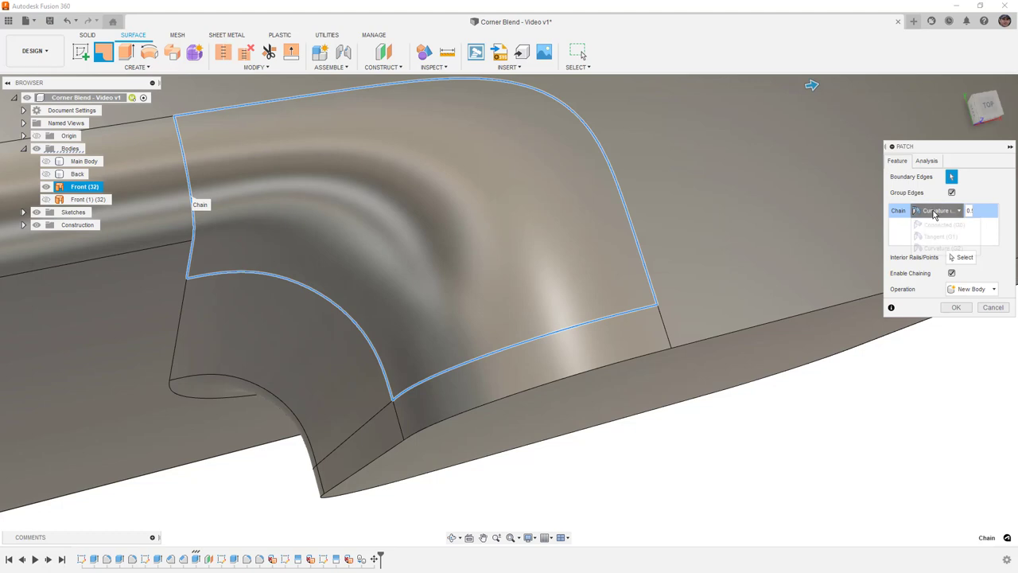
pyautogui.click(933, 239)
pyautogui.click(937, 211)
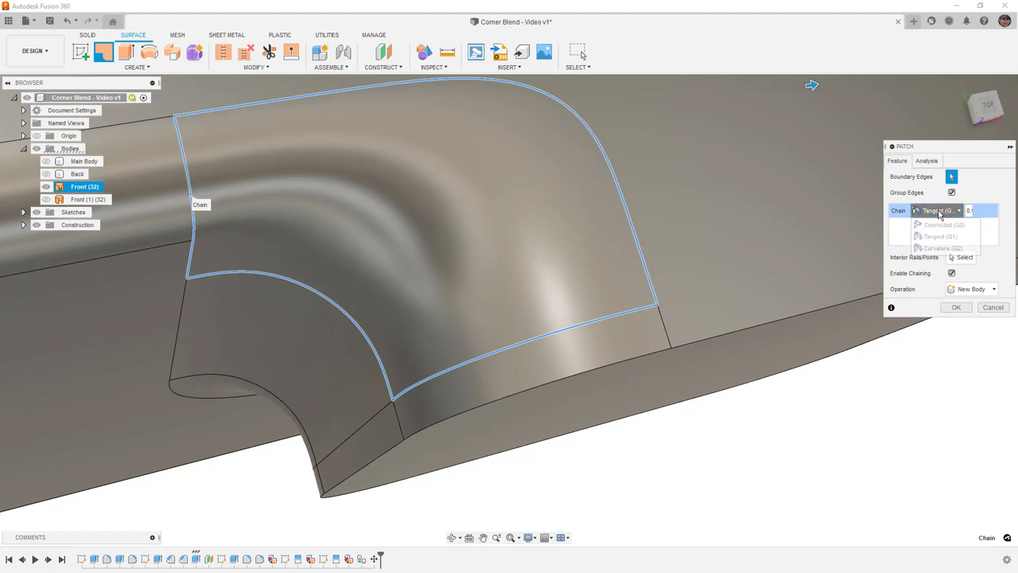
pyautogui.click(936, 230)
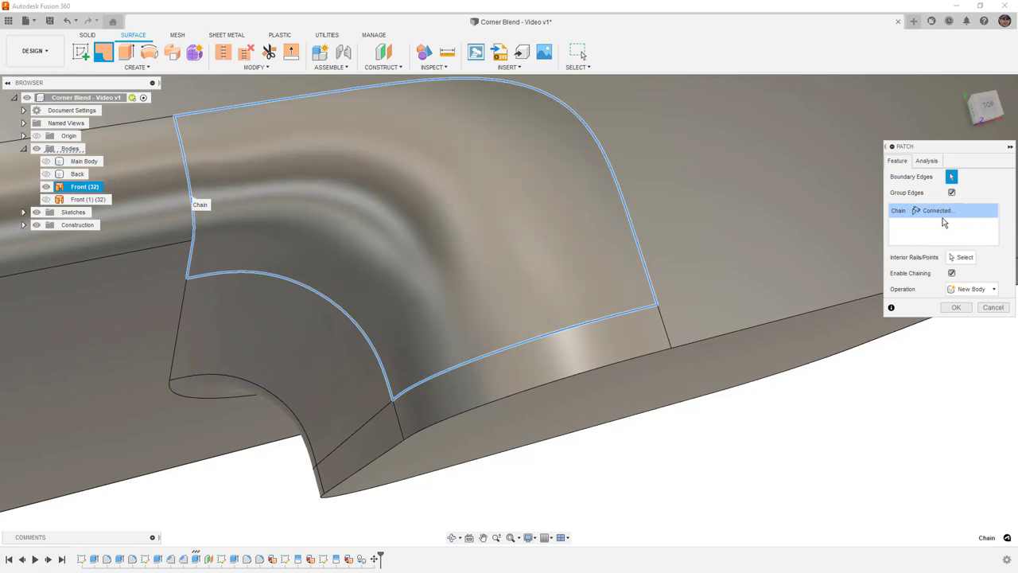
pyautogui.click(942, 211)
pyautogui.click(945, 252)
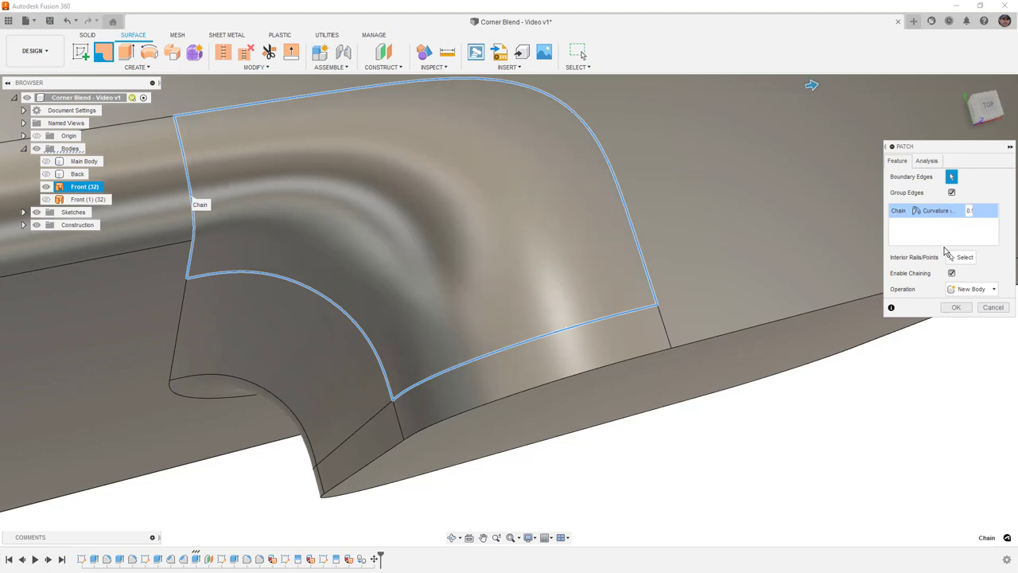
# Ungroup the patch's boundary edges and try a different weight on Edge 4
pyautogui.click(952, 193)
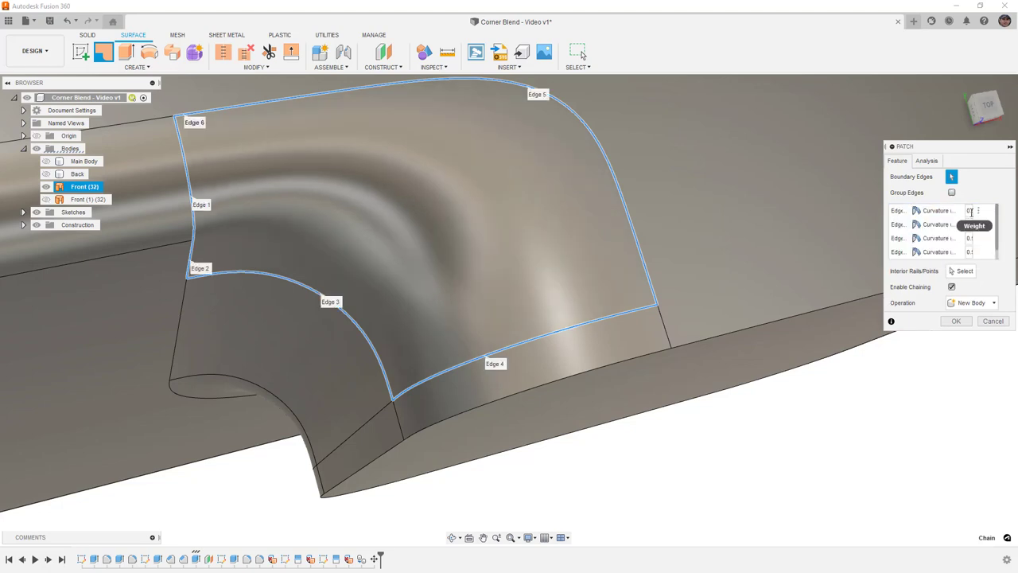
pyautogui.click(905, 253)
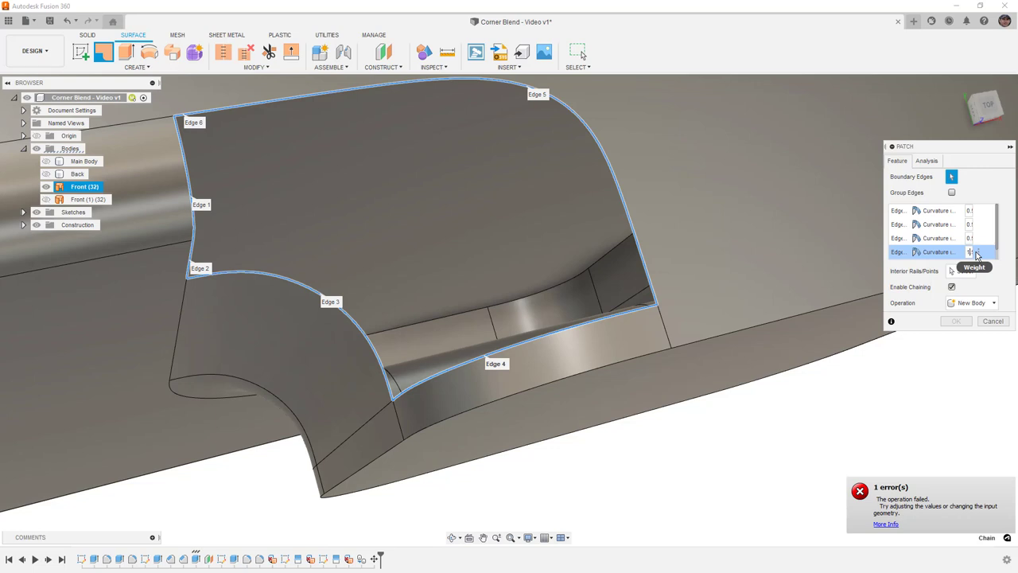
pyautogui.press('Return')
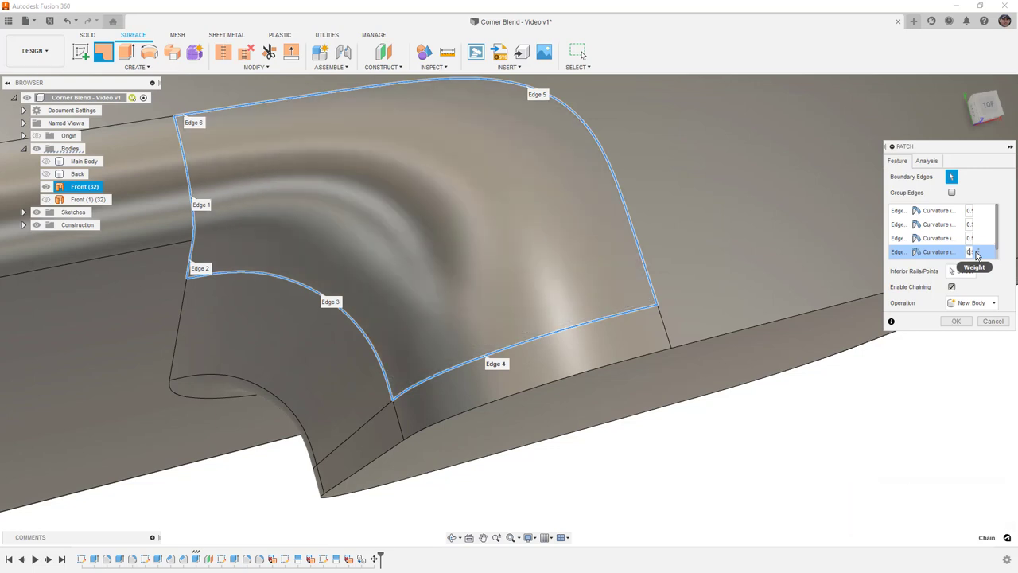
# Create the curvature-continuous corner patch as a new body
pyautogui.click(392, 397)
pyautogui.scroll(-3, 632, 286)
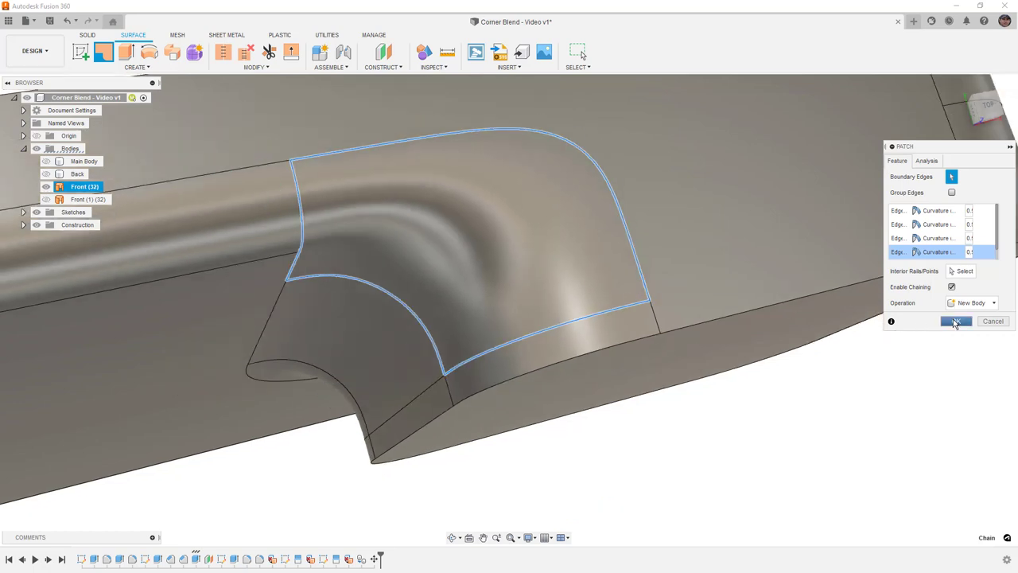
pyautogui.click(956, 321)
pyautogui.scroll(-3, 664, 407)
pyautogui.moveTo(663, 407)
pyautogui.keyDown('shift'); pyautogui.mouseDown(button='middle')
pyautogui.moveTo(668, 389)
pyautogui.moveTo(650, 400)
pyautogui.mouseUp(button='middle'); pyautogui.keyUp('shift')
pyautogui.scroll(3, 629, 373)
pyautogui.scroll(-2, 614, 356)
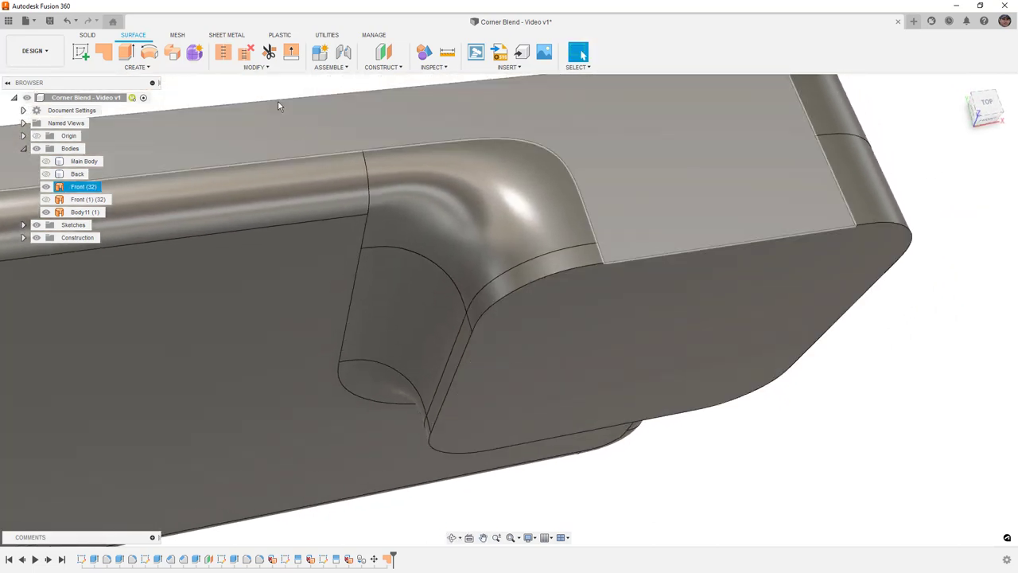
# Stitch the corner patch and the Front body together into a new body
pyautogui.click(223, 52)
pyautogui.click(406, 190)
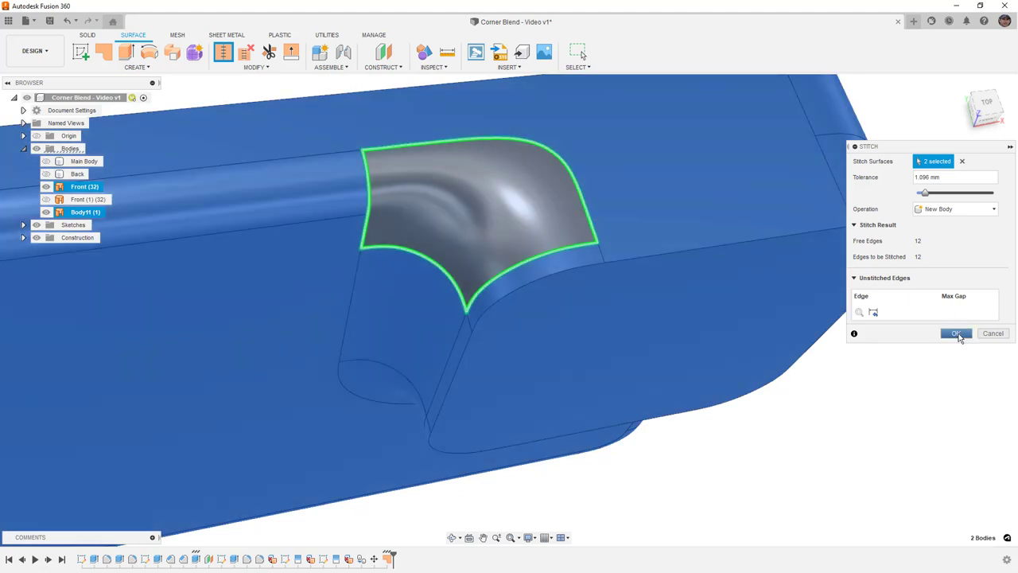
pyautogui.click(956, 333)
pyautogui.click(78, 200)
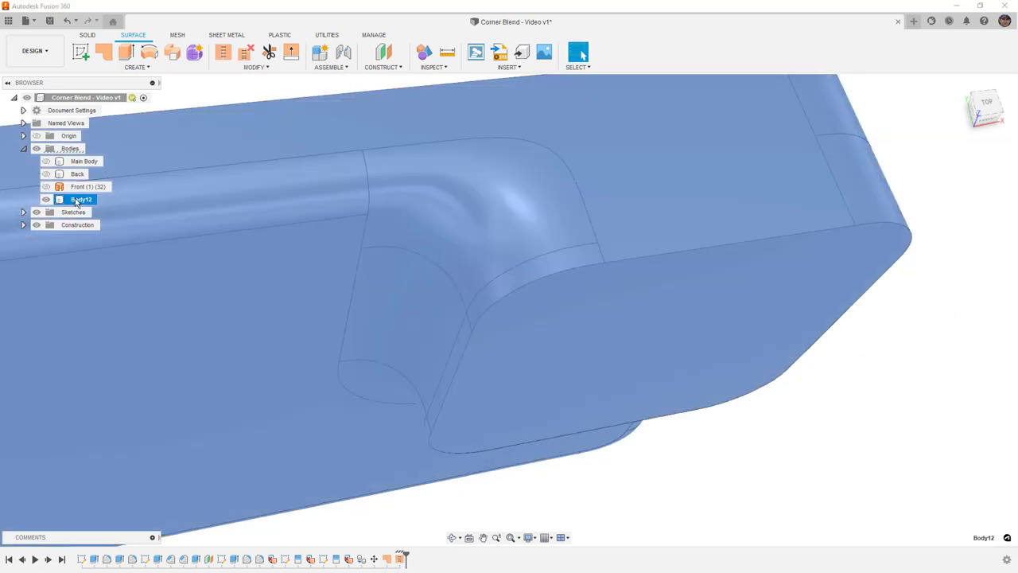
# Show the duplicate body Front (1) and hide the stitched body
pyautogui.scroll(-6, 557, 278)
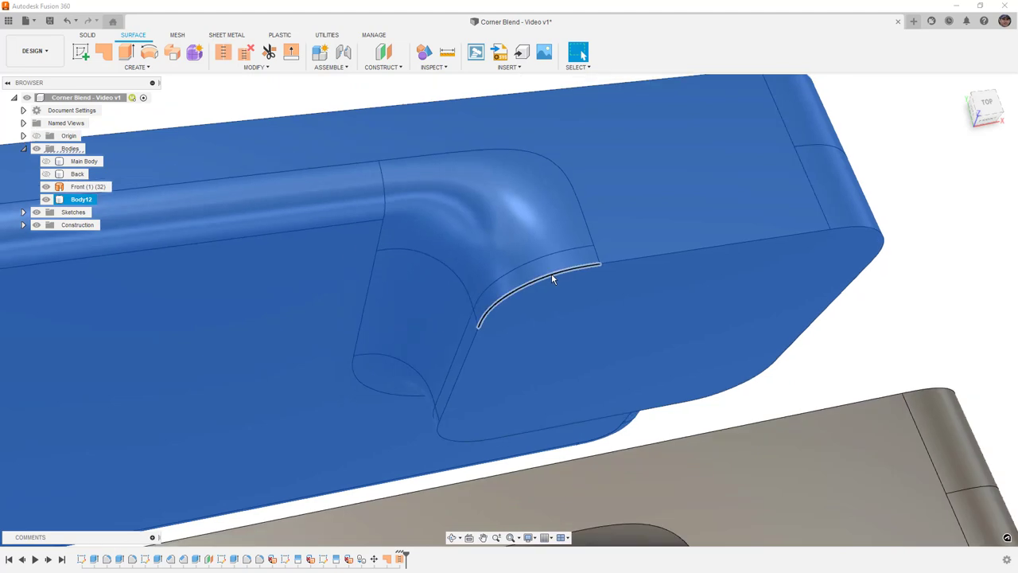
pyautogui.click(648, 481)
pyautogui.keyDown('shift'); pyautogui.moveTo(646, 473); pyautogui.dragTo(642, 462, button='middle'); pyautogui.keyUp('shift')
pyautogui.press('Escape')
pyautogui.click(46, 199)
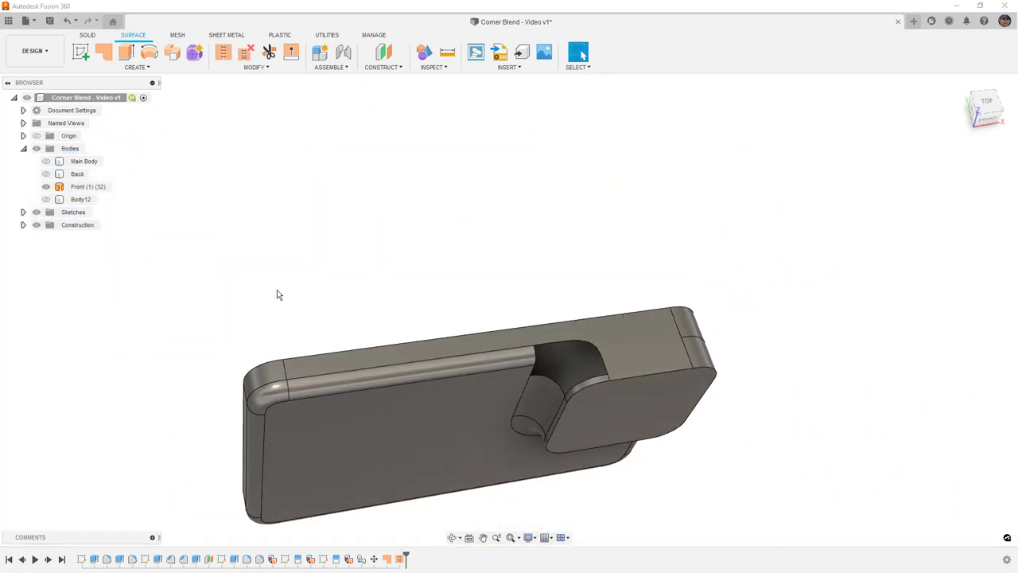
pyautogui.click(88, 186)
pyautogui.scroll(4, 584, 378)
pyautogui.press('Escape')
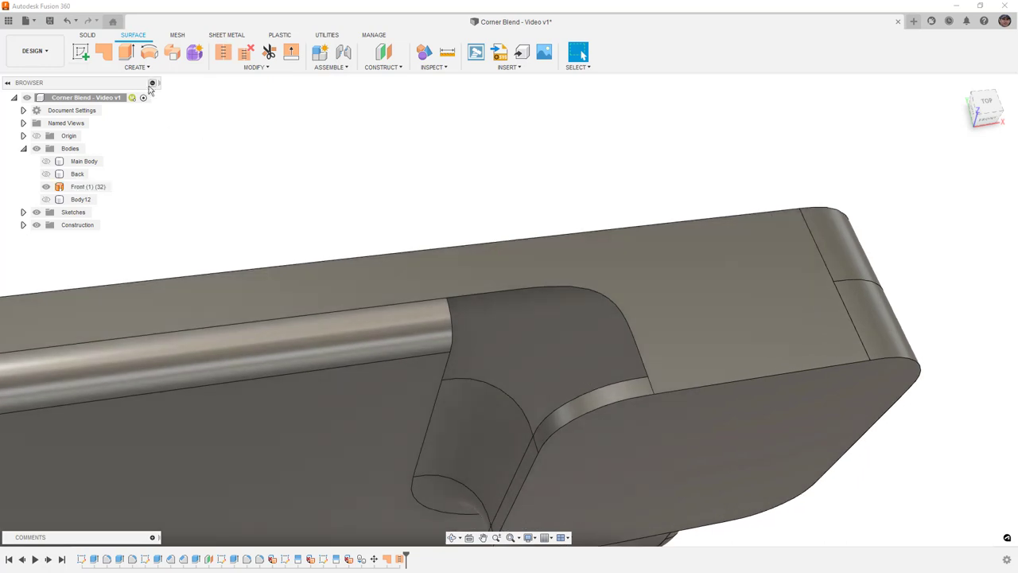
# Set up a surface Loft between the opening's two fillet end edges on Front (1), with Curvature (G2) continuity on both profiles
pyautogui.click(140, 67)
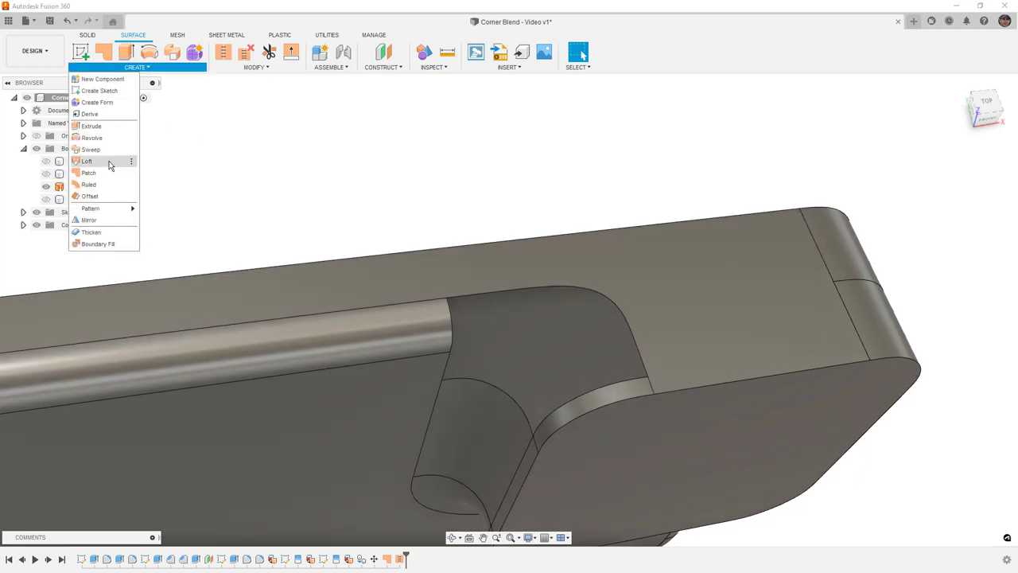
pyautogui.click(110, 161)
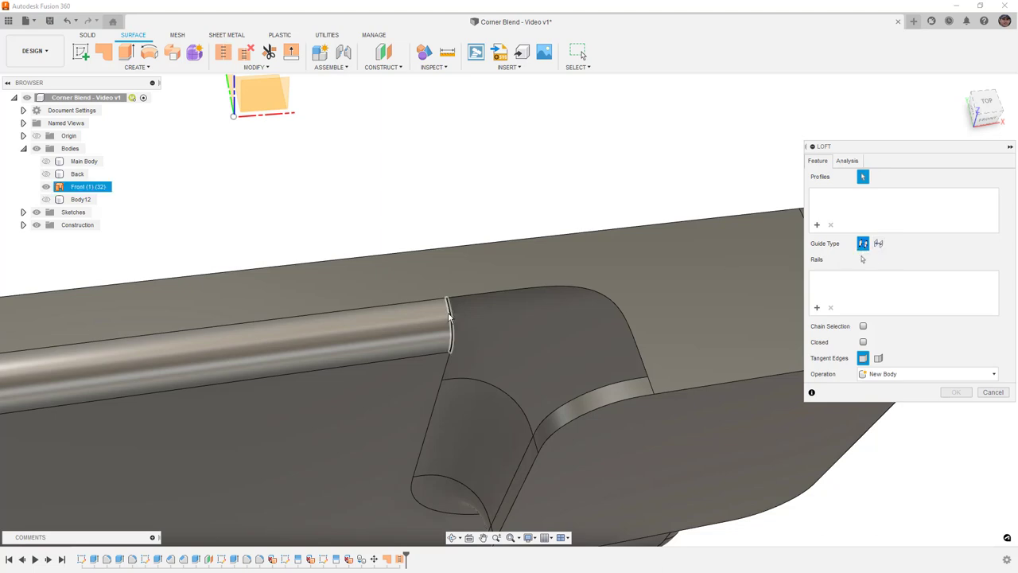
pyautogui.click(450, 318)
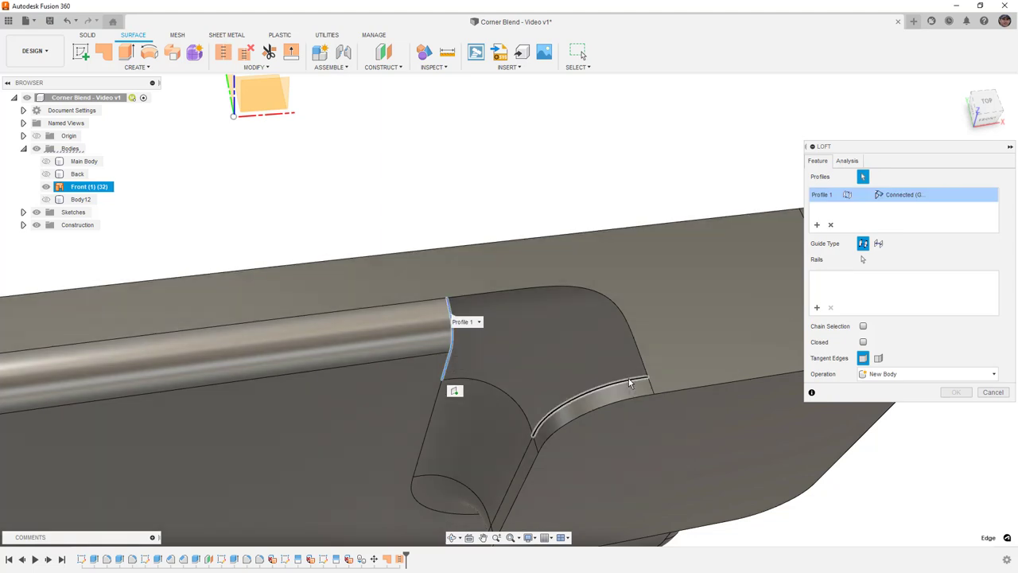
pyautogui.click(629, 379)
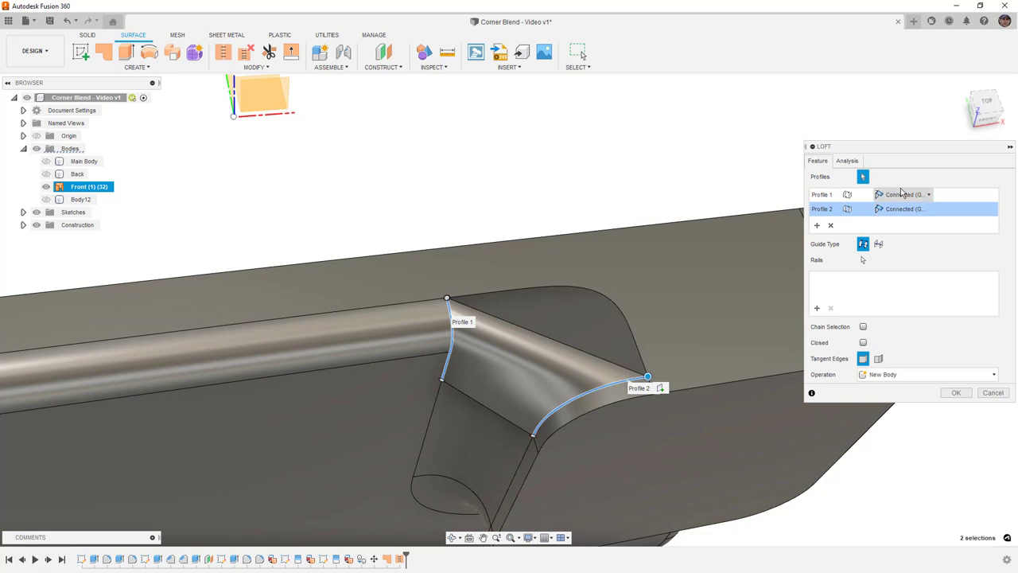
pyautogui.click(902, 194)
pyautogui.click(905, 234)
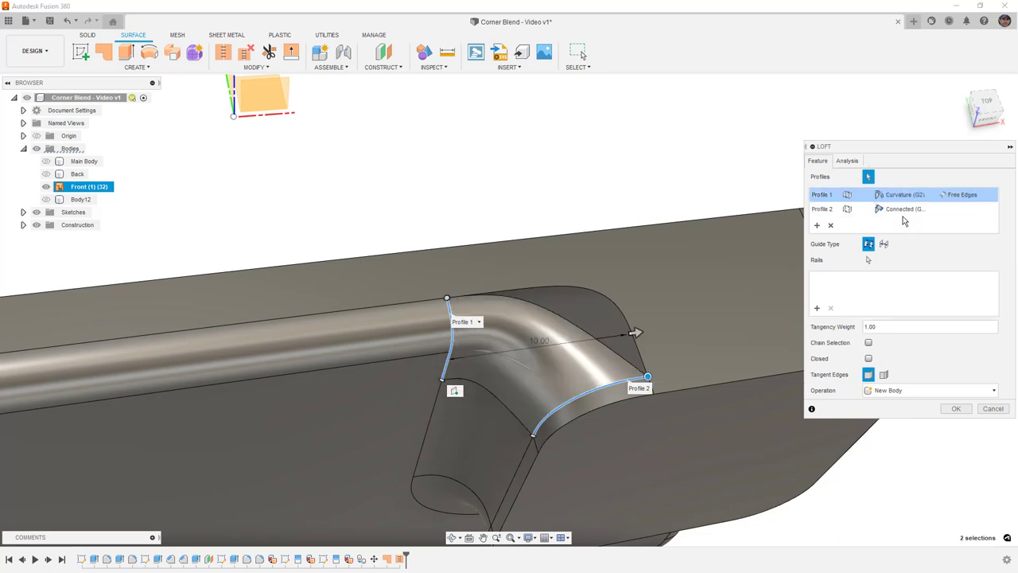
pyautogui.click(904, 209)
pyautogui.click(907, 248)
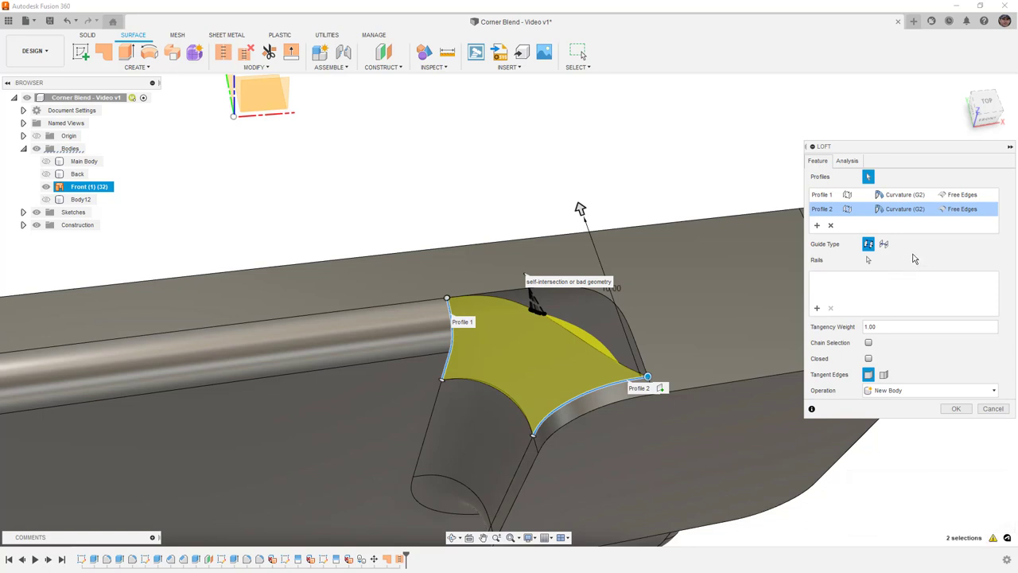
# Set the edge alignment of both loft profiles to Align Edges
pyautogui.click(962, 208)
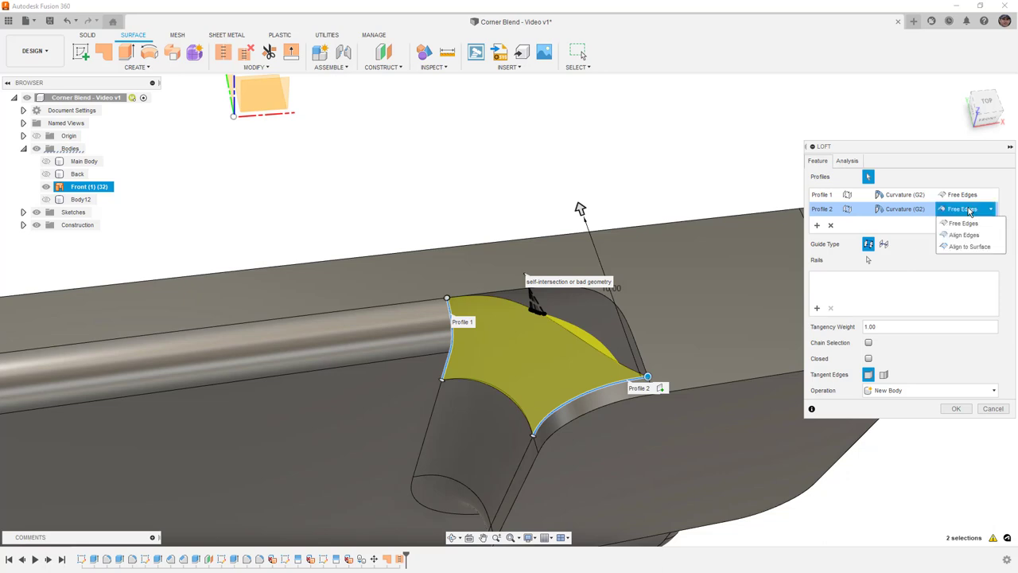
pyautogui.click(973, 232)
pyautogui.click(963, 194)
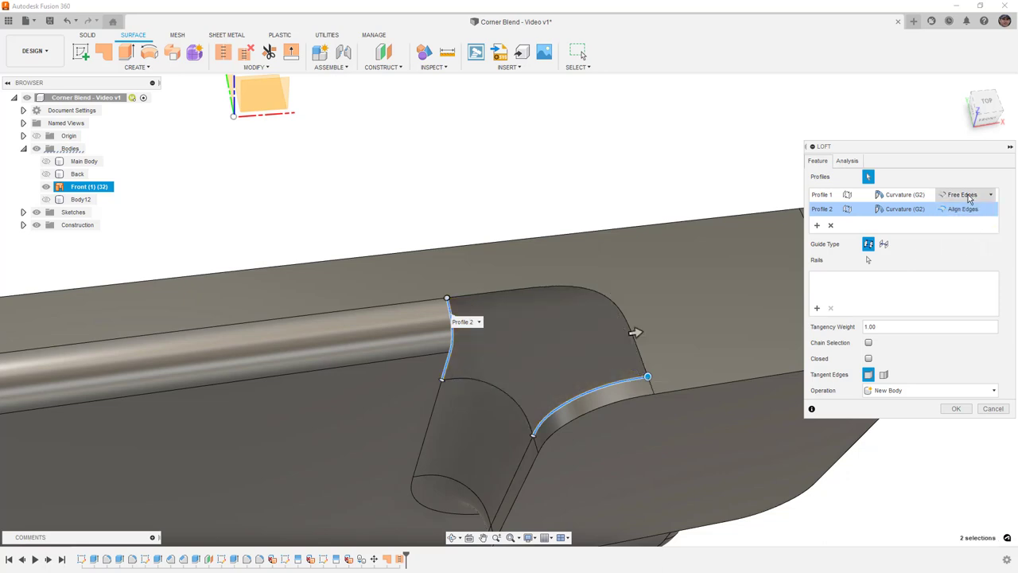
pyautogui.click(971, 223)
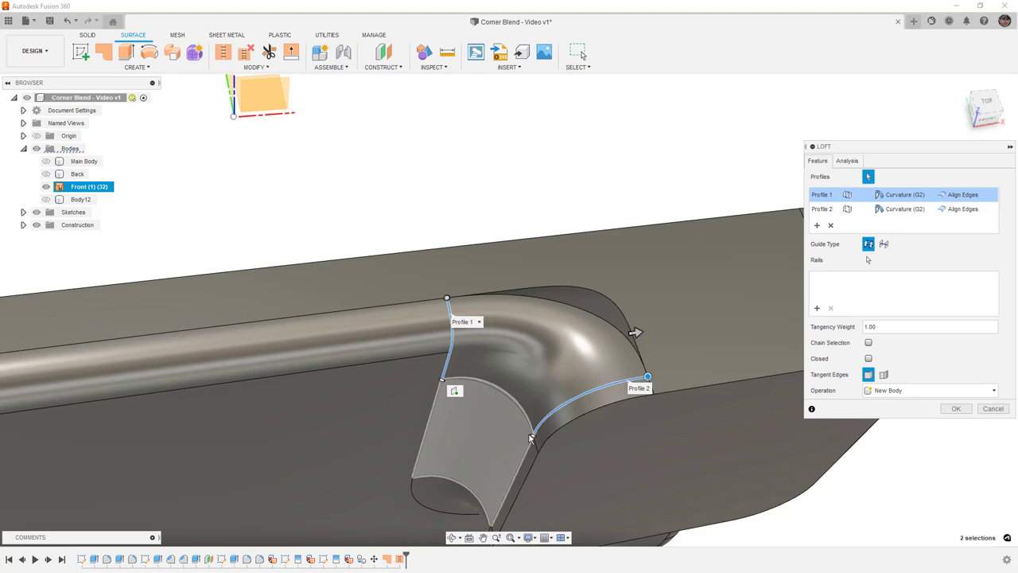
# Try to use the opening's outer spline edge plus the short leftover edge as the loft's first rail
pyautogui.click(817, 309)
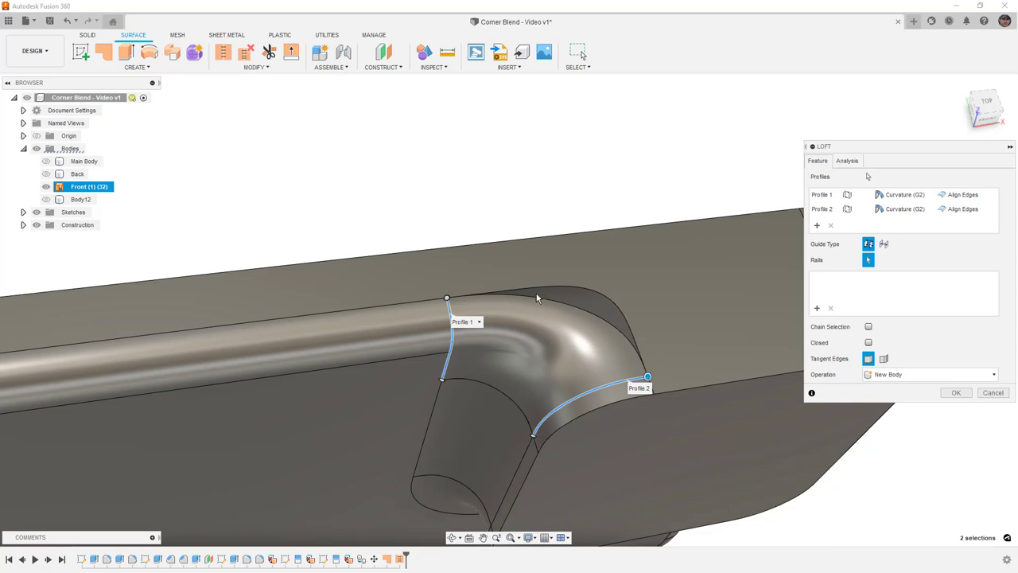
pyautogui.click(490, 292)
pyautogui.scroll(5, 449, 288)
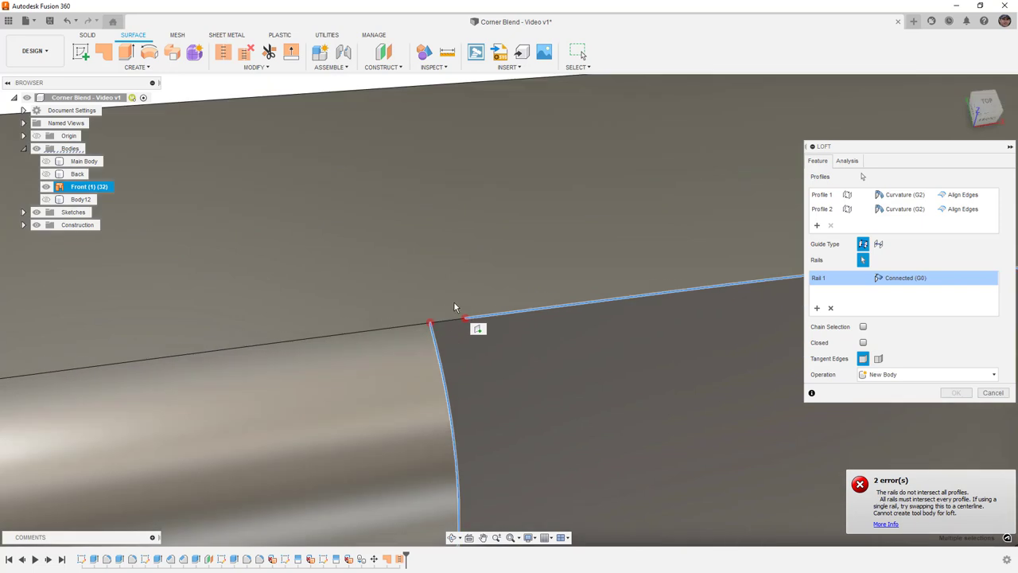
pyautogui.click(448, 321)
pyautogui.scroll(-3, 445, 318)
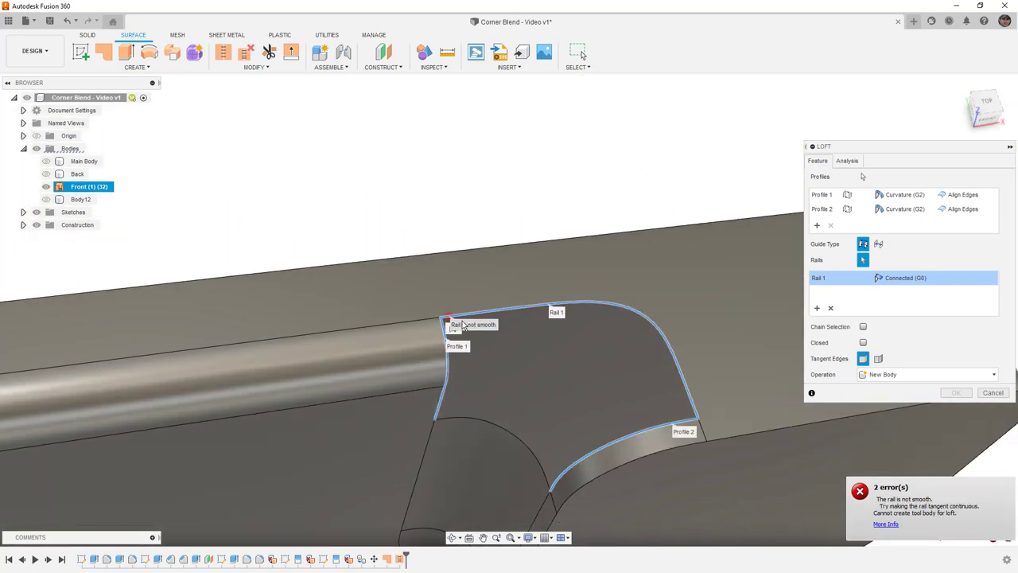
pyautogui.scroll(8, 447, 320)
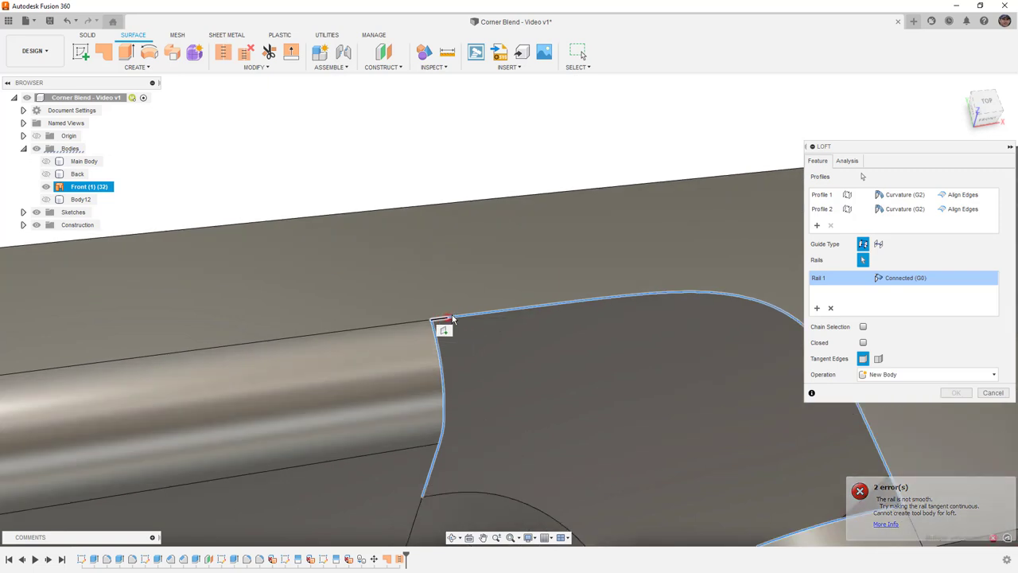
pyautogui.scroll(-3, 407, 283)
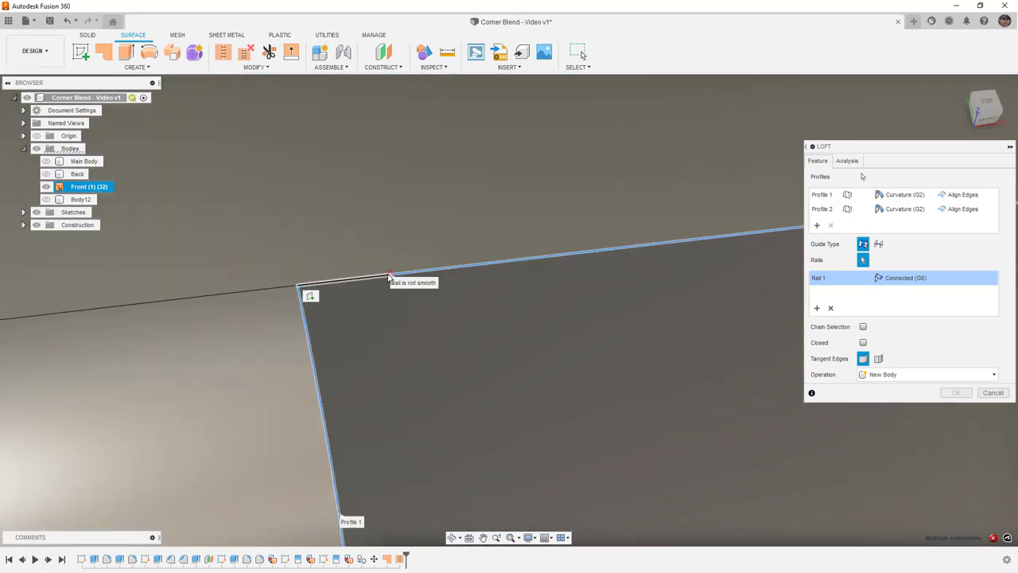
# Try to rebuild the rail starting from the short leftover edge, examine the junction with the spline edge, and remove the rail
pyautogui.click(830, 307)
pyautogui.click(366, 280)
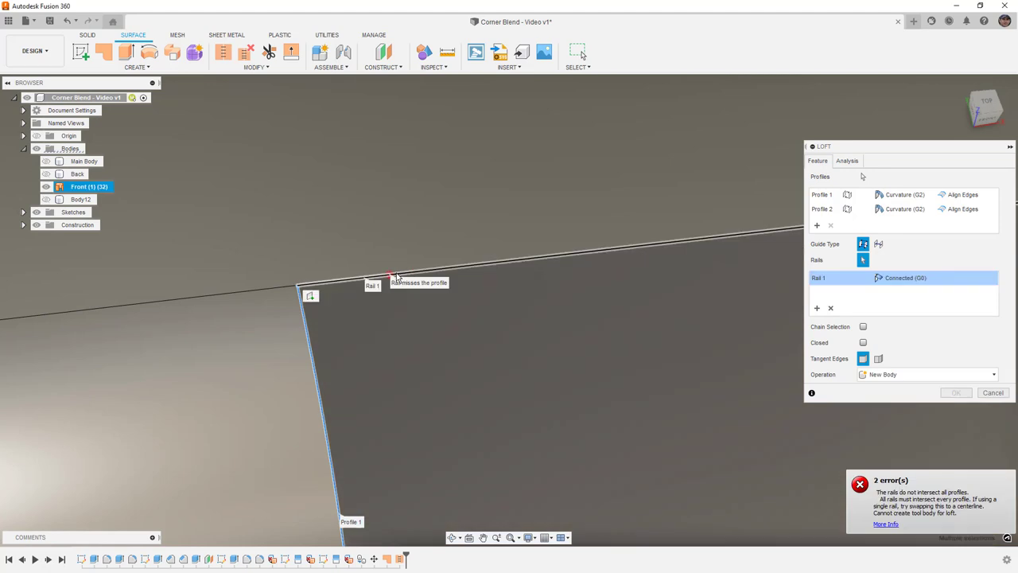
pyautogui.click(392, 277)
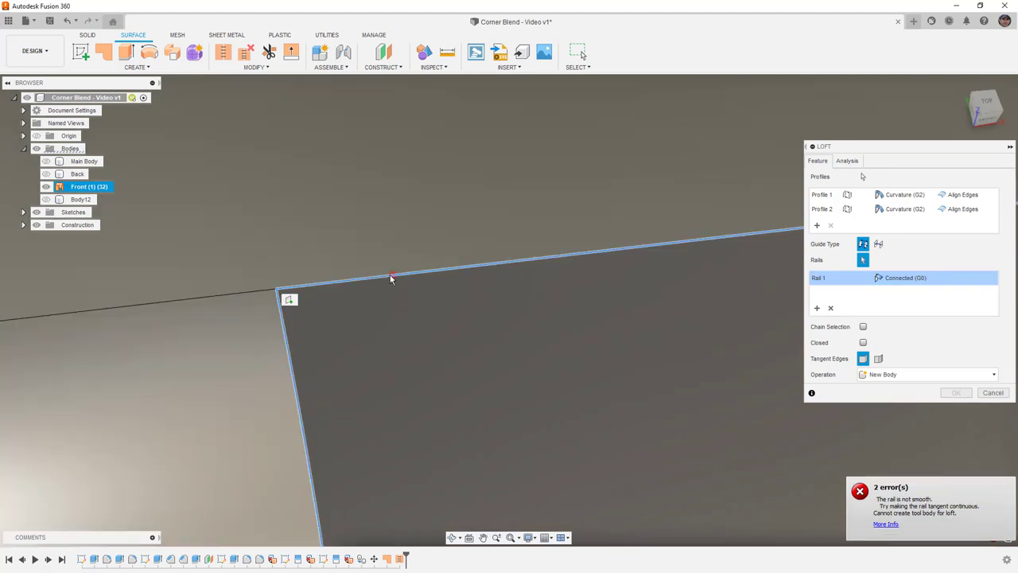
pyautogui.moveTo(399, 279); pyautogui.dragTo(414, 459, button='middle')
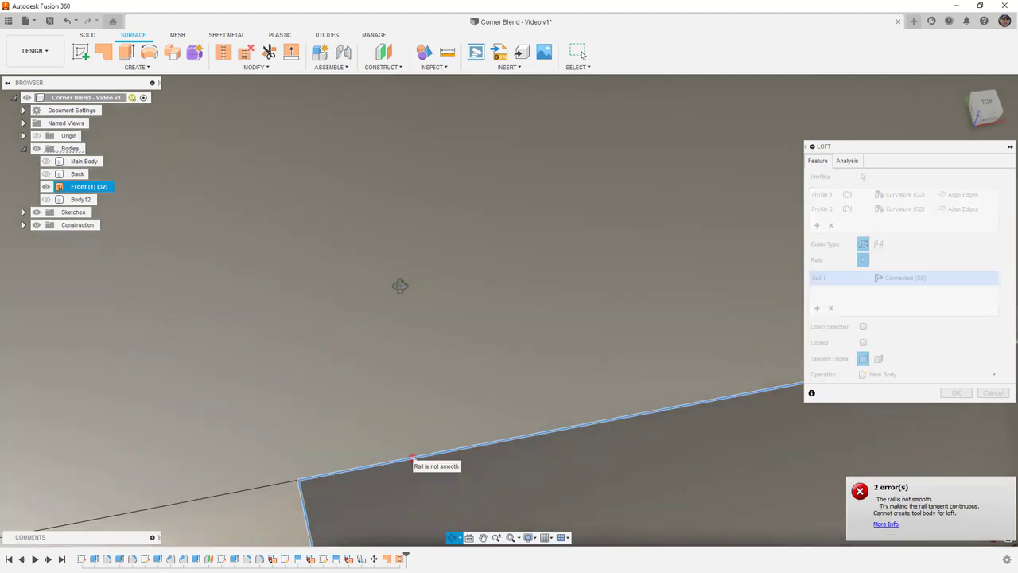
pyautogui.click(414, 458)
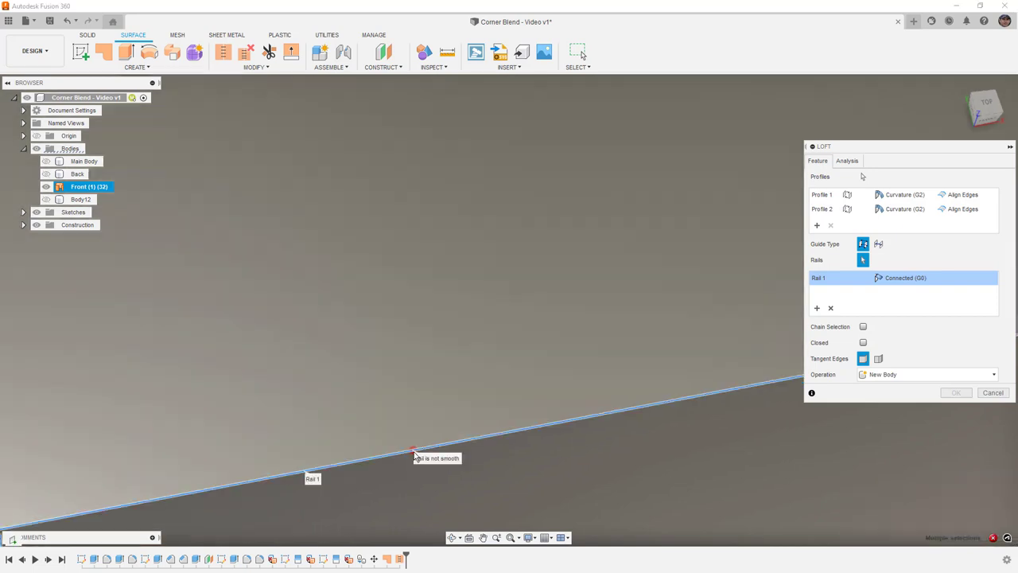
pyautogui.click(414, 453)
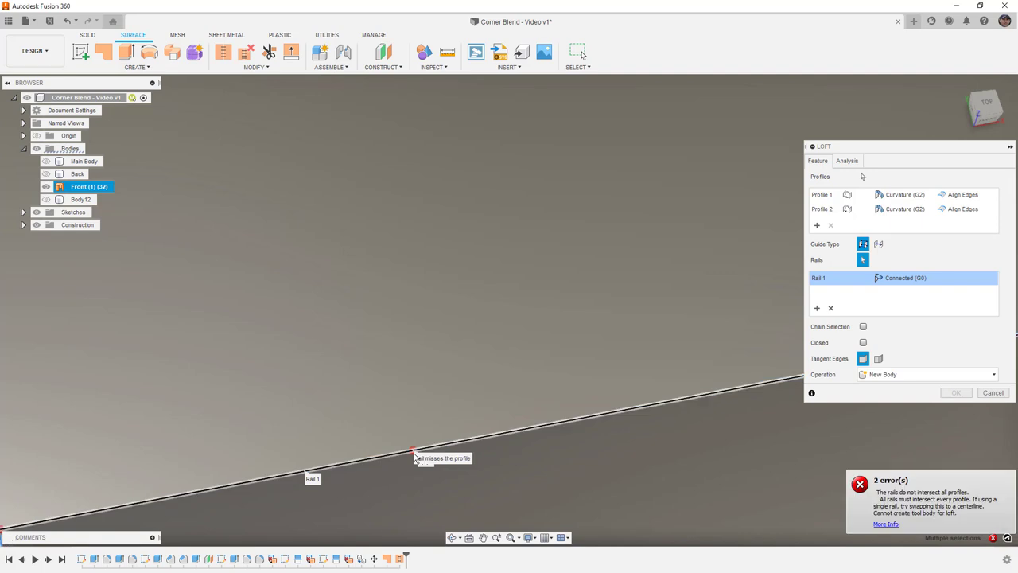
pyautogui.scroll(-3, 410, 422)
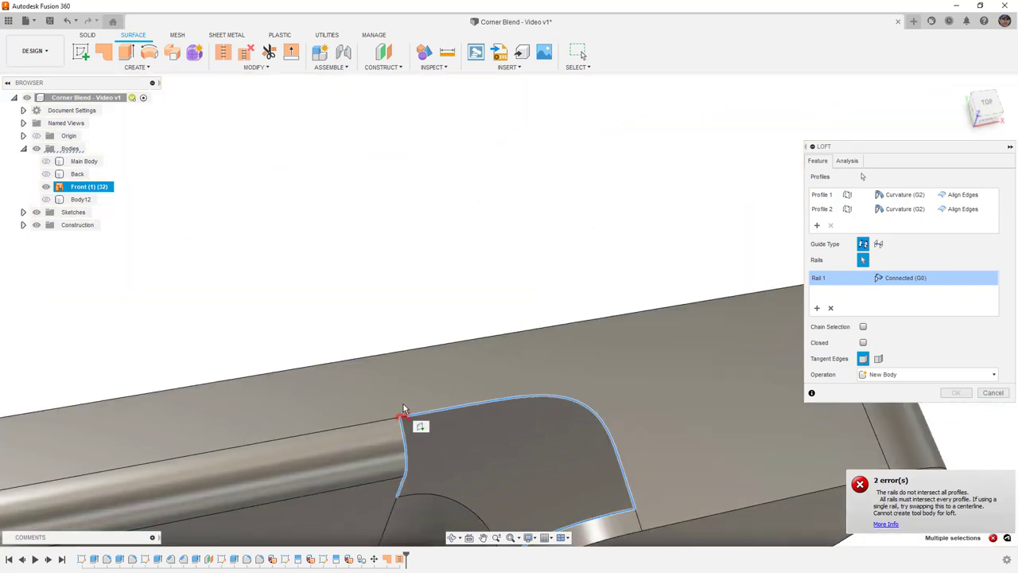
pyautogui.click(831, 308)
pyautogui.scroll(-3, 499, 468)
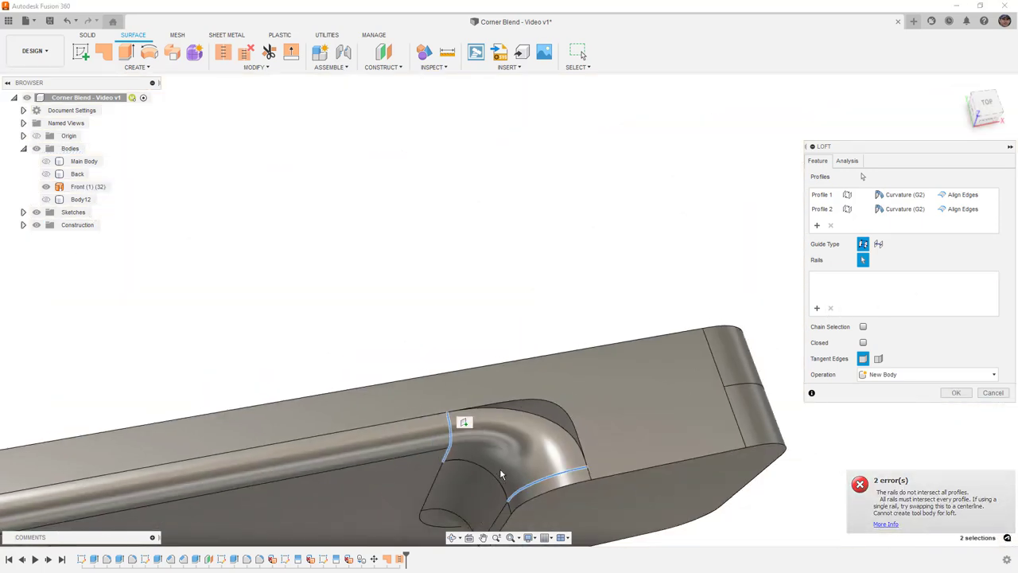
# Add the opening's inner curved edge as a loft rail with Curvature (G2) continuity and inspect the loft along the outer spline edge
pyautogui.click(493, 477)
pyautogui.click(906, 278)
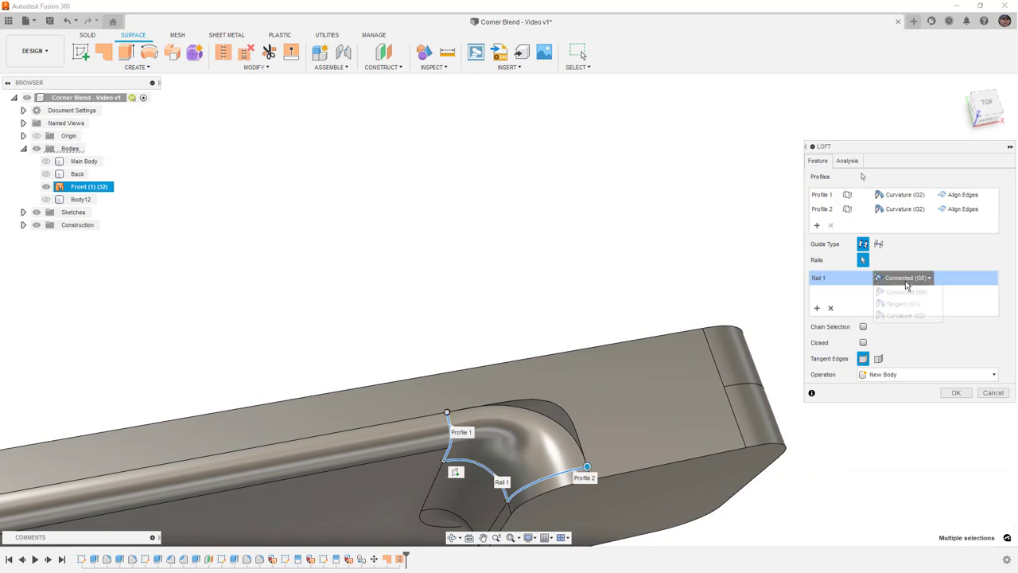
pyautogui.click(904, 315)
pyautogui.keyDown('shift'); pyautogui.moveTo(636, 448); pyautogui.dragTo(448, 415, button='middle'); pyautogui.keyUp('shift')
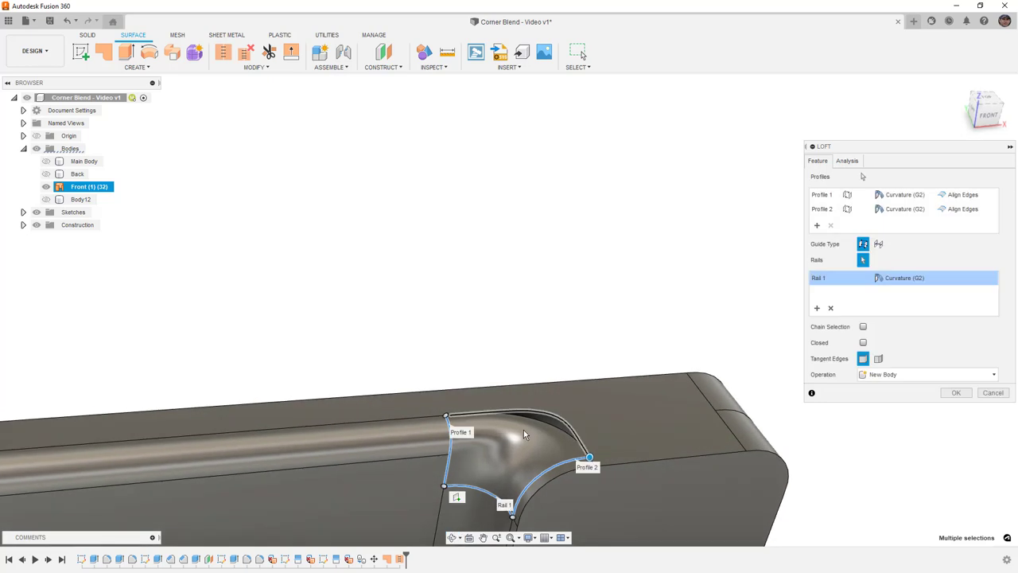
pyautogui.scroll(8, 447, 415)
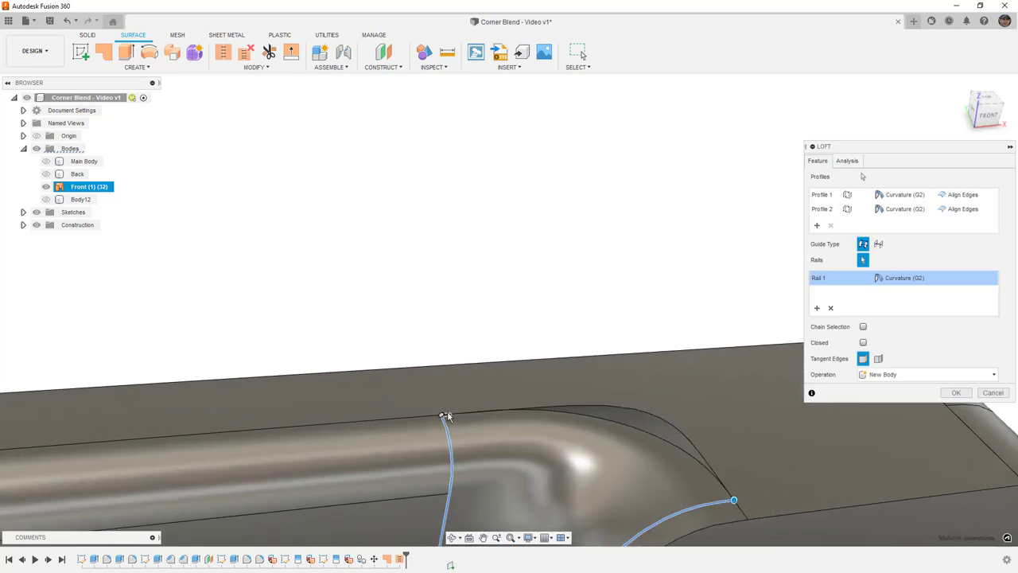
pyautogui.scroll(-1, 439, 418)
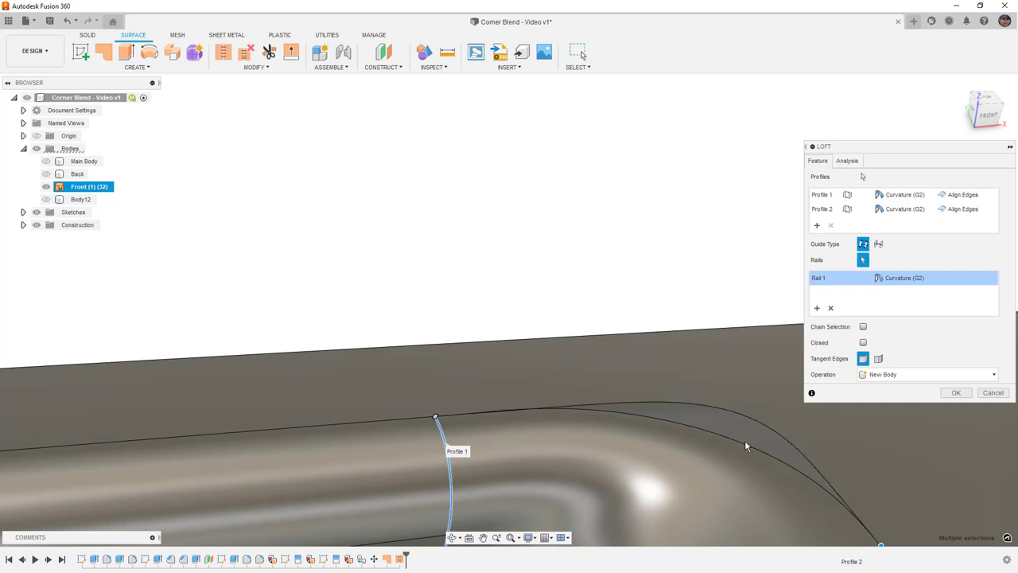
# Try to add the opening's outer spline edge as a second loft rail with Chain Selection turned off
pyautogui.click(814, 304)
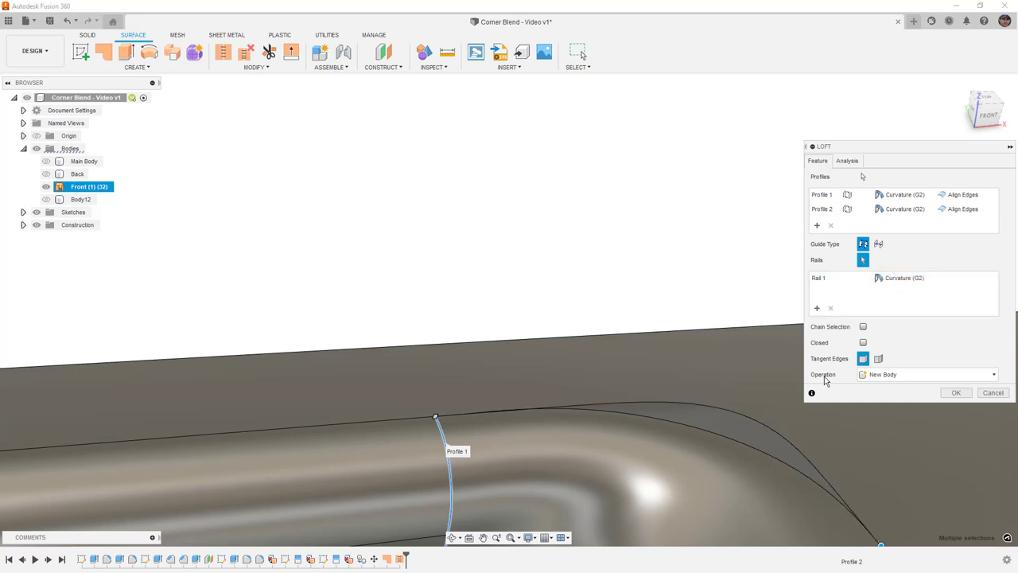
pyautogui.click(808, 460)
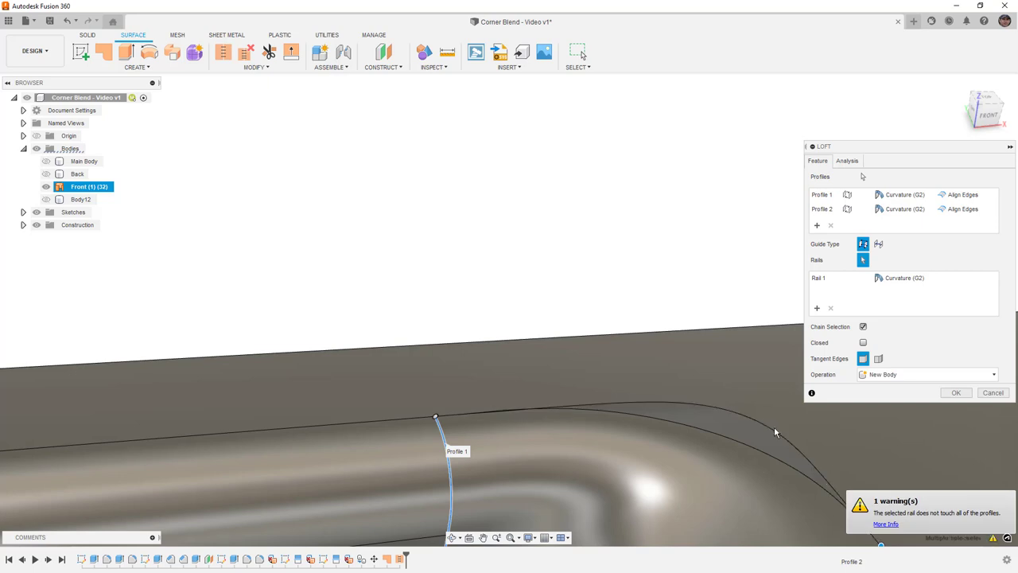
pyautogui.keyDown('shift'); pyautogui.moveTo(784, 440); pyautogui.dragTo(694, 424, button='middle'); pyautogui.keyUp('shift')
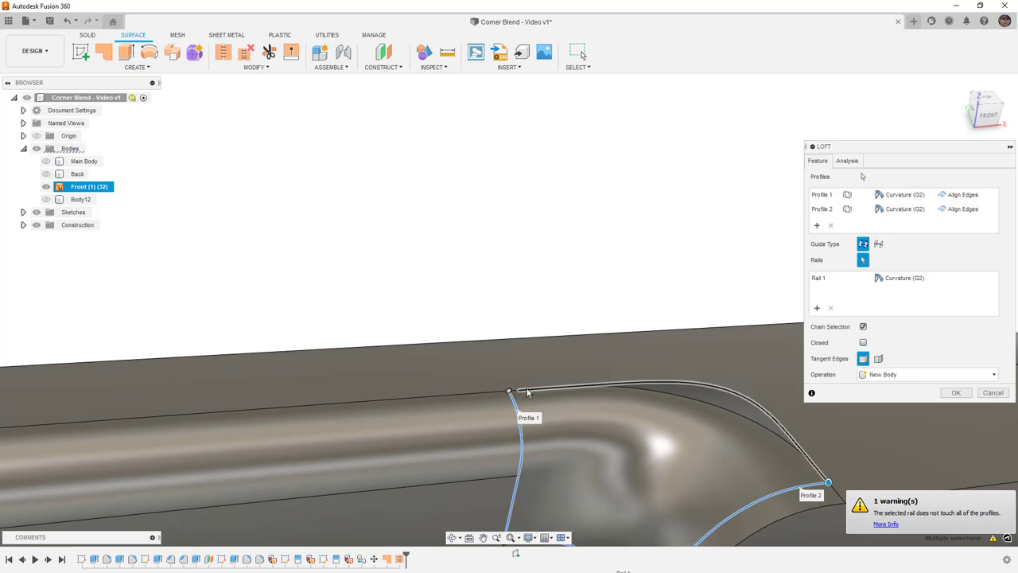
pyautogui.scroll(3, 517, 393)
pyautogui.click(864, 327)
pyautogui.click(700, 379)
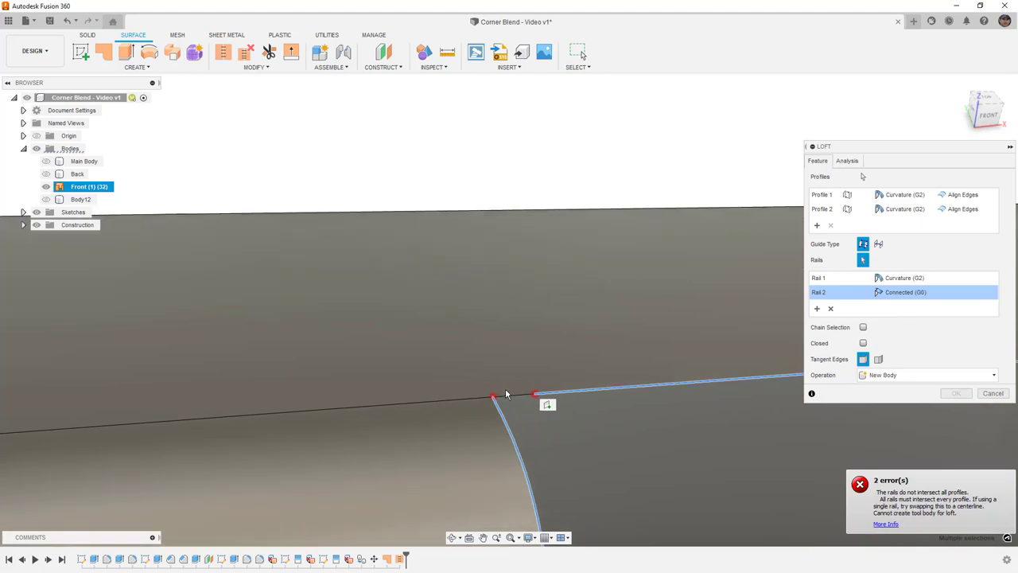
# Try to add the short leftover edge between the spline edge and Profile 1 as a rail, and cancel the loft
pyautogui.scroll(2, 506, 394)
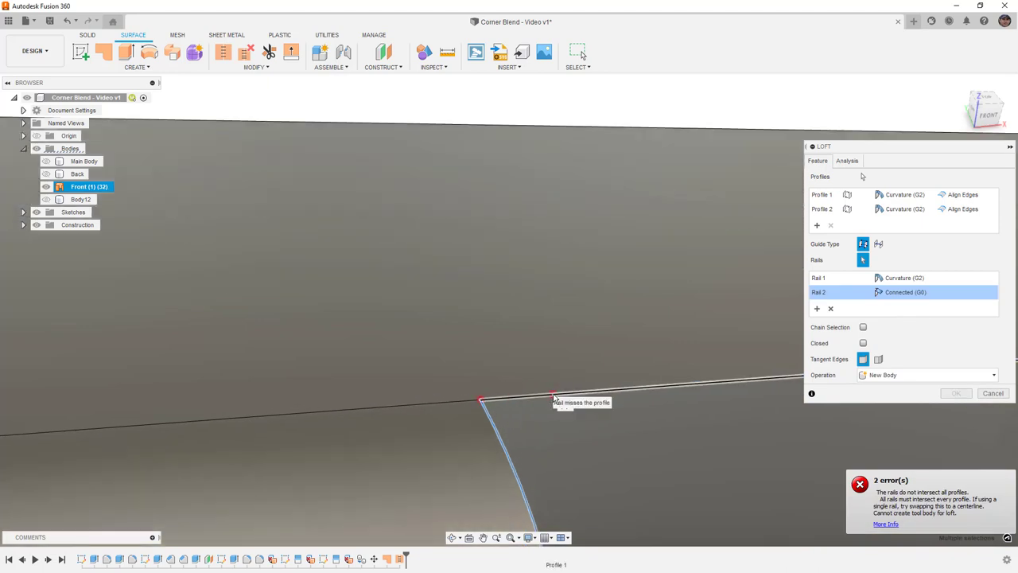
pyautogui.click(552, 397)
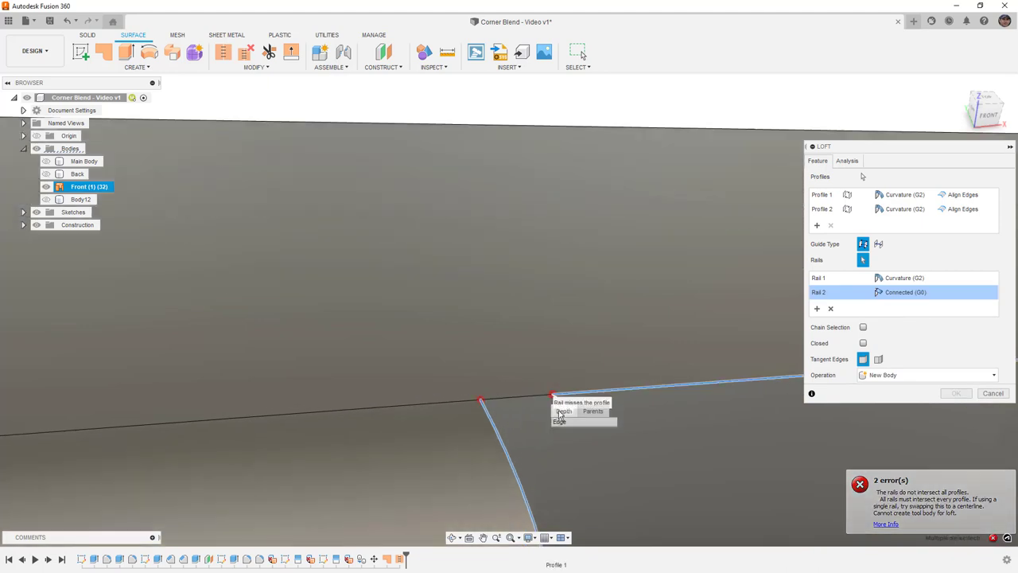
pyautogui.click(549, 397)
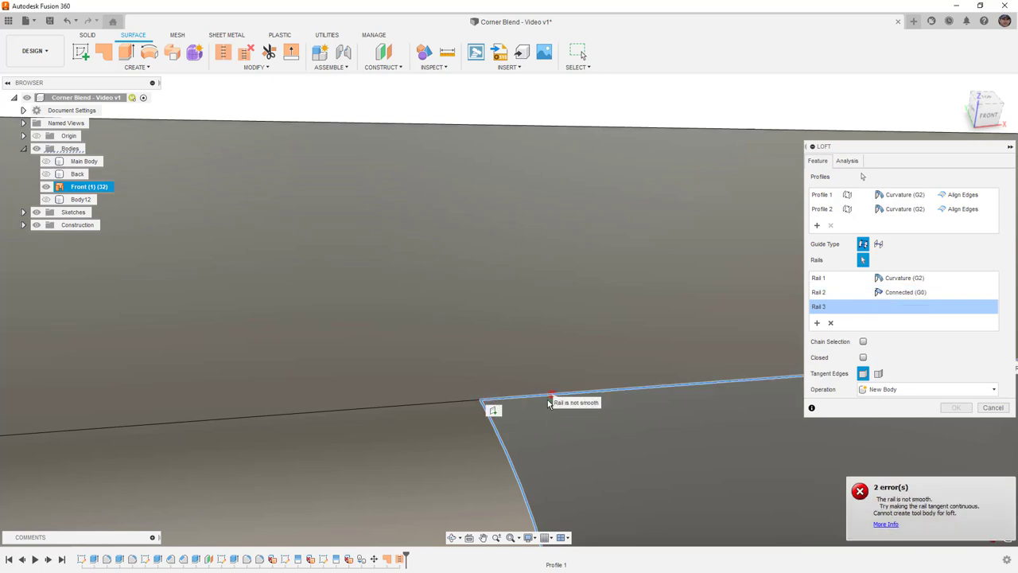
pyautogui.click(553, 396)
pyautogui.click(547, 397)
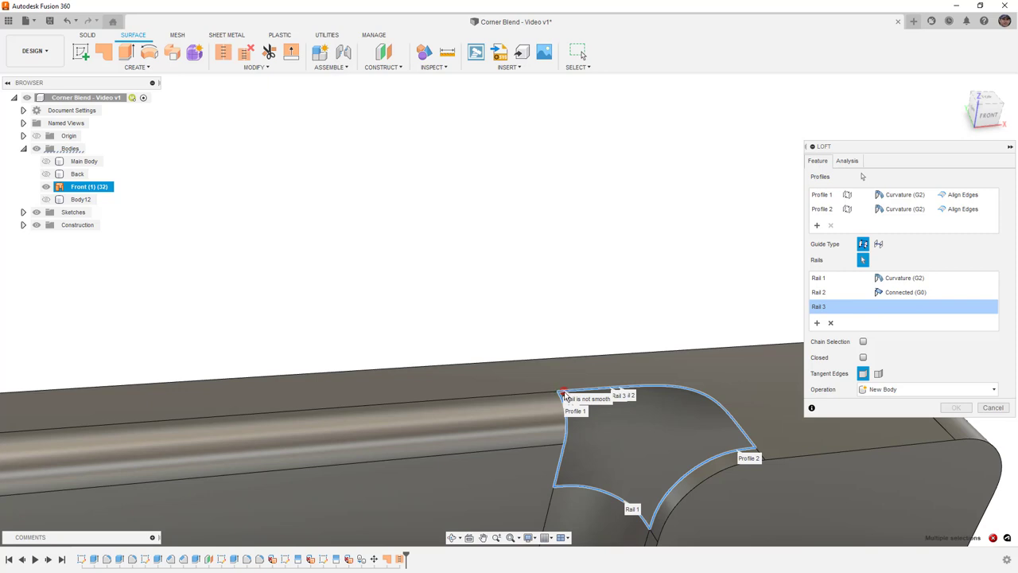
pyautogui.click(987, 409)
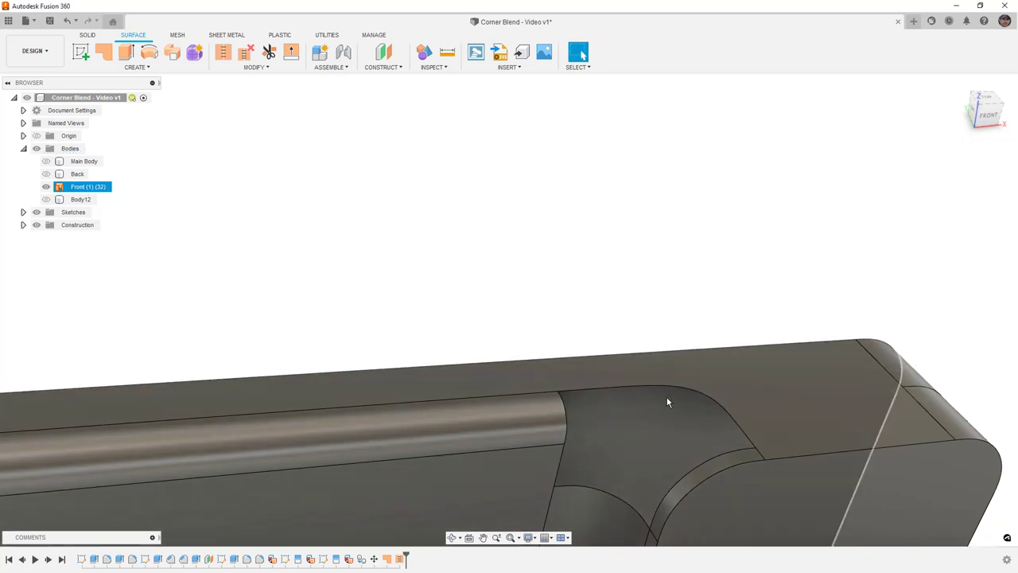
# Create a sketch on the flat top face of the Front body beside the corner opening
pyautogui.moveTo(684, 380); pyautogui.dragTo(640, 384)
pyautogui.press('Escape')
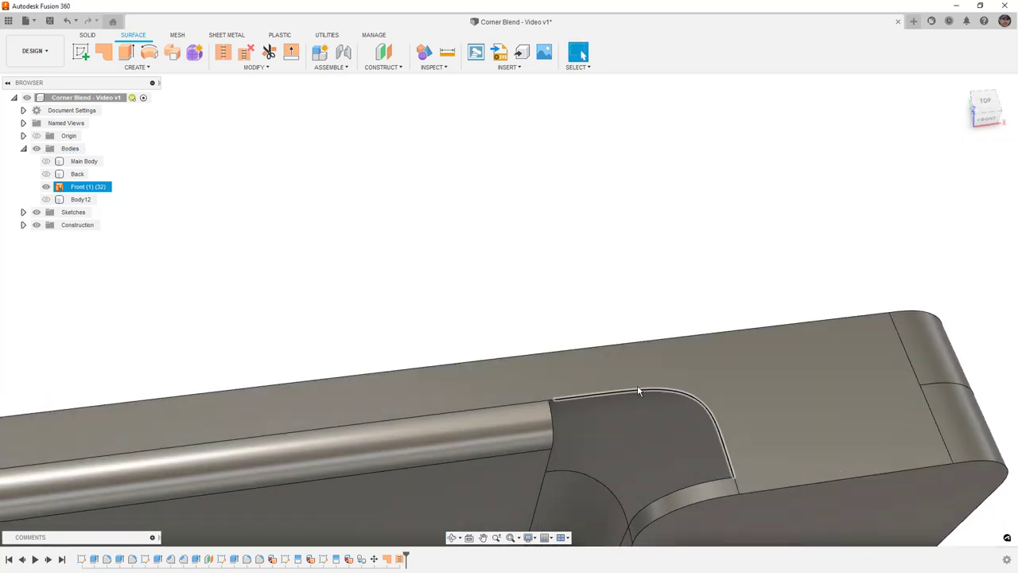
pyautogui.click(633, 373)
pyautogui.rightClick(632, 379)
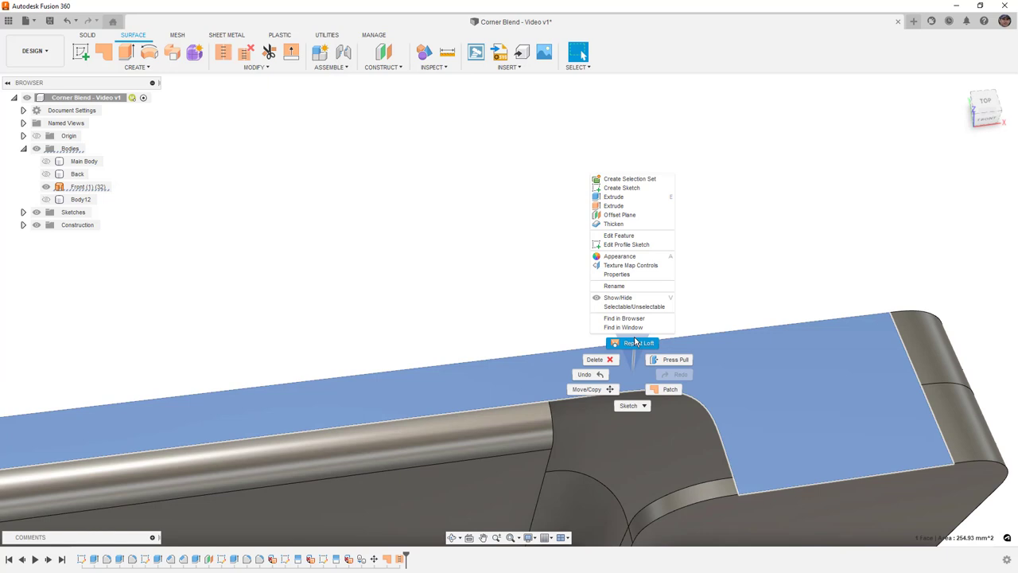
pyautogui.click(632, 188)
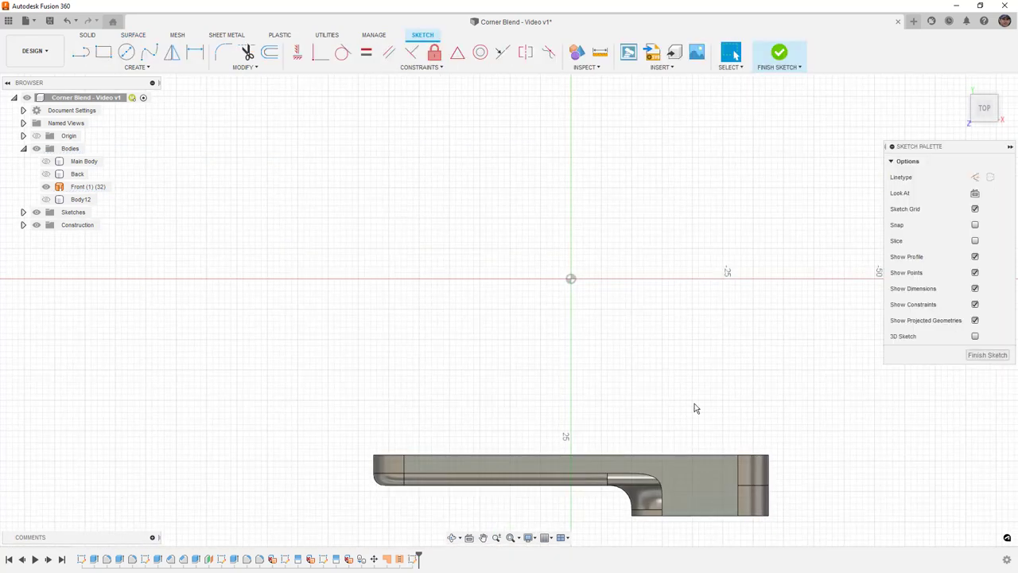
pyautogui.scroll(3, 559, 346)
pyautogui.scroll(3, 559, 342)
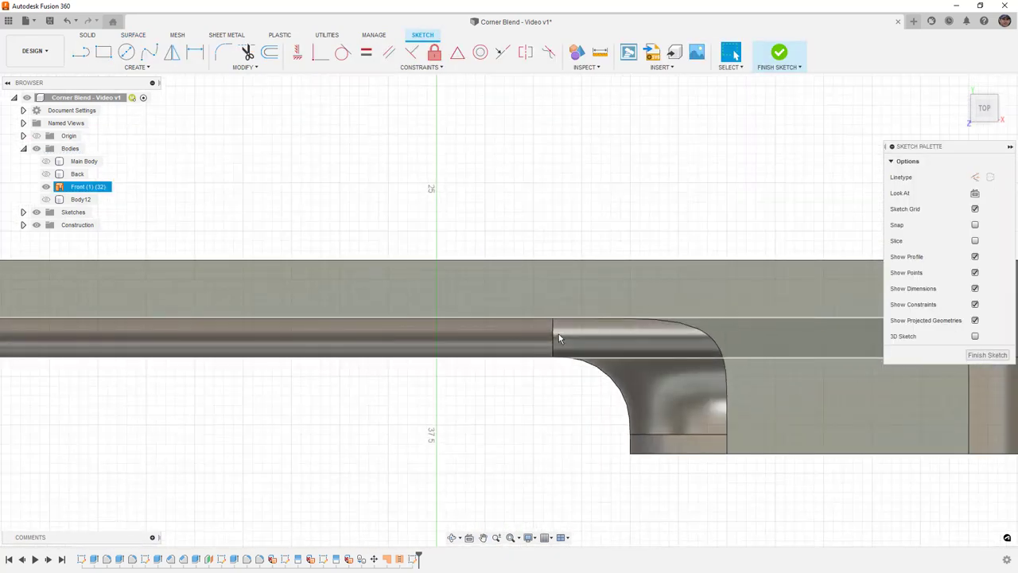
# Draw a line onto the top face from the end of the long rounded edge, perpendicular to it, and dimension it to 1 mm
pyautogui.press('l')
pyautogui.click(554, 320)
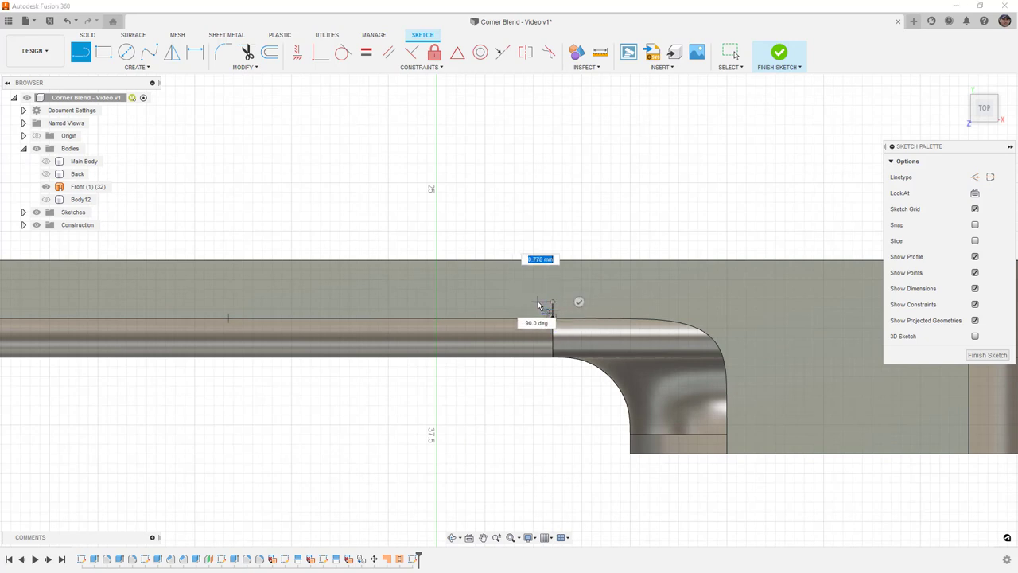
pyautogui.scroll(2, 544, 305)
pyautogui.press('d')
pyautogui.click(560, 313)
pyautogui.click(548, 315)
pyautogui.write('1')
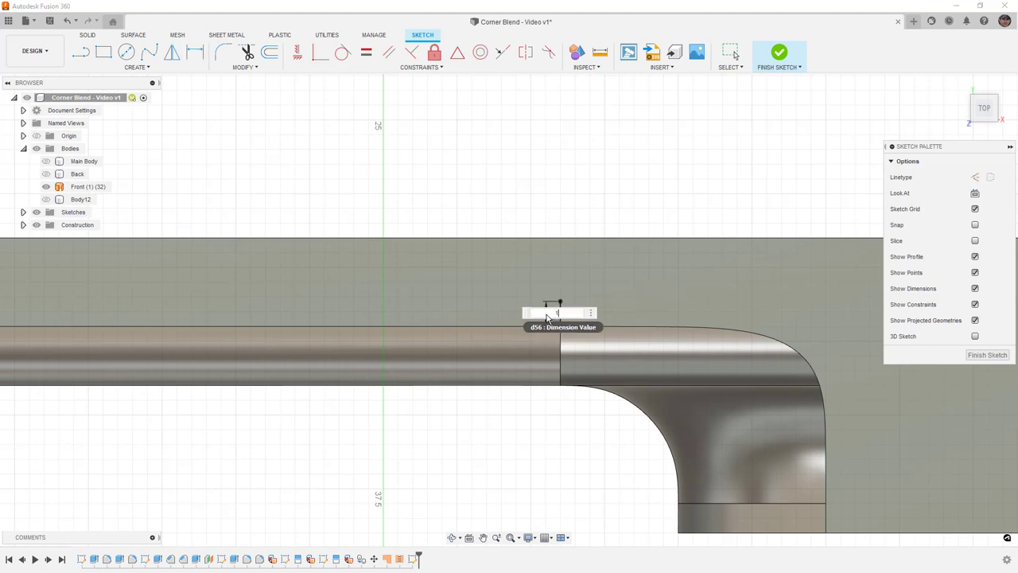
pyautogui.press('Return')
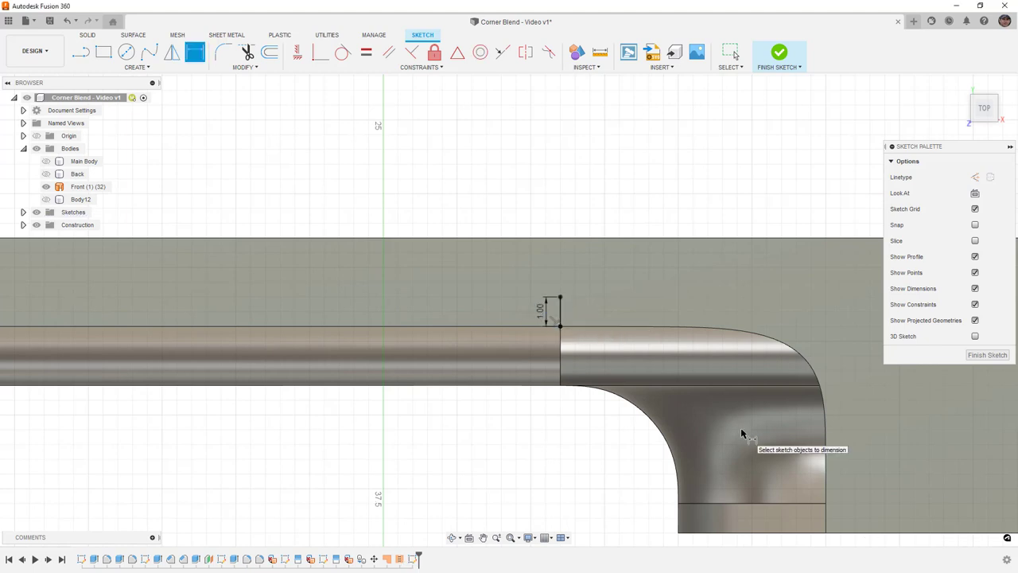
# Draw a second line outward from the opposite end of the opening's outer edge, 1 mm long and perpendicular to that edge
pyautogui.press('l')
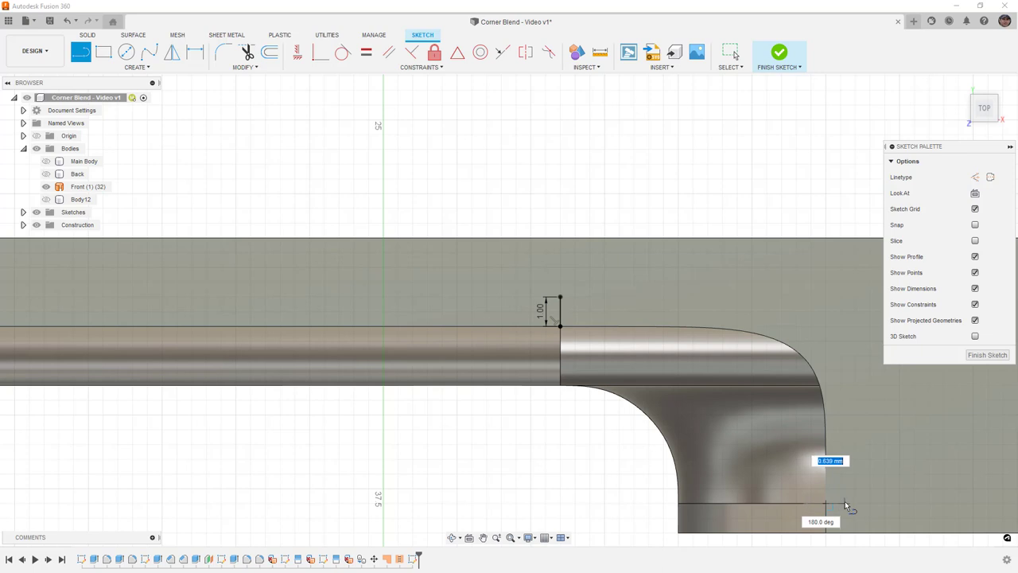
pyautogui.click(847, 504)
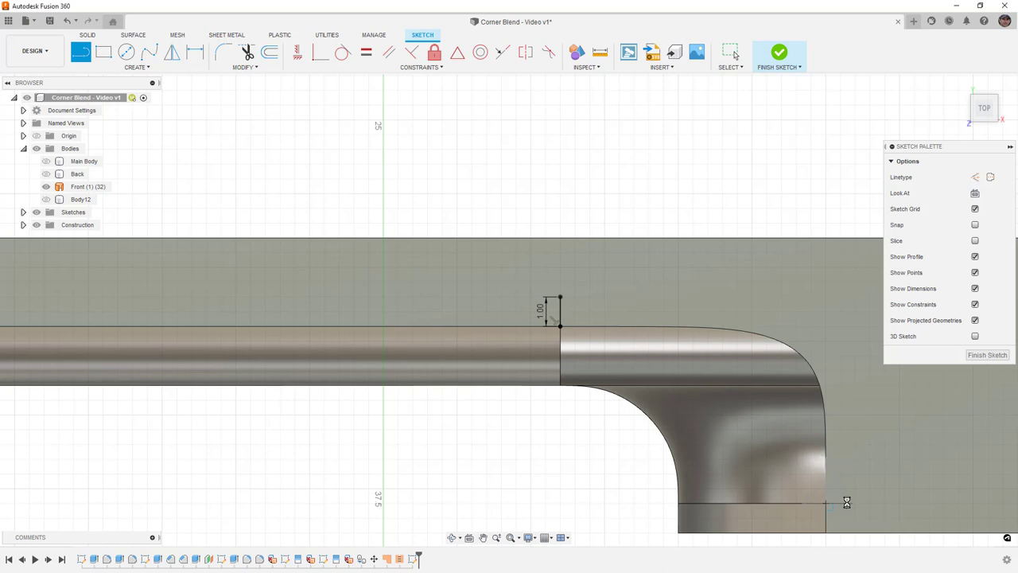
pyautogui.press('Escape')
pyautogui.moveTo(927, 468); pyautogui.dragTo(687, 426, button='middle')
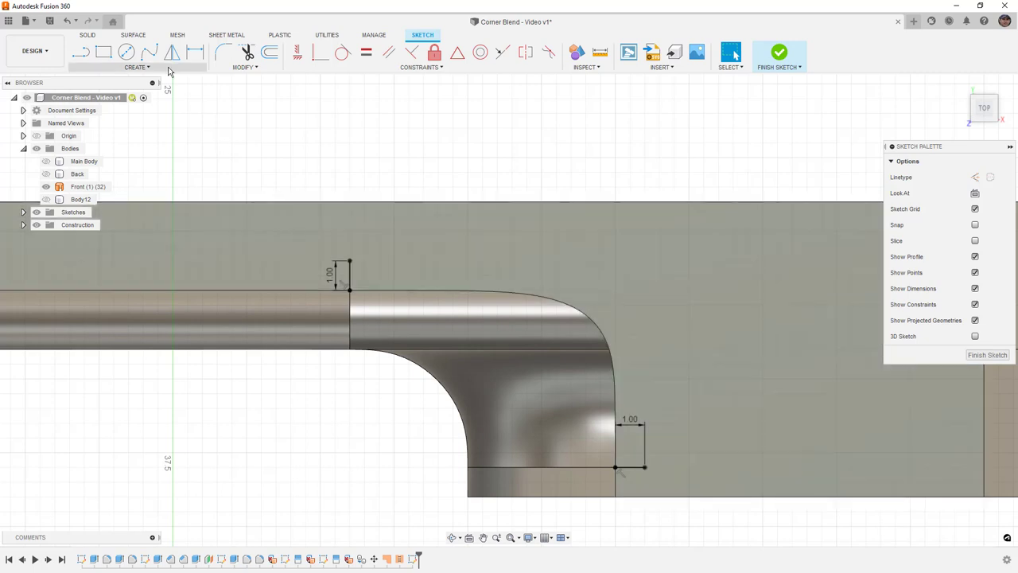
# Draw a degree 5 control point spline around the corner, connecting the free ends of the two 1 mm lines
pyautogui.click(142, 67)
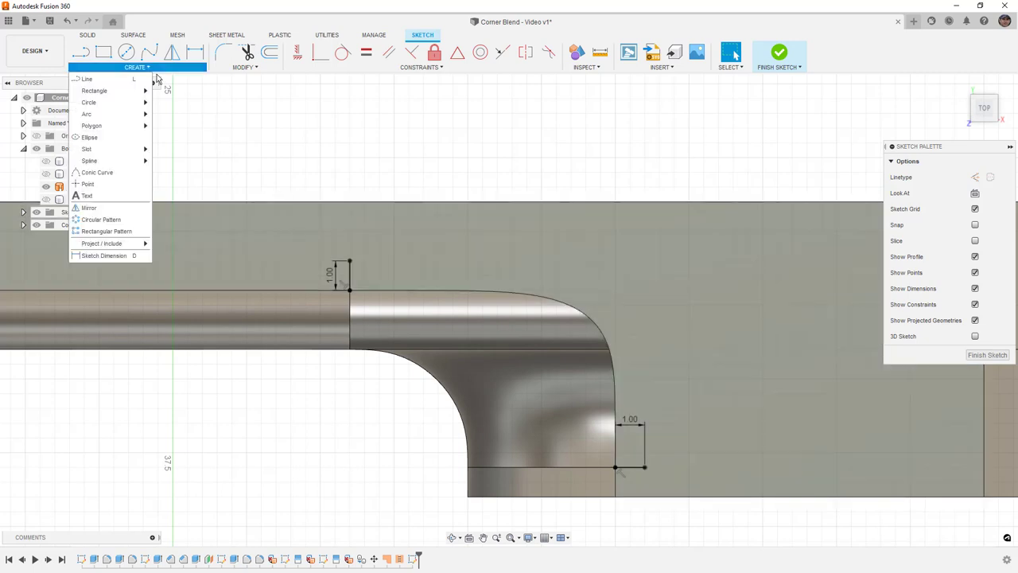
pyautogui.click(168, 172)
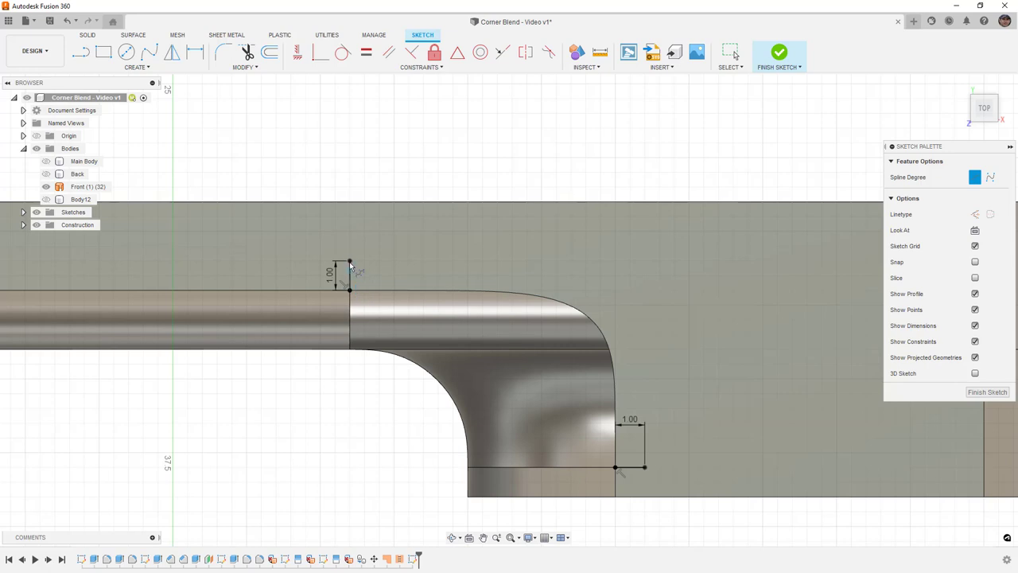
pyautogui.click(382, 260)
pyautogui.click(526, 260)
pyautogui.click(633, 289)
pyautogui.click(642, 358)
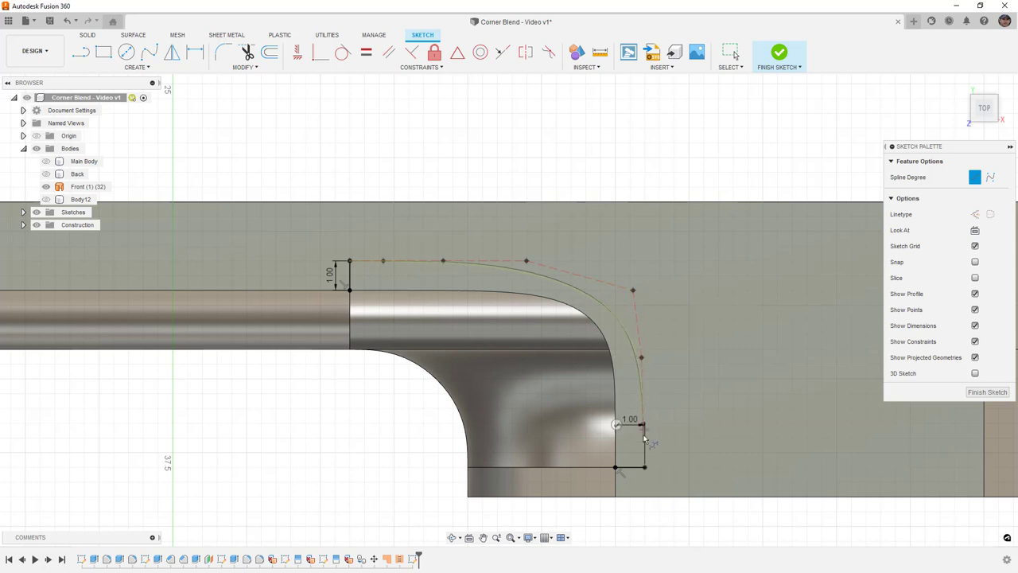
pyautogui.click(645, 467)
pyautogui.press('Return')
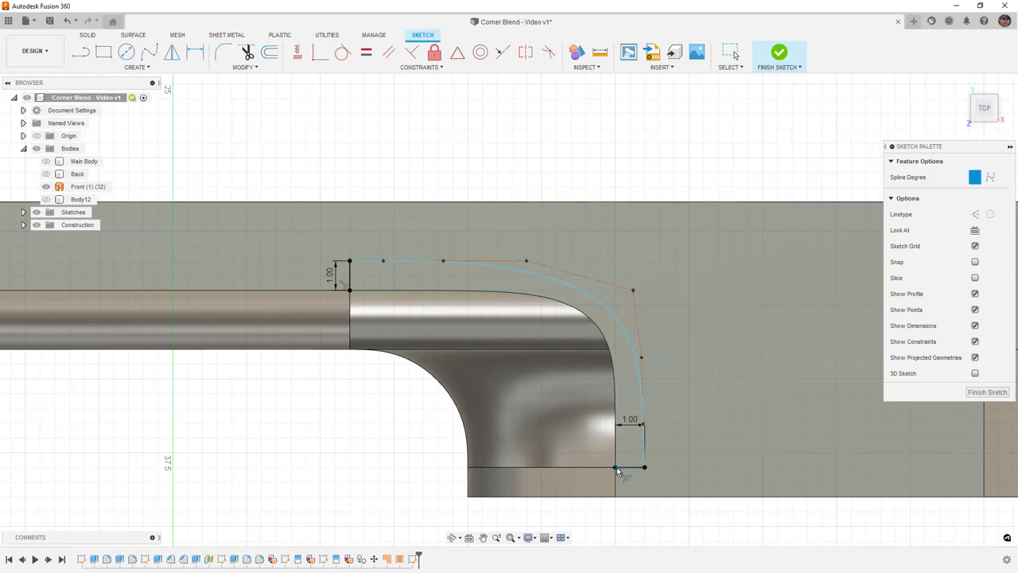
# Constrain the three control polygon segments at each end of the spline to be horizontal or vertical respectively
pyautogui.click(297, 54)
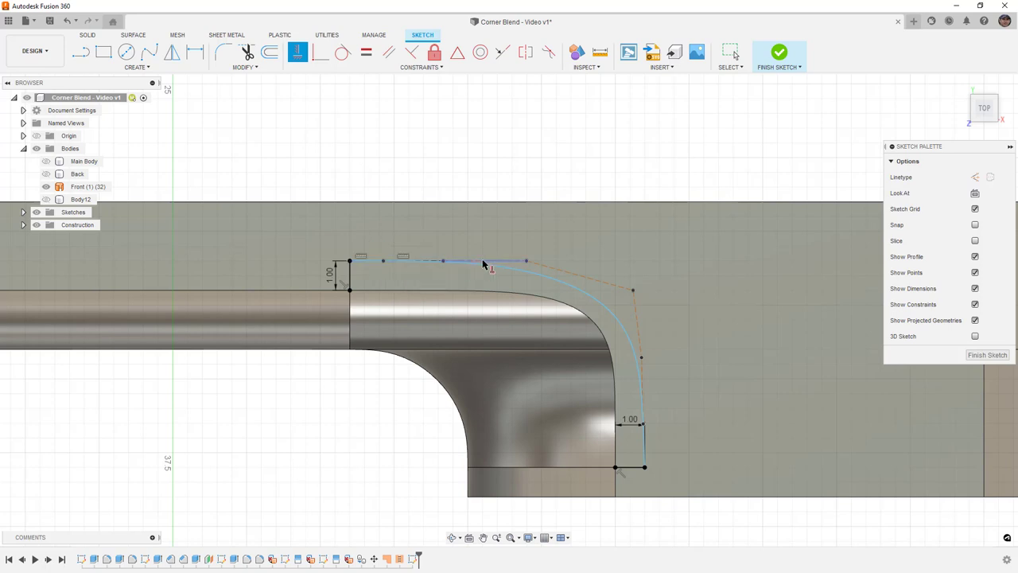
pyautogui.click(645, 449)
pyautogui.click(647, 406)
pyautogui.click(647, 350)
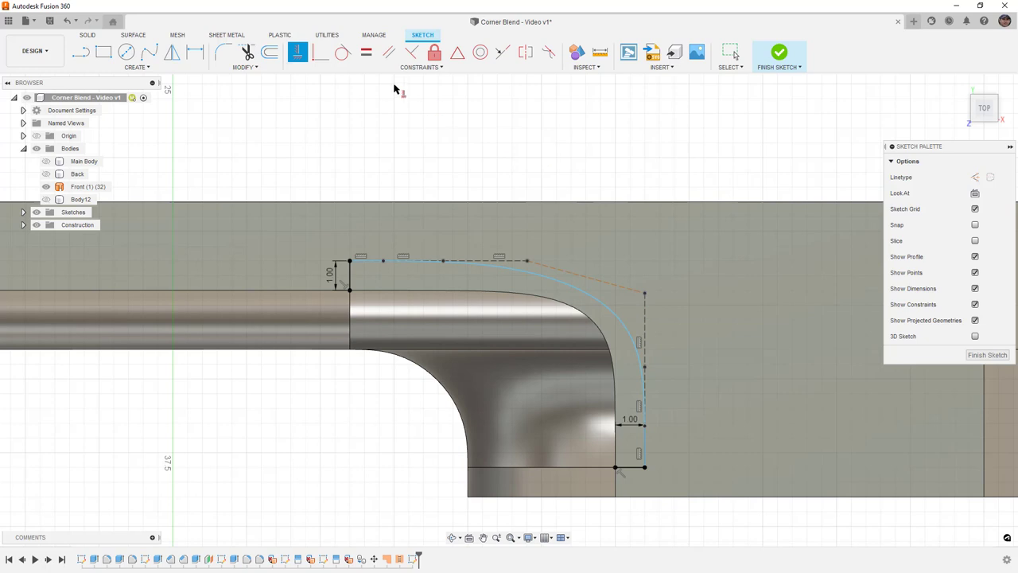
# Make the three horizontal control polygon segments equal in length, and likewise the three vertical ones
pyautogui.click(365, 53)
pyautogui.click(409, 262)
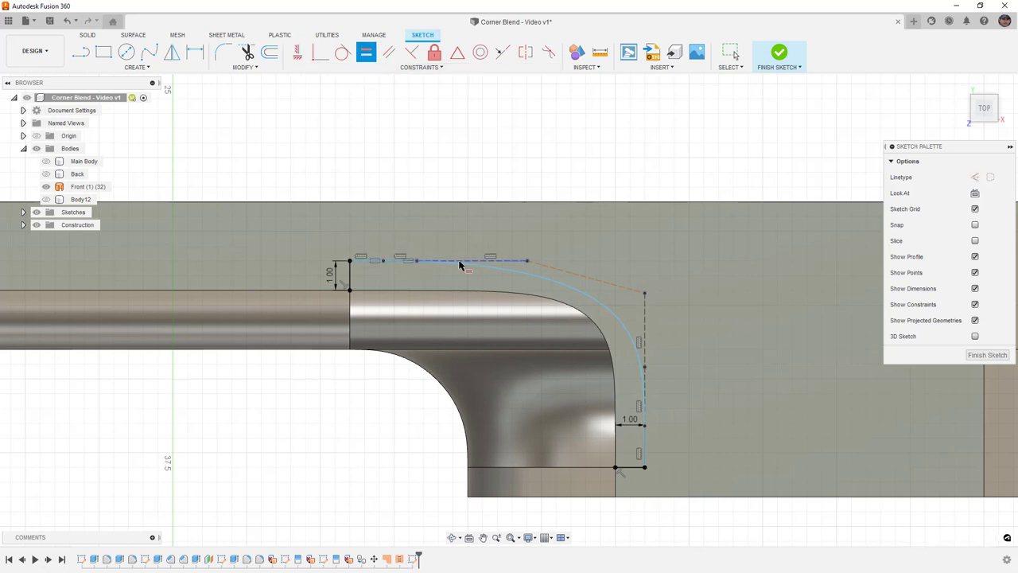
pyautogui.click(481, 262)
pyautogui.click(404, 263)
pyautogui.click(646, 445)
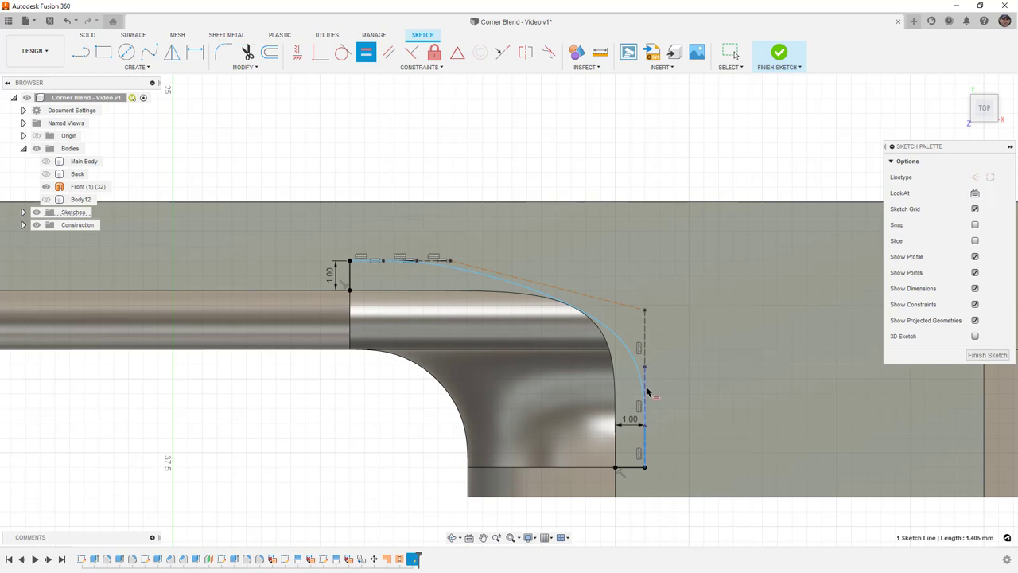
pyautogui.click(644, 354)
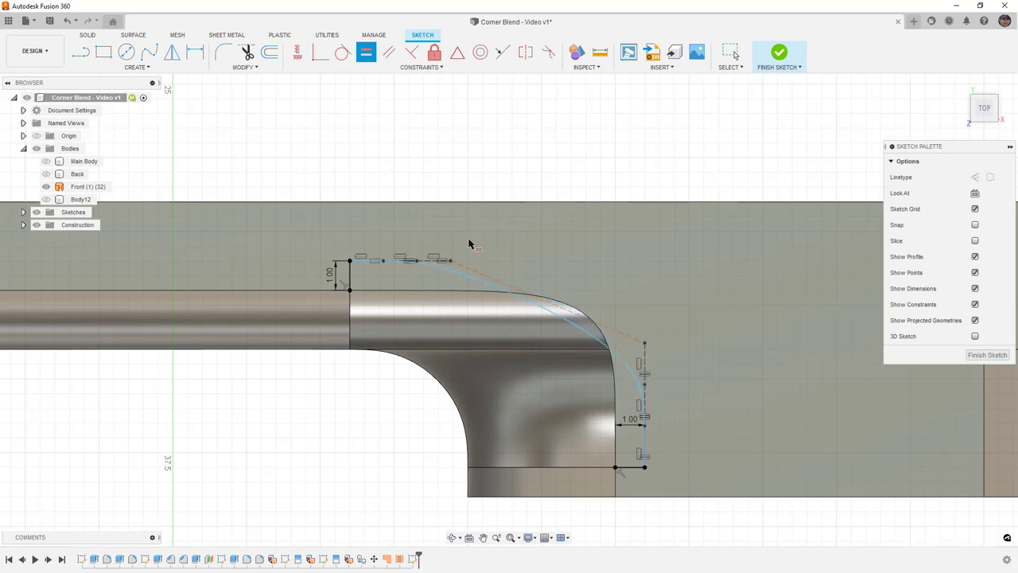
# Pull the spline's two innermost control points toward the corner so the curve runs outside the opening's edge
pyautogui.press('Escape')
pyautogui.moveTo(463, 253); pyautogui.dragTo(612, 270)
pyautogui.moveTo(644, 341); pyautogui.dragTo(645, 307)
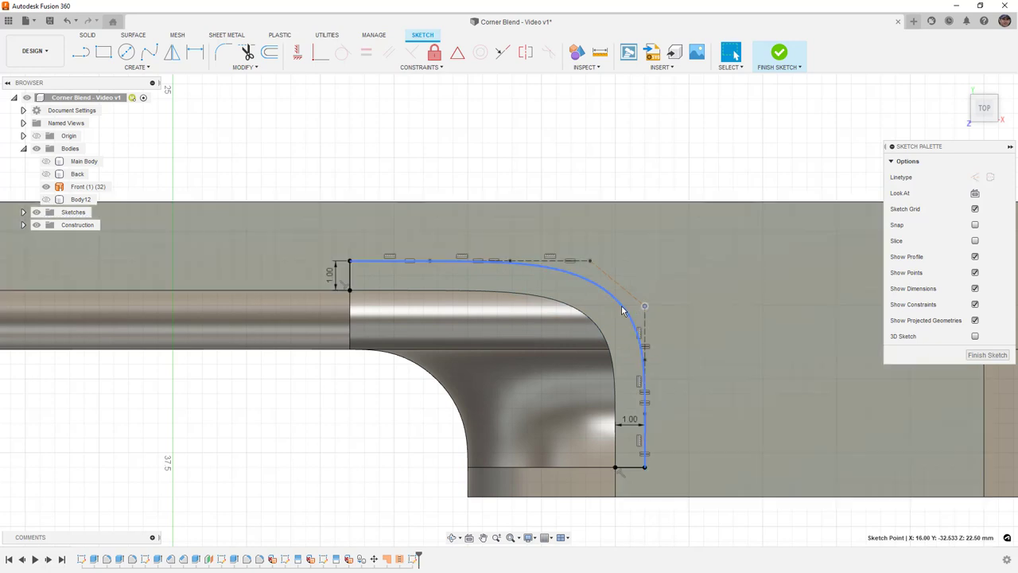
# Display the spline's curvature comb with density 20 and scale 1.000, refine its shape, and finish the sketch
pyautogui.click(623, 310)
pyautogui.click(975, 177)
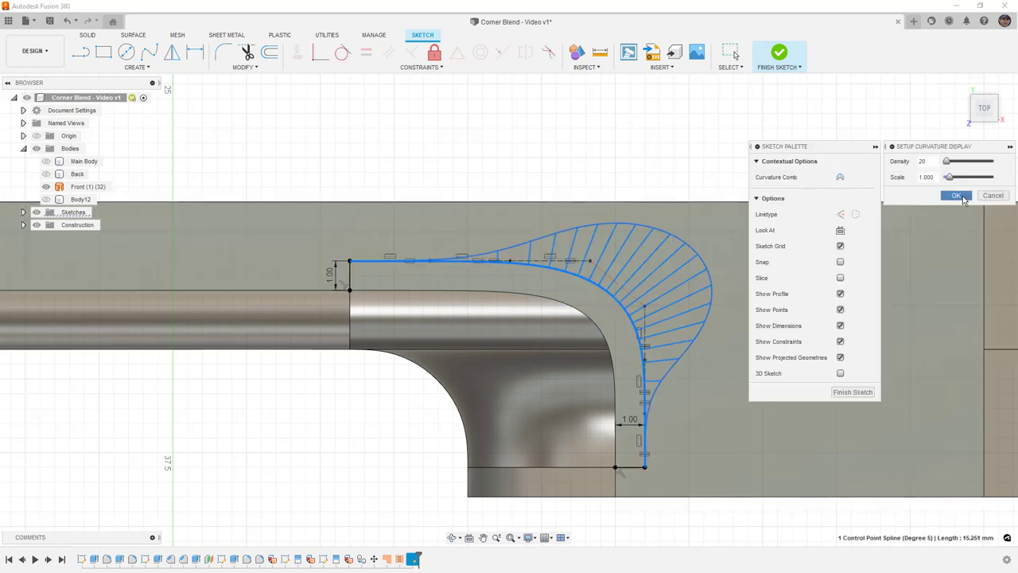
pyautogui.click(961, 199)
pyautogui.press('Escape')
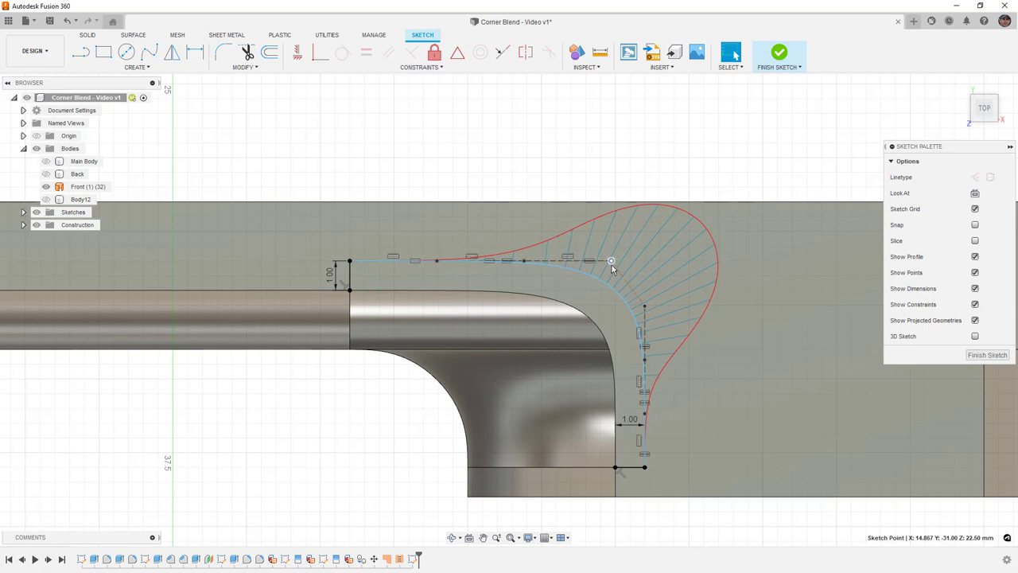
pyautogui.click(780, 53)
# Split the Front body's top face with the sketched spline profile, and select the narrow strip along the opening
pyautogui.click(278, 68)
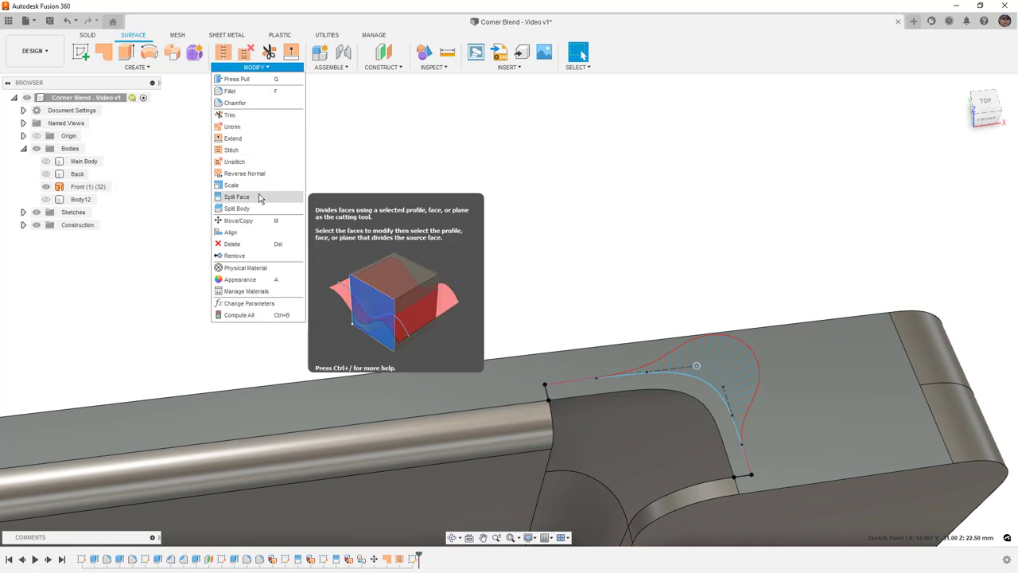
pyautogui.click(255, 197)
pyautogui.click(693, 389)
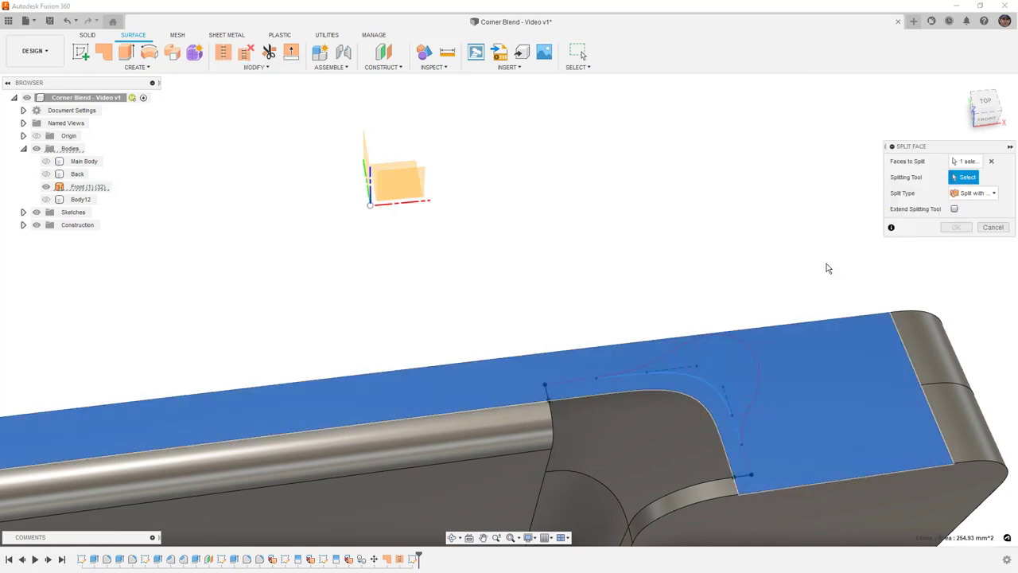
pyautogui.click(704, 378)
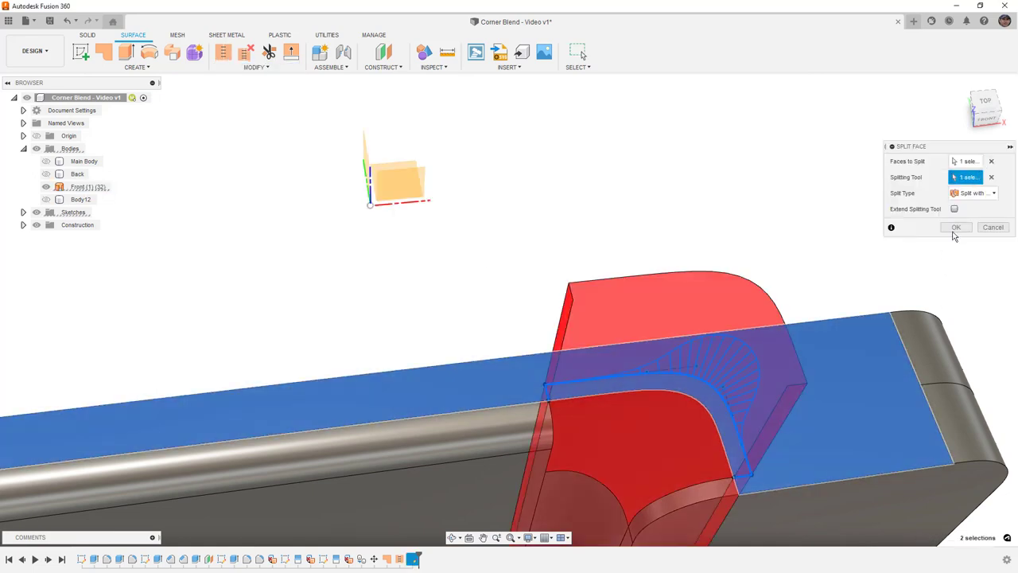
pyautogui.click(956, 228)
pyautogui.click(703, 390)
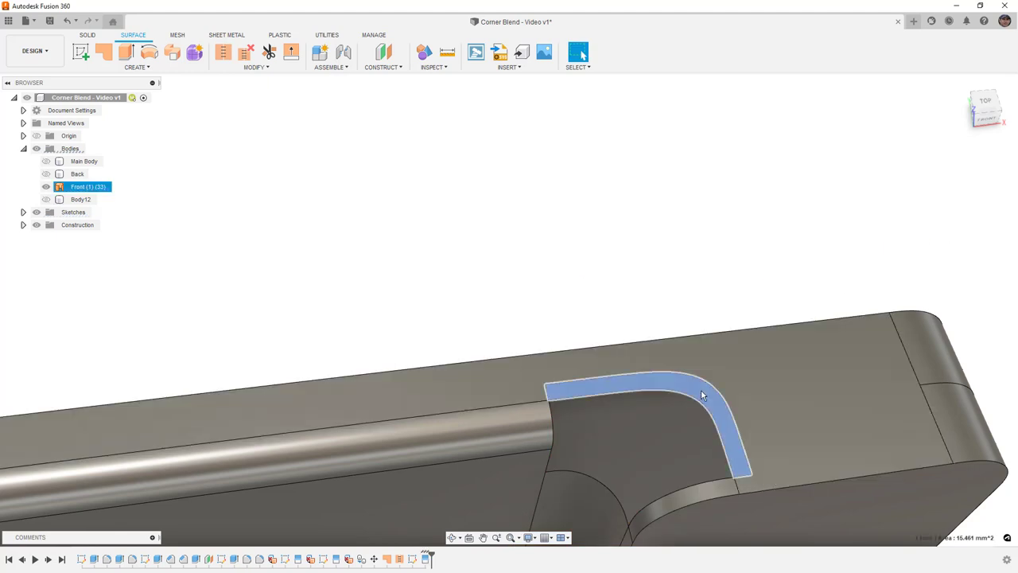
# Delete the selected narrow strip of the Front body's top face along the corner opening
pyautogui.press('Delete')
pyautogui.keyDown('shift'); pyautogui.moveTo(615, 327); pyautogui.dragTo(526, 338, button='middle'); pyautogui.keyUp('shift')
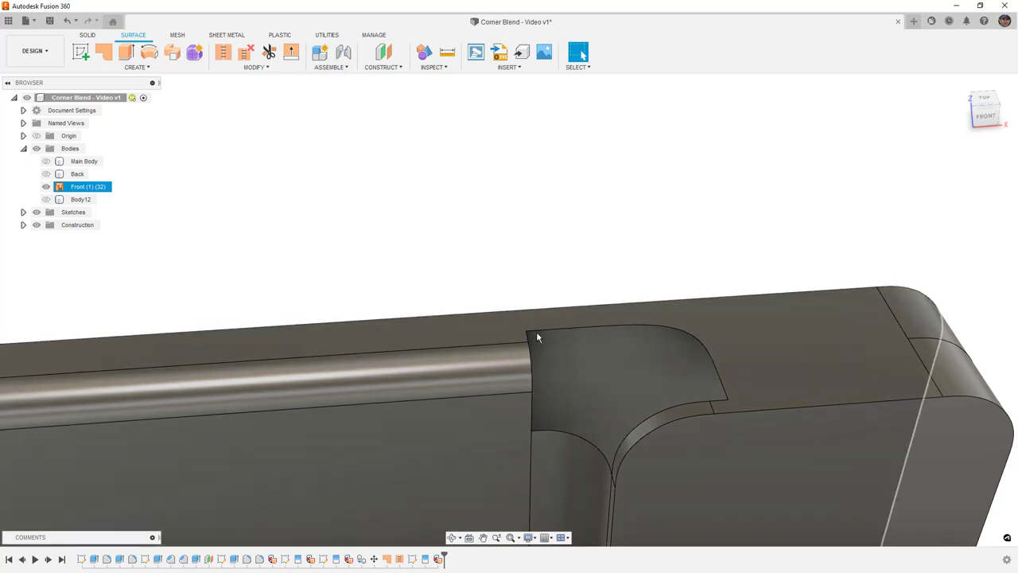
pyautogui.click(539, 330)
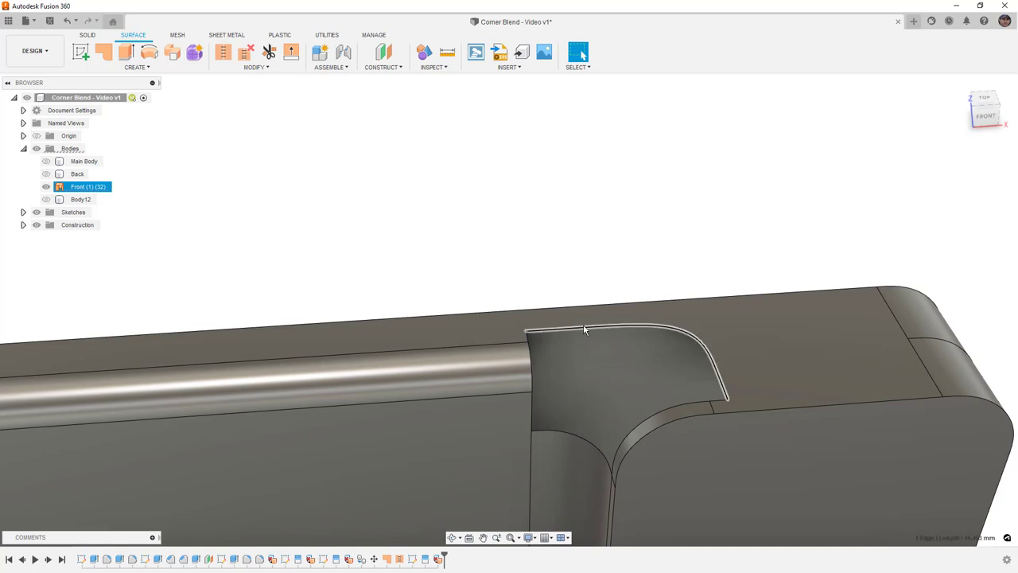
pyautogui.press('Escape')
# Start a surface Loft using the horizontal fillet's end edge and the opposite curved edge of the opening as profiles
pyautogui.click(170, 66)
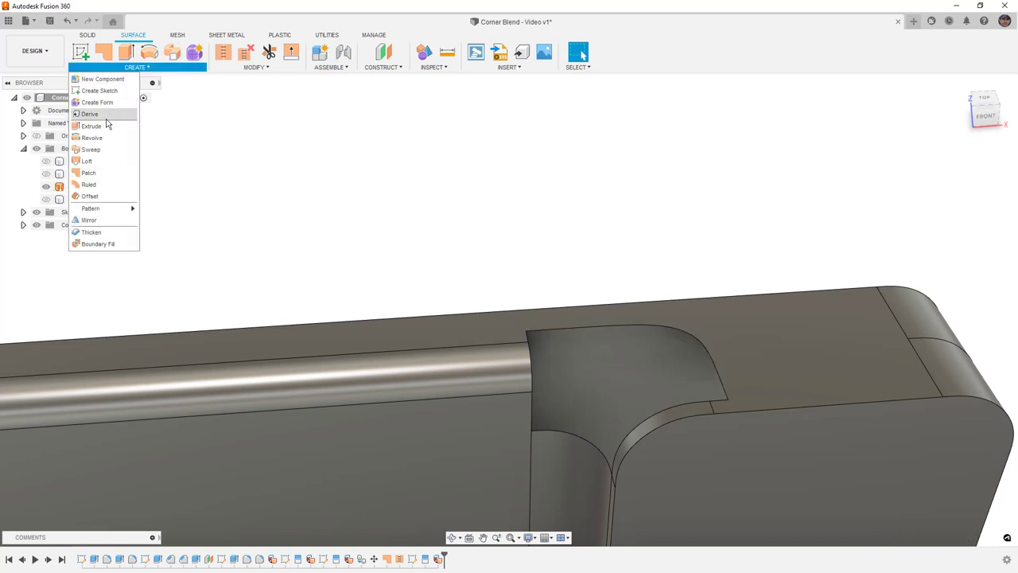
pyautogui.click(86, 161)
pyautogui.scroll(2, 525, 340)
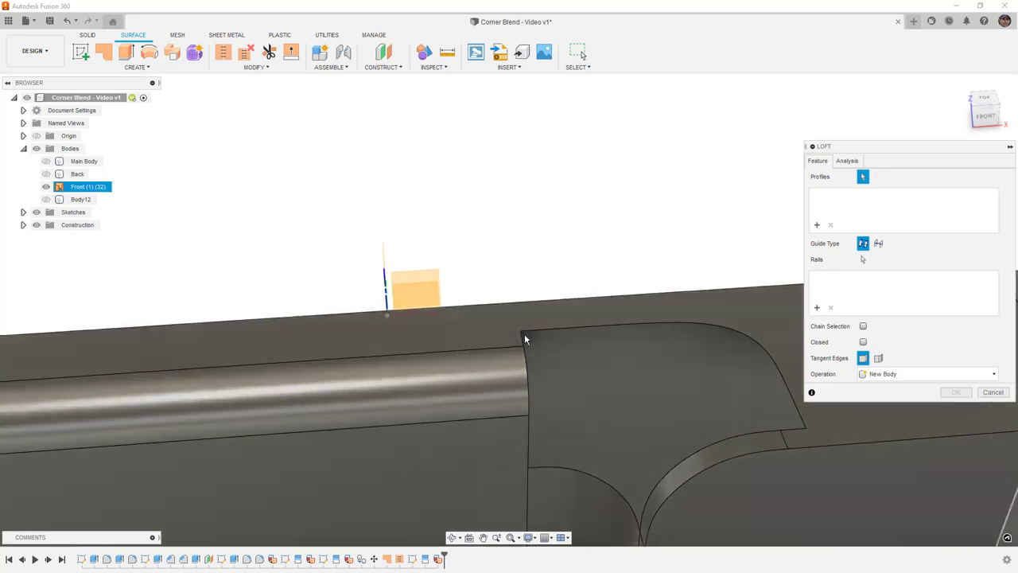
pyautogui.click(523, 342)
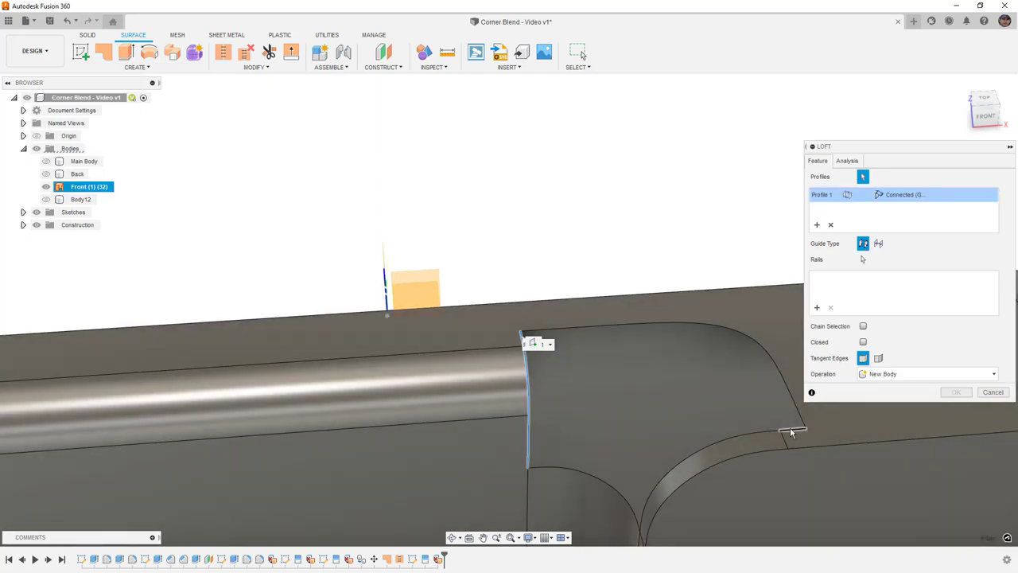
pyautogui.click(786, 432)
pyautogui.keyDown('shift'); pyautogui.moveTo(785, 434); pyautogui.dragTo(764, 438, button='middle'); pyautogui.keyUp('shift')
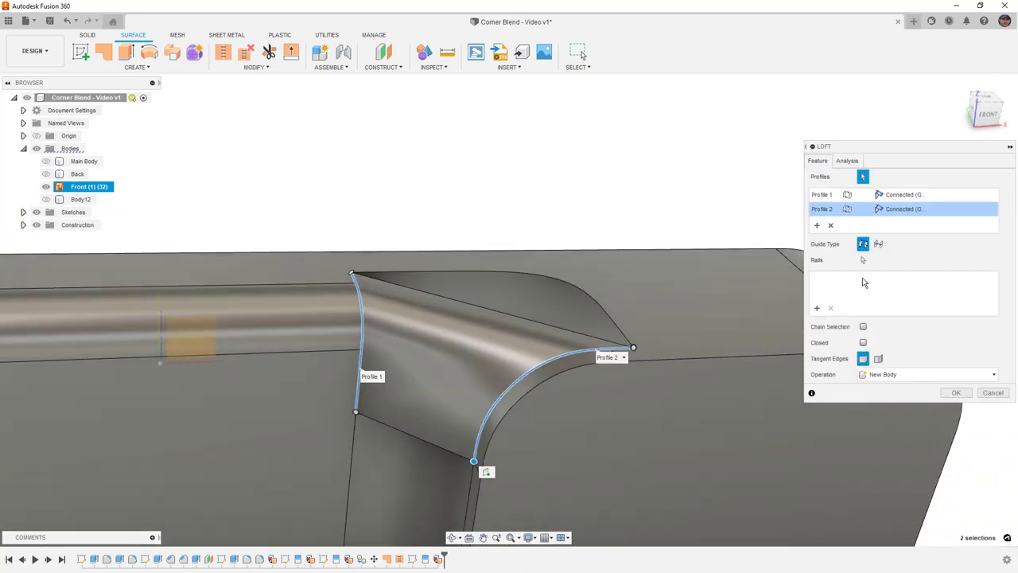
# Add the trimmed spline edge and the vertical groove's upper edge as the loft's two rails
pyautogui.click(823, 309)
pyautogui.click(596, 303)
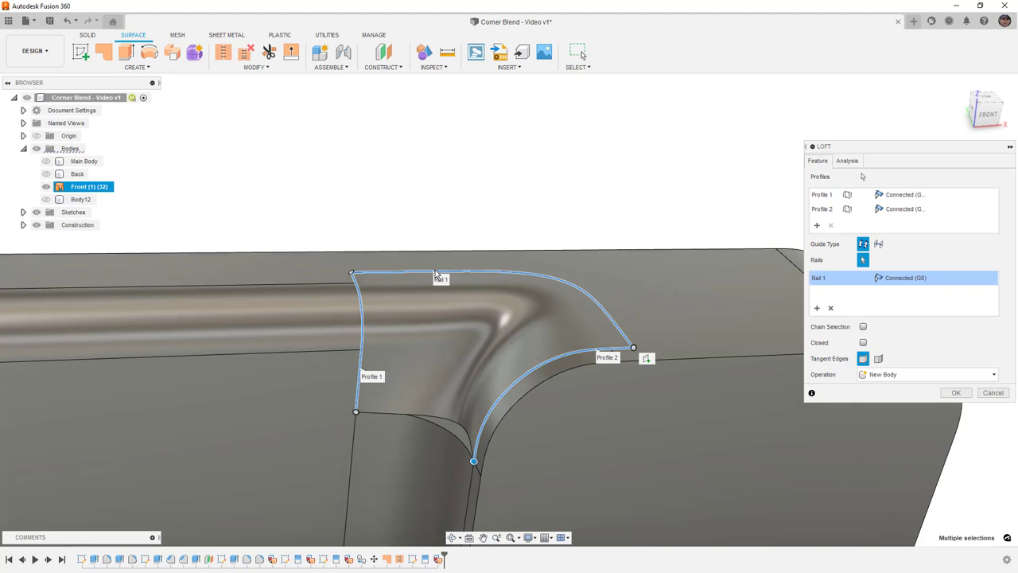
pyautogui.click(423, 425)
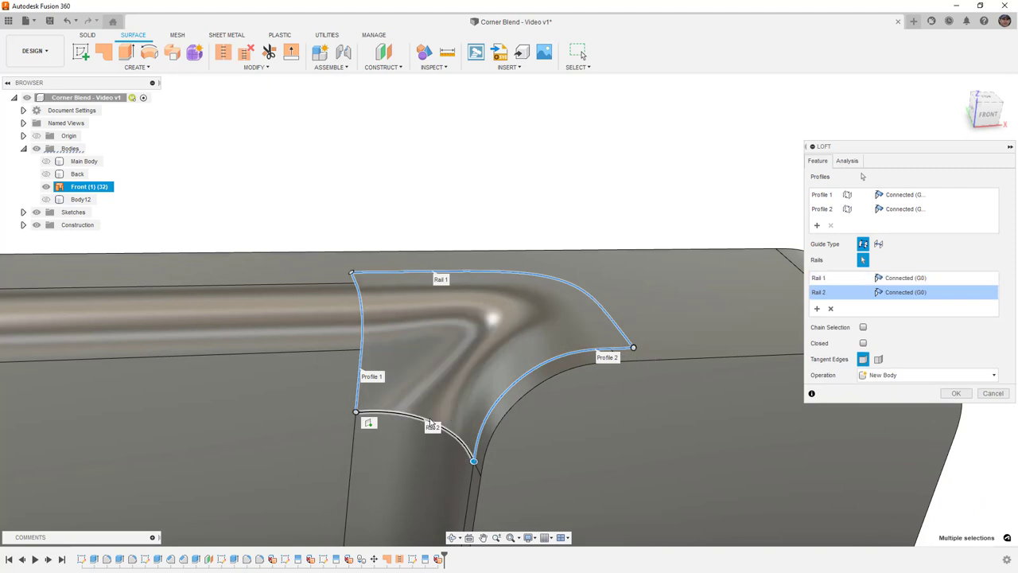
# Set both loft profiles to Curvature (G2) continuity
pyautogui.click(913, 199)
pyautogui.click(907, 230)
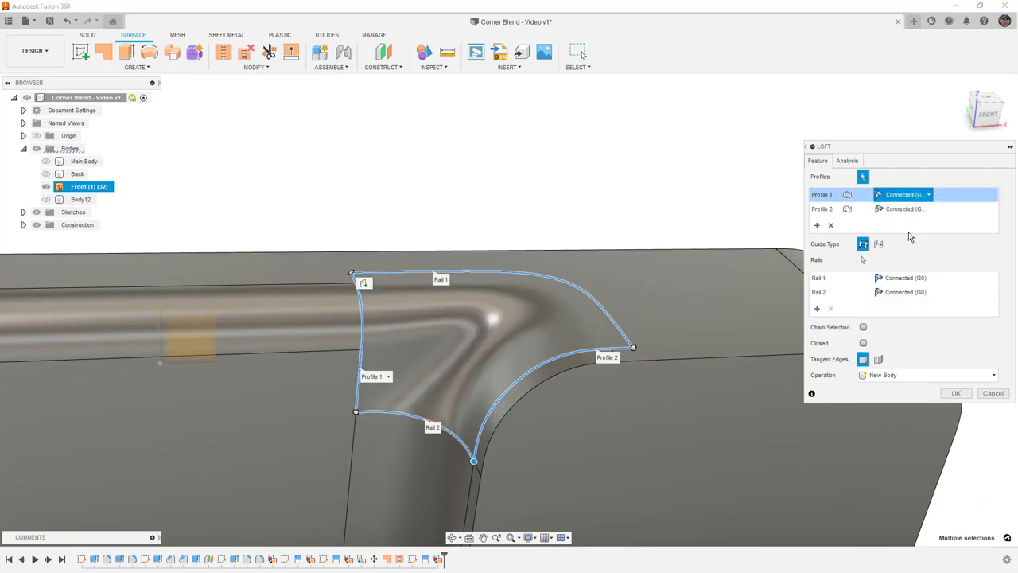
pyautogui.click(909, 210)
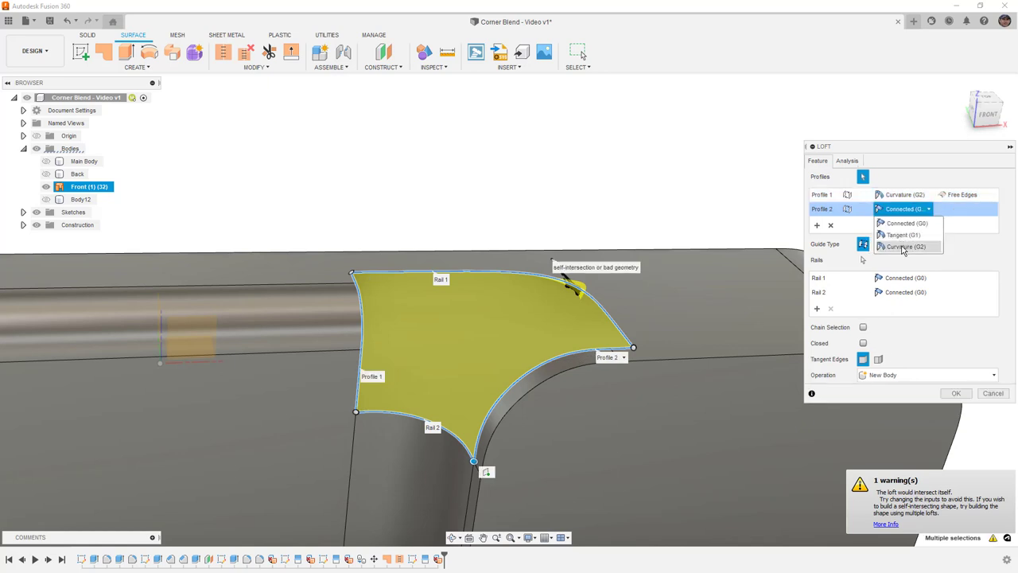
pyautogui.click(905, 245)
# Change the edge option of both loft profiles to Align Edges
pyautogui.click(966, 196)
pyautogui.click(964, 197)
pyautogui.click(962, 221)
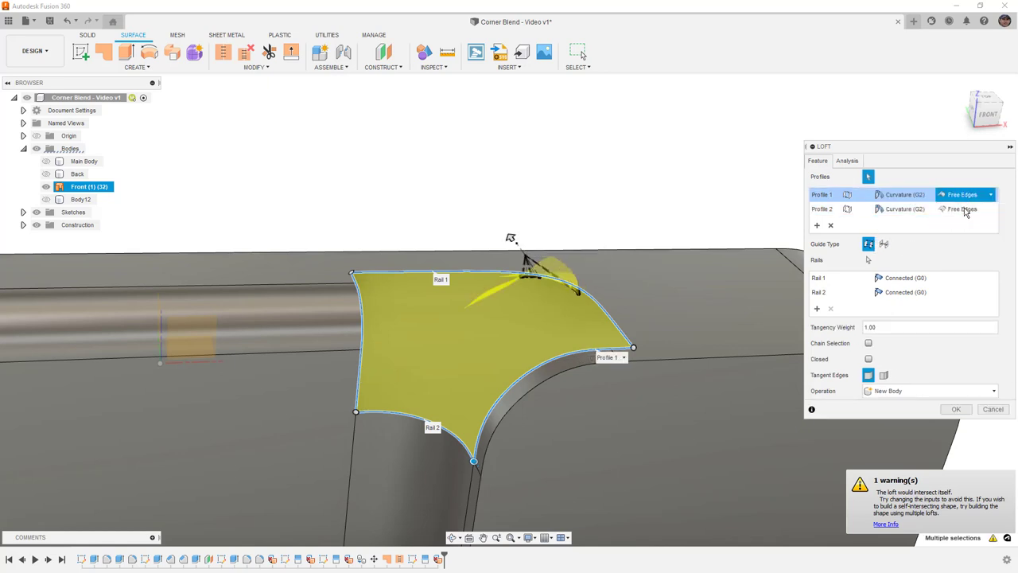
pyautogui.click(965, 211)
pyautogui.click(965, 209)
pyautogui.click(965, 237)
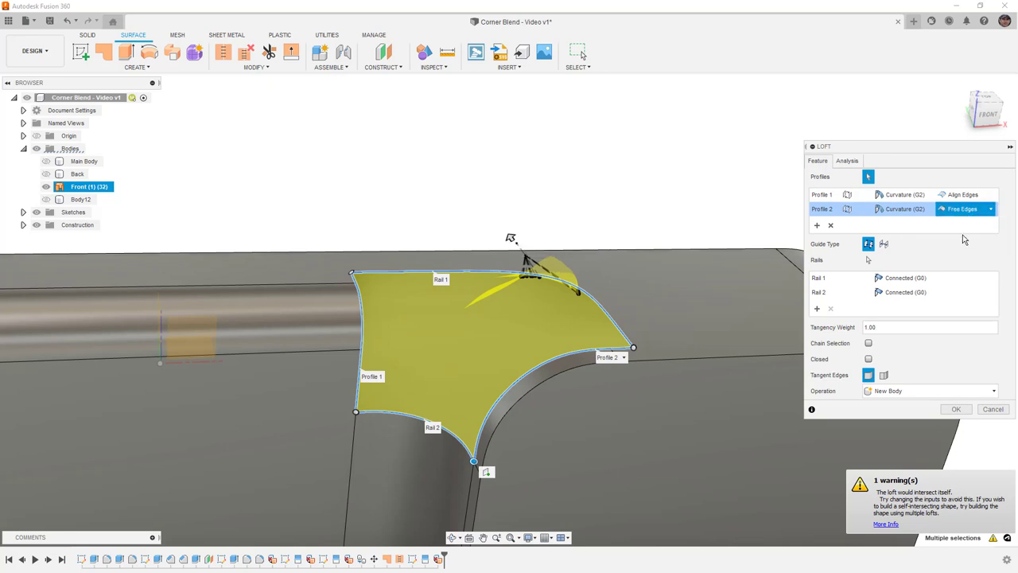
pyautogui.click(965, 209)
pyautogui.click(969, 224)
# Set both loft rails to Curvature (G2) continuity
pyautogui.click(908, 278)
pyautogui.click(908, 279)
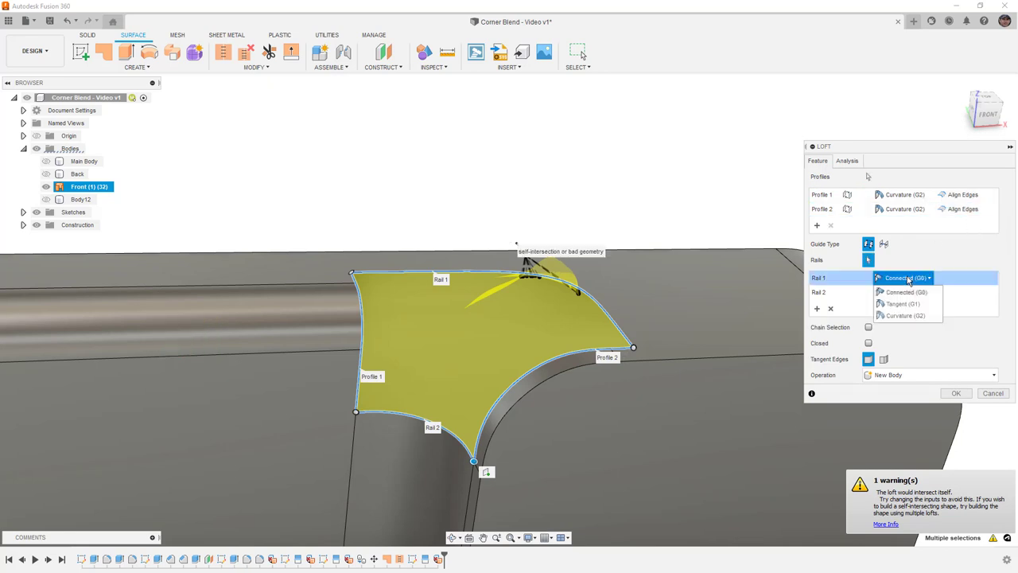
pyautogui.click(907, 315)
pyautogui.click(908, 292)
pyautogui.click(908, 292)
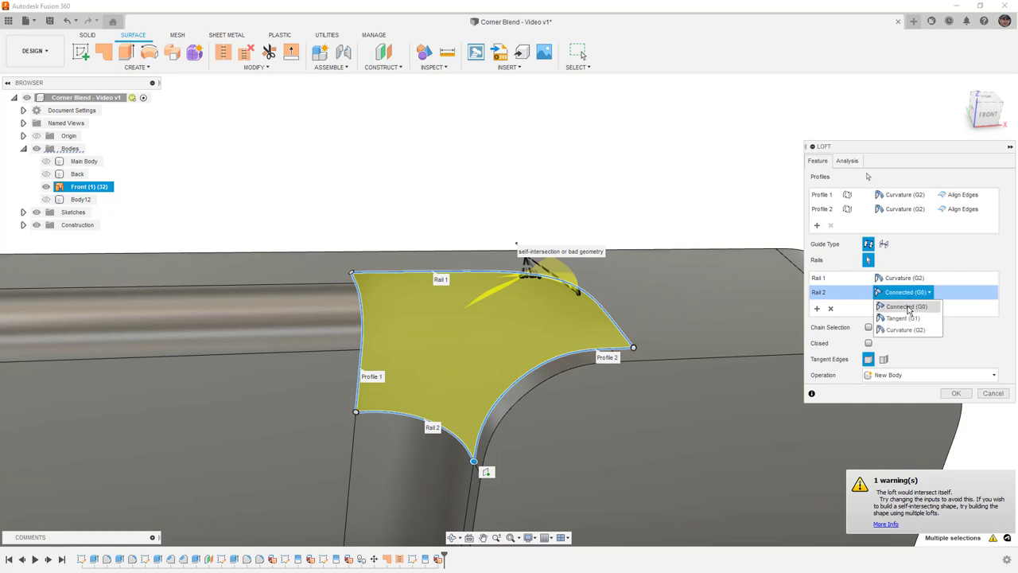
pyautogui.click(908, 308)
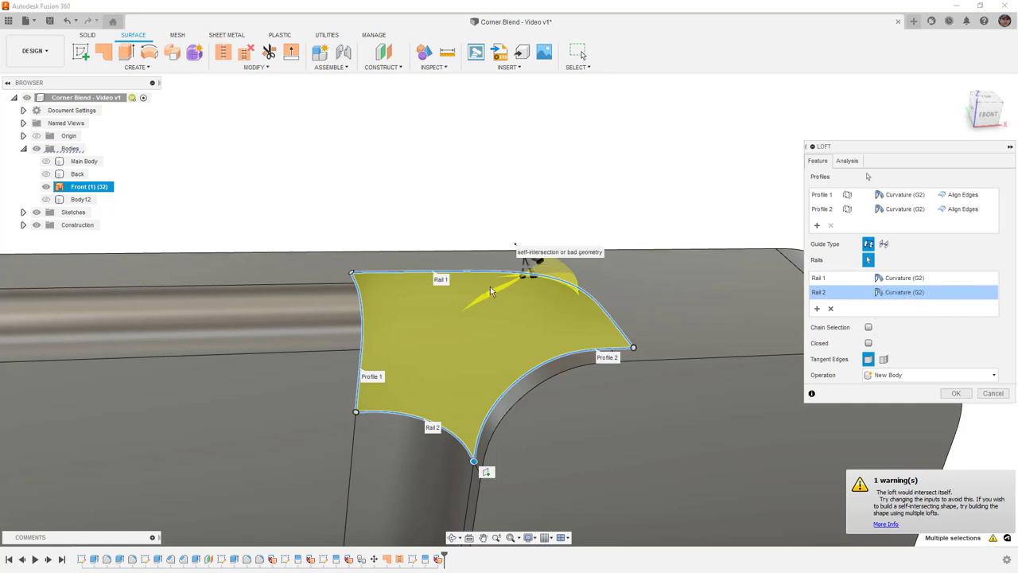
# Try a tangency weight of 0.5 on both loft profiles
pyautogui.keyDown('shift'); pyautogui.moveTo(488, 290); pyautogui.dragTo(491, 293, button='middle'); pyautogui.keyUp('shift')
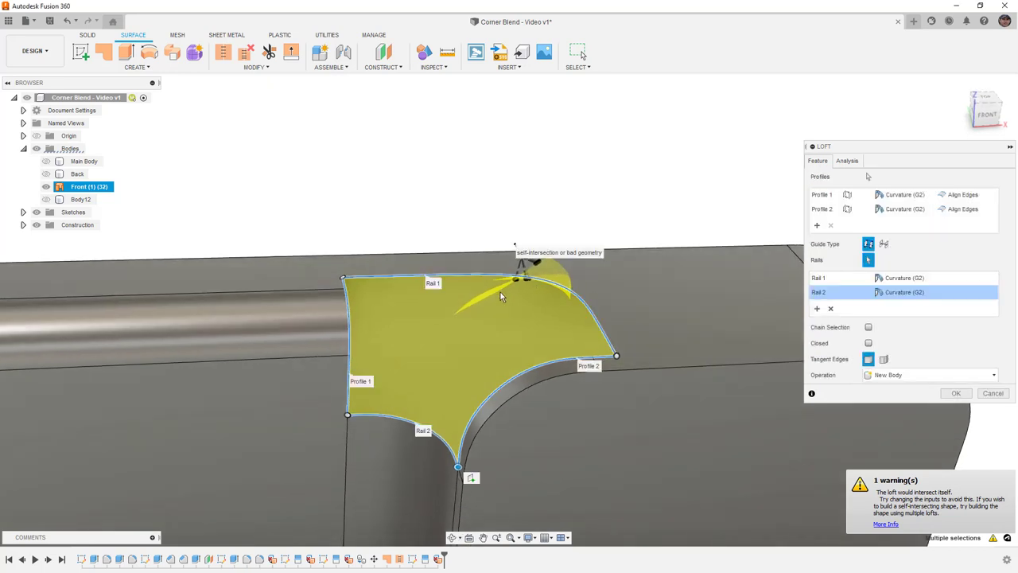
pyautogui.click(825, 195)
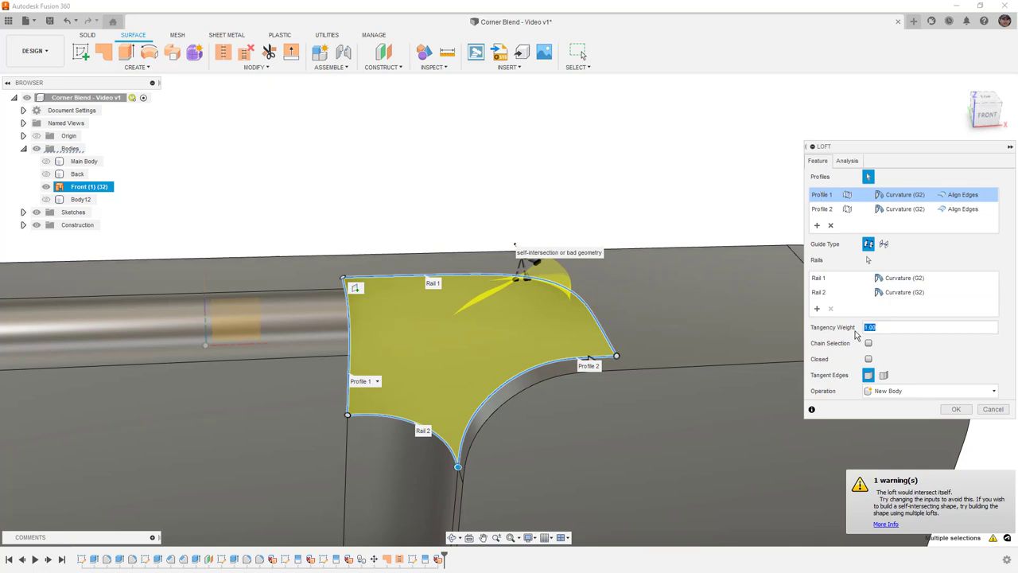
pyautogui.click(826, 210)
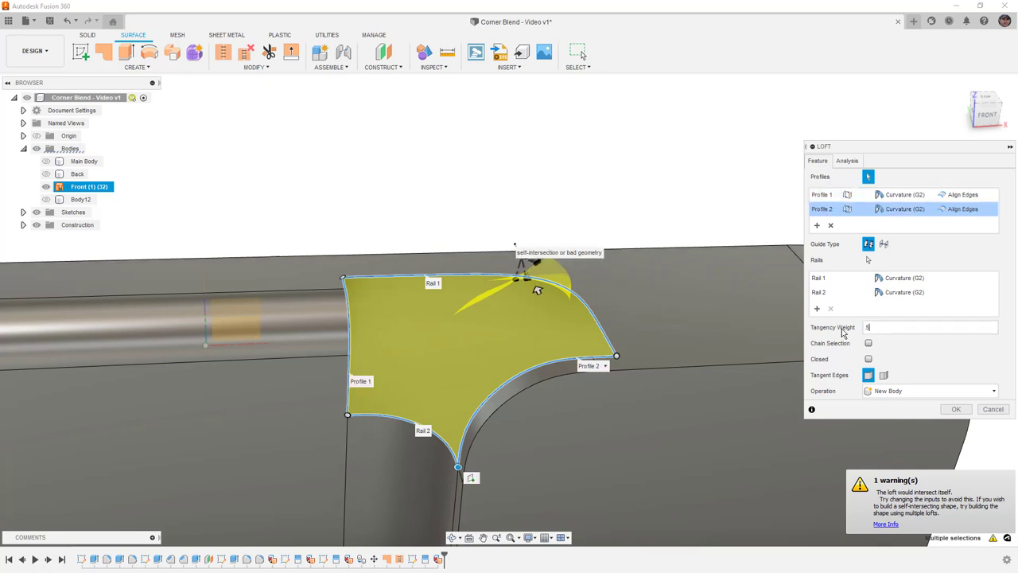
pyautogui.click(822, 198)
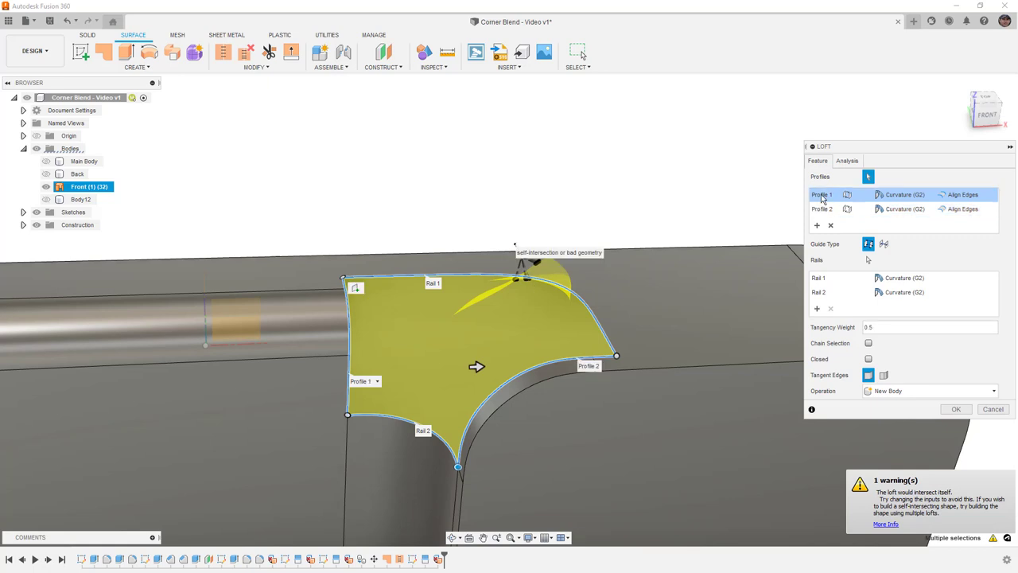
# Set both loft profiles to Tangent (G1) continuity and inspect the corner preview
pyautogui.click(905, 195)
pyautogui.click(903, 219)
pyautogui.click(909, 209)
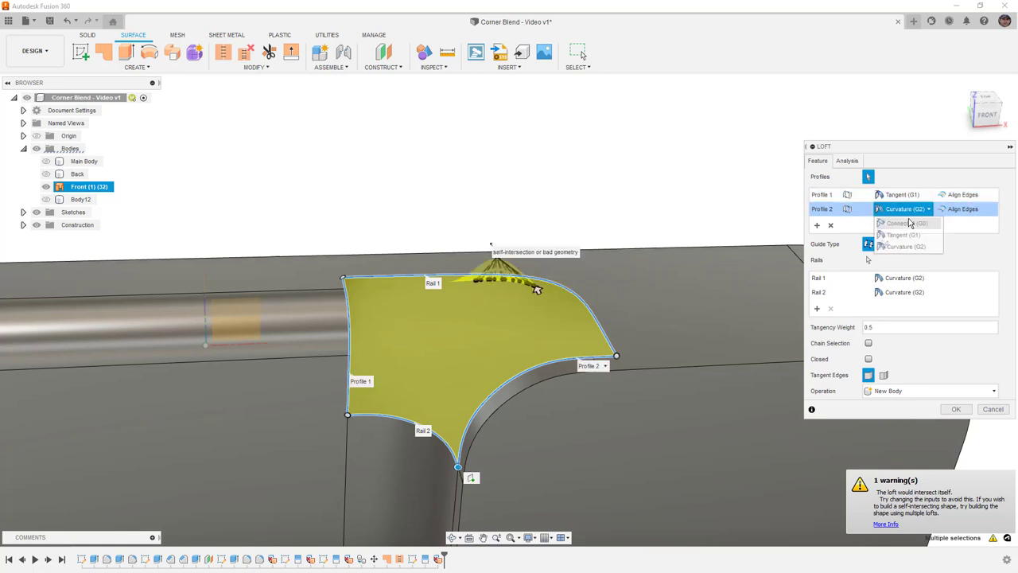
pyautogui.click(904, 233)
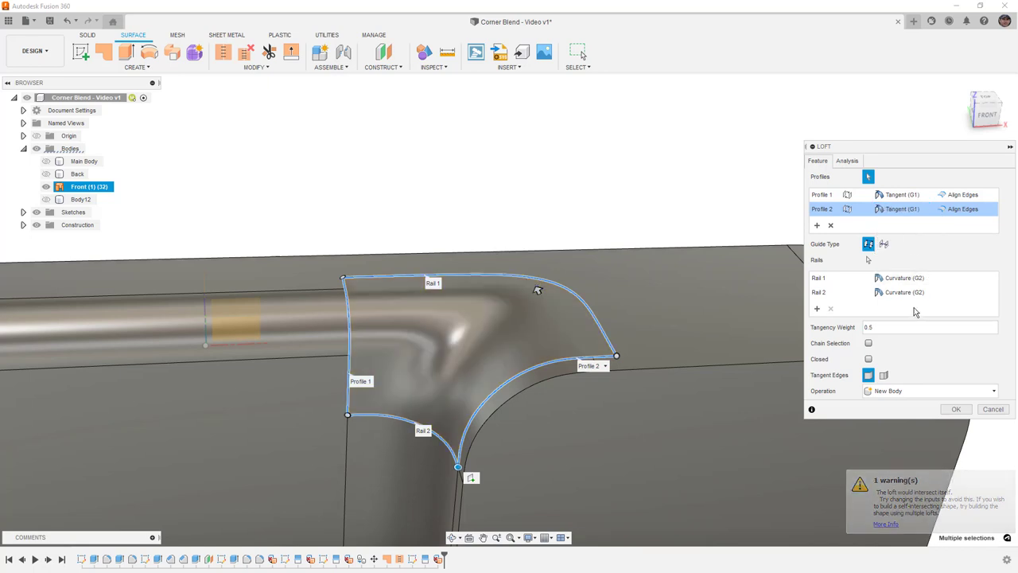
pyautogui.moveTo(644, 347)
pyautogui.keyDown('shift'); pyautogui.mouseDown(button='middle')
pyautogui.moveTo(650, 307)
pyautogui.moveTo(691, 318)
pyautogui.moveTo(641, 318)
pyautogui.moveTo(638, 391)
pyautogui.moveTo(639, 350)
pyautogui.mouseUp(button='middle'); pyautogui.keyUp('shift')
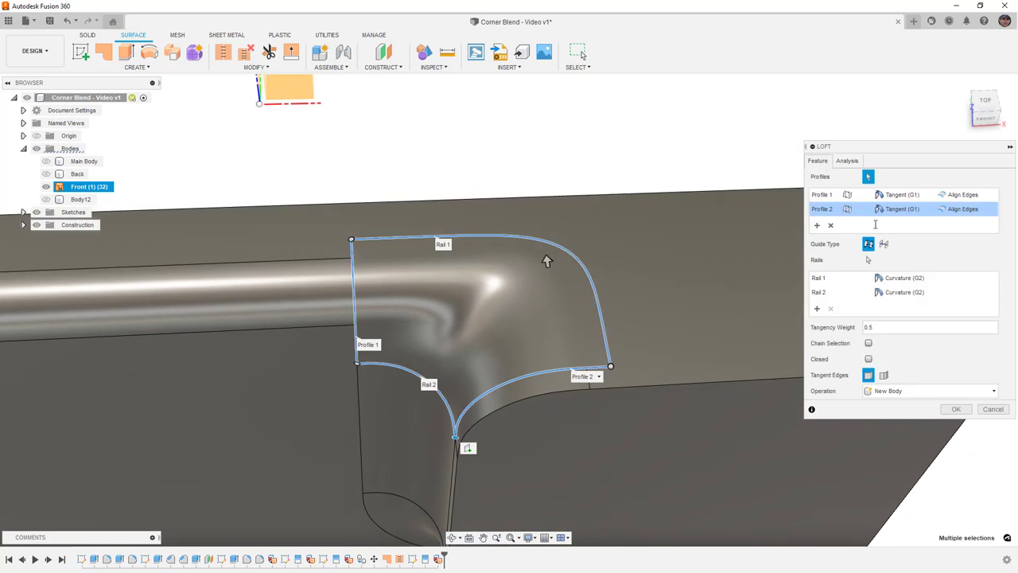
# Try a tangency weight of 0.25 on Profile 1, adjust Profile 2's weight, and inspect the preview from several angles
pyautogui.click(819, 195)
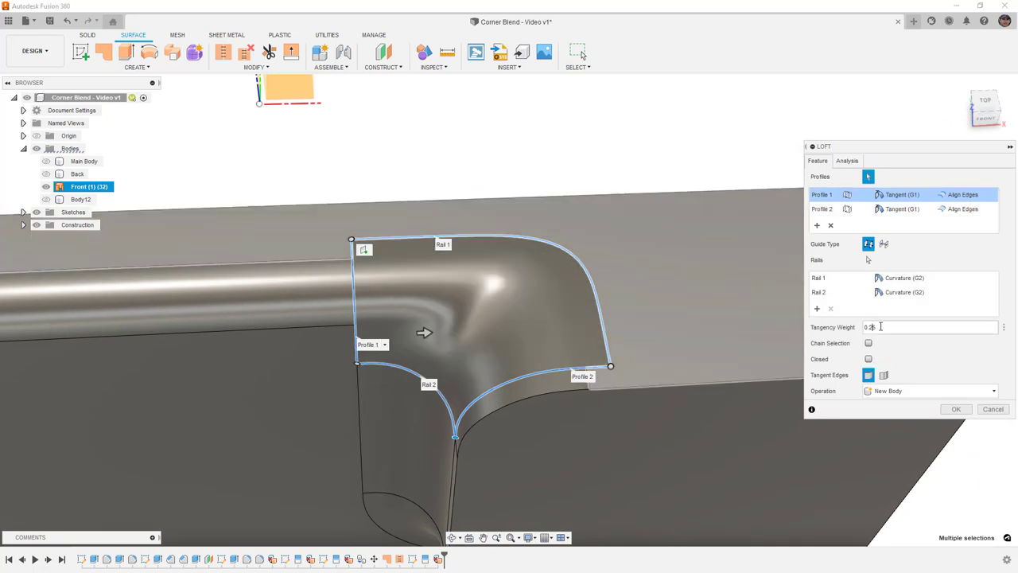
pyautogui.click(827, 210)
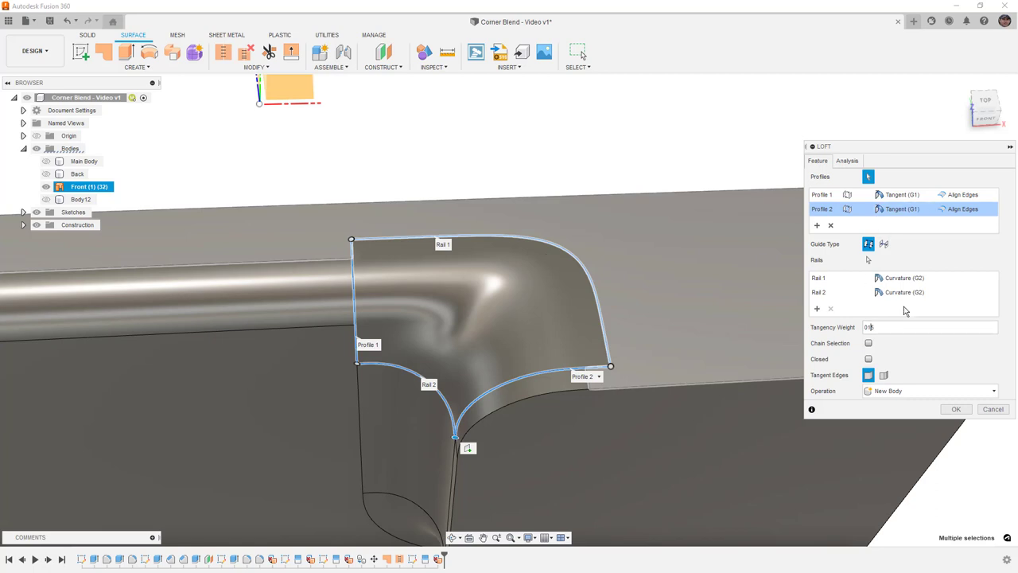
pyautogui.click(826, 195)
pyautogui.keyDown('shift'); pyautogui.moveTo(498, 379); pyautogui.dragTo(513, 367, button='middle'); pyautogui.keyUp('shift')
pyautogui.keyDown('shift'); pyautogui.moveTo(409, 332); pyautogui.dragTo(406, 312, button='middle'); pyautogui.keyUp('shift')
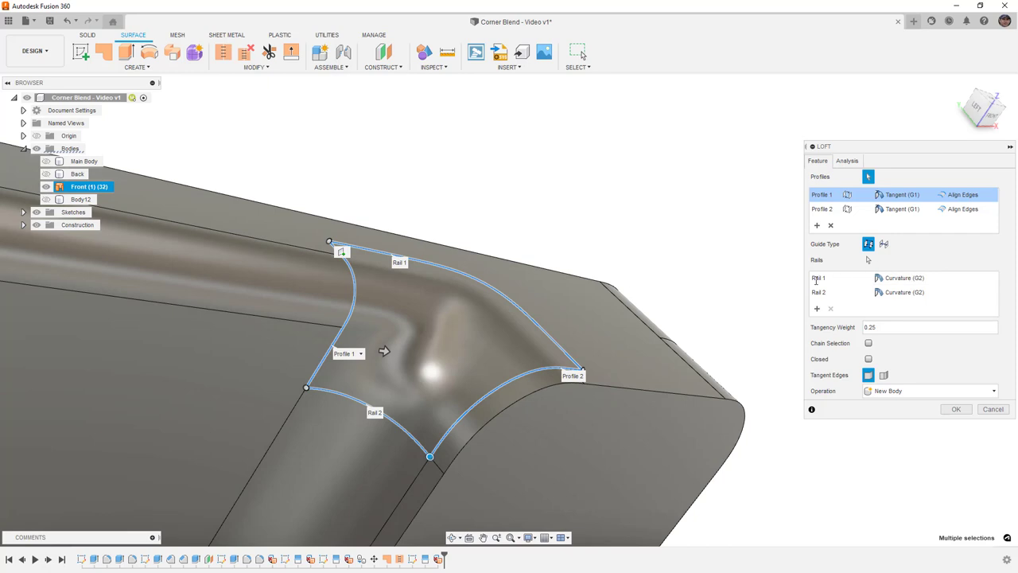
# Set both loft rails to Tangent (G1) continuity
pyautogui.click(815, 278)
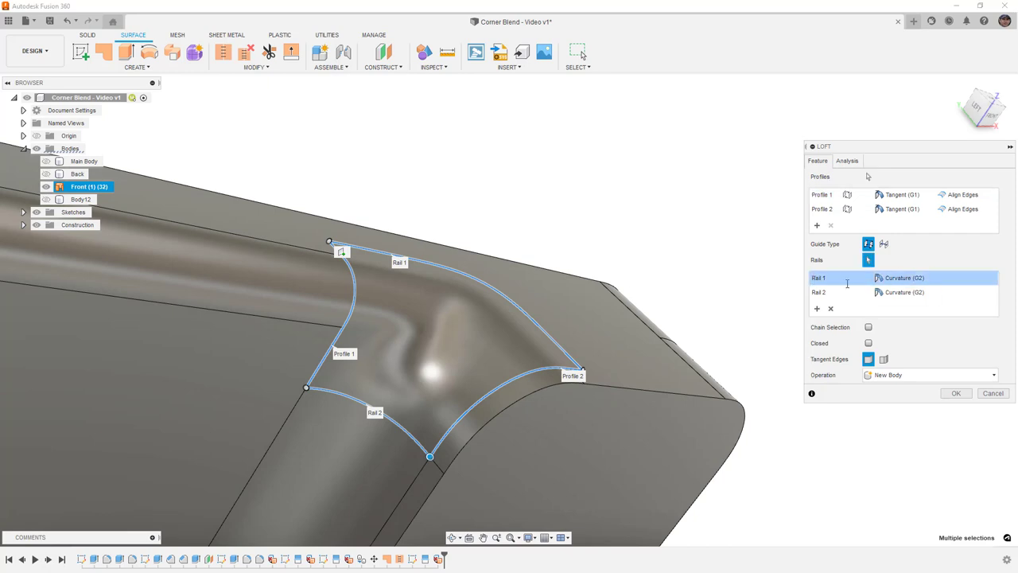
pyautogui.click(903, 292)
pyautogui.click(903, 292)
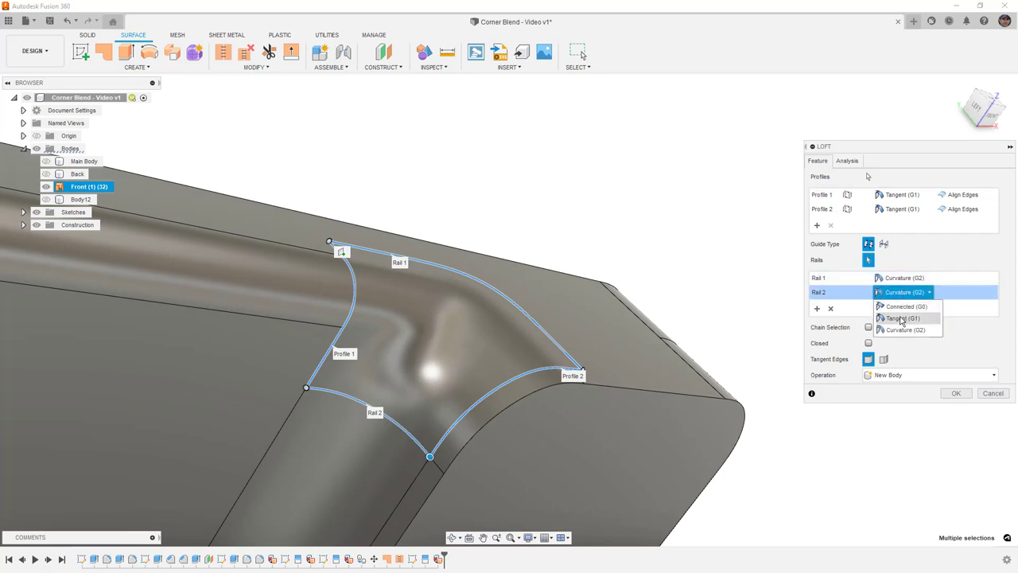
pyautogui.click(903, 318)
pyautogui.click(824, 279)
pyautogui.click(903, 278)
pyautogui.click(900, 307)
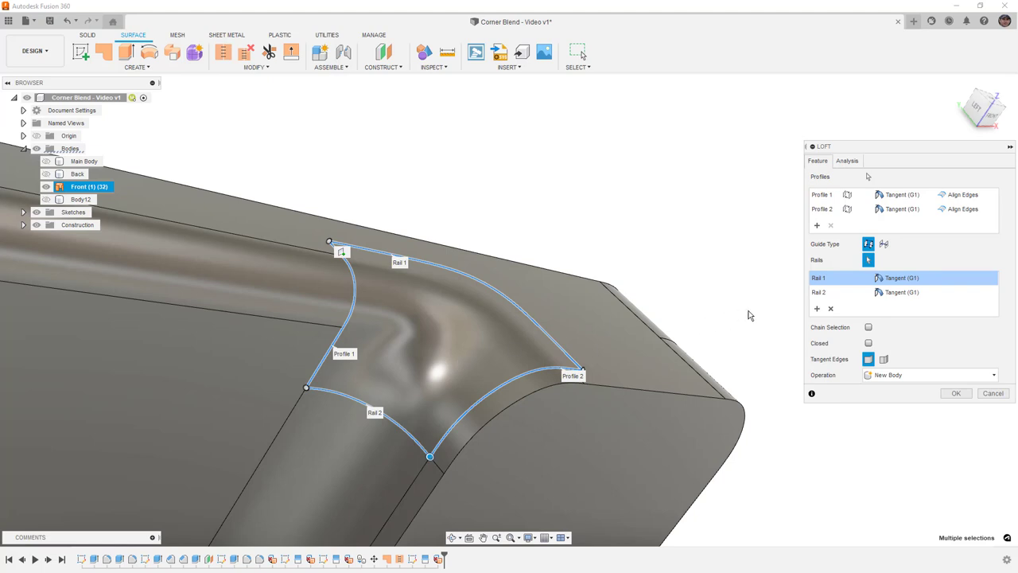
# Set the tangency weight of both loft profiles to 1 and create the loft
pyautogui.click(824, 196)
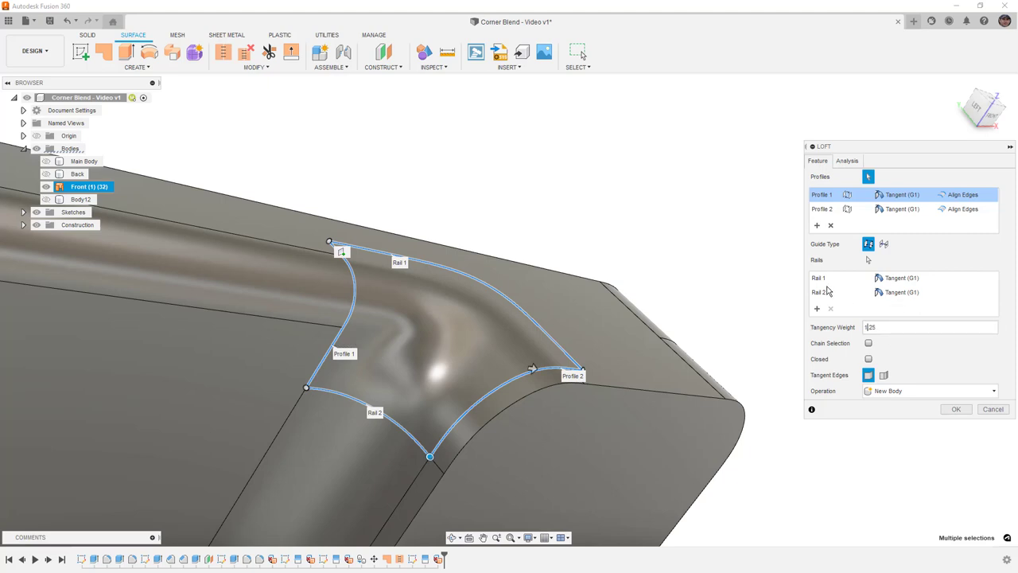
pyautogui.click(824, 210)
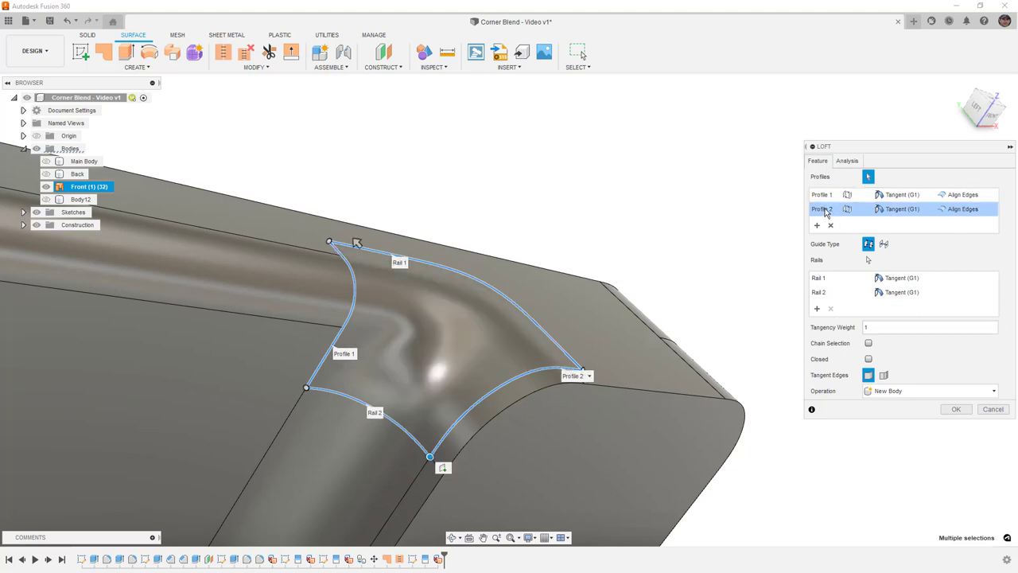
pyautogui.click(956, 409)
# Stitch the new loft surface to the Front surface body as a new body
pyautogui.keyDown('shift'); pyautogui.moveTo(538, 290); pyautogui.dragTo(296, 97, button='middle'); pyautogui.keyUp('shift')
pyautogui.click(223, 52)
pyautogui.click(85, 211)
pyautogui.click(88, 186)
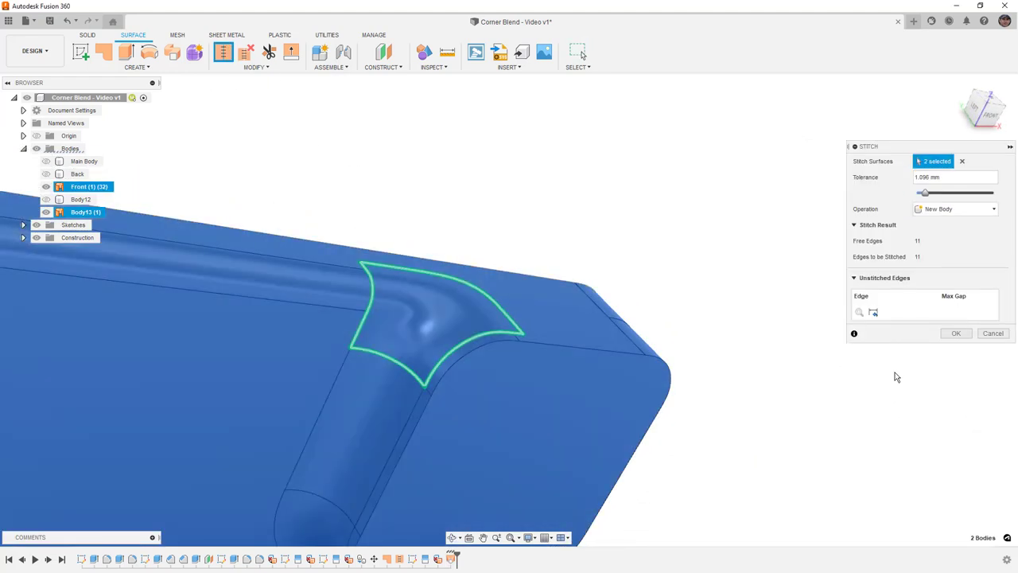
pyautogui.click(956, 334)
# Show Body12 beside the stitched body and orbit to compare their corner blends
pyautogui.click(79, 186)
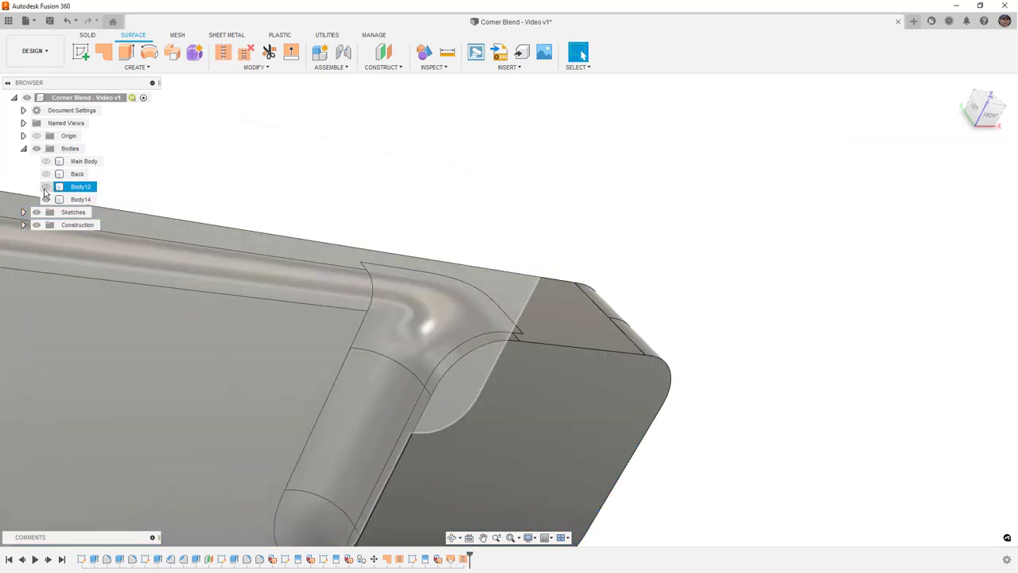
pyautogui.click(45, 186)
pyautogui.keyDown('shift'); pyautogui.moveTo(455, 249); pyautogui.dragTo(603, 352, button='middle'); pyautogui.keyUp('shift')
pyautogui.press('Escape')
pyautogui.press('Escape')
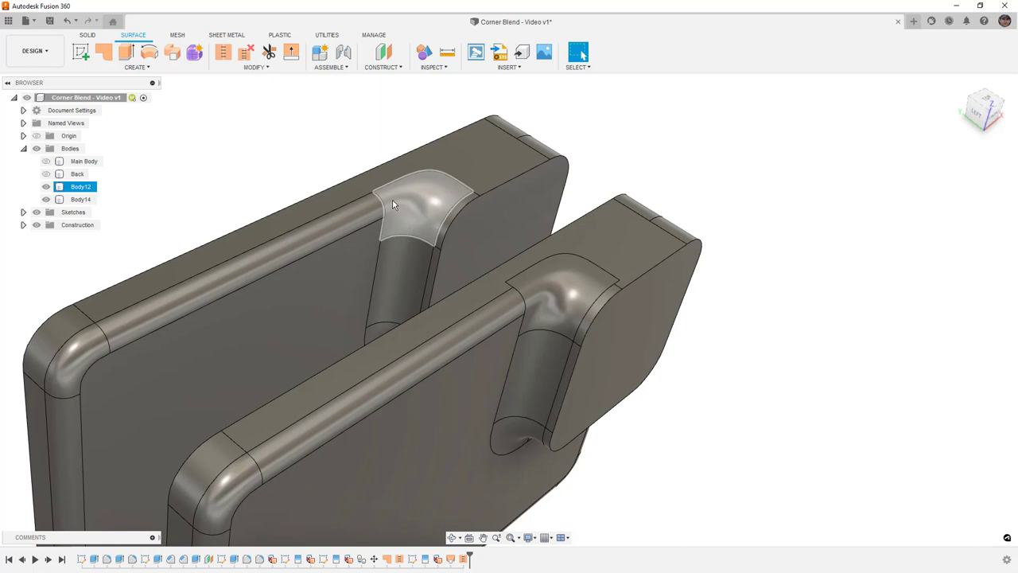
# Run a Curvature Map Analysis on Body12 and Body14 and examine both corner blends up close
pyautogui.click(526, 298)
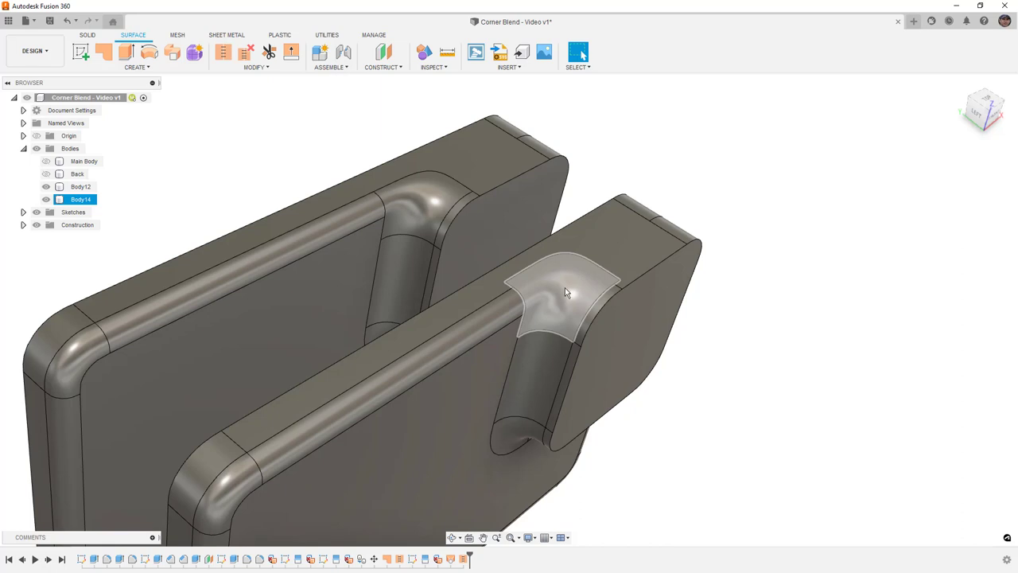
pyautogui.click(444, 69)
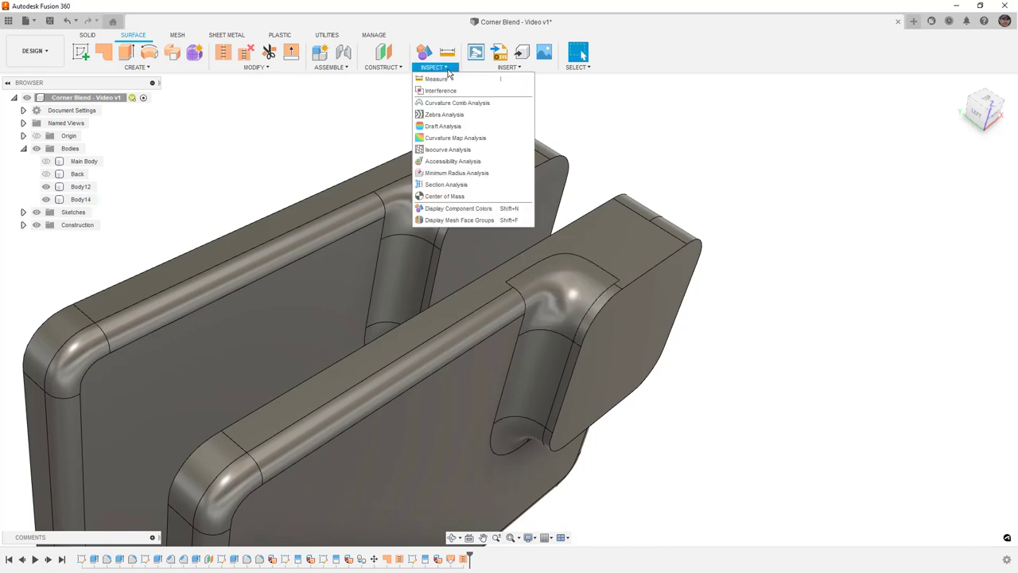
pyautogui.click(455, 138)
pyautogui.click(435, 201)
pyautogui.click(589, 268)
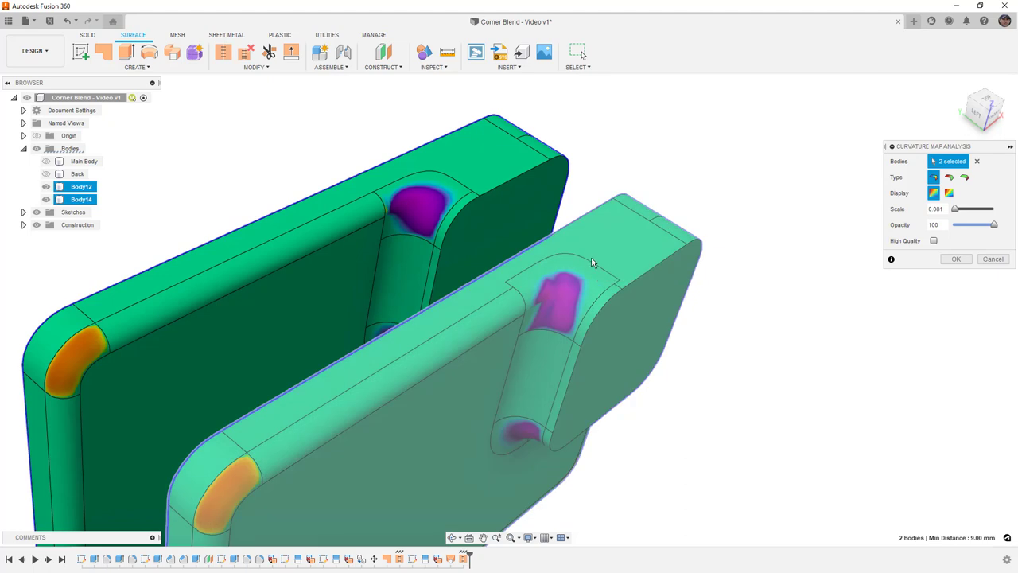
pyautogui.keyDown('shift'); pyautogui.moveTo(589, 260); pyautogui.dragTo(521, 301, button='middle'); pyautogui.keyUp('shift')
pyautogui.scroll(3, 521, 302)
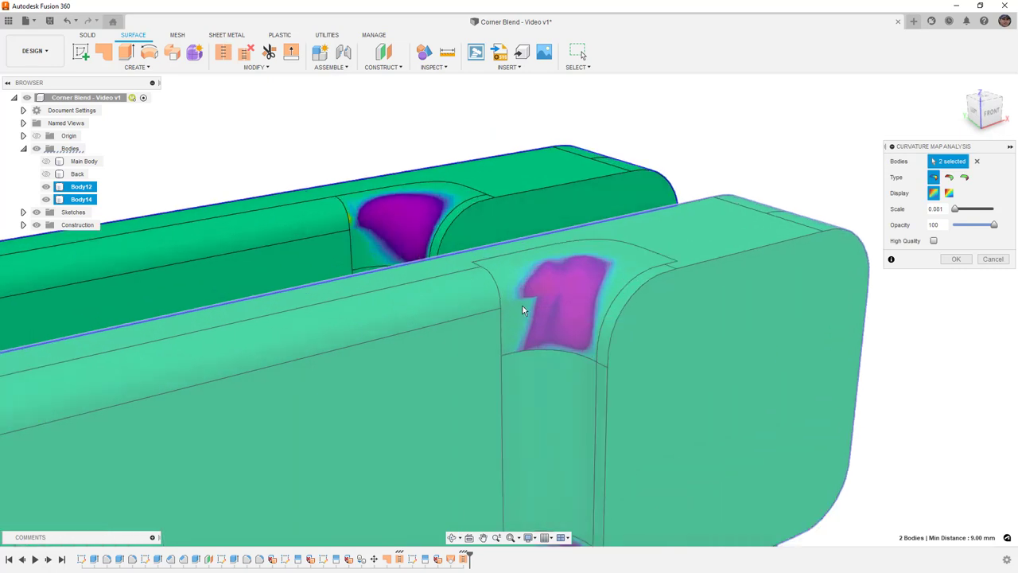
pyautogui.scroll(2, 523, 309)
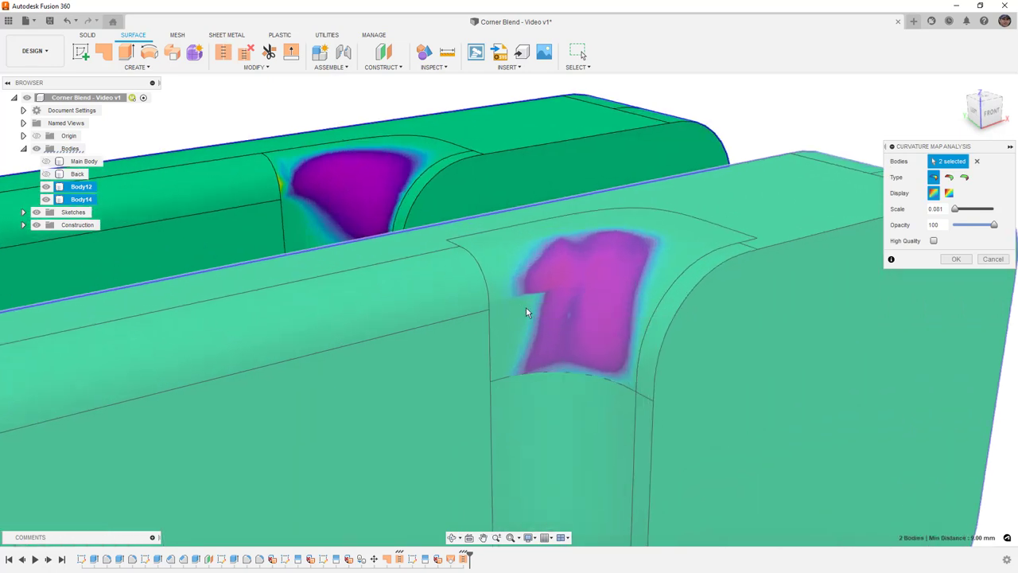
pyautogui.keyDown('shift'); pyautogui.moveTo(551, 301); pyautogui.dragTo(525, 313, button='middle'); pyautogui.keyUp('shift')
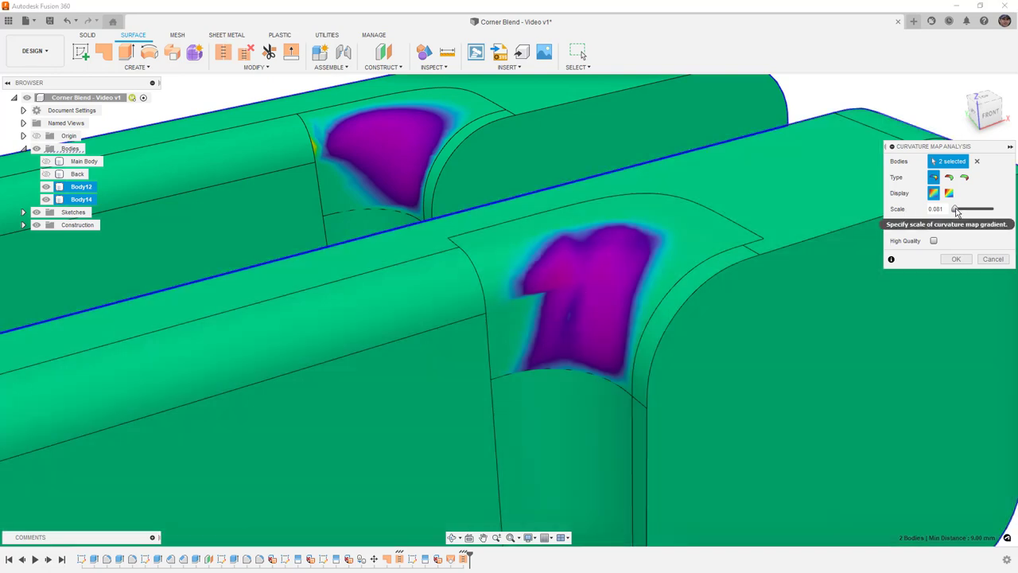
# Raise the curvature map scale to 0.710 and compare both blends by Principal Maximum with a 9.355 mm limit
pyautogui.moveTo(956, 211); pyautogui.dragTo(960, 211)
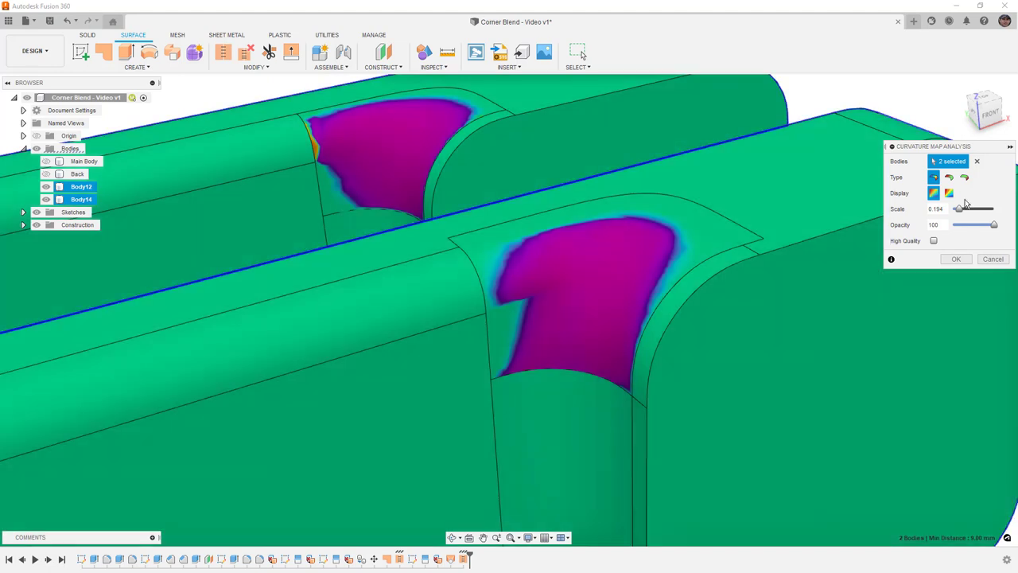
pyautogui.moveTo(958, 210); pyautogui.dragTo(978, 212)
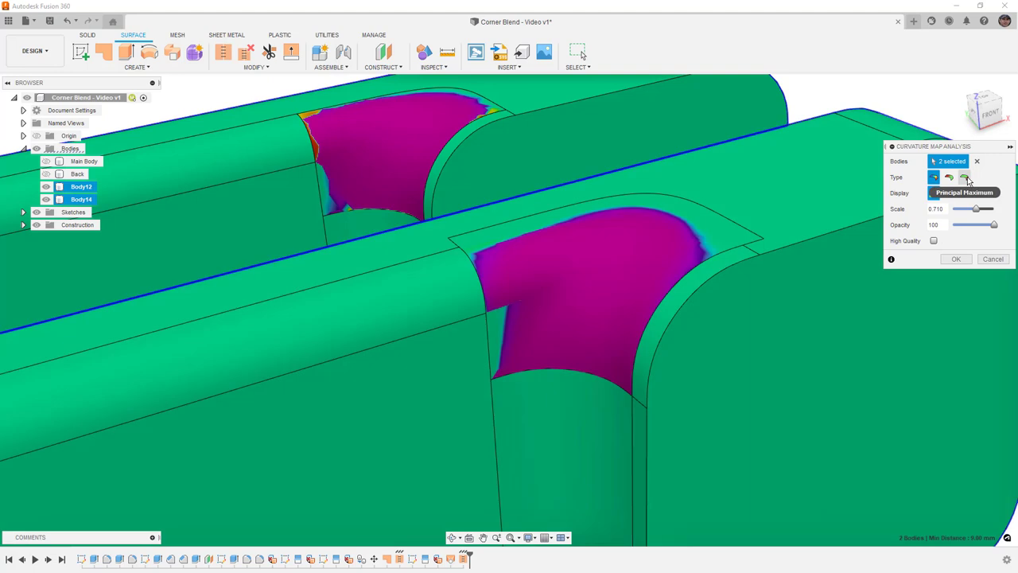
pyautogui.click(966, 178)
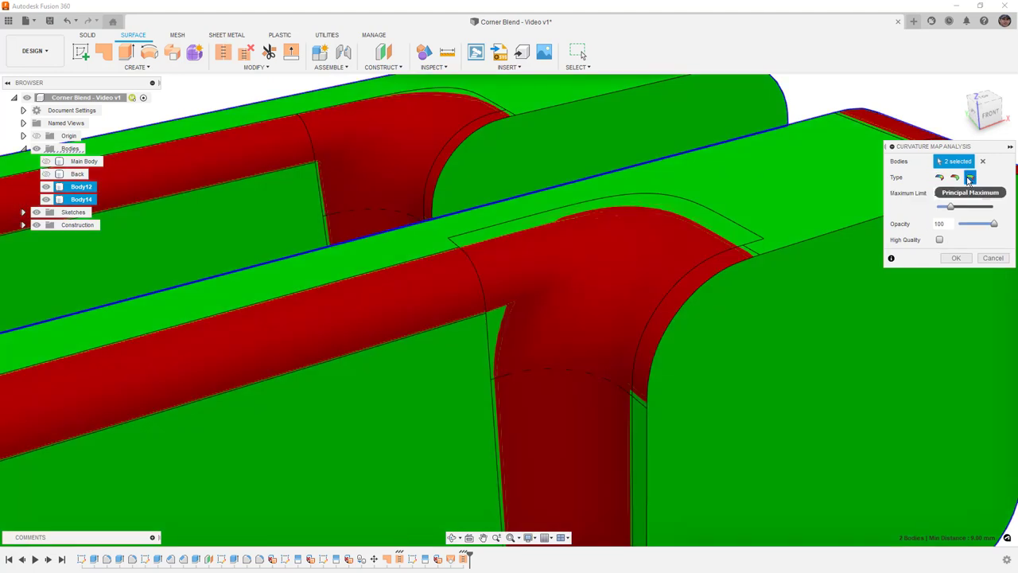
pyautogui.moveTo(950, 209); pyautogui.dragTo(943, 209)
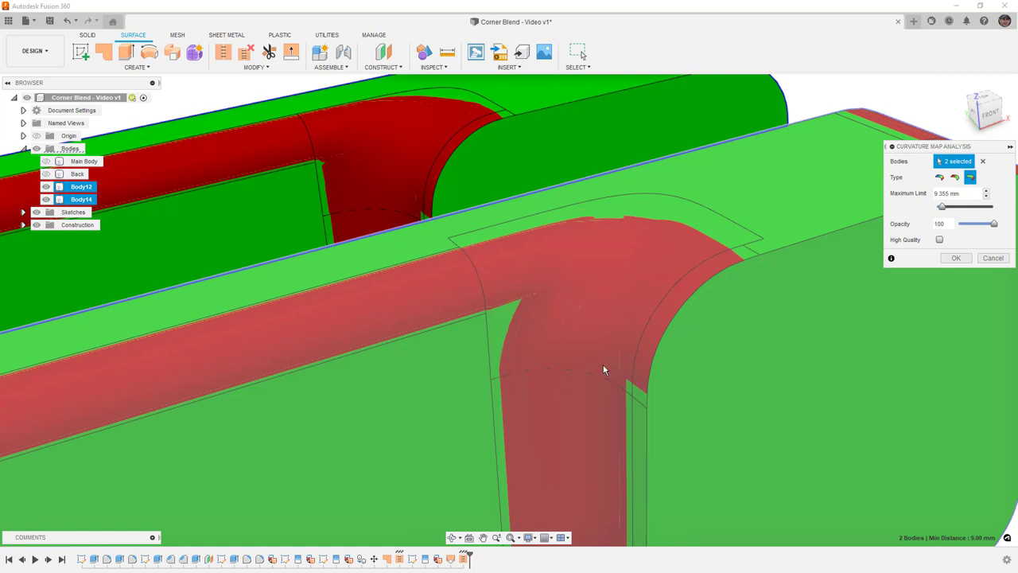
pyautogui.moveTo(618, 347)
pyautogui.keyDown('shift'); pyautogui.mouseDown(button='middle')
pyautogui.moveTo(632, 329)
pyautogui.moveTo(705, 331)
pyautogui.mouseUp(button='middle'); pyautogui.keyUp('shift')
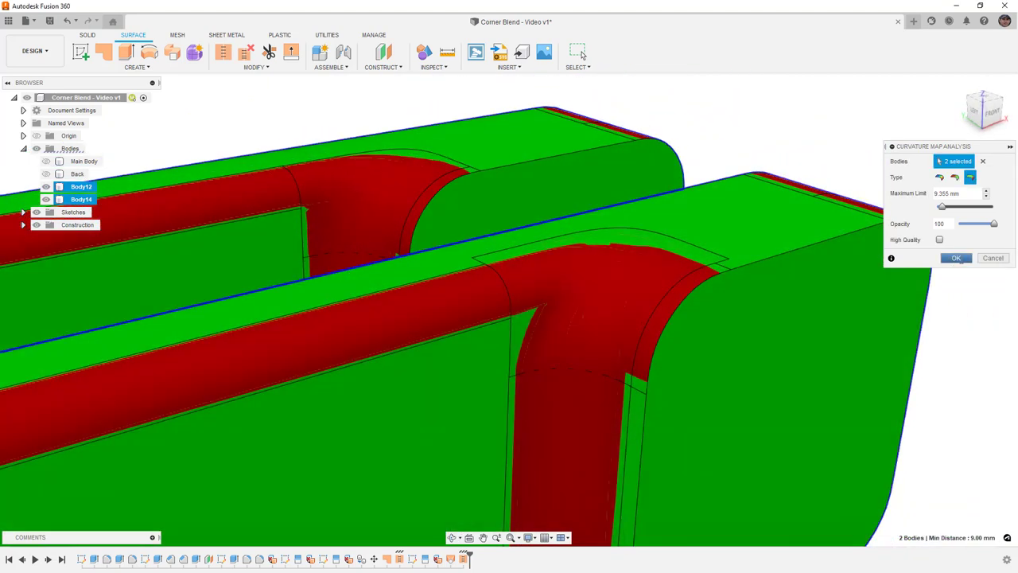
pyautogui.press('Escape')
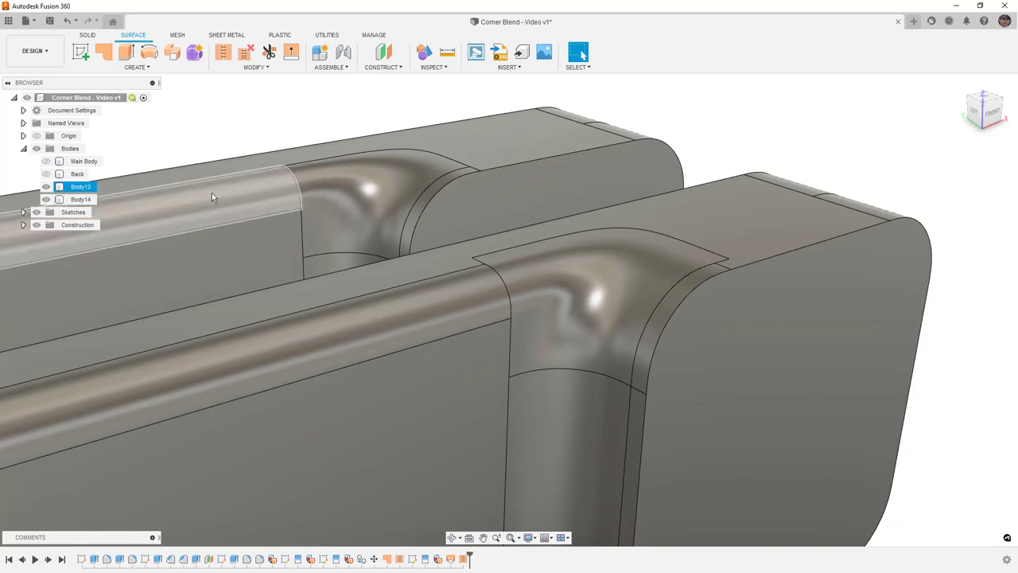
# Hide Body12 and roll the timeline back to before the last surface stitch
pyautogui.click(212, 193)
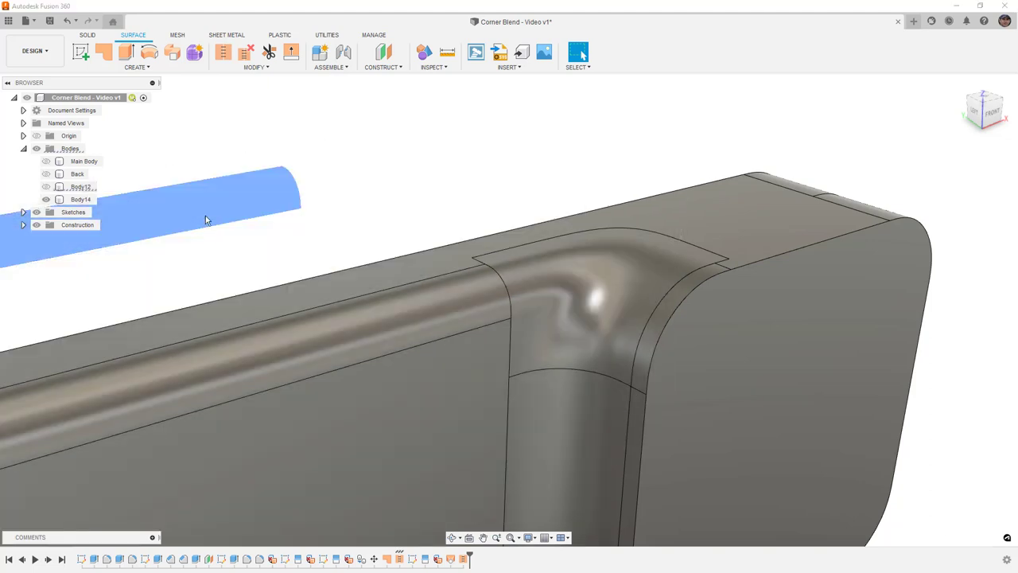
pyautogui.click(546, 303)
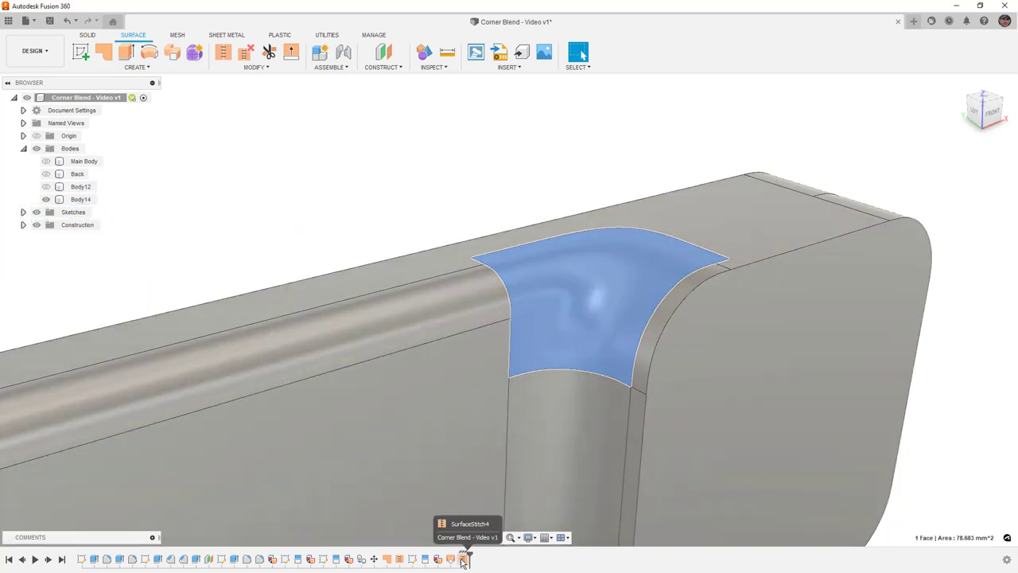
pyautogui.click(464, 559)
pyautogui.moveTo(464, 559); pyautogui.dragTo(454, 558)
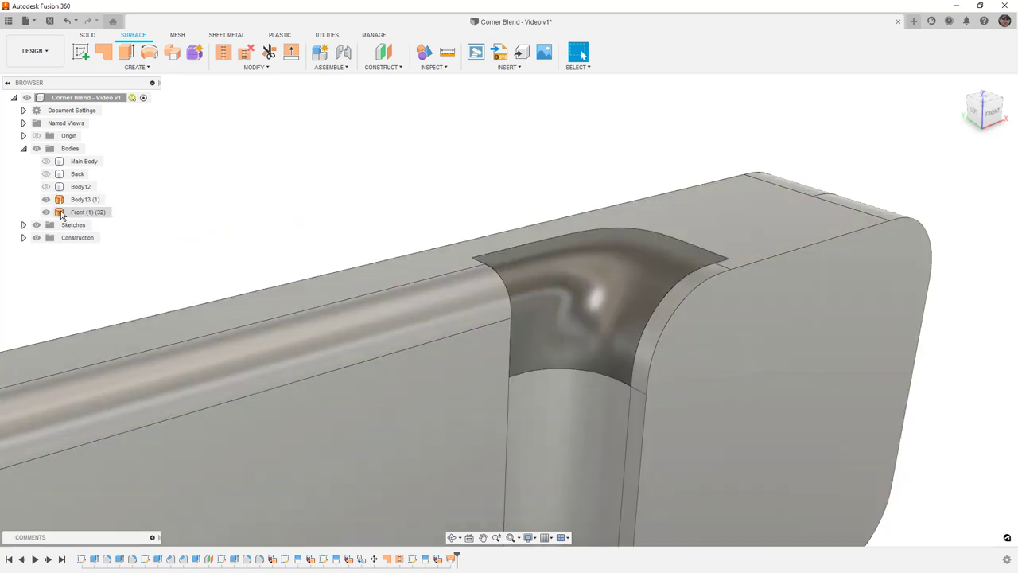
# Hide the lofted corner patch Body13 so only the open Front surface body is shown
pyautogui.click(80, 211)
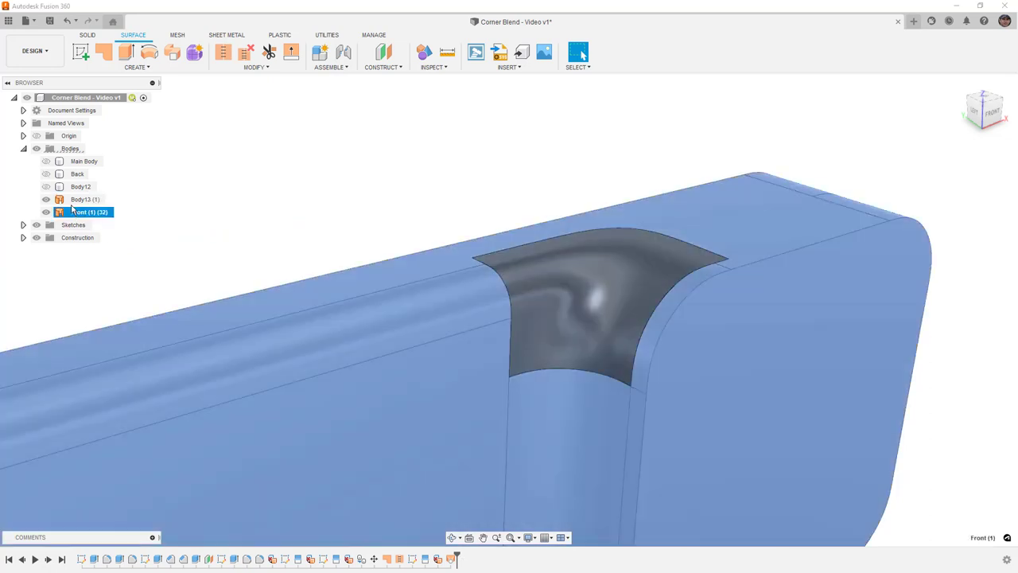
pyautogui.keyDown('ctrl'); pyautogui.click(70, 201); pyautogui.keyUp('ctrl')
pyautogui.click(46, 200)
pyautogui.click(180, 176)
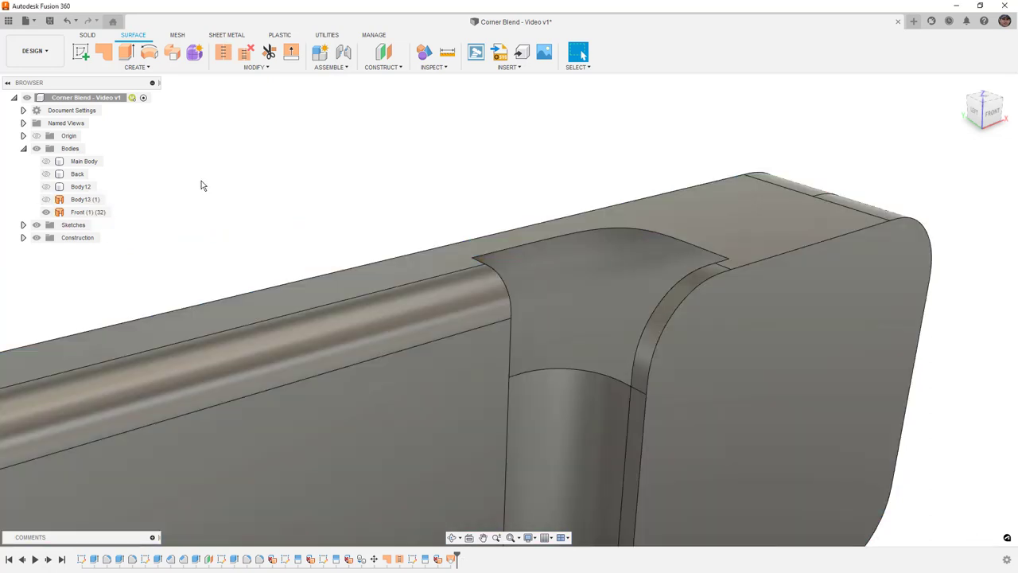
# Start a sketch on the Front body's raised front face and project the vertex where the long fillet's lower edge meets the opening
pyautogui.click(715, 343)
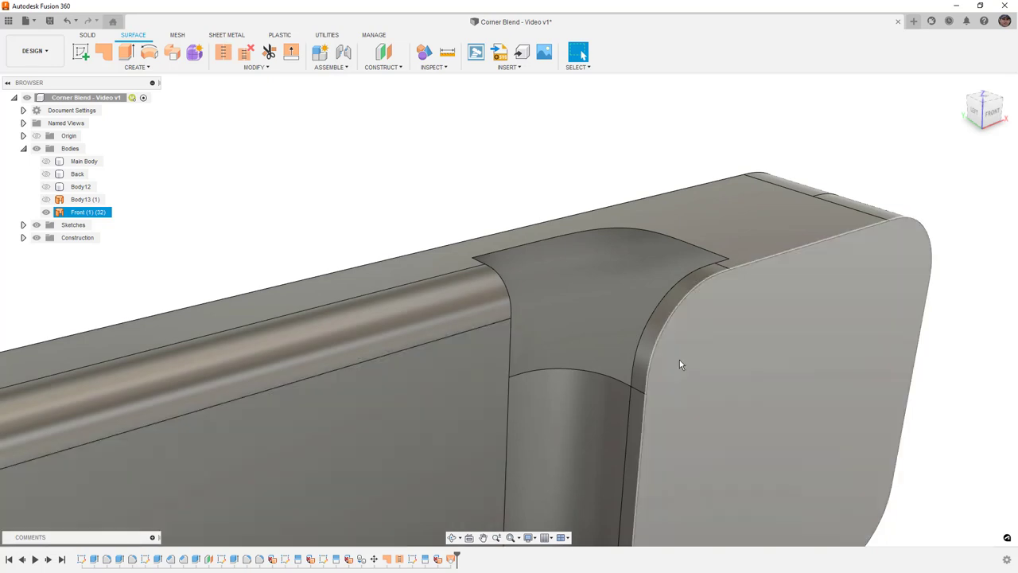
pyautogui.rightClick(679, 362)
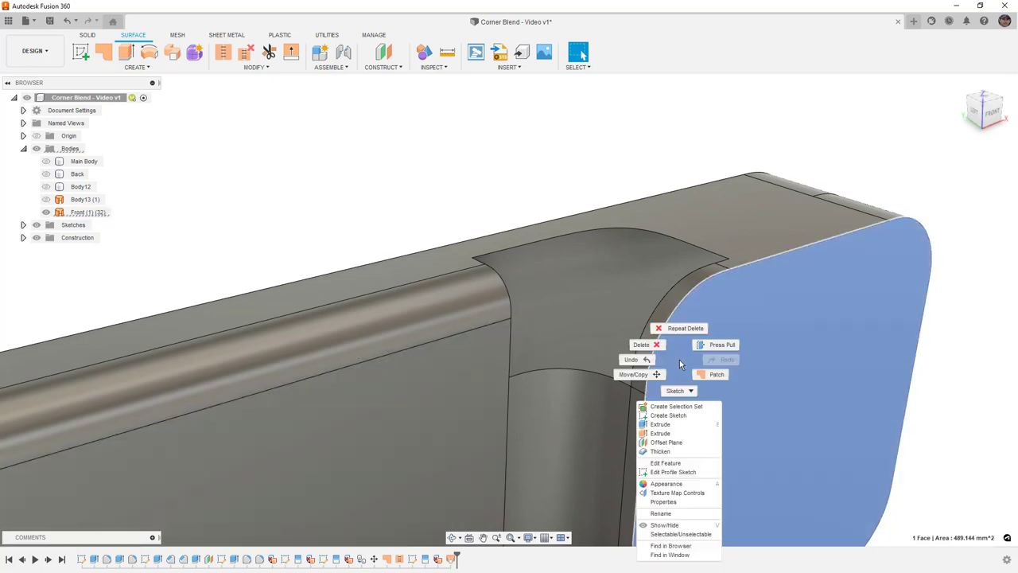
pyautogui.click(670, 415)
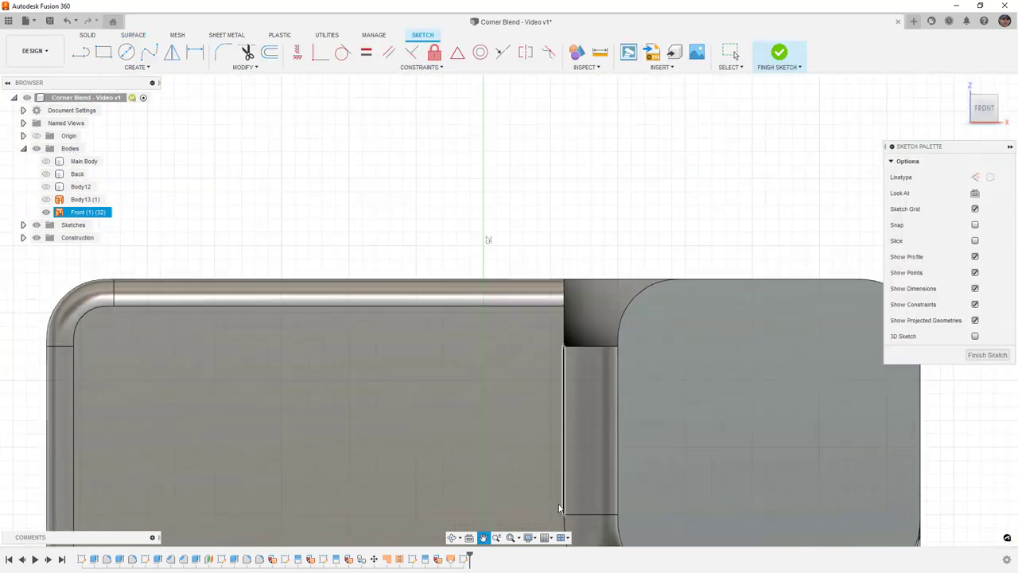
pyautogui.press('p')
pyautogui.click(556, 322)
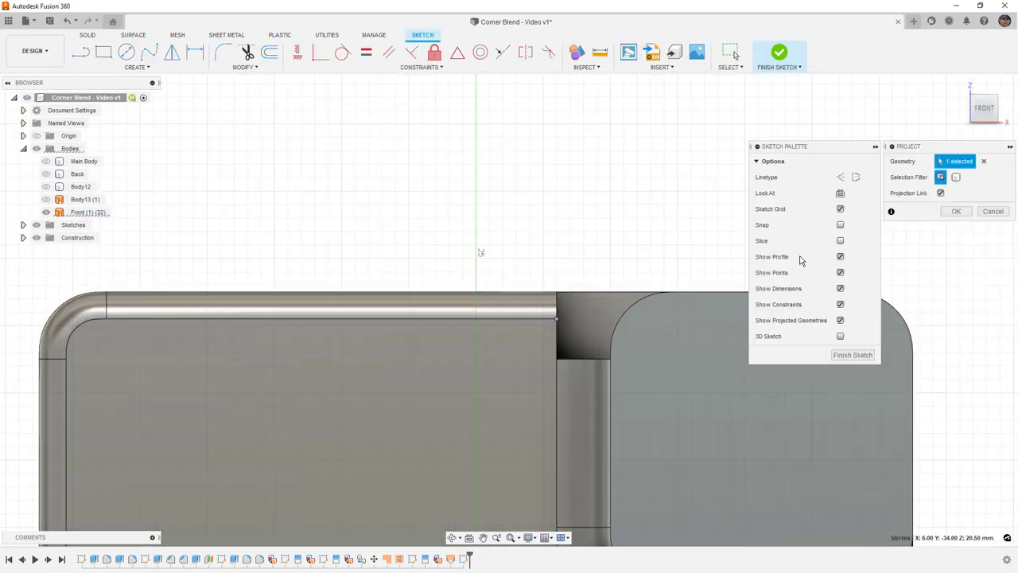
pyautogui.click(953, 211)
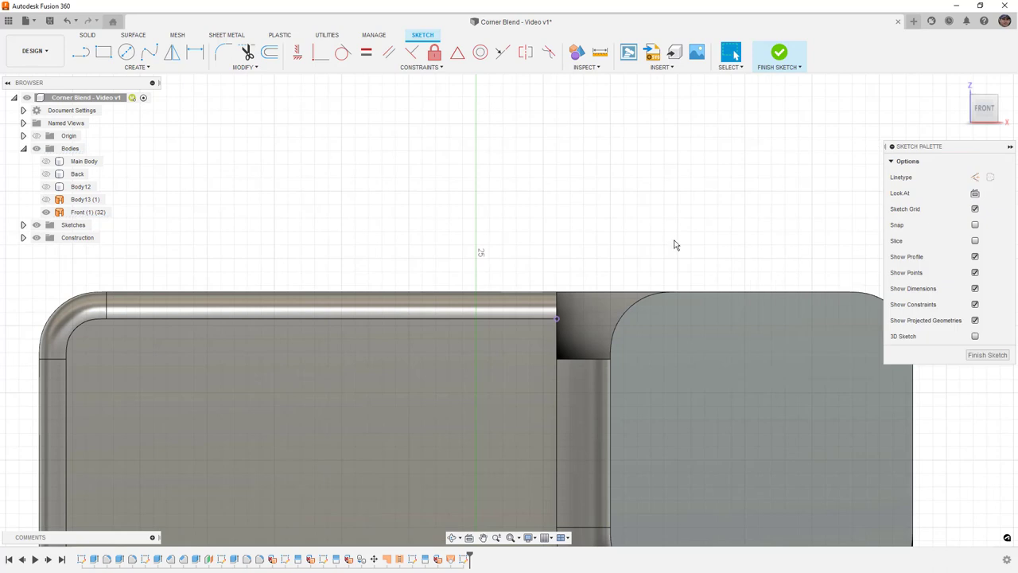
# Draw a horizontal line from the projected point across the opening past the narrow curved face, and finish the sketch
pyautogui.press('l')
pyautogui.click(557, 319)
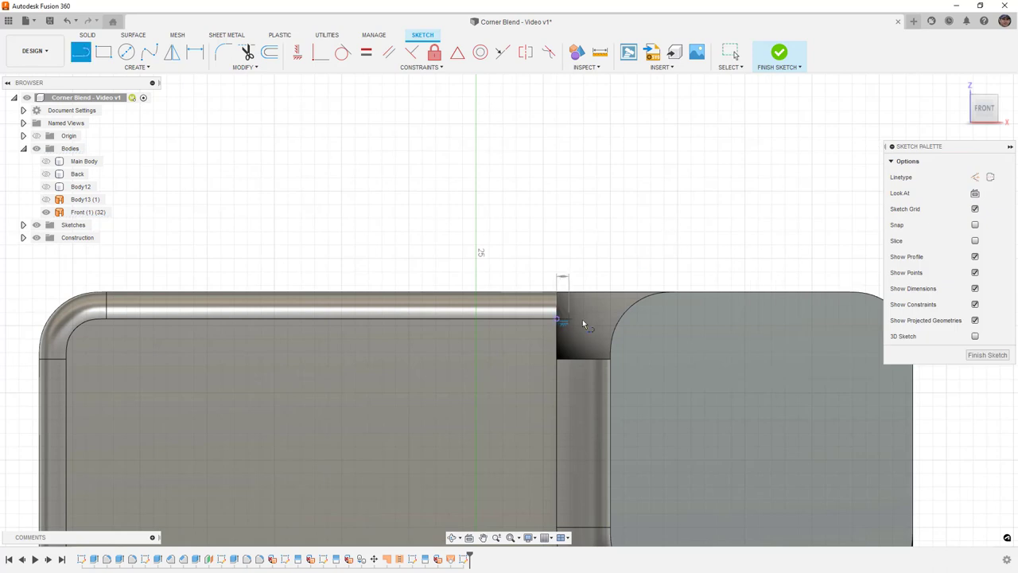
pyautogui.doubleClick(620, 319)
pyautogui.click(779, 52)
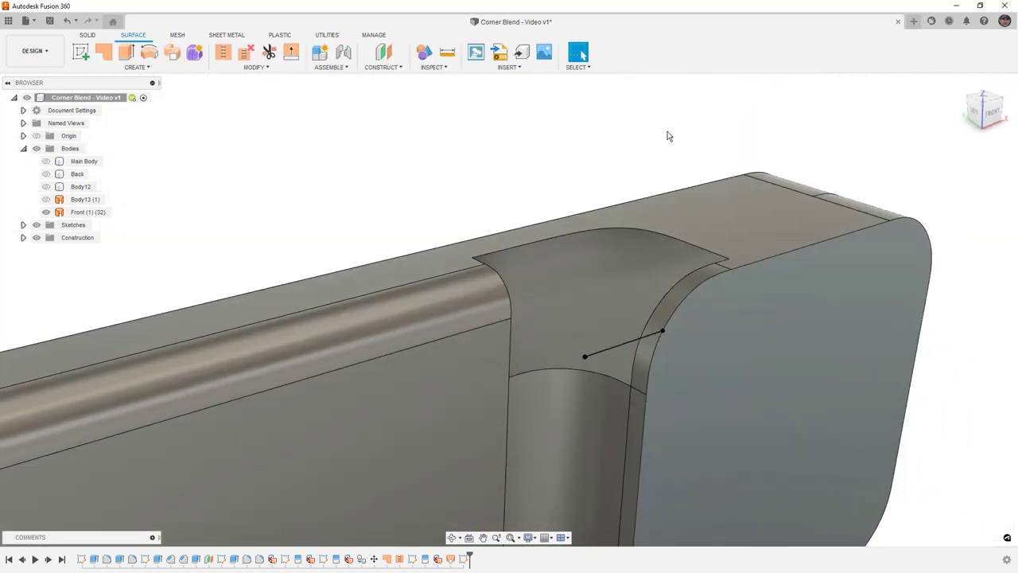
# Split the narrow curved face beside the opening with the sketch line and check the two resulting faces
pyautogui.click(256, 66)
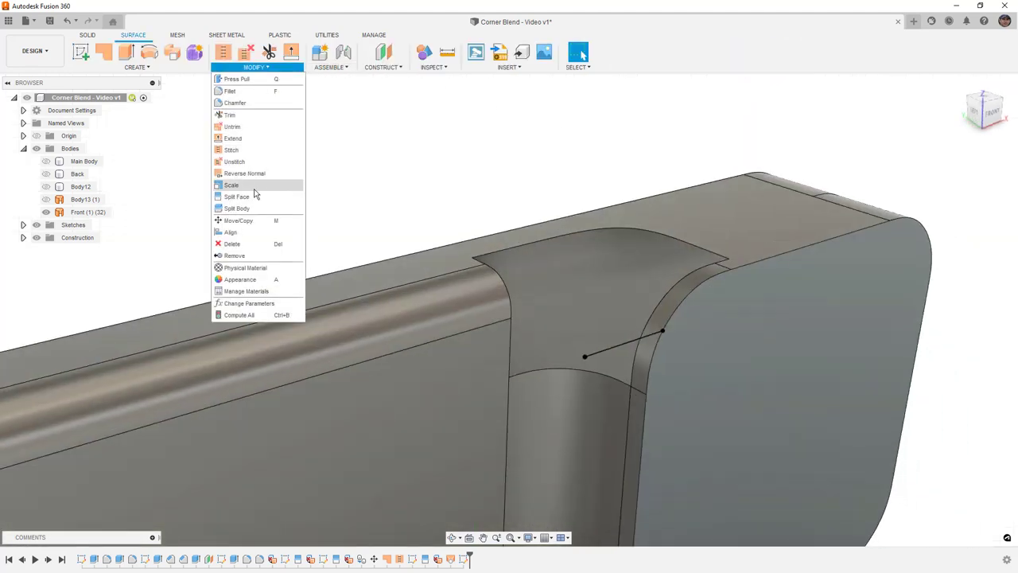
pyautogui.click(256, 202)
pyautogui.click(646, 328)
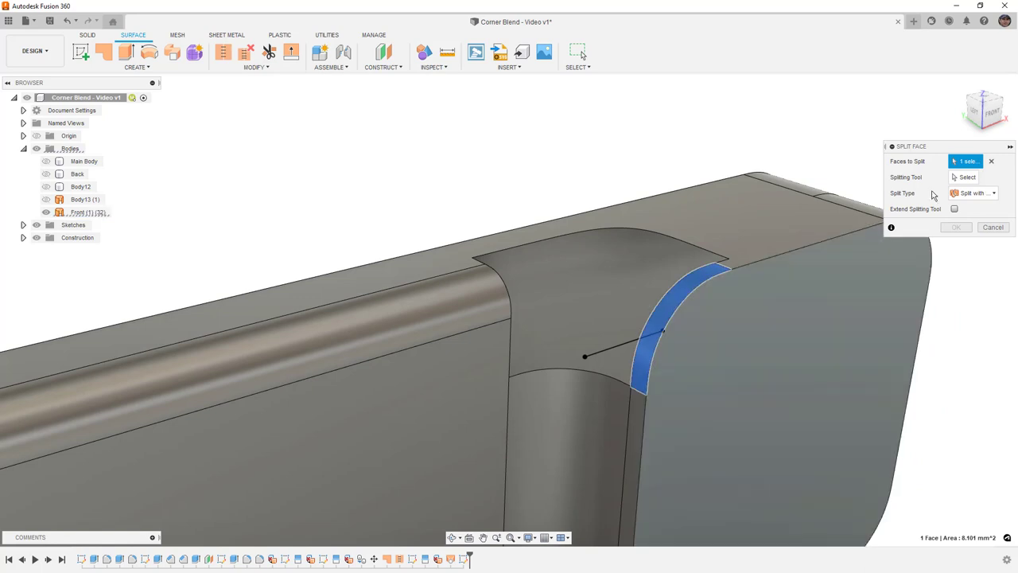
pyautogui.click(654, 341)
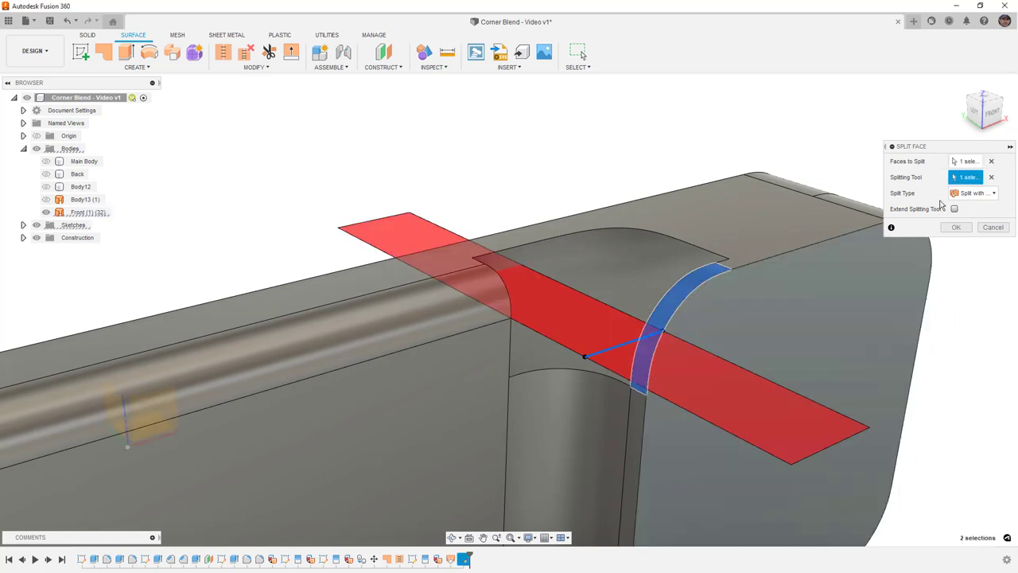
pyautogui.click(956, 227)
pyautogui.click(670, 310)
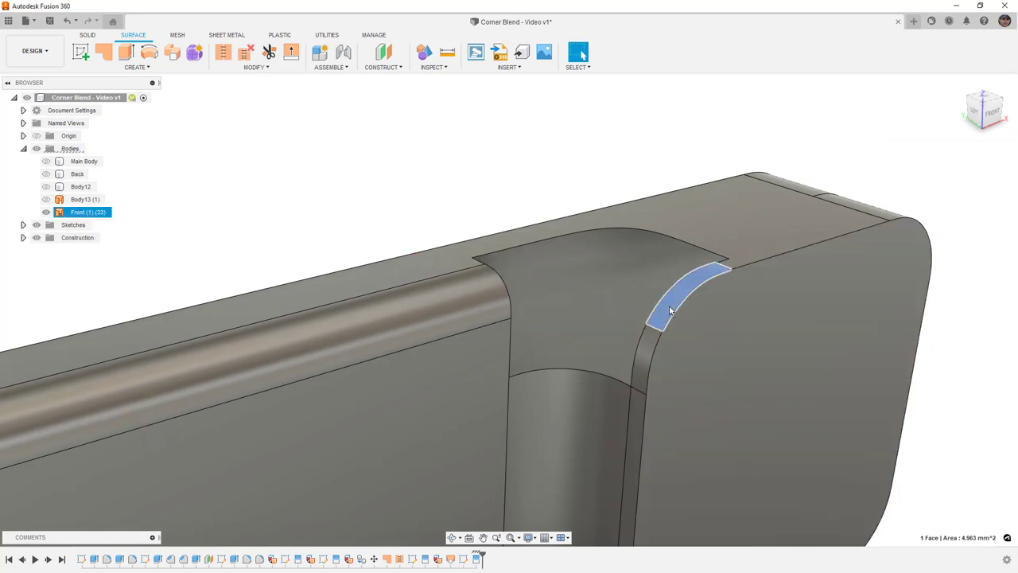
pyautogui.click(650, 340)
pyautogui.click(491, 185)
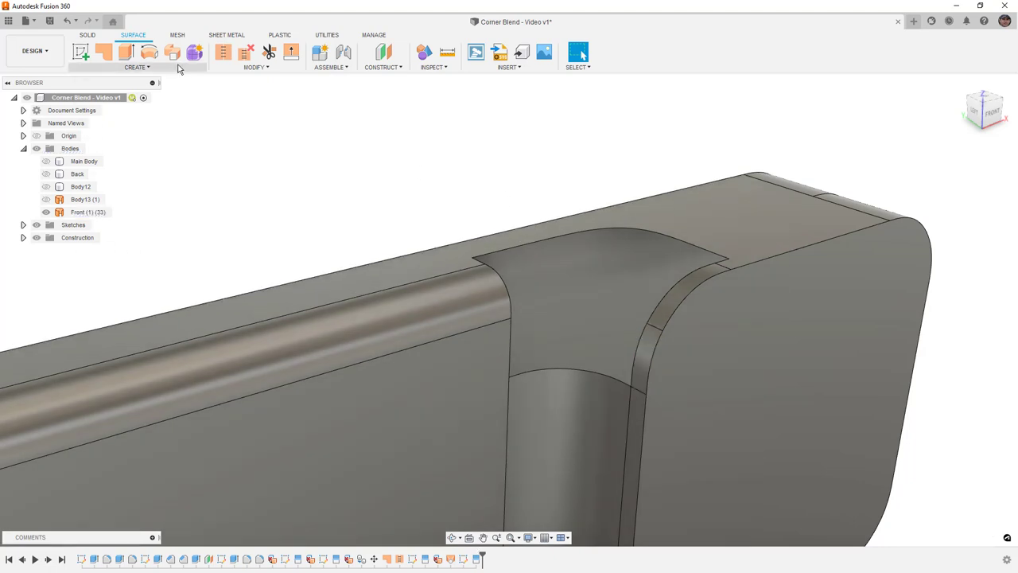
# Start a surface loft from the opening's straight vertical edge to the lower split curved edge, with the bottom arc as rail
pyautogui.click(178, 67)
pyautogui.click(86, 161)
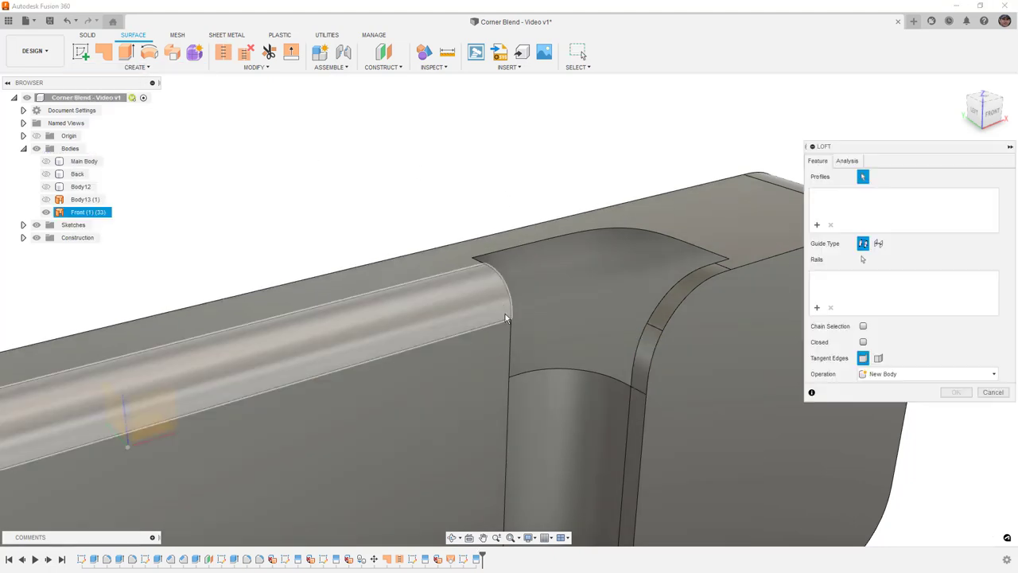
pyautogui.click(511, 328)
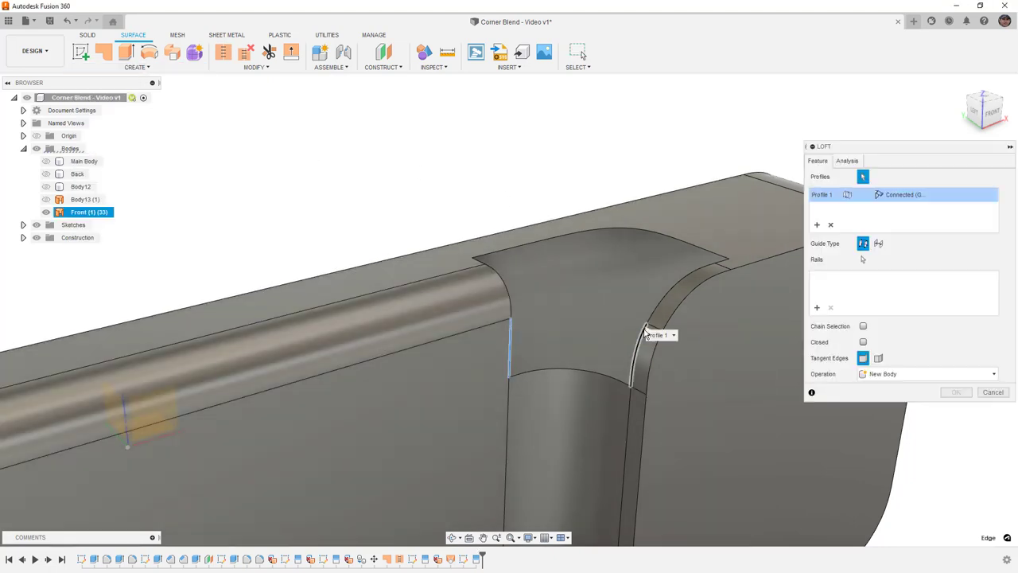
pyautogui.click(644, 334)
pyautogui.click(832, 297)
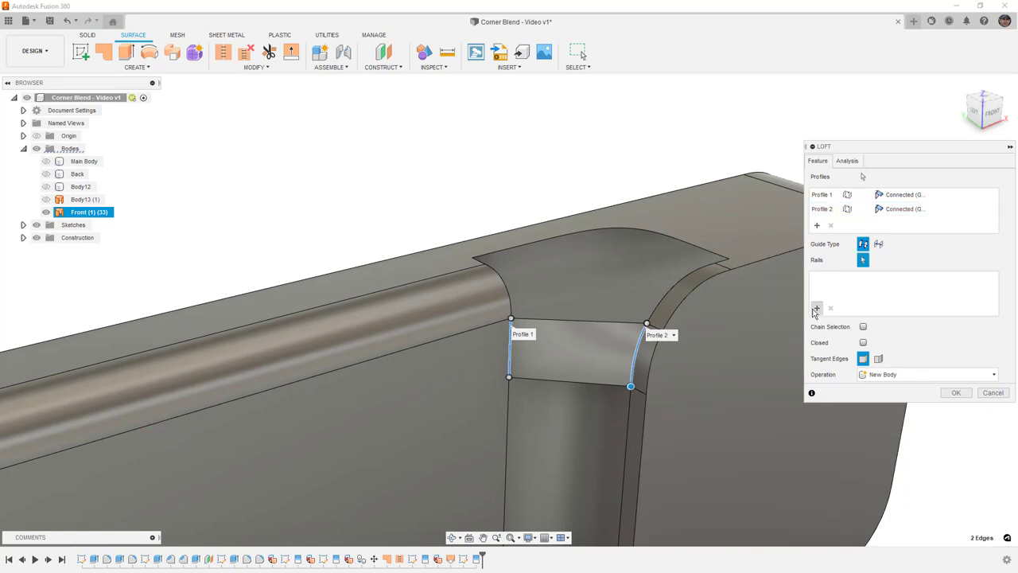
pyautogui.click(588, 381)
# Set both loft profiles to Tangent (G1) continuity with Align Edges
pyautogui.click(904, 194)
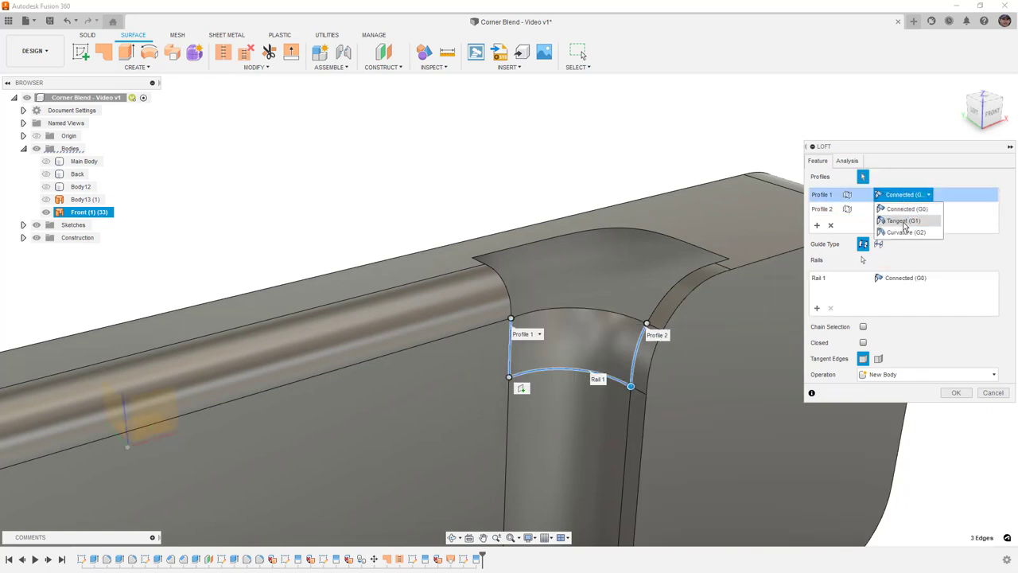
pyautogui.click(907, 224)
pyautogui.click(904, 209)
pyautogui.click(904, 242)
pyautogui.click(962, 197)
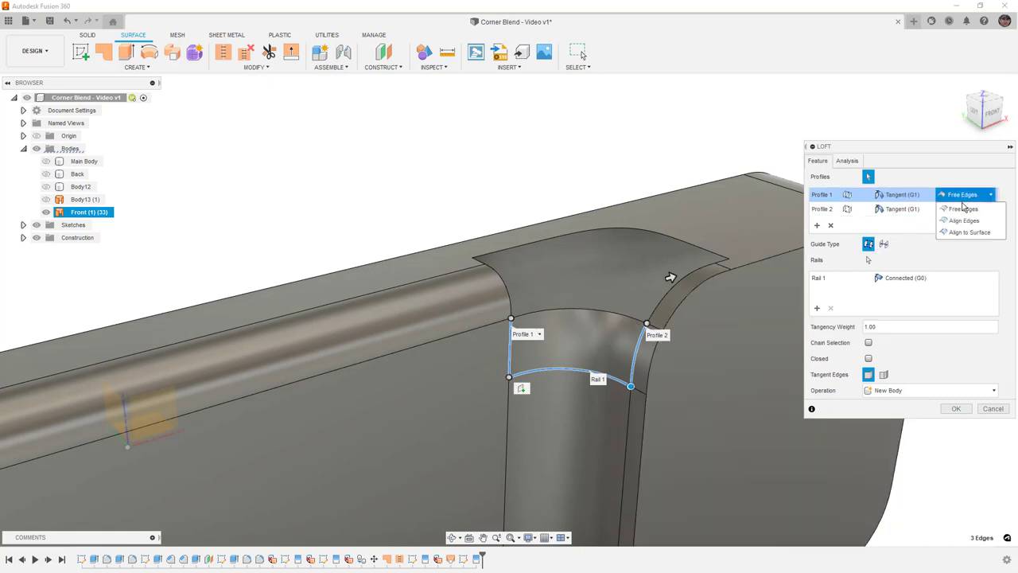
pyautogui.click(963, 222)
pyautogui.click(963, 209)
pyautogui.click(966, 238)
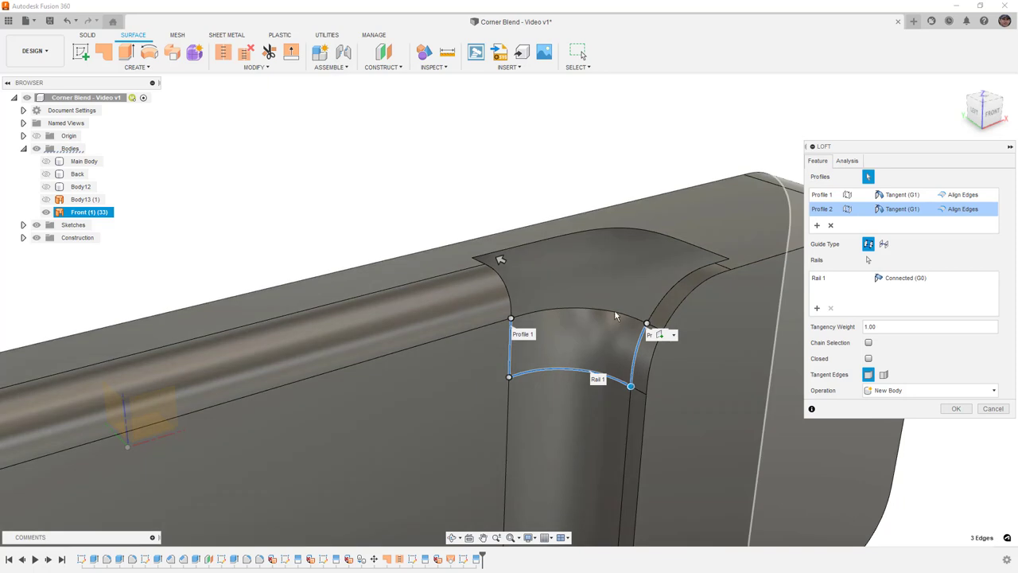
# Set the tangency weight of both loft profiles to 0.5
pyautogui.keyDown('shift'); pyautogui.moveTo(549, 314); pyautogui.dragTo(449, 123, button='middle'); pyautogui.keyUp('shift')
pyautogui.scroll(5, 593, 239)
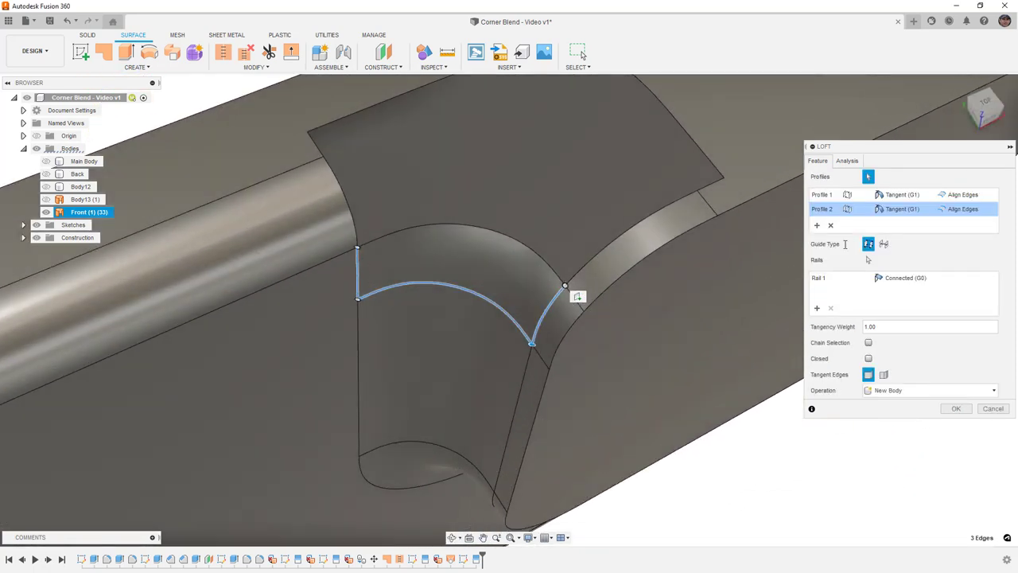
pyautogui.moveTo(880, 333); pyautogui.dragTo(836, 333)
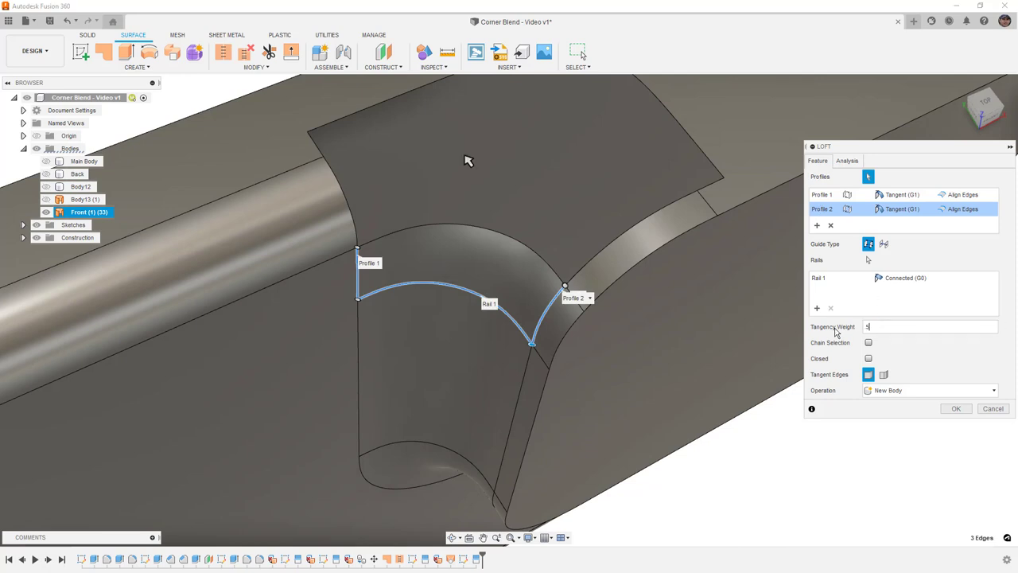
pyautogui.click(825, 199)
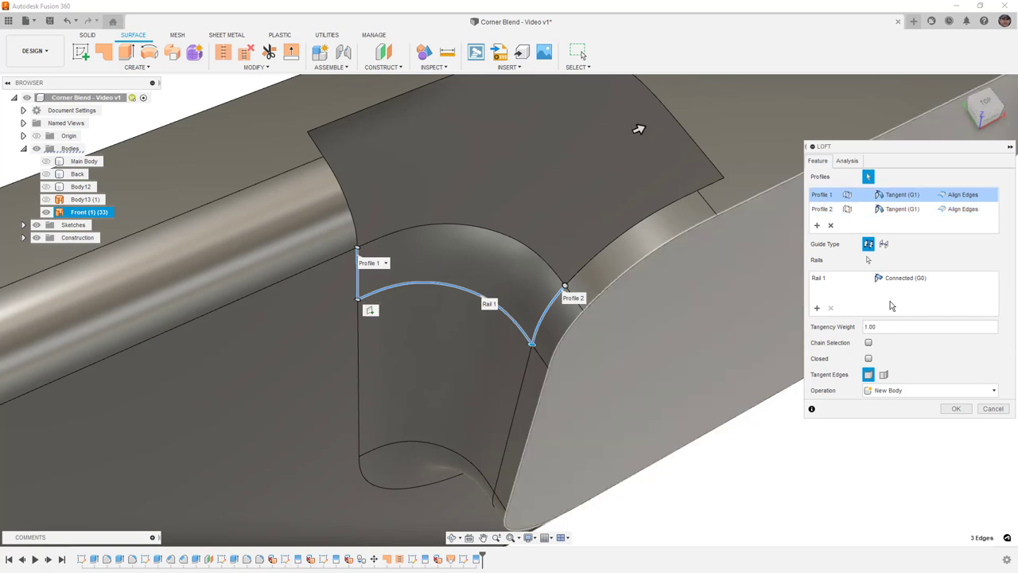
pyautogui.moveTo(883, 326); pyautogui.dragTo(813, 333)
pyautogui.write('5')
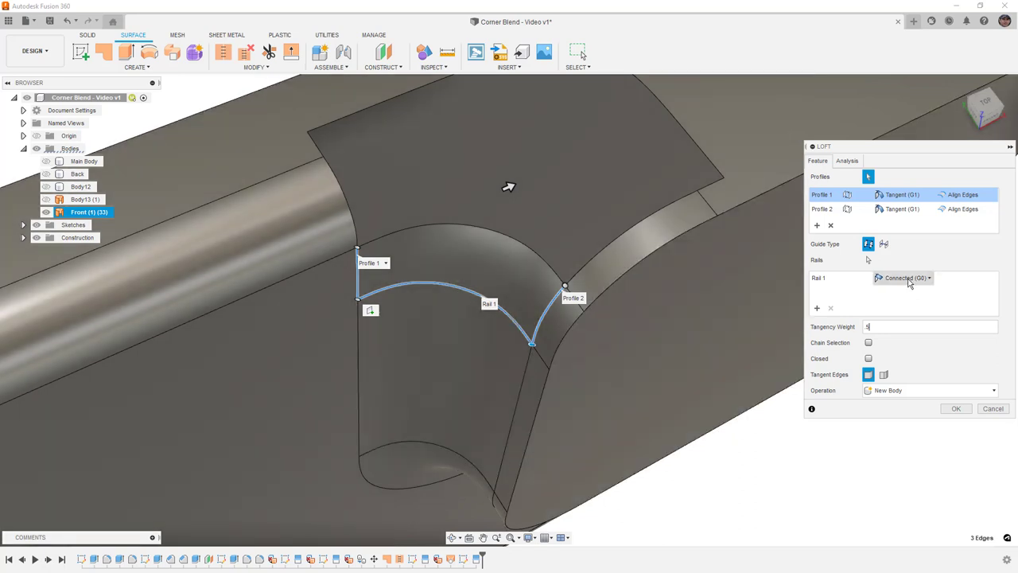
# Set the loft's bottom arc rail to Tangent (G1) and complete the loft as a new body
pyautogui.click(909, 280)
pyautogui.click(909, 308)
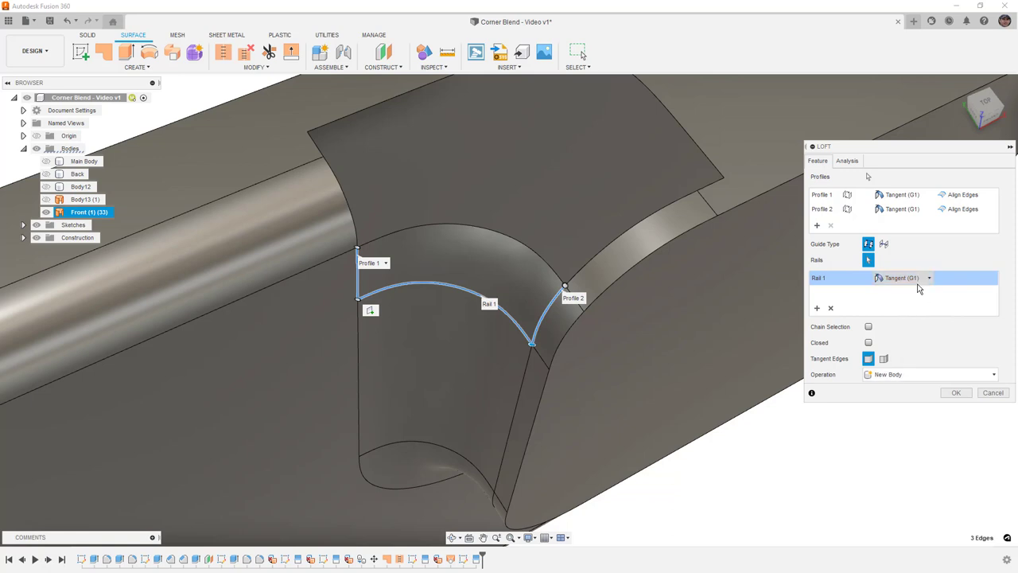
pyautogui.click(822, 197)
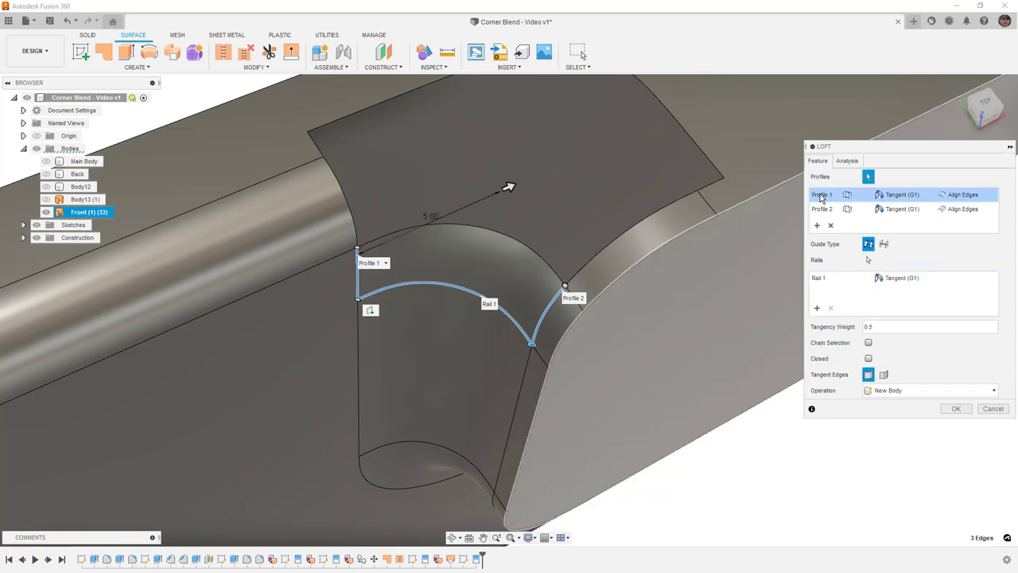
pyautogui.click(956, 408)
# Stitch the lofted surface strip to the duplicate Front body
pyautogui.click(223, 52)
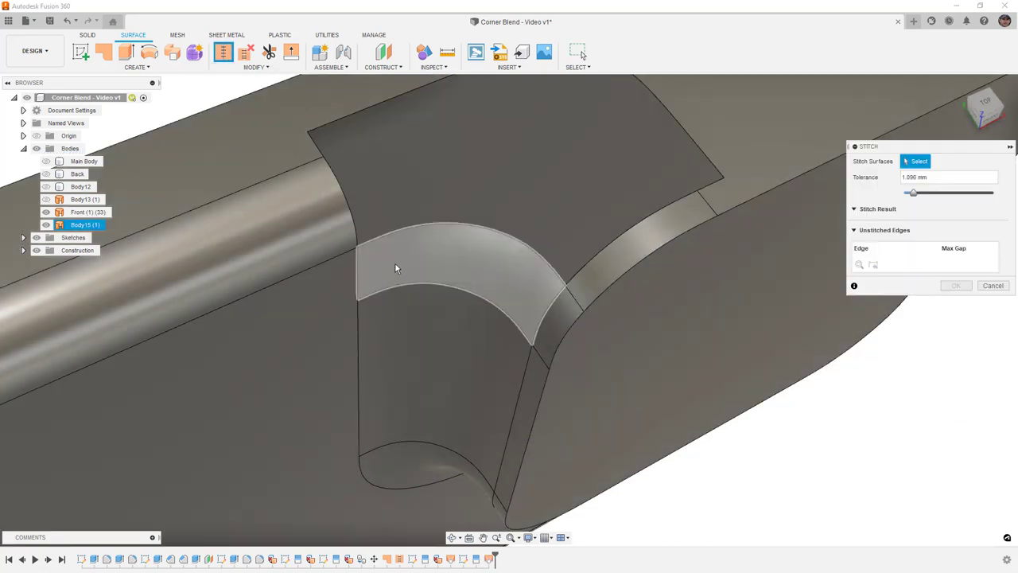
pyautogui.click(393, 265)
pyautogui.click(956, 405)
# Patch the remaining corner opening with its boundary edges grouped as one chain and Tangent (G1) continuity
pyautogui.keyDown('shift'); pyautogui.moveTo(604, 286); pyautogui.dragTo(529, 267, button='middle'); pyautogui.keyUp('shift')
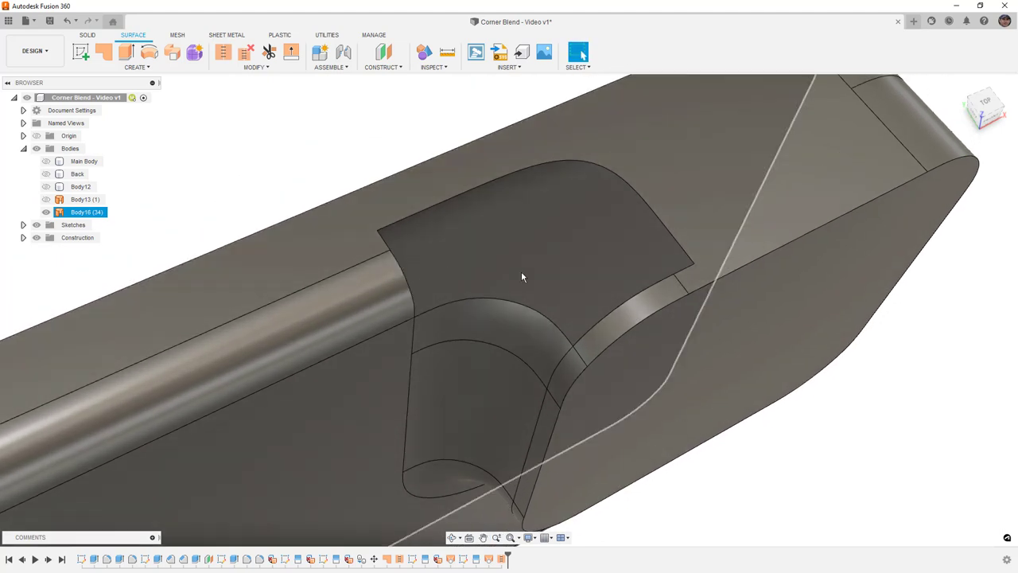
pyautogui.click(106, 53)
pyautogui.click(407, 287)
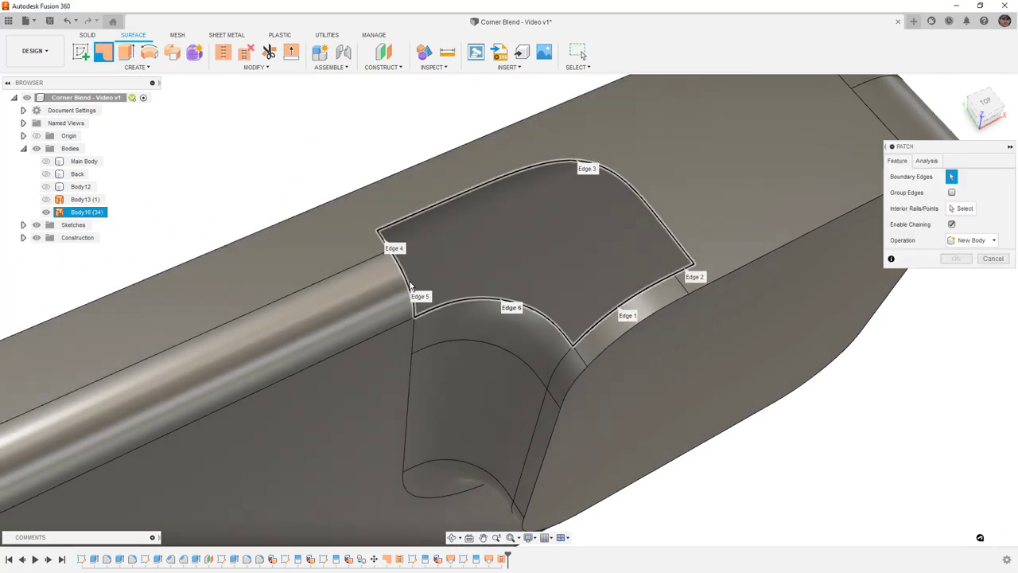
pyautogui.click(952, 192)
pyautogui.click(935, 210)
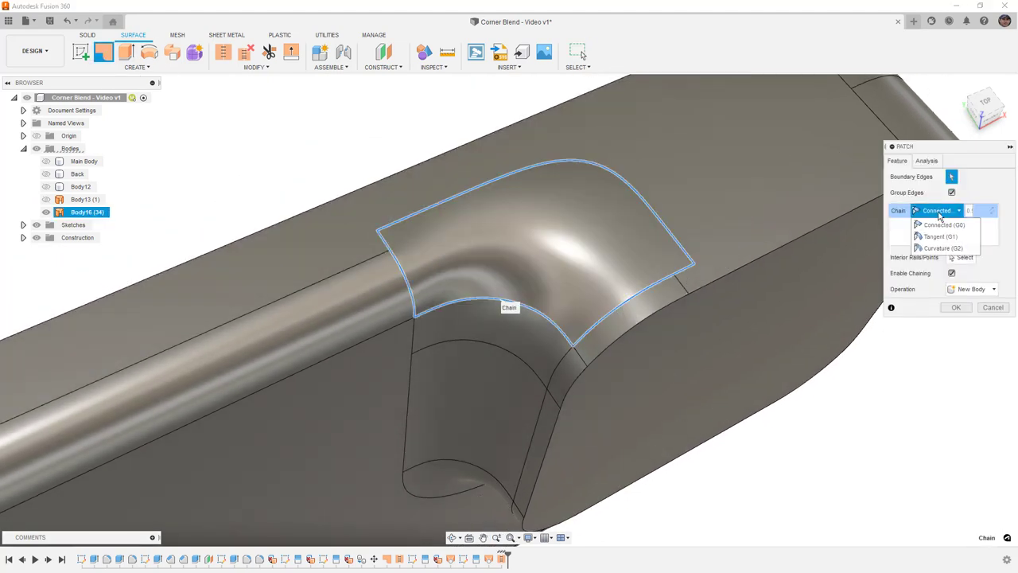
pyautogui.click(943, 238)
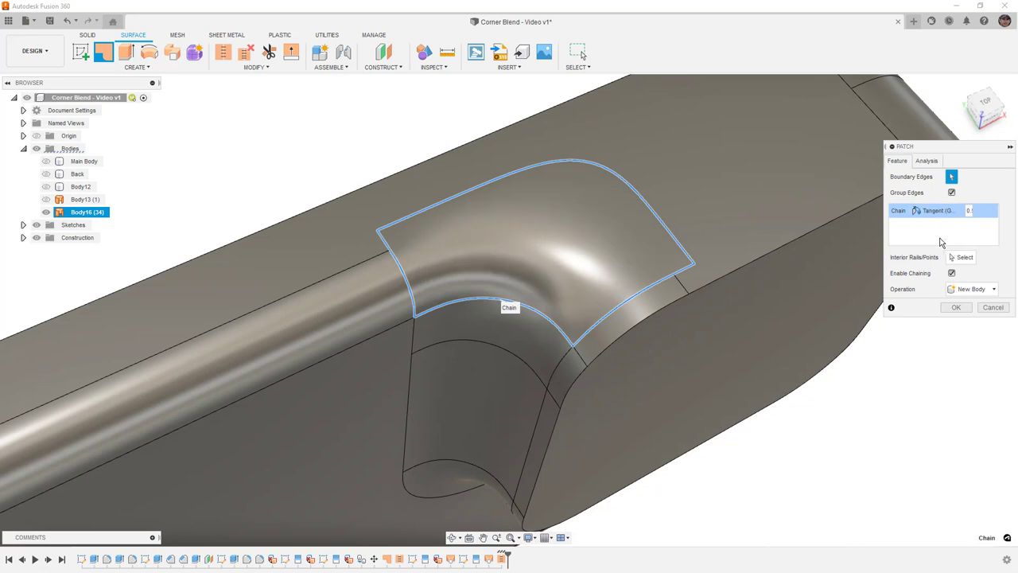
pyautogui.click(957, 307)
# Stitch the corner patch and the surrounding surface body into a new body
pyautogui.click(224, 51)
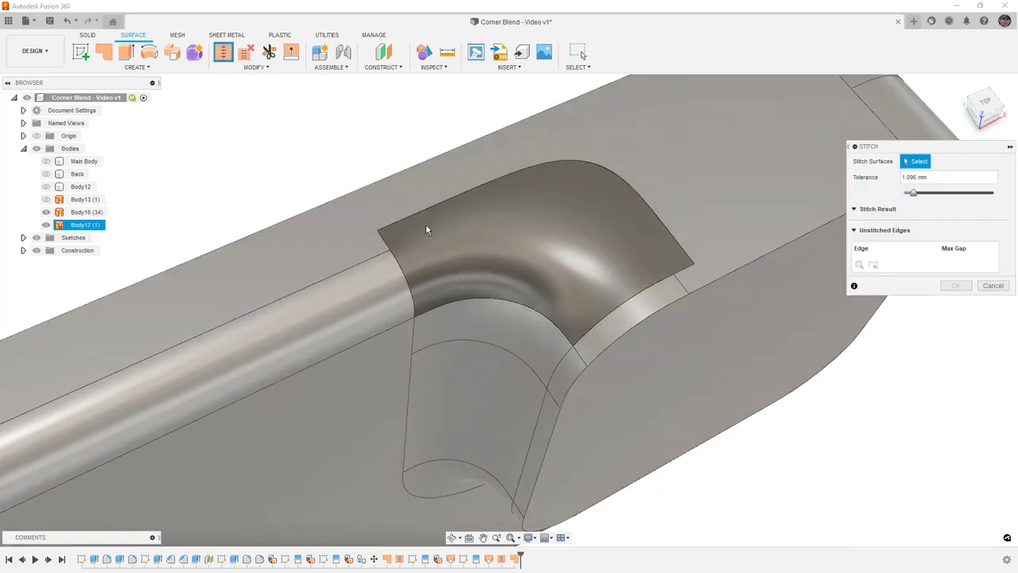
pyautogui.click(476, 262)
pyautogui.click(587, 349)
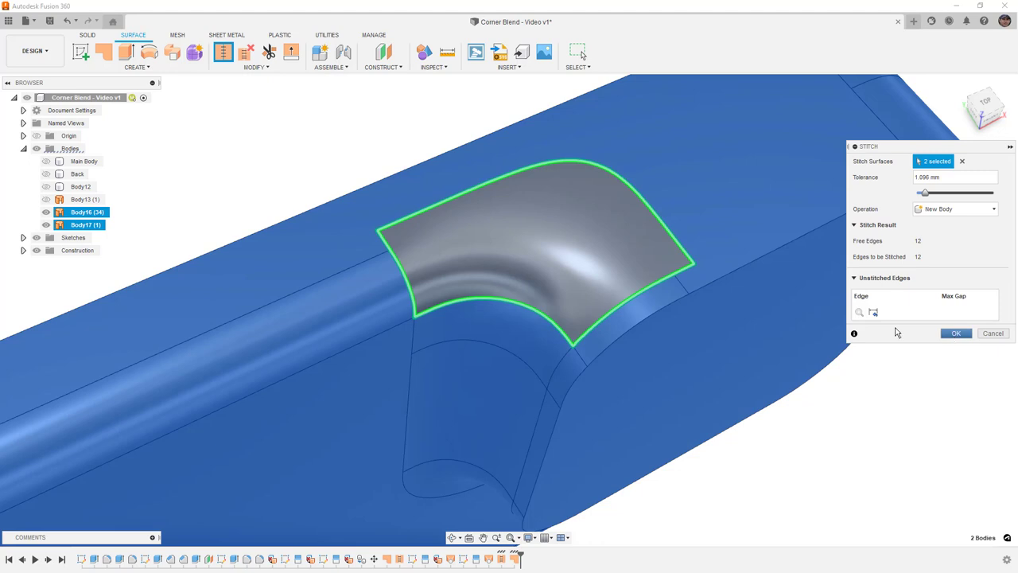
pyautogui.click(951, 336)
# Show Body12 beside the newly stitched body and compare the highlights on their two corner blends
pyautogui.click(46, 186)
pyautogui.click(80, 212)
pyautogui.scroll(-5, 564, 359)
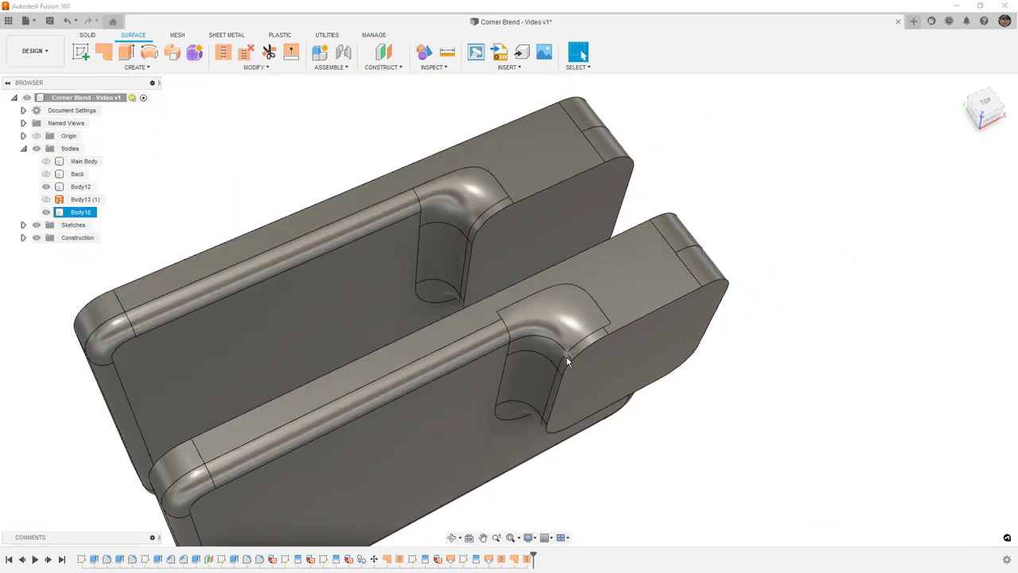
pyautogui.keyDown('shift'); pyautogui.moveTo(566, 359); pyautogui.dragTo(403, 175, button='middle'); pyautogui.keyUp('shift')
pyautogui.scroll(3, 576, 350)
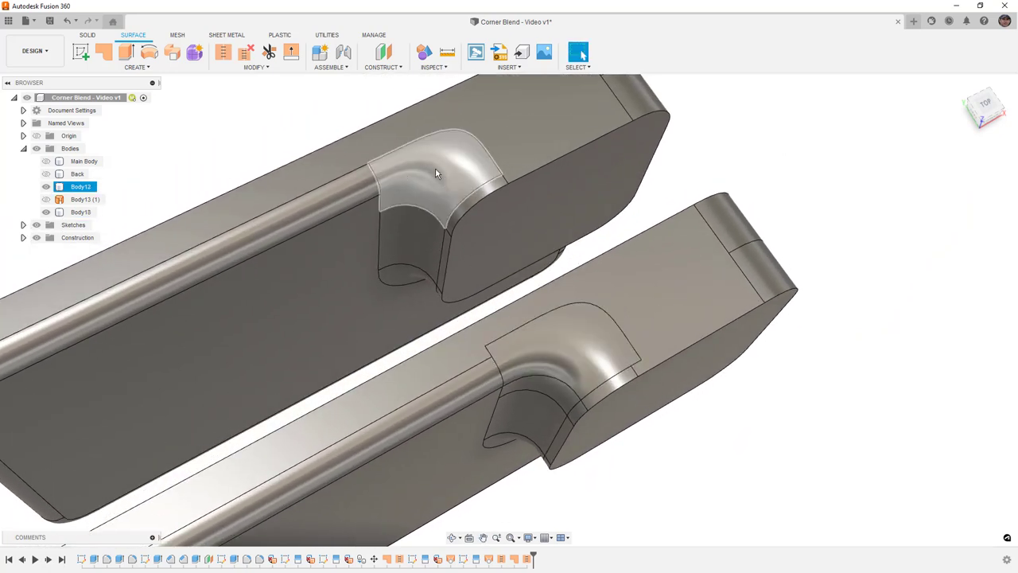
pyautogui.keyDown('shift'); pyautogui.moveTo(661, 339); pyautogui.dragTo(673, 347); pyautogui.keyUp('shift')
pyautogui.keyDown('shift'); pyautogui.moveTo(673, 348); pyautogui.dragTo(633, 230, button='middle'); pyautogui.keyUp('shift')
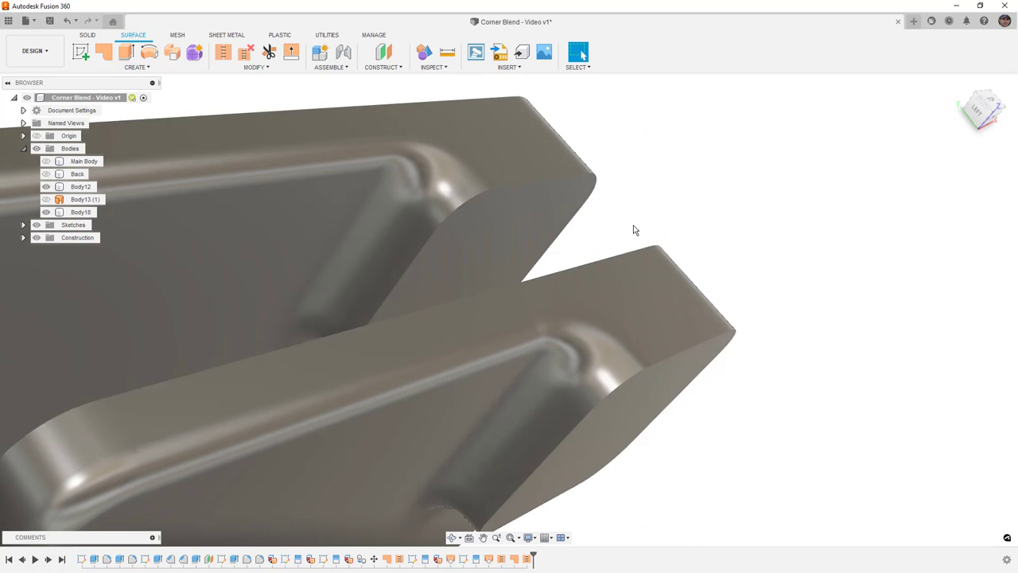
pyautogui.keyDown('shift'); pyautogui.moveTo(660, 241); pyautogui.dragTo(614, 249, button='middle'); pyautogui.keyUp('shift')
# Preview a curvature map analysis on Body12 and Body18 with the scale at 0.194 and compare the corner blends
pyautogui.click(422, 68)
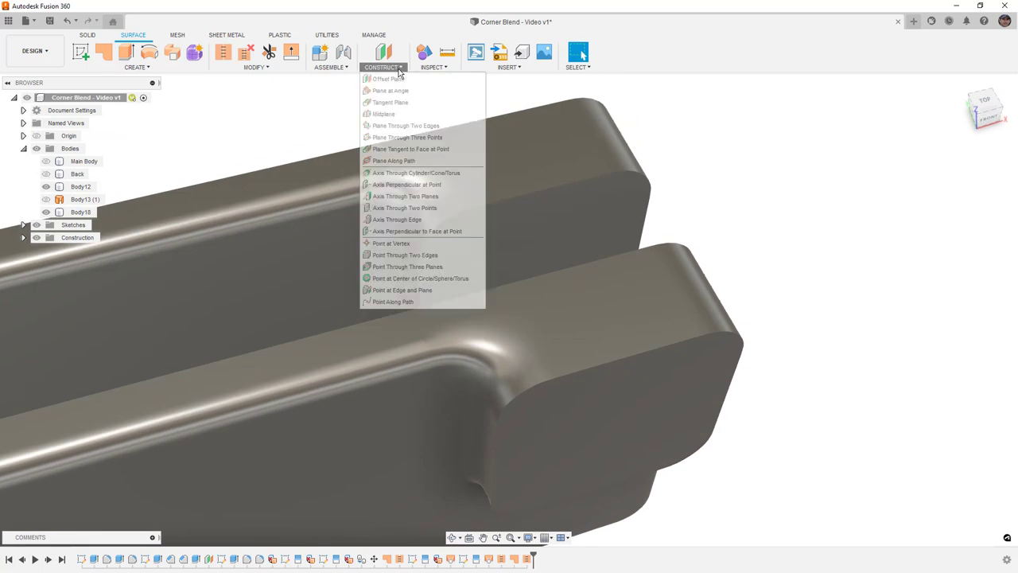
pyautogui.click(455, 138)
pyautogui.click(427, 180)
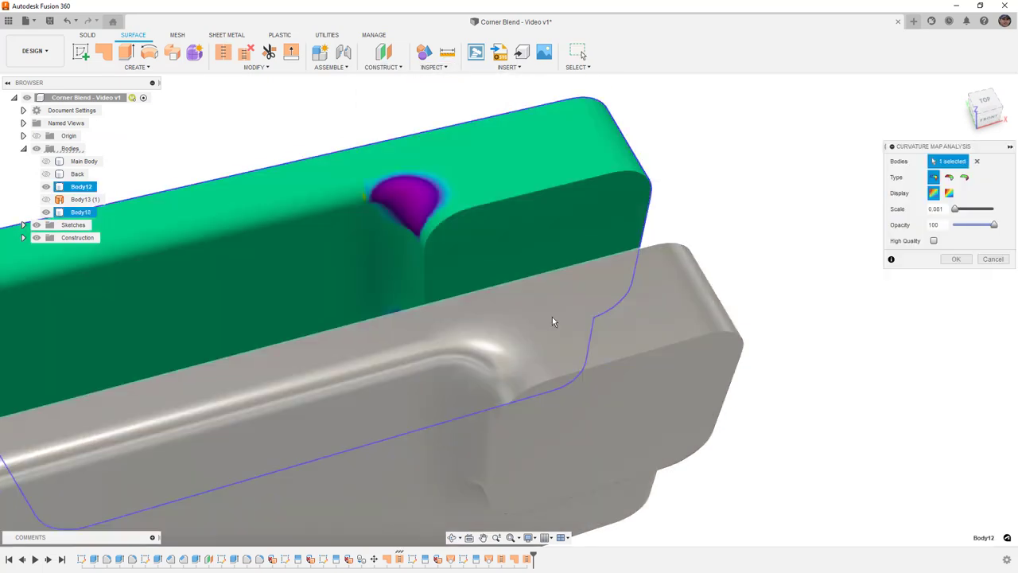
pyautogui.click(651, 356)
pyautogui.keyDown('shift'); pyautogui.moveTo(471, 379); pyautogui.dragTo(466, 371, button='middle'); pyautogui.keyUp('shift')
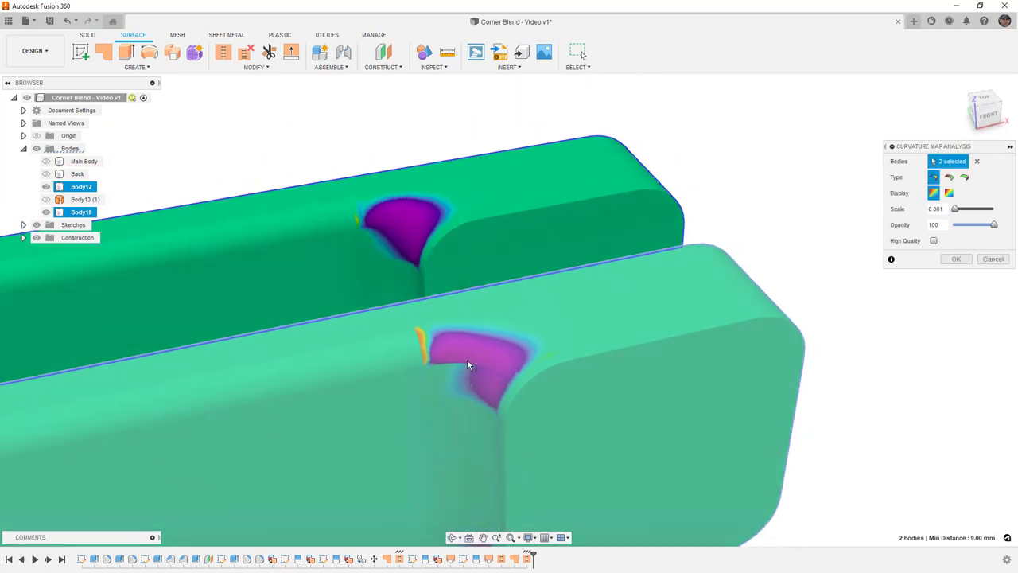
pyautogui.scroll(3, 509, 370)
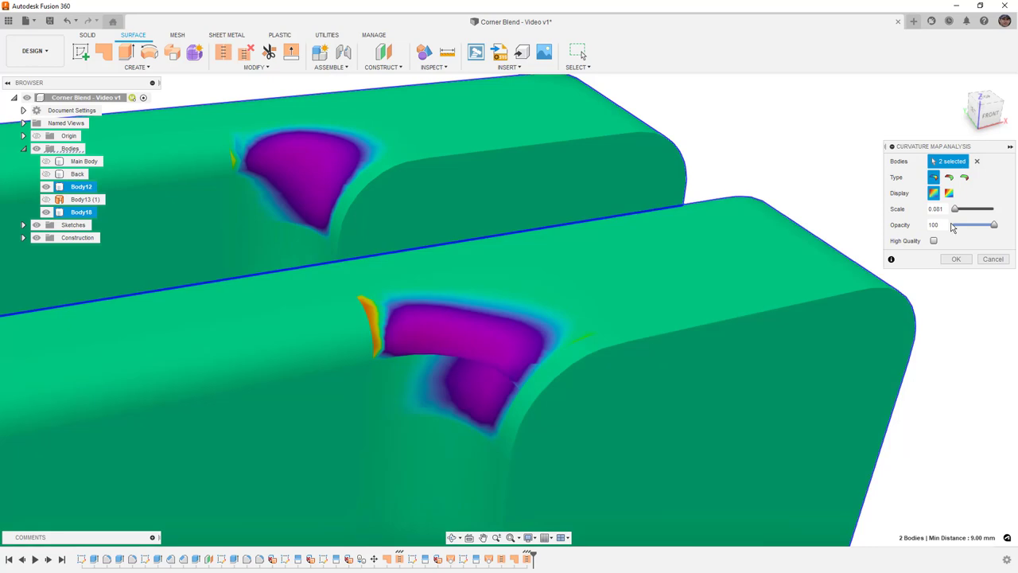
pyautogui.moveTo(955, 211); pyautogui.dragTo(959, 213)
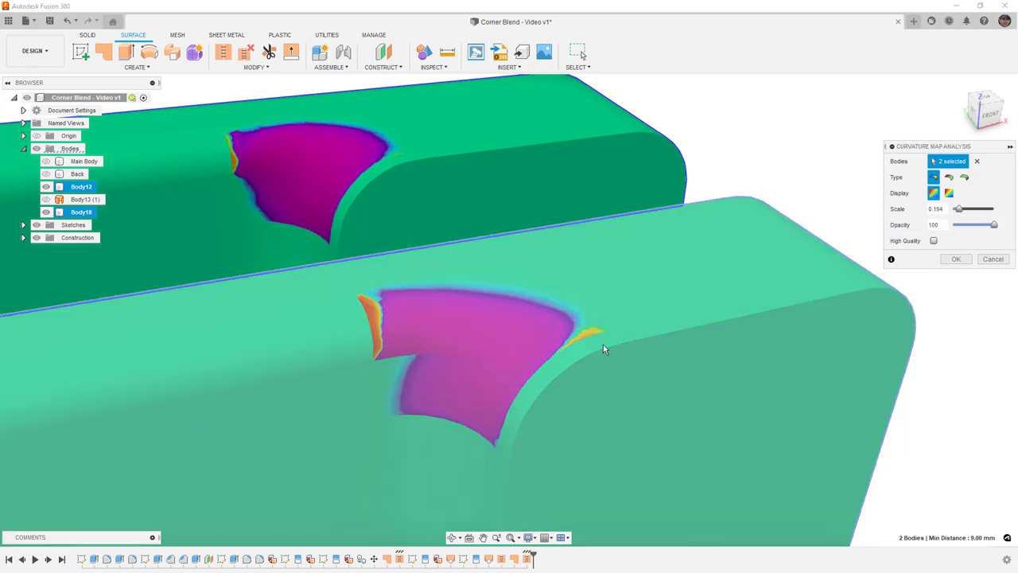
pyautogui.keyDown('shift'); pyautogui.moveTo(603, 344); pyautogui.dragTo(392, 367, button='middle'); pyautogui.keyUp('shift')
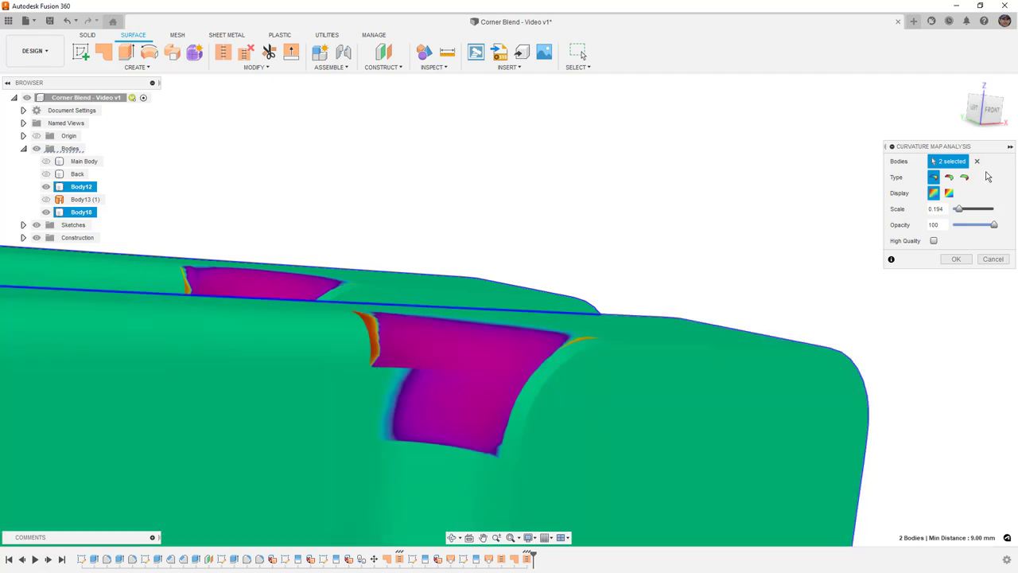
# Switch the curvature map to the third type with a 5.617 mm maximum limit, compare both corners, and cancel the analysis
pyautogui.click(964, 176)
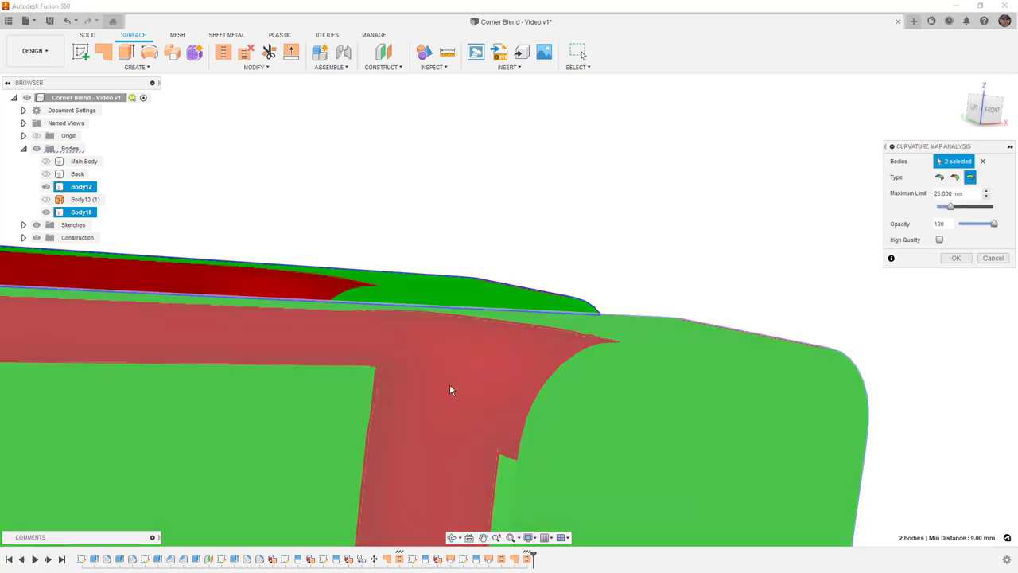
pyautogui.moveTo(954, 209); pyautogui.dragTo(942, 211)
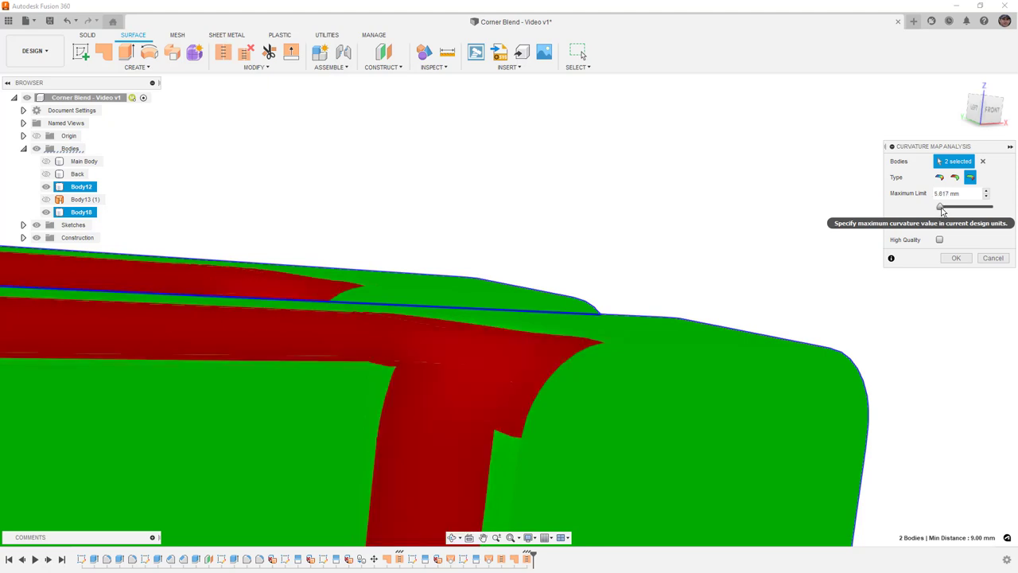
pyautogui.keyDown('shift'); pyautogui.moveTo(636, 310); pyautogui.dragTo(362, 316, button='middle'); pyautogui.keyUp('shift')
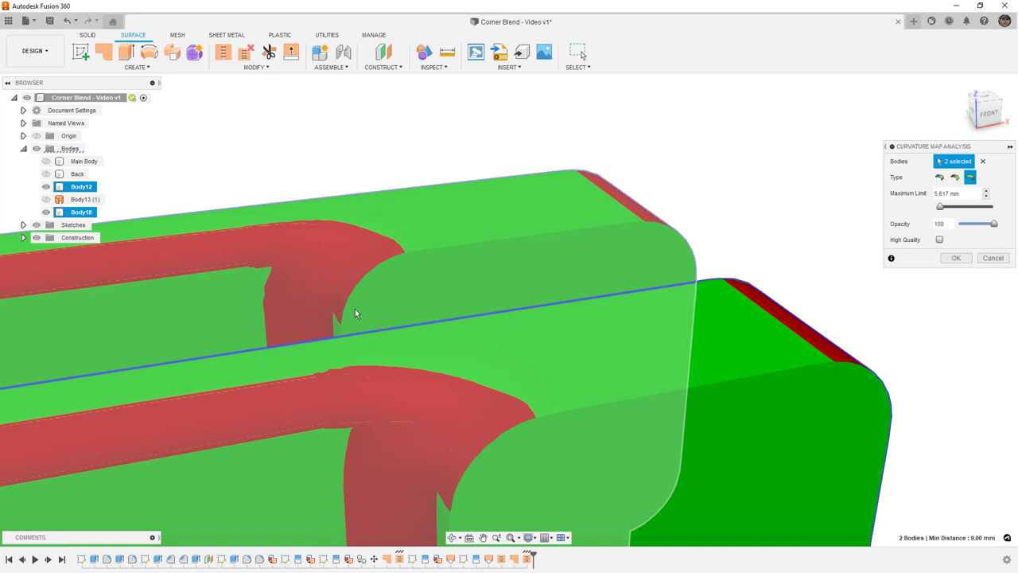
pyautogui.scroll(-2, 355, 312)
pyautogui.keyDown('shift'); pyautogui.moveTo(430, 372); pyautogui.dragTo(681, 285, button='middle'); pyautogui.keyUp('shift')
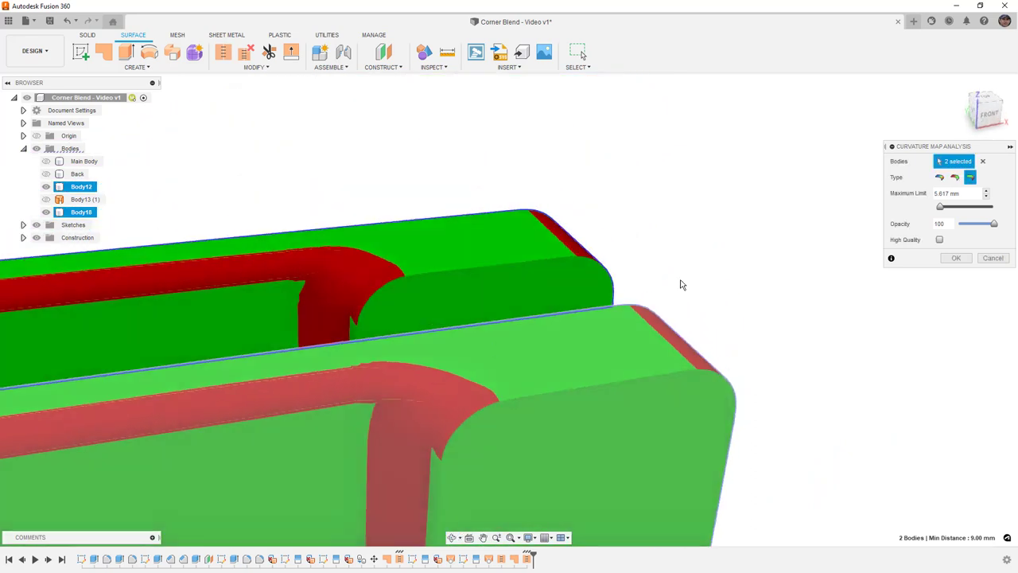
pyautogui.click(993, 257)
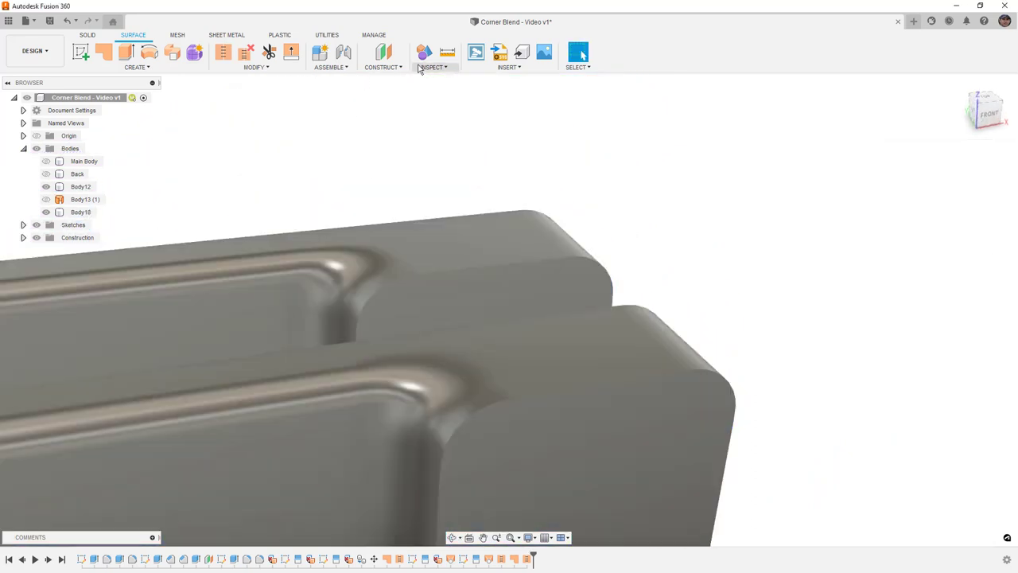
# Preview a zebra analysis on Body18 and Body12, examine the stripe flow across both corner blends, and cancel the analysis
pyautogui.click(420, 68)
pyautogui.click(436, 90)
pyautogui.click(382, 333)
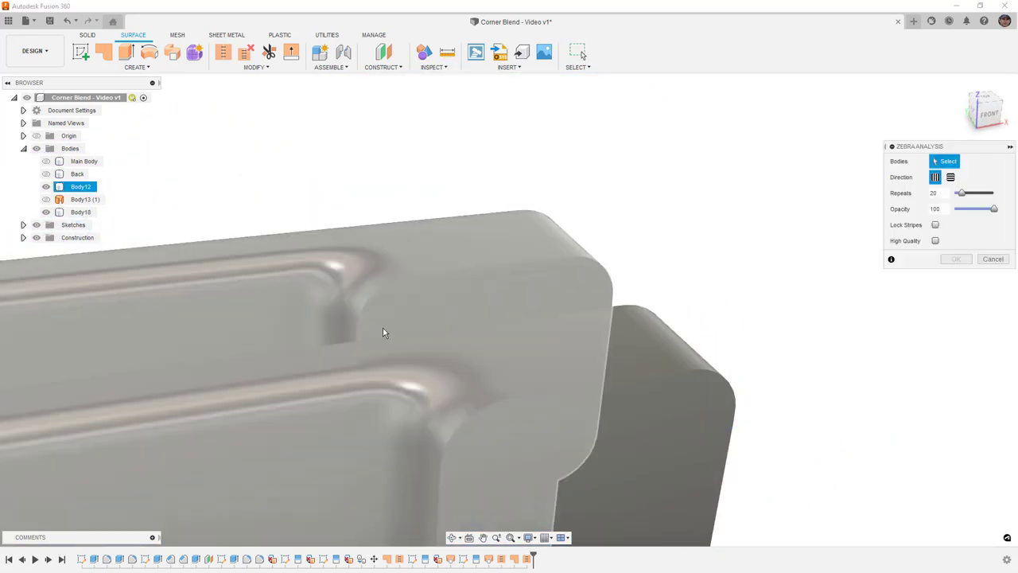
pyautogui.click(423, 376)
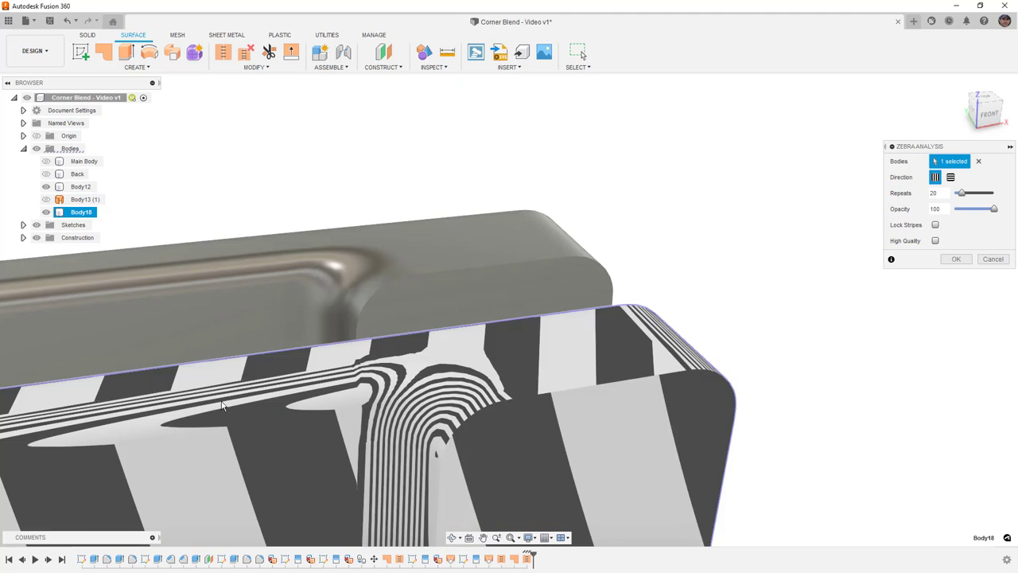
pyautogui.click(313, 274)
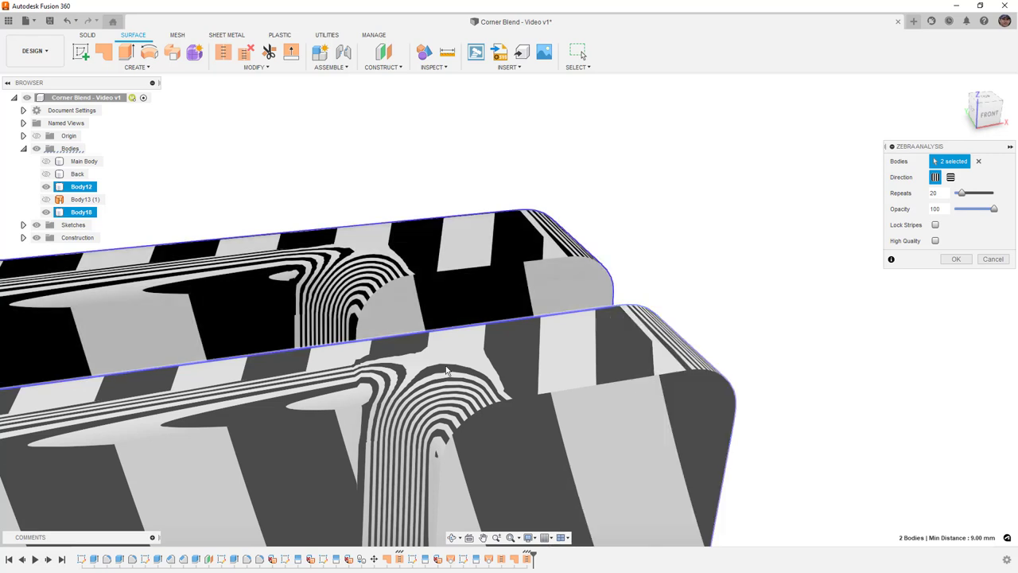
pyautogui.keyDown('shift'); pyautogui.moveTo(426, 398); pyautogui.dragTo(442, 387, button='middle'); pyautogui.keyUp('shift')
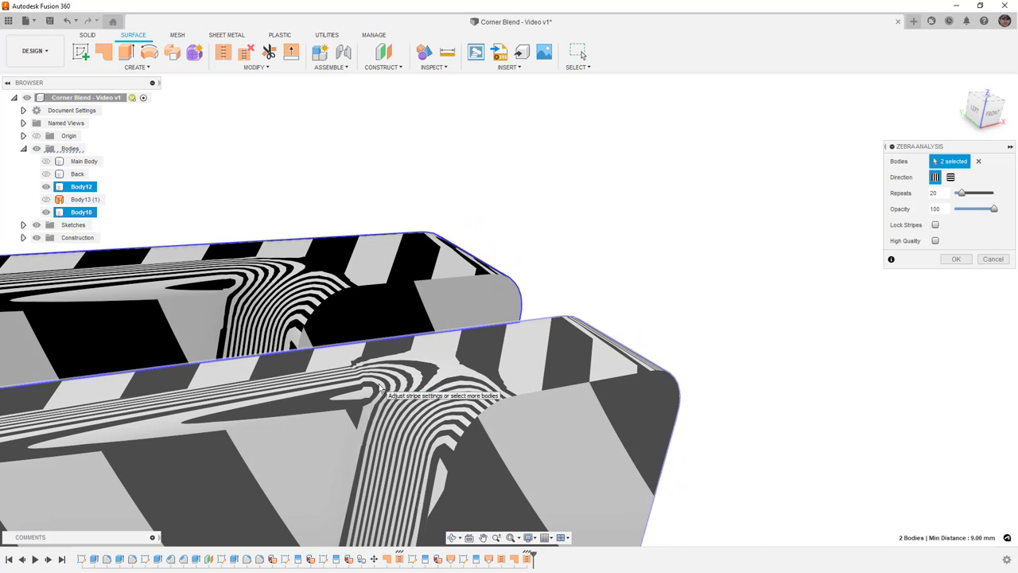
pyautogui.scroll(6, 347, 393)
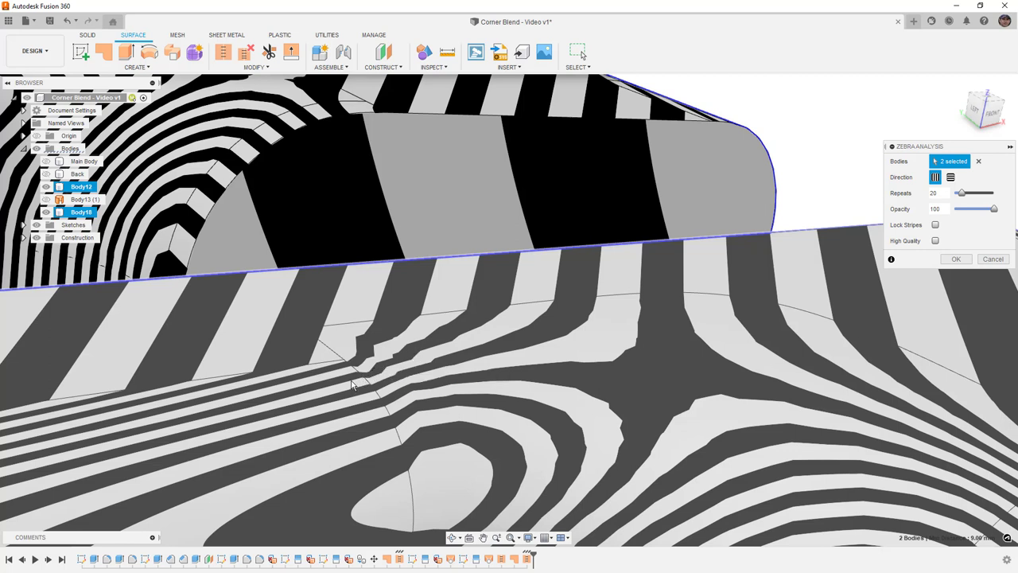
pyautogui.scroll(-6, 367, 381)
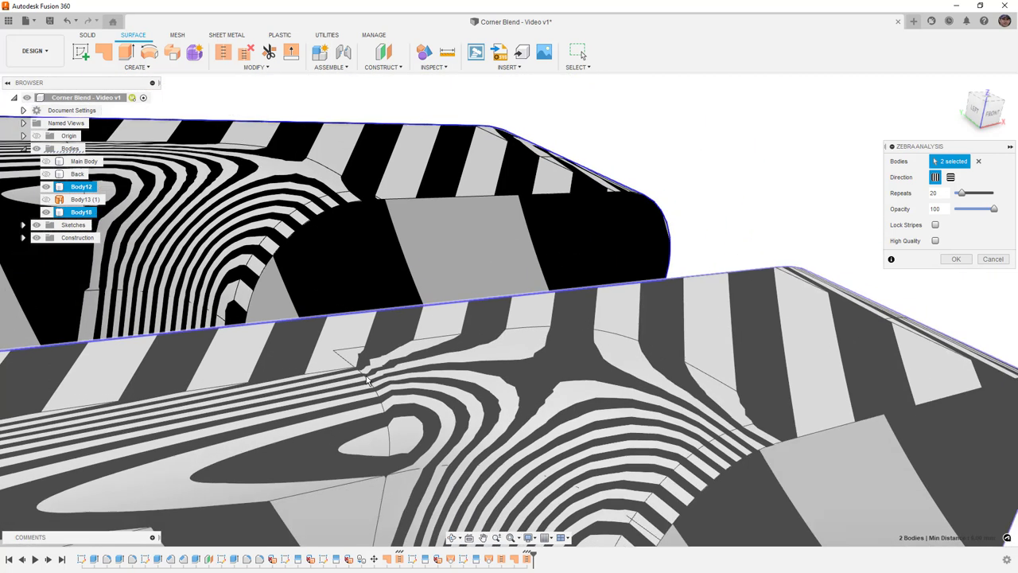
pyautogui.keyDown('shift'); pyautogui.moveTo(337, 362); pyautogui.dragTo(684, 286, button='middle'); pyautogui.keyUp('shift')
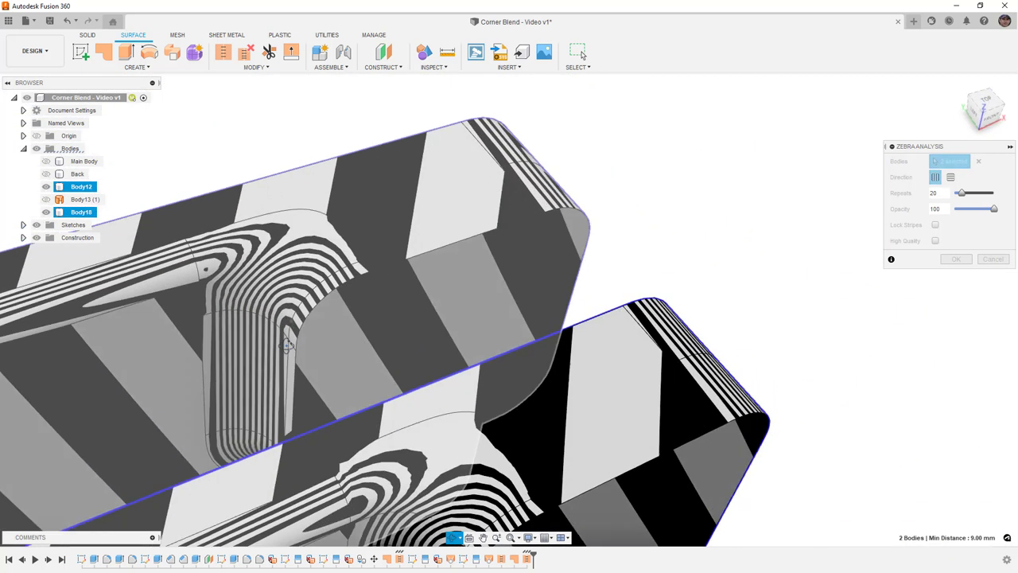
pyautogui.click(991, 259)
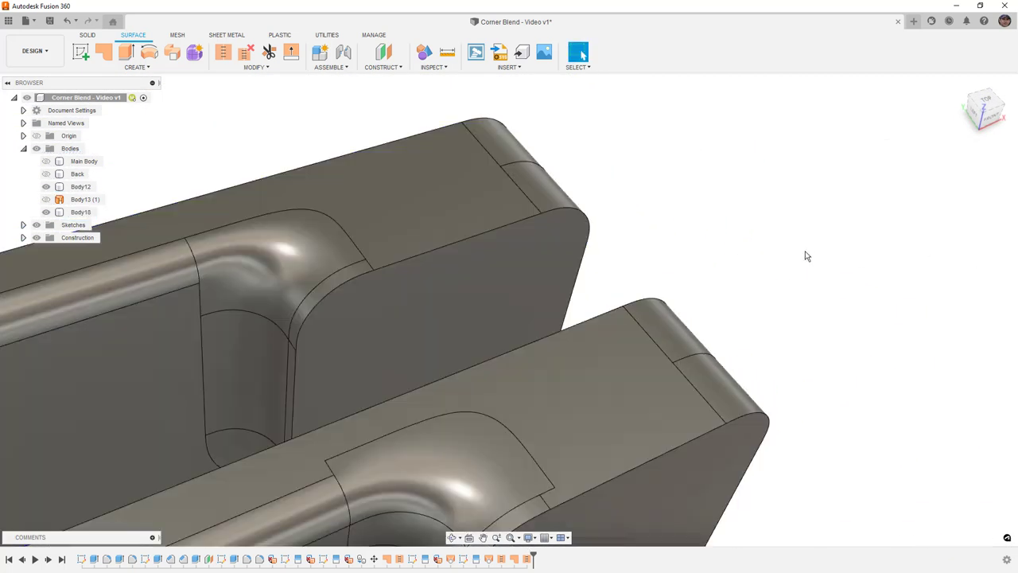
# Switch to the Render workspace and view the shaded corner blends of Body12 and Body18
pyautogui.click(33, 50)
pyautogui.click(43, 114)
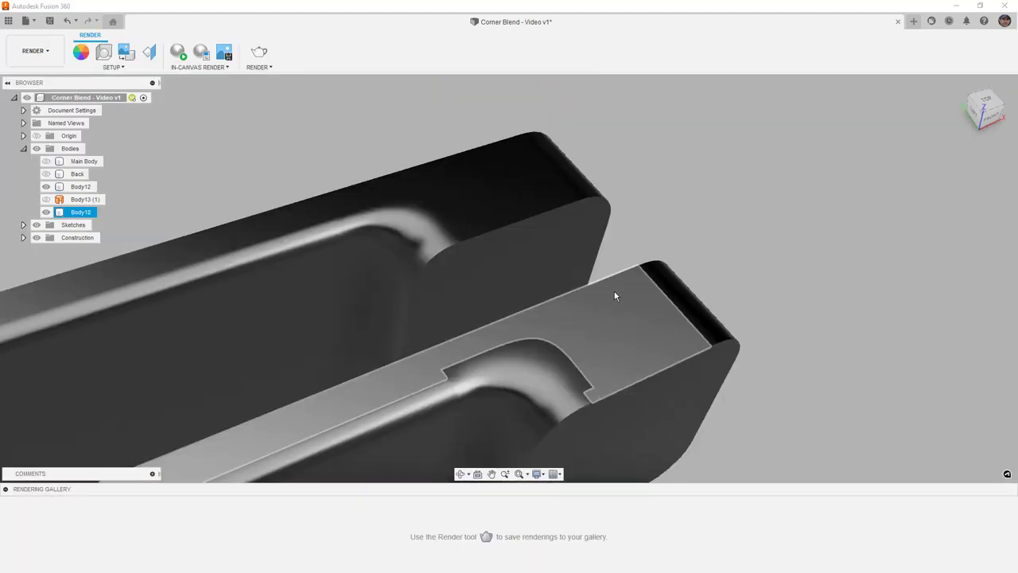
pyautogui.keyDown('shift'); pyautogui.moveTo(699, 275); pyautogui.dragTo(698, 278, button='middle'); pyautogui.keyUp('shift')
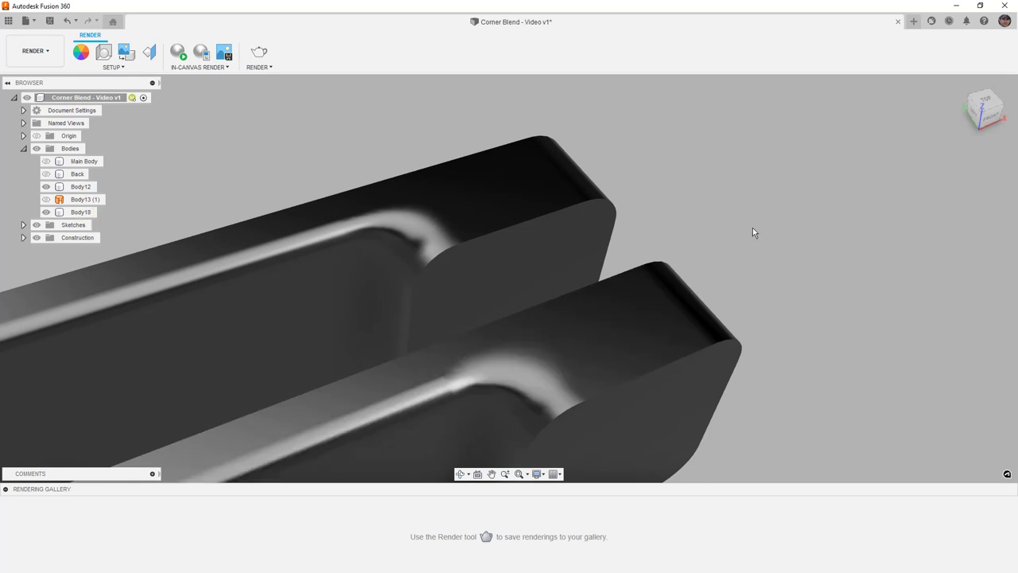
# Apply the Paint - Enamel Glossy (Red) appearance from the Glossy paint library to both Body12 and Body18
pyautogui.press('a')
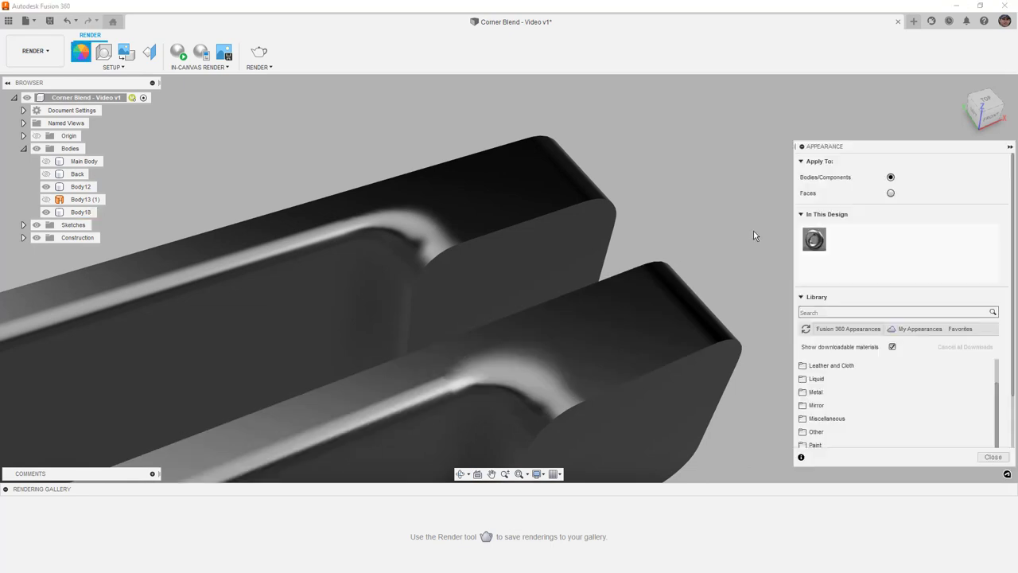
pyautogui.click(824, 446)
pyautogui.click(825, 430)
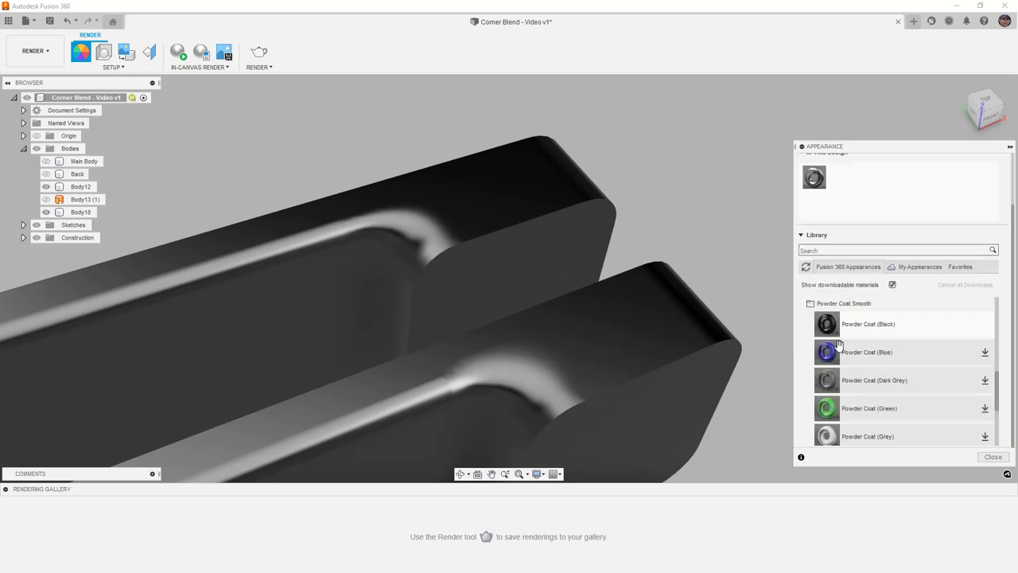
pyautogui.scroll(2, 864, 342)
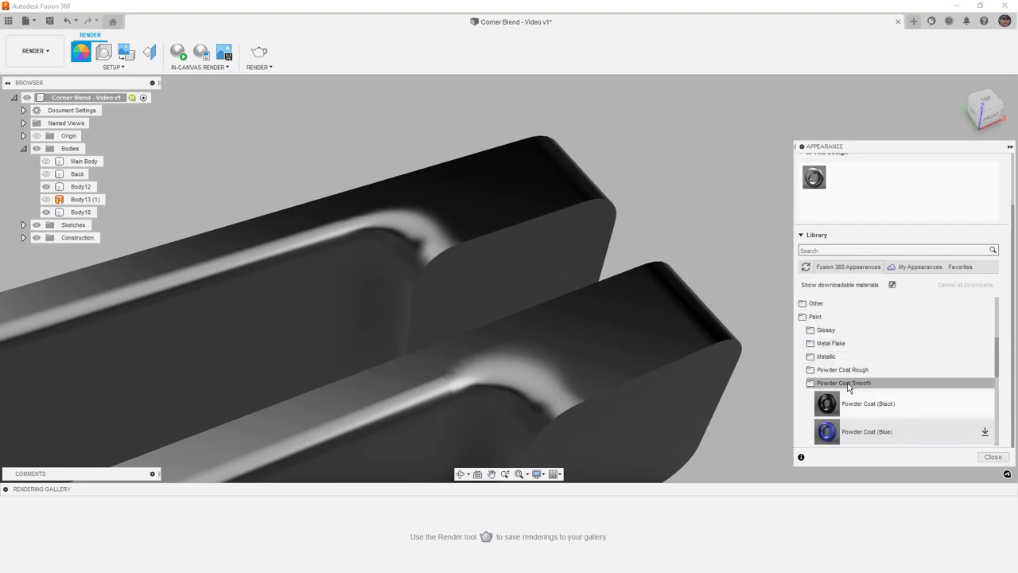
pyautogui.click(848, 385)
pyautogui.click(828, 331)
pyautogui.scroll(-3, 842, 357)
pyautogui.moveTo(831, 365); pyautogui.dragTo(629, 358)
pyautogui.moveTo(832, 362); pyautogui.dragTo(568, 262)
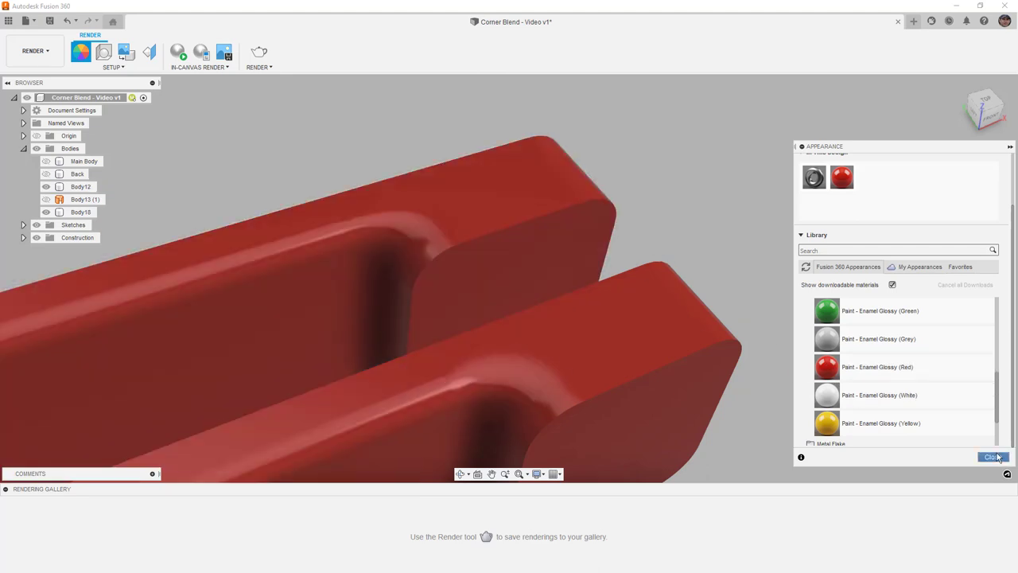
pyautogui.click(994, 456)
# Set the scene background to Environment and apply the Grid Light environment from the library
pyautogui.click(104, 52)
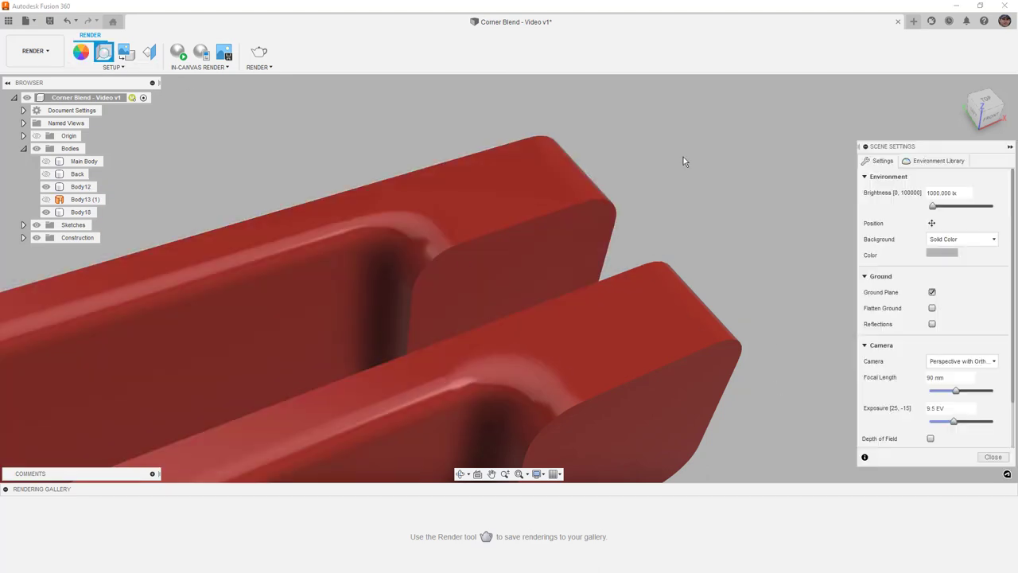
pyautogui.click(932, 239)
pyautogui.click(943, 253)
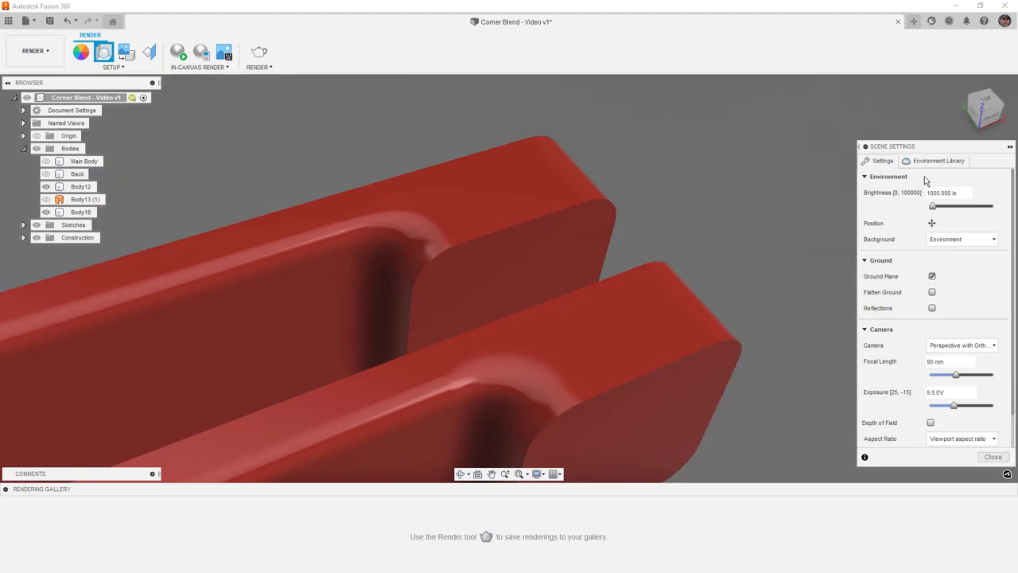
pyautogui.click(934, 161)
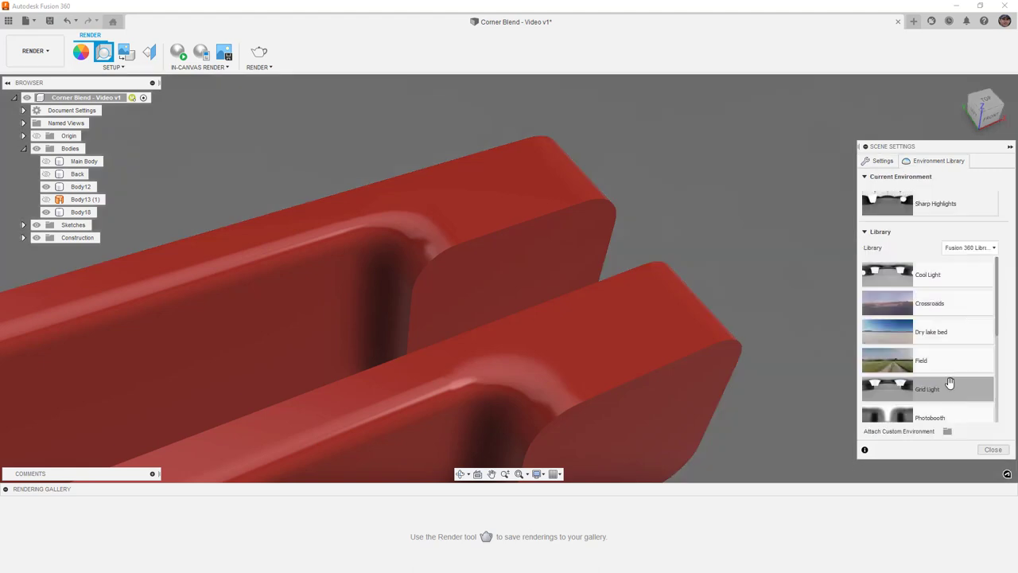
pyautogui.moveTo(943, 385); pyautogui.dragTo(704, 242)
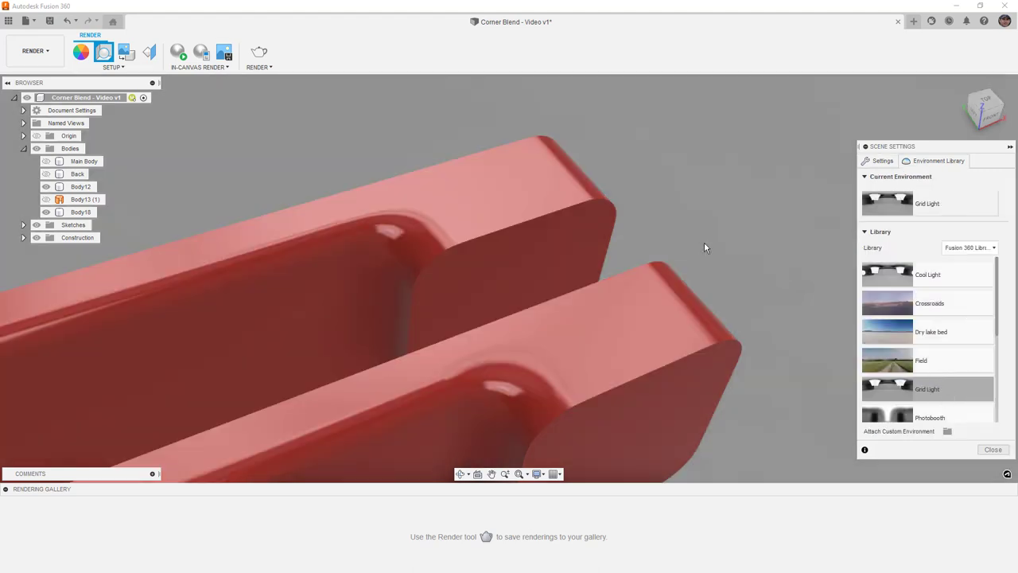
# Rotate the scene environment to 180 degrees and close the scene settings
pyautogui.click(879, 161)
pyautogui.click(931, 226)
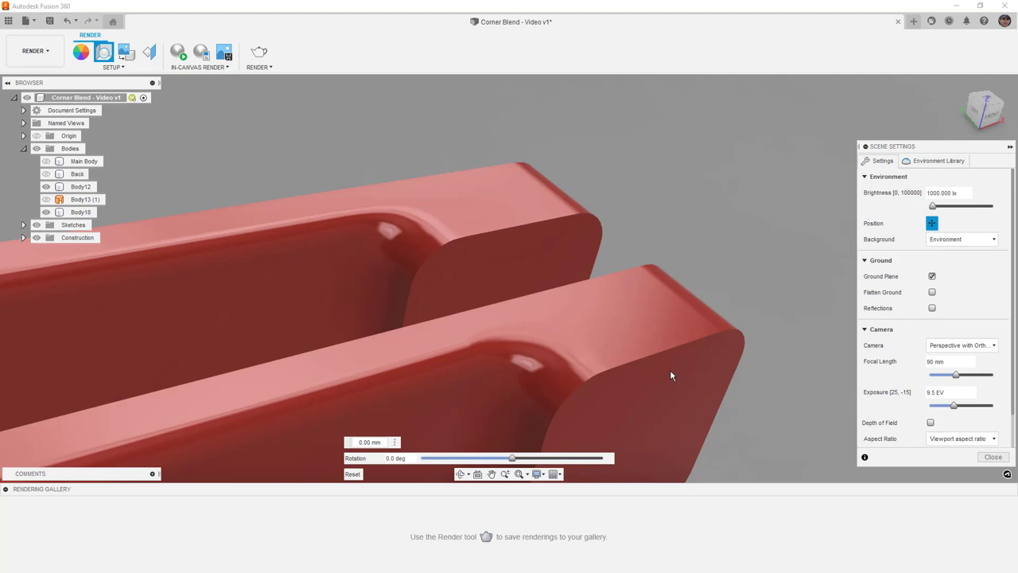
pyautogui.moveTo(518, 459); pyautogui.dragTo(607, 463)
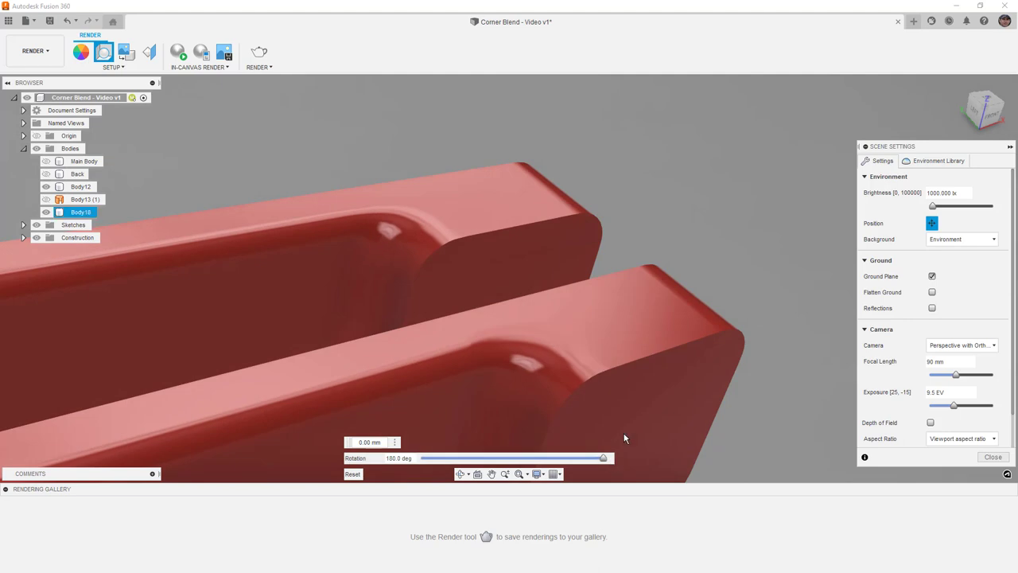
pyautogui.click(932, 223)
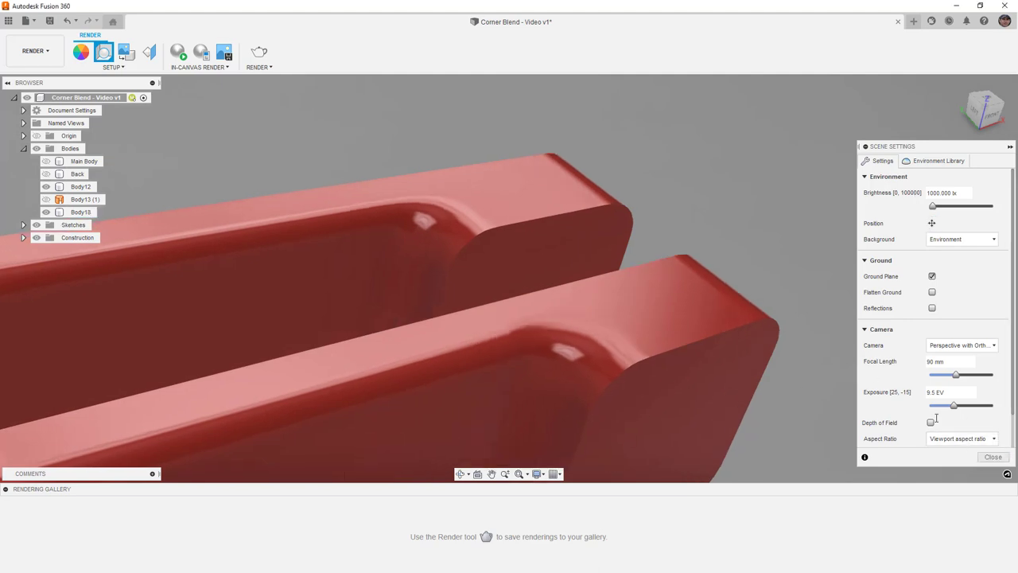
pyautogui.click(992, 457)
# Start an in-canvas render of both bodies and compare the reflections on their corner blends
pyautogui.keyDown('shift'); pyautogui.moveTo(689, 289); pyautogui.dragTo(496, 133, button='middle'); pyautogui.keyUp('shift')
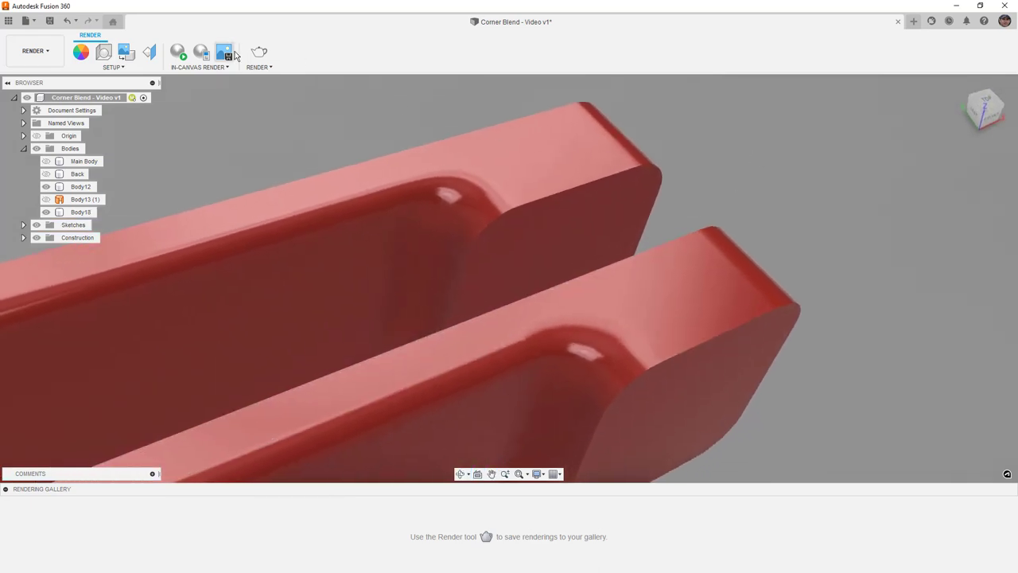
pyautogui.click(179, 51)
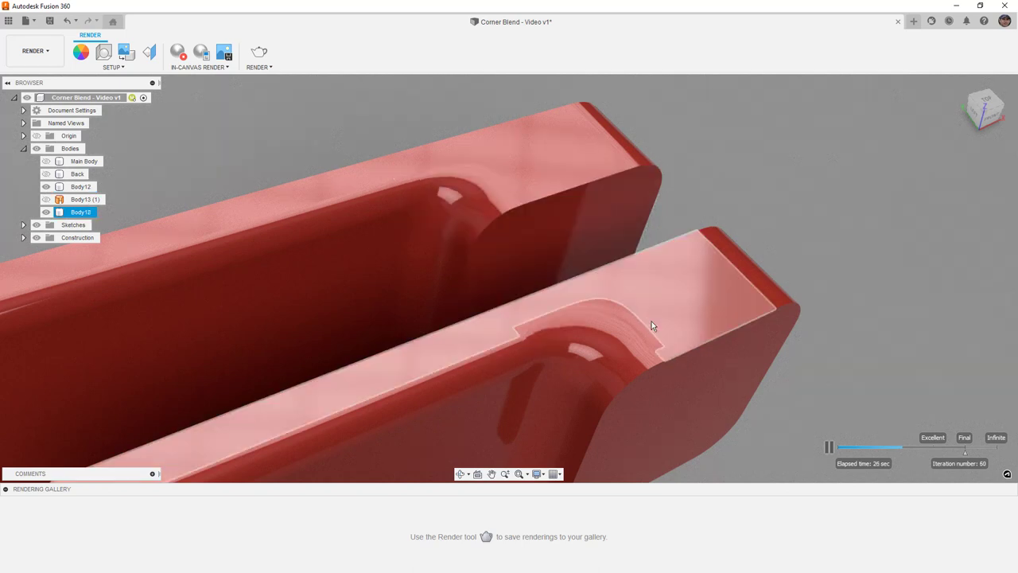
pyautogui.keyDown('shift'); pyautogui.moveTo(648, 323); pyautogui.dragTo(664, 291, button='middle'); pyautogui.keyUp('shift')
pyautogui.click(778, 271)
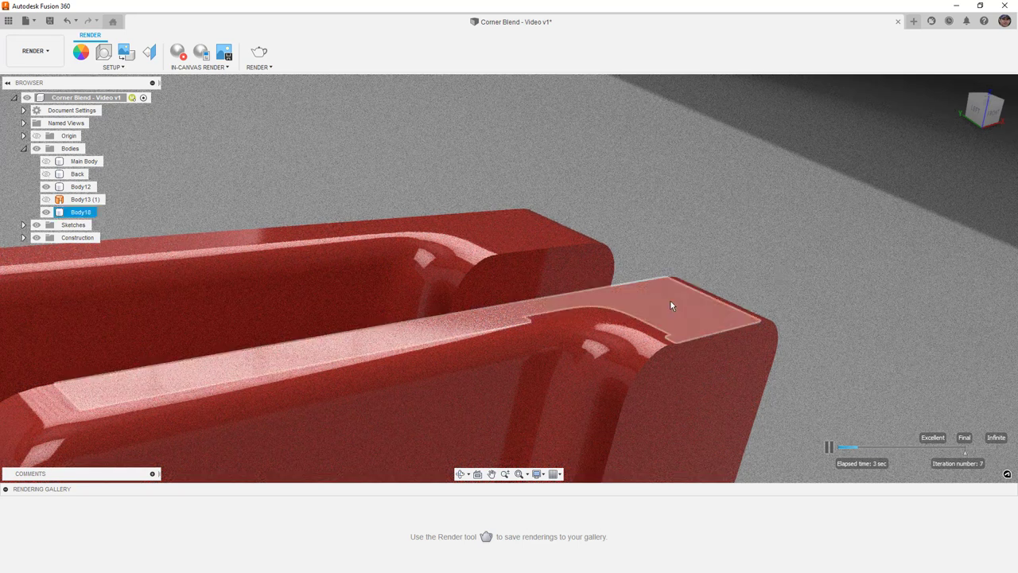
pyautogui.click(478, 267)
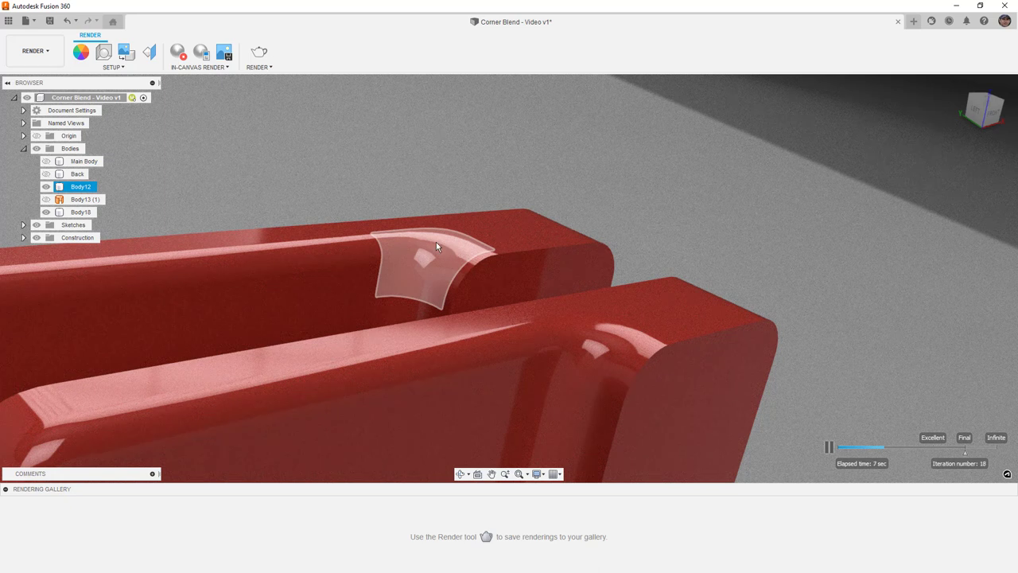
pyautogui.click(647, 358)
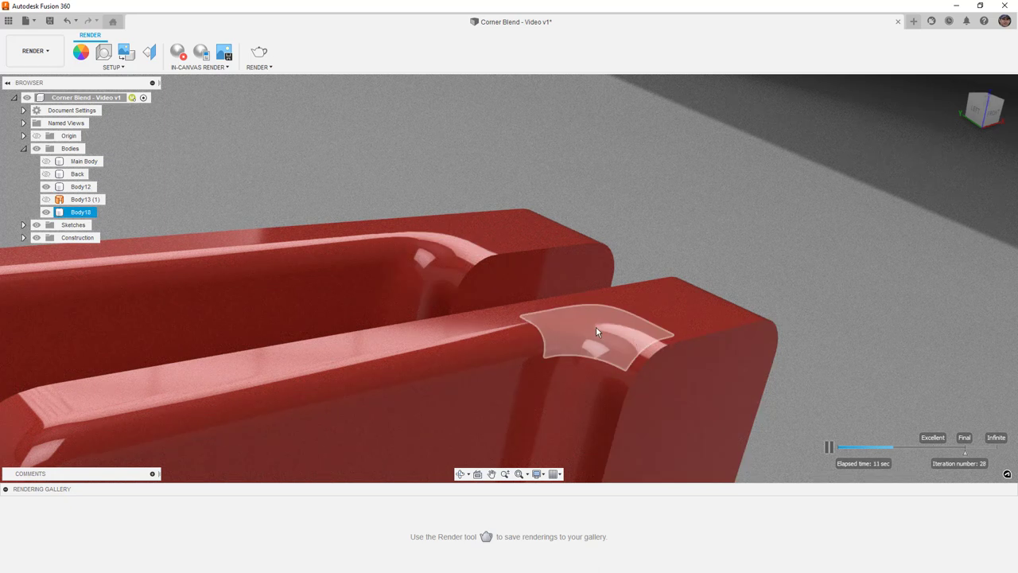
# Change the rendered viewing angle slightly and compare the highlight flow across the Body18 and Body12 corner patches
pyautogui.keyDown('shift'); pyautogui.moveTo(619, 336); pyautogui.dragTo(834, 260, button='middle'); pyautogui.keyUp('shift')
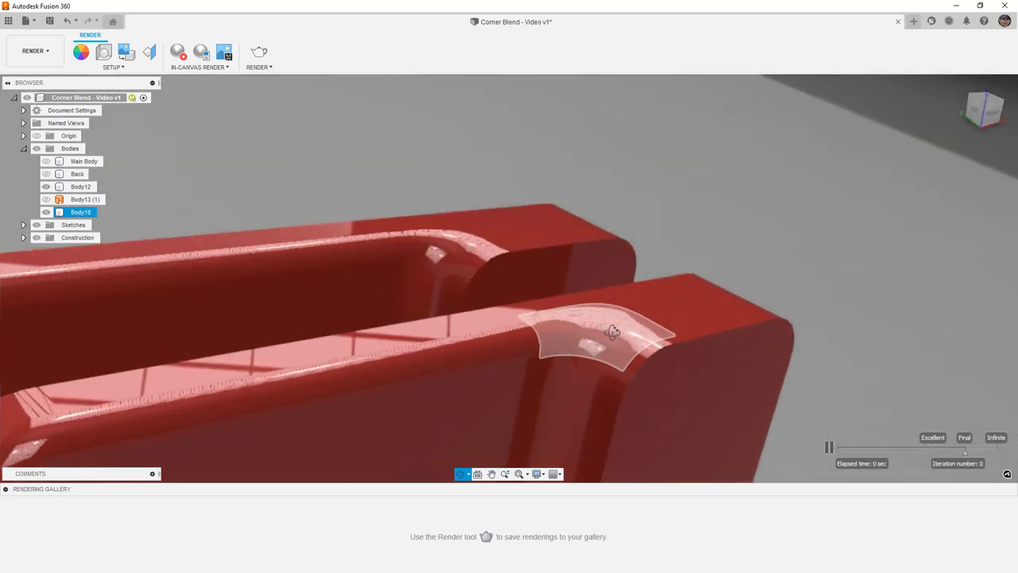
pyautogui.click(835, 260)
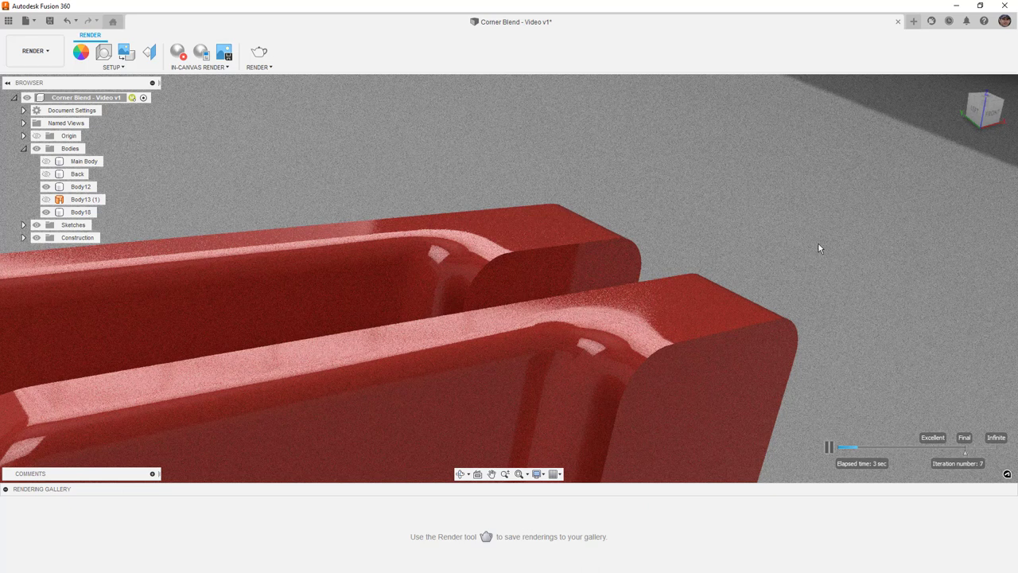
pyautogui.click(669, 346)
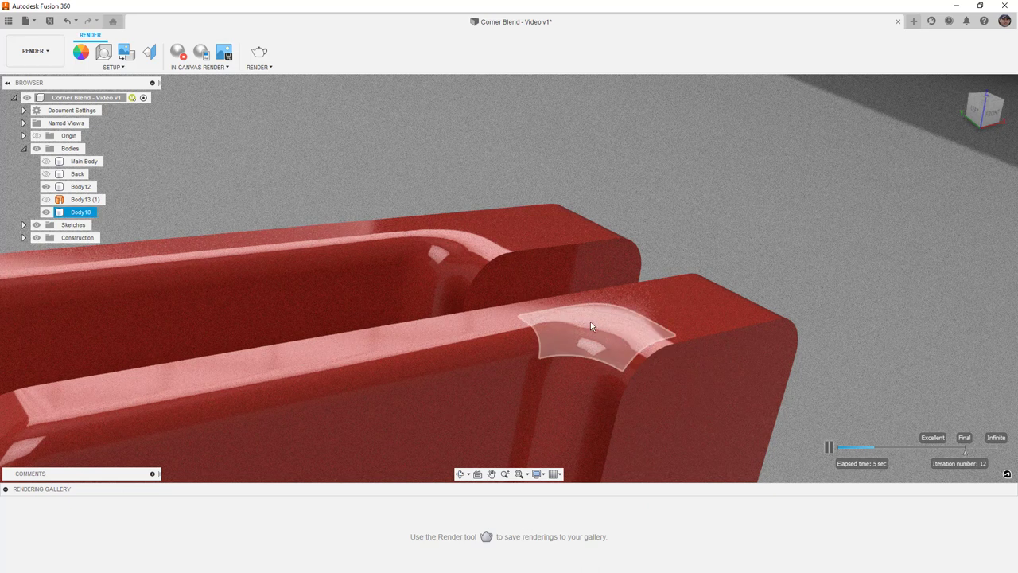
pyautogui.click(467, 253)
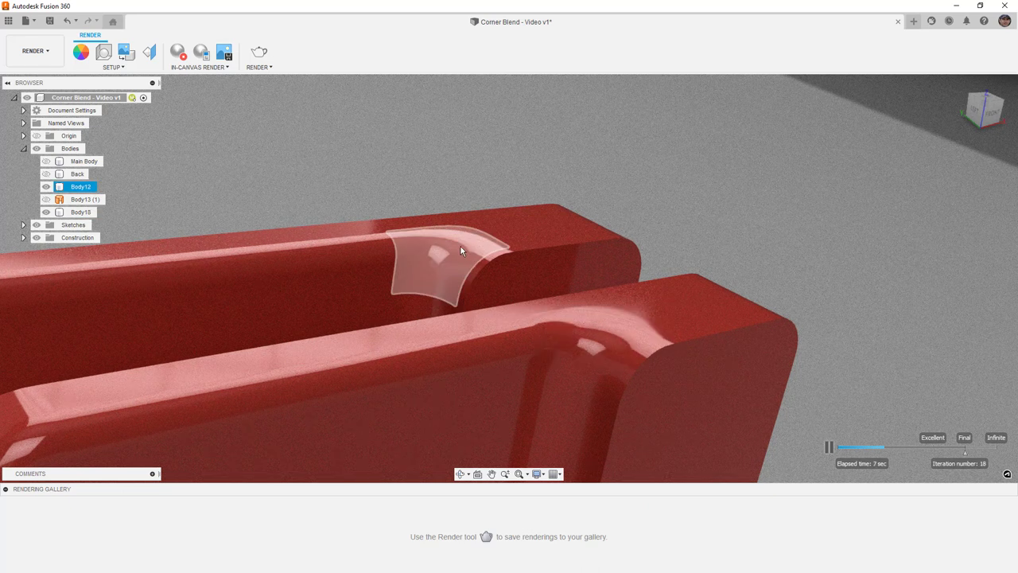
pyautogui.click(596, 226)
# View both rendered bodies as a whole from above and compare how their corner blends look at that distance
pyautogui.keyDown('shift'); pyautogui.moveTo(659, 200); pyautogui.dragTo(620, 240, button='middle'); pyautogui.keyUp('shift')
pyautogui.scroll(-3, 628, 245)
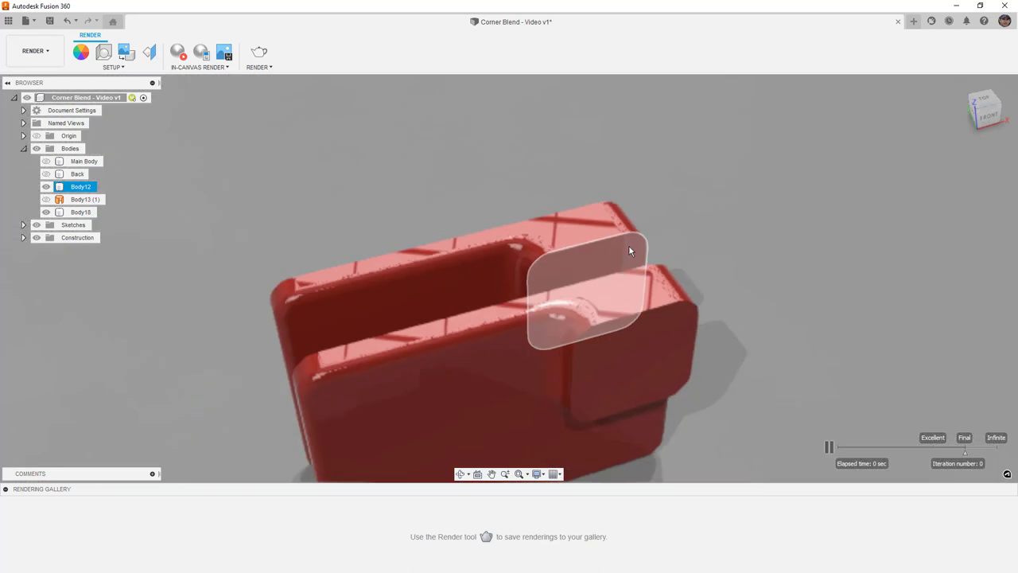
pyautogui.click(658, 338)
pyautogui.keyDown('shift'); pyautogui.moveTo(658, 345); pyautogui.dragTo(659, 355, button='middle'); pyautogui.keyUp('shift')
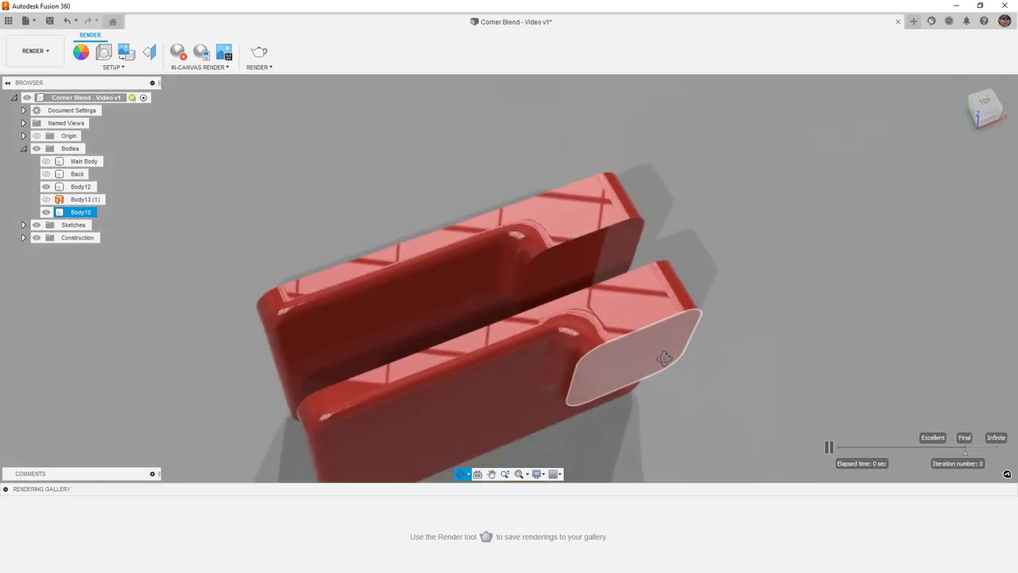
pyautogui.click(816, 260)
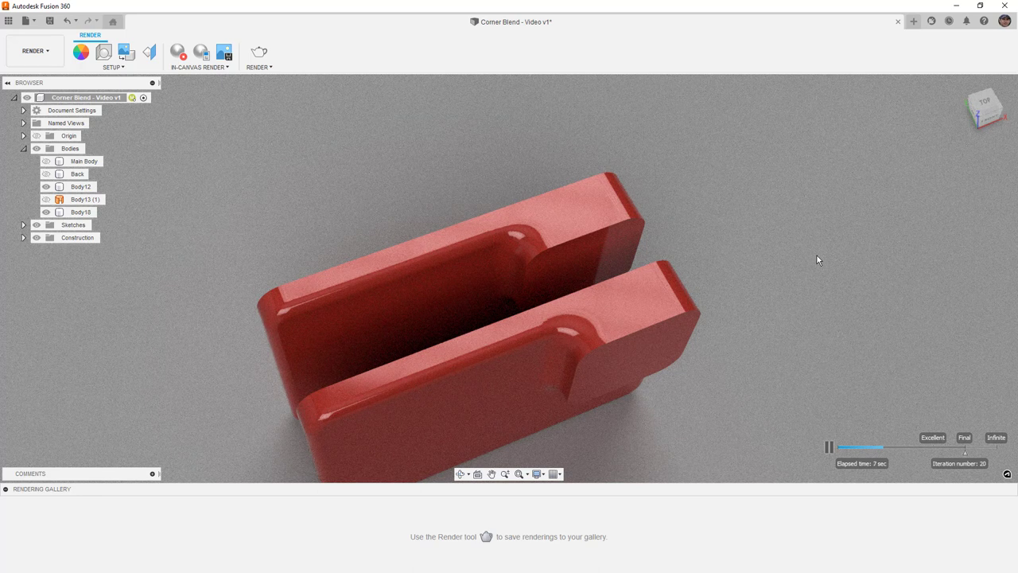
pyautogui.click(509, 233)
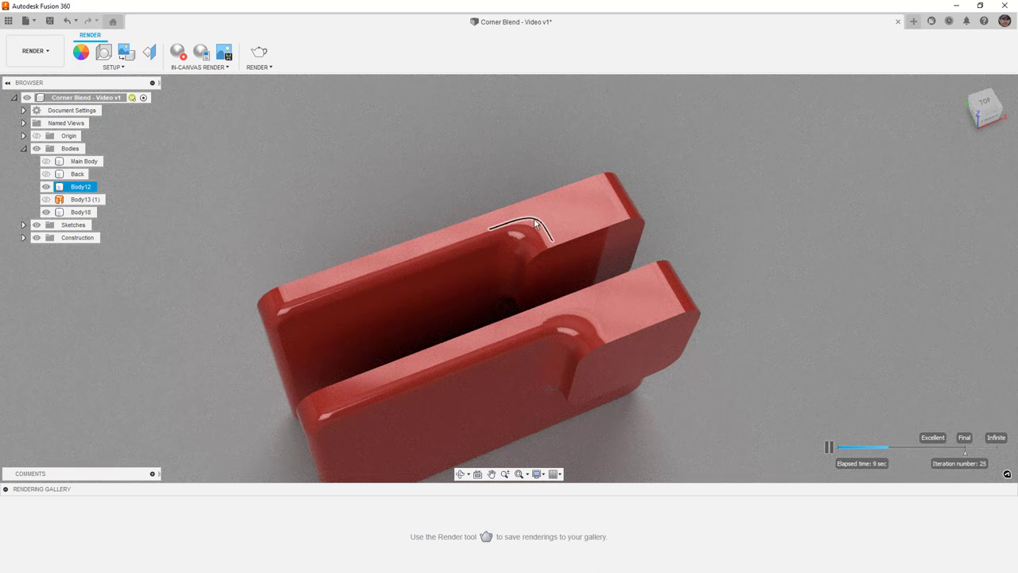
pyautogui.click(566, 322)
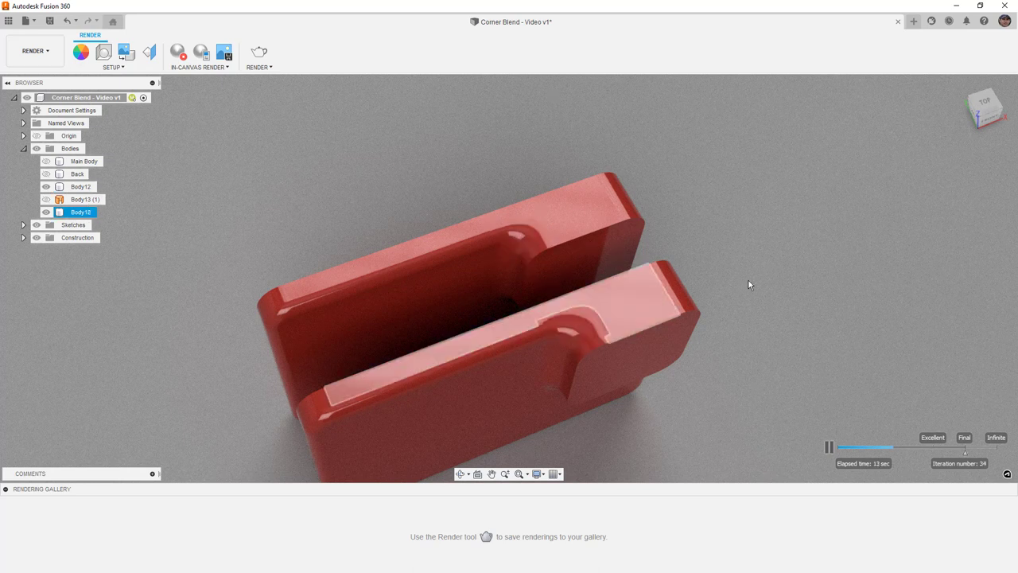
pyautogui.click(509, 235)
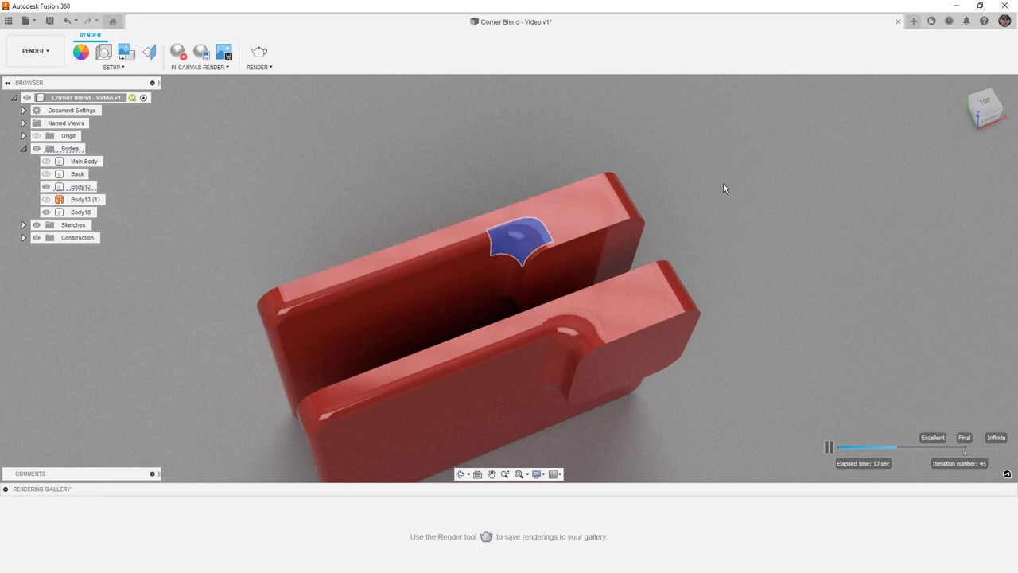
pyautogui.click(689, 244)
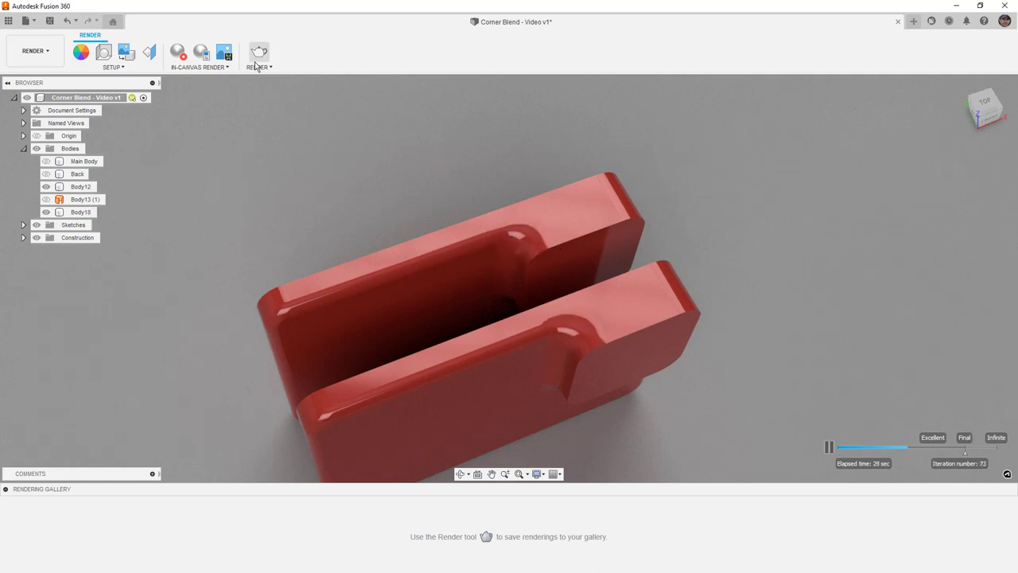
# Stop the in-canvas render and return to the Design workspace
pyautogui.click(179, 53)
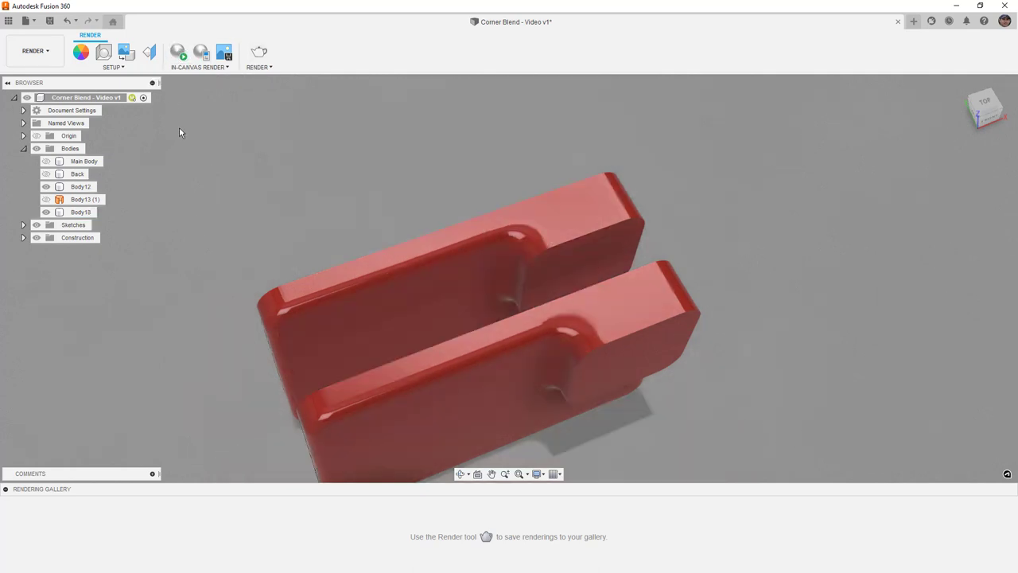
pyautogui.click(35, 51)
pyautogui.click(30, 81)
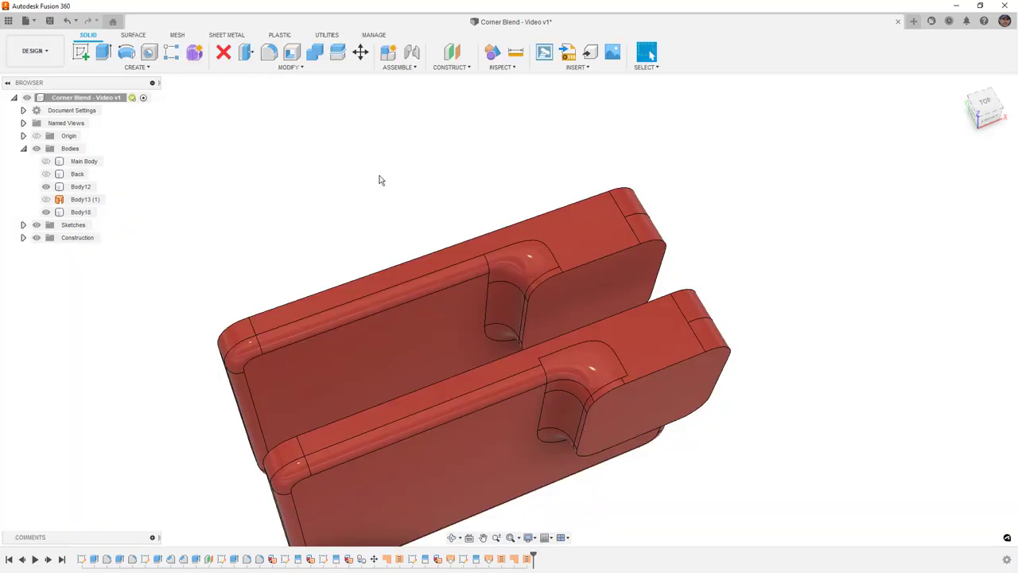
# Try to fillet the edge loop around Body12's end face with a 1 mm radius and Curvature (G2) continuity
pyautogui.press('f')
pyautogui.click(580, 269)
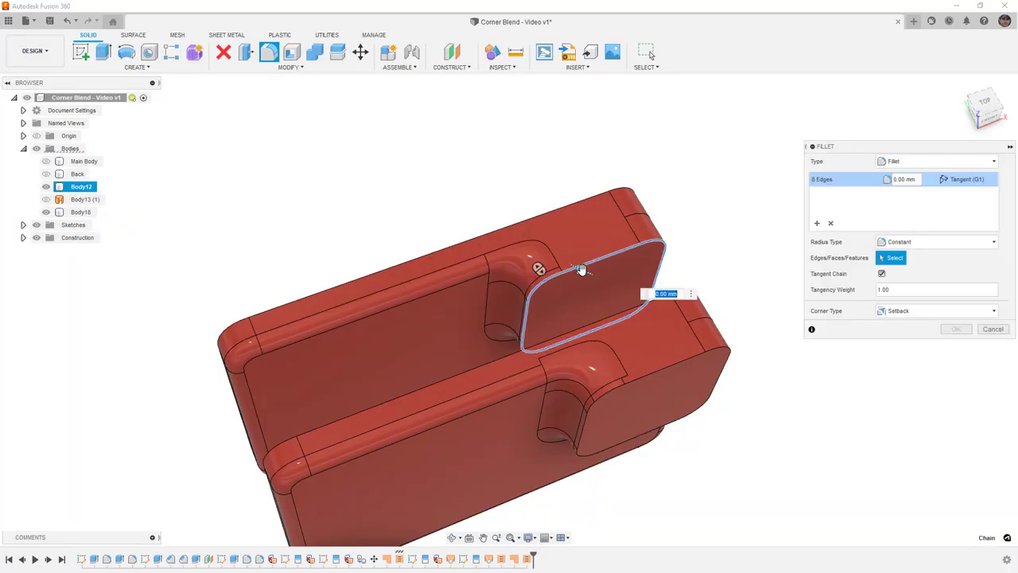
pyautogui.write('1')
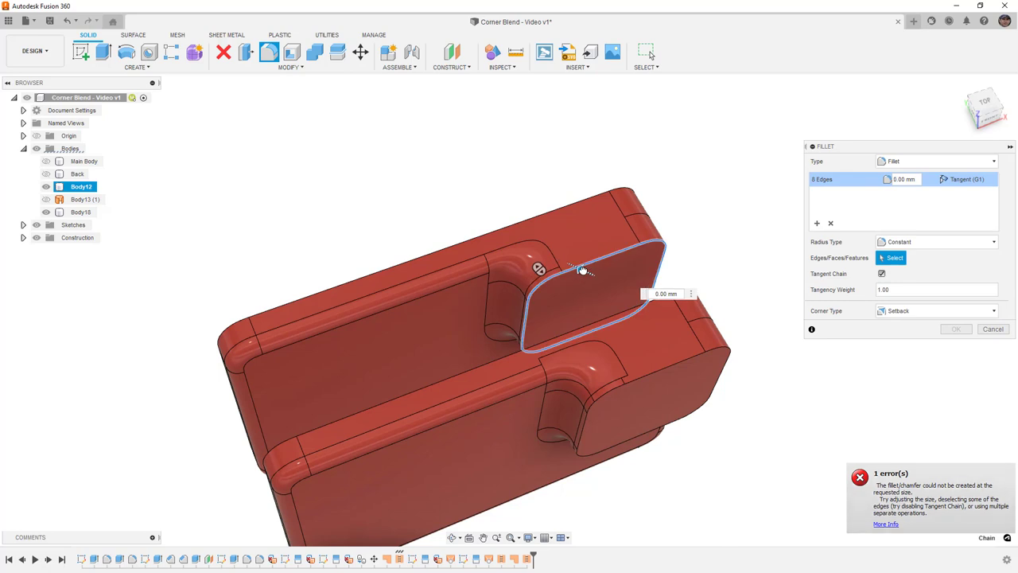
pyautogui.click(967, 179)
pyautogui.click(964, 205)
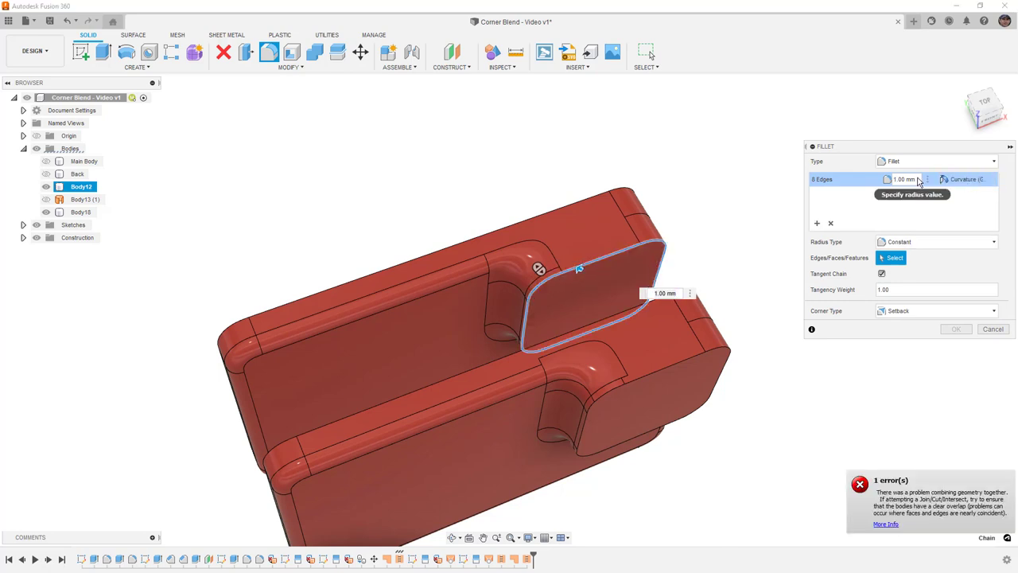
pyautogui.scroll(5, 561, 277)
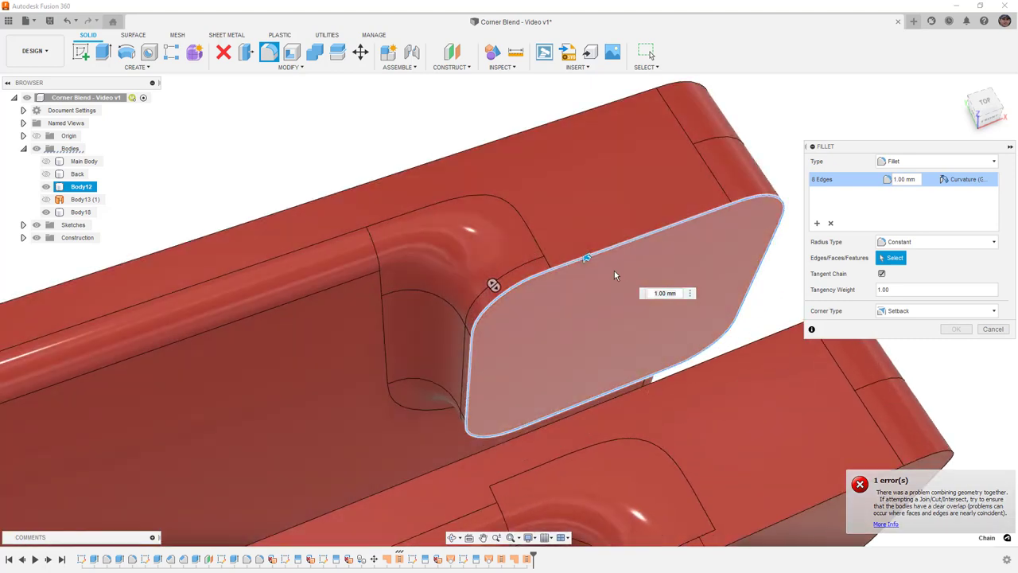
pyautogui.moveTo(614, 274)
pyautogui.keyDown('shift'); pyautogui.mouseDown(button='middle')
pyautogui.moveTo(587, 273)
pyautogui.moveTo(619, 263)
pyautogui.mouseUp(button='middle'); pyautogui.keyUp('shift')
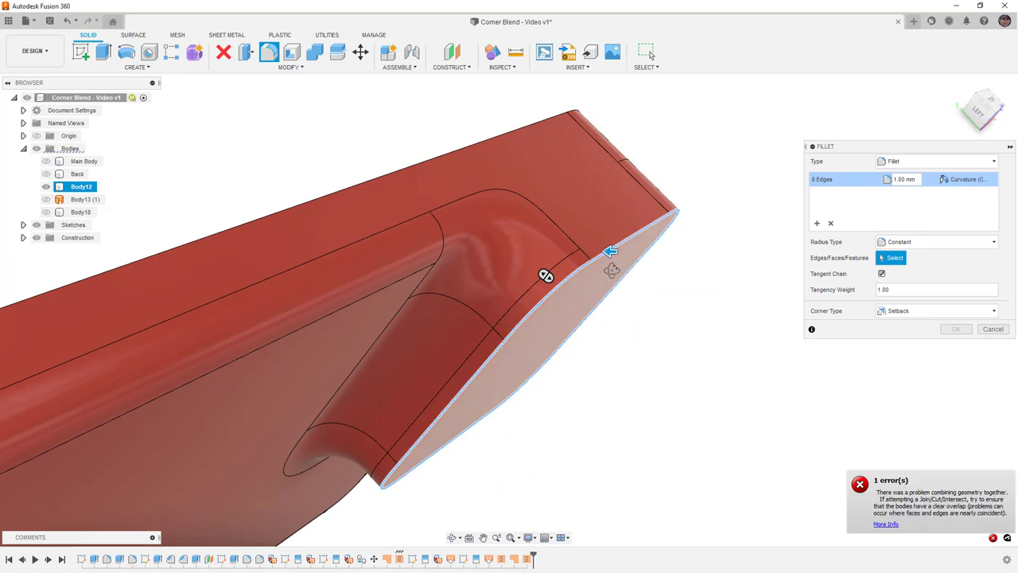
pyautogui.keyDown('shift'); pyautogui.moveTo(611, 264); pyautogui.dragTo(595, 274, button='middle'); pyautogui.keyUp('shift')
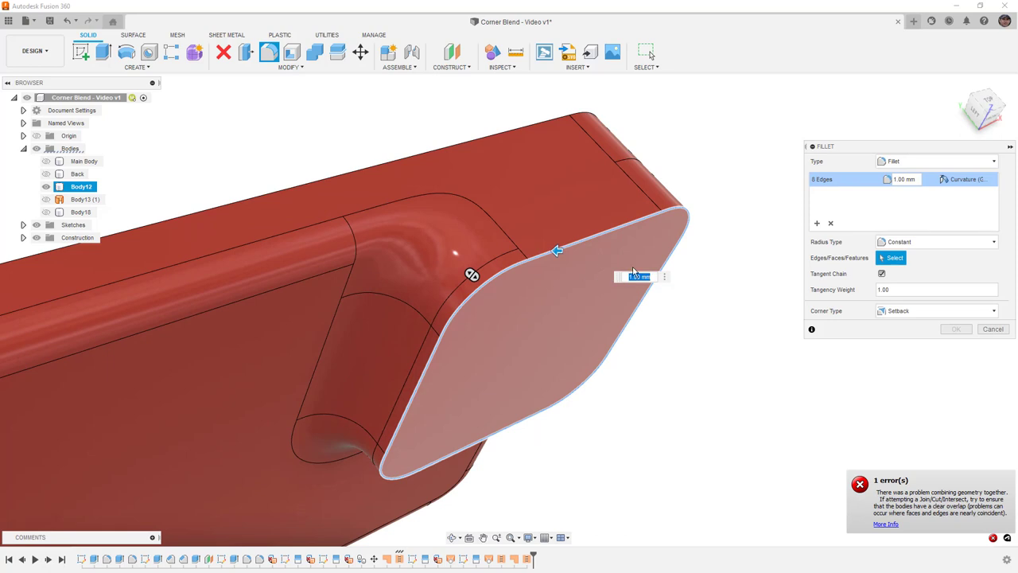
# Switch the fillet around Body12's end face to Tangent (G1) continuity, apply it and inspect it beside the corner blend
pyautogui.click(944, 179)
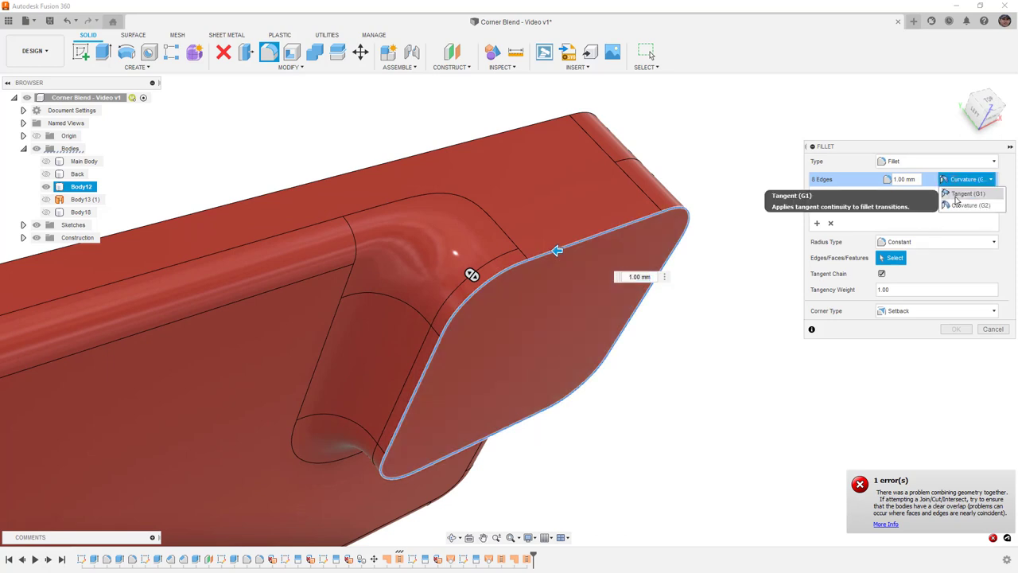
pyautogui.click(967, 195)
pyautogui.keyDown('shift'); pyautogui.moveTo(718, 284); pyautogui.dragTo(748, 260, button='middle'); pyautogui.keyUp('shift')
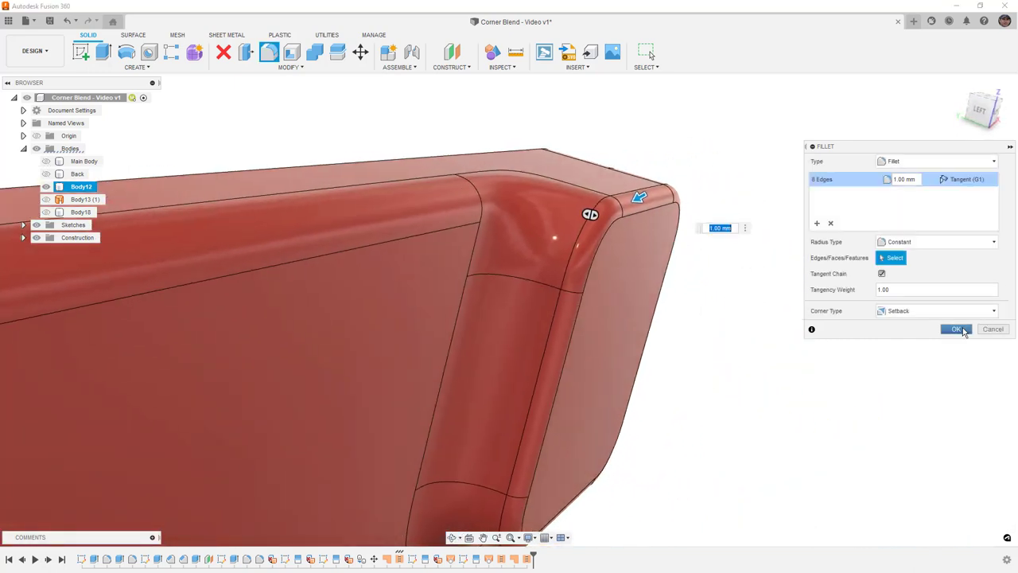
pyautogui.click(956, 329)
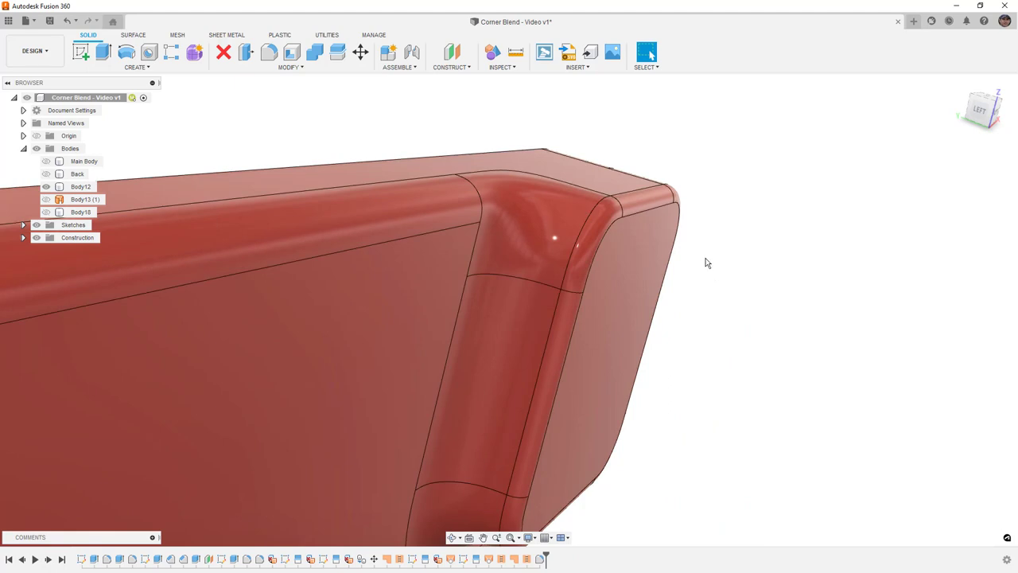
pyautogui.keyDown('shift'); pyautogui.moveTo(684, 255); pyautogui.dragTo(723, 286, button='middle'); pyautogui.keyUp('shift')
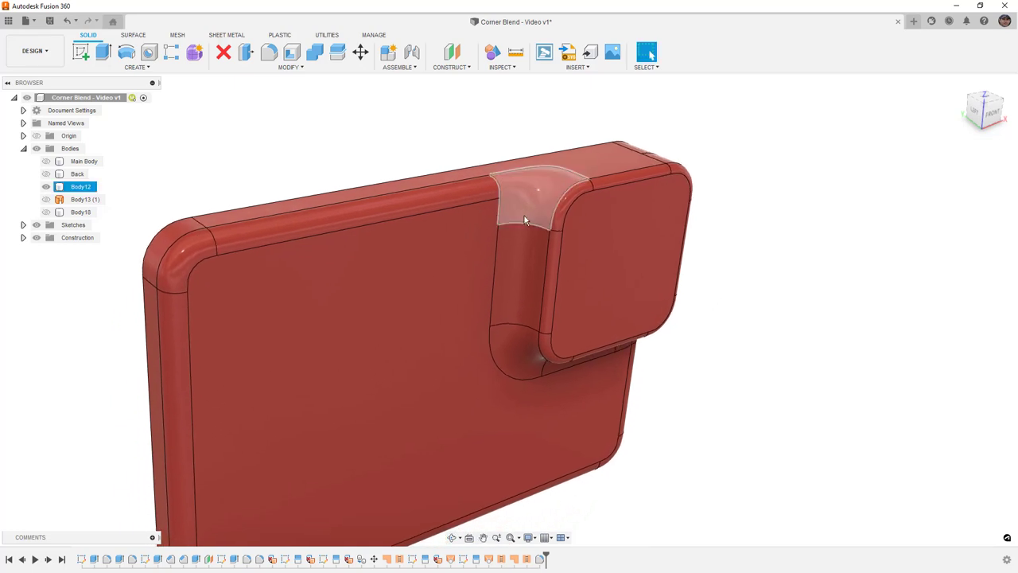